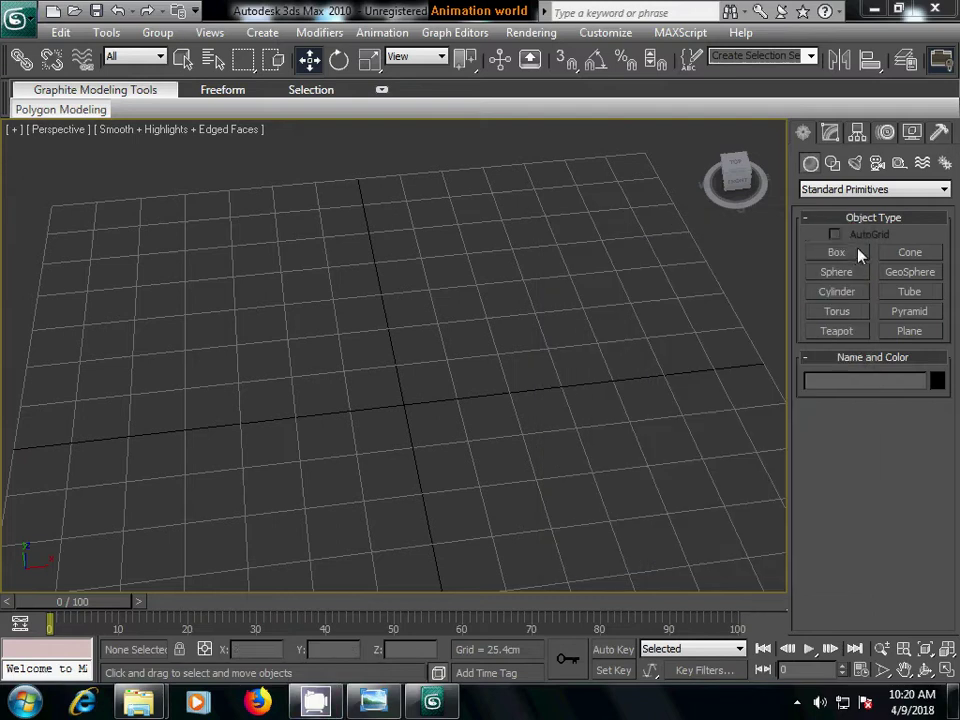
# - Create a 150 × 73.9 × 5.77 cm slab box and apply the first Material Editor material
pyautogui.click(836, 256)
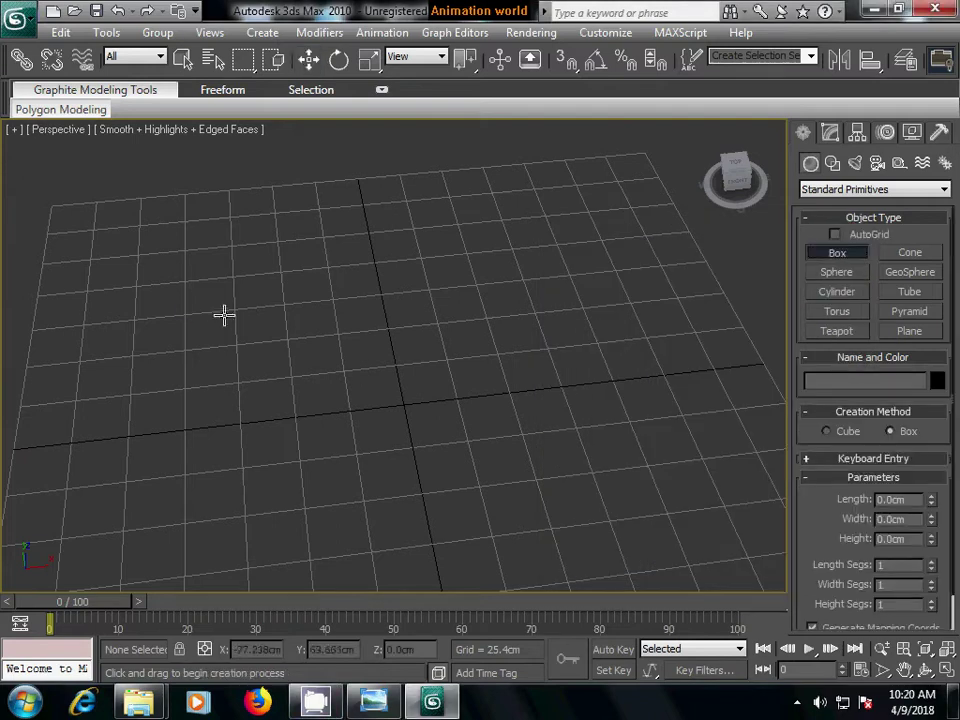
pyautogui.moveTo(190, 311)
pyautogui.mouseDown()
pyautogui.moveTo(519, 408)
pyautogui.moveTo(558, 385)
pyautogui.moveTo(508, 390)
pyautogui.mouseUp()
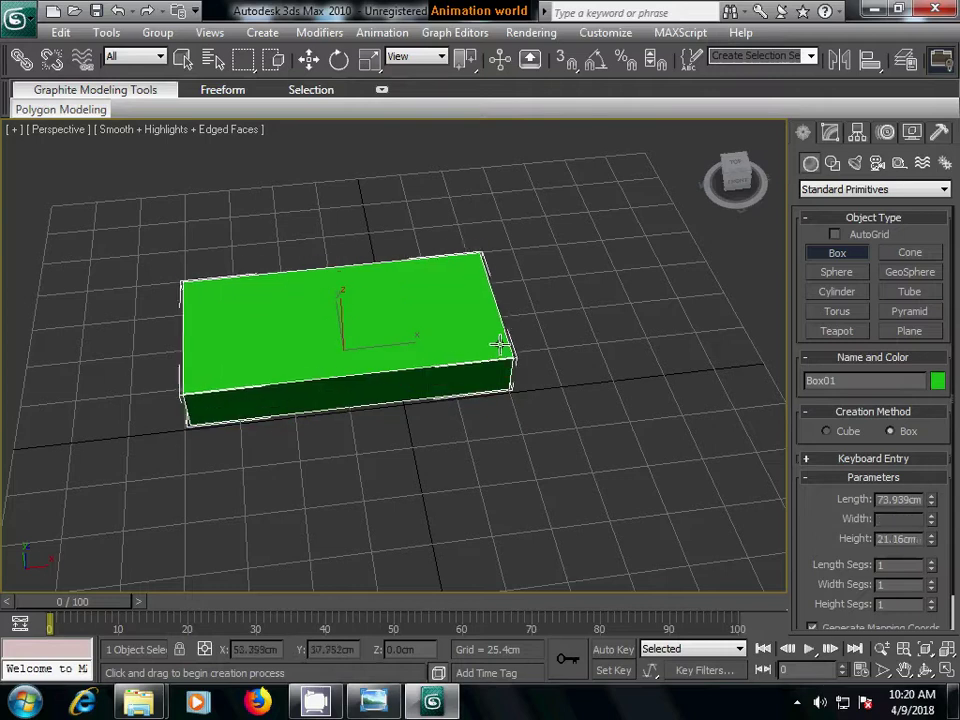
pyautogui.click(506, 379)
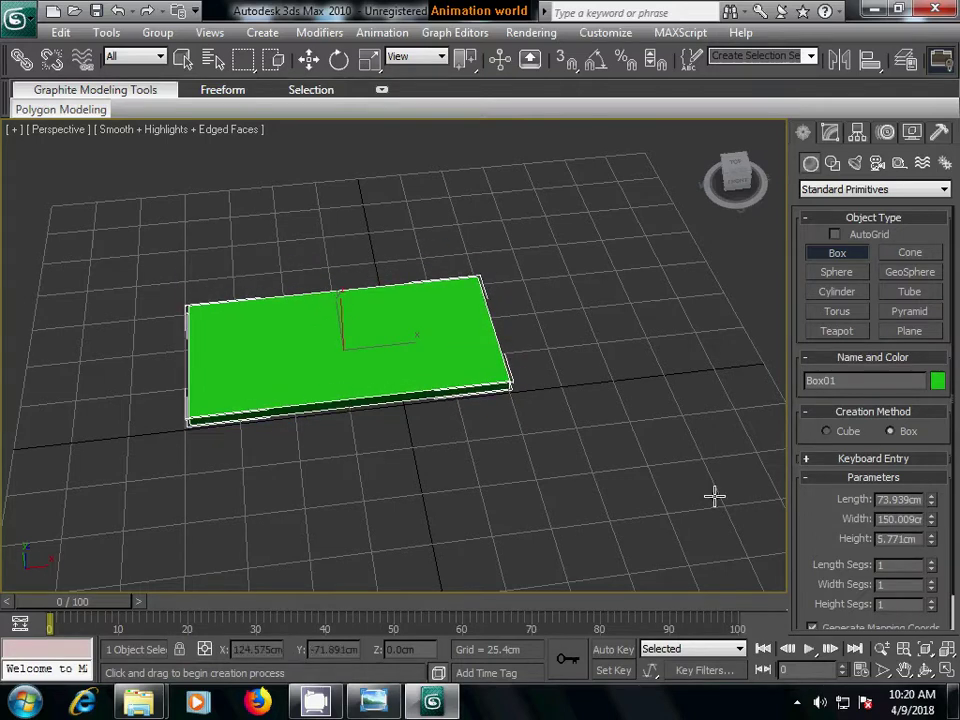
pyautogui.press('w')
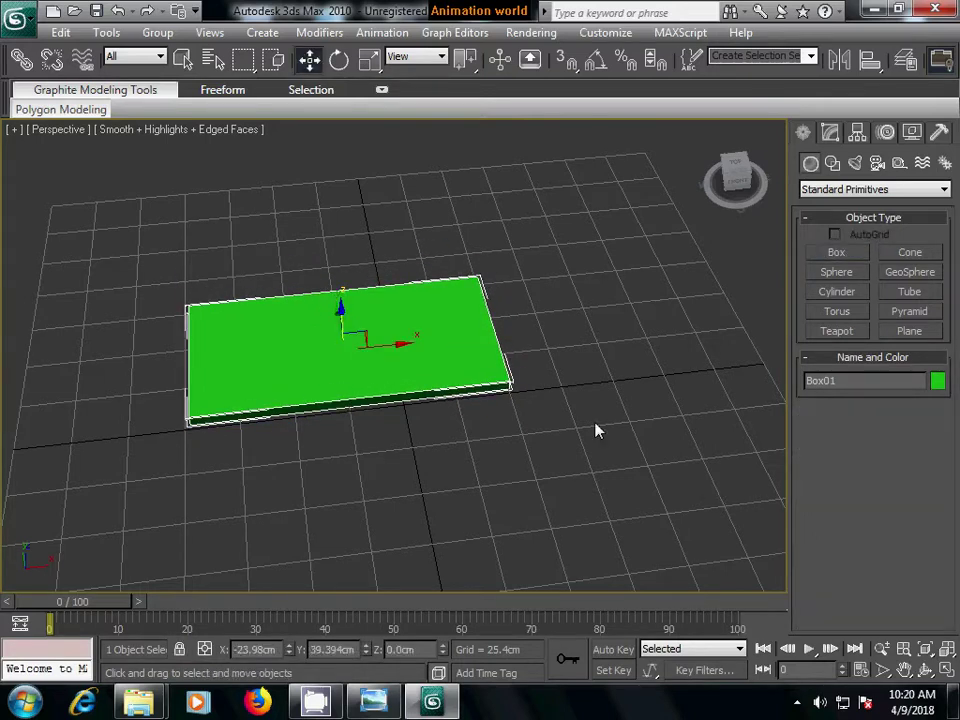
pyautogui.press('m')
pyautogui.moveTo(536, 210); pyautogui.dragTo(401, 311)
# - Convert the slab to an Editable Poly and lower its top polygon to thin it
pyautogui.click(808, 91)
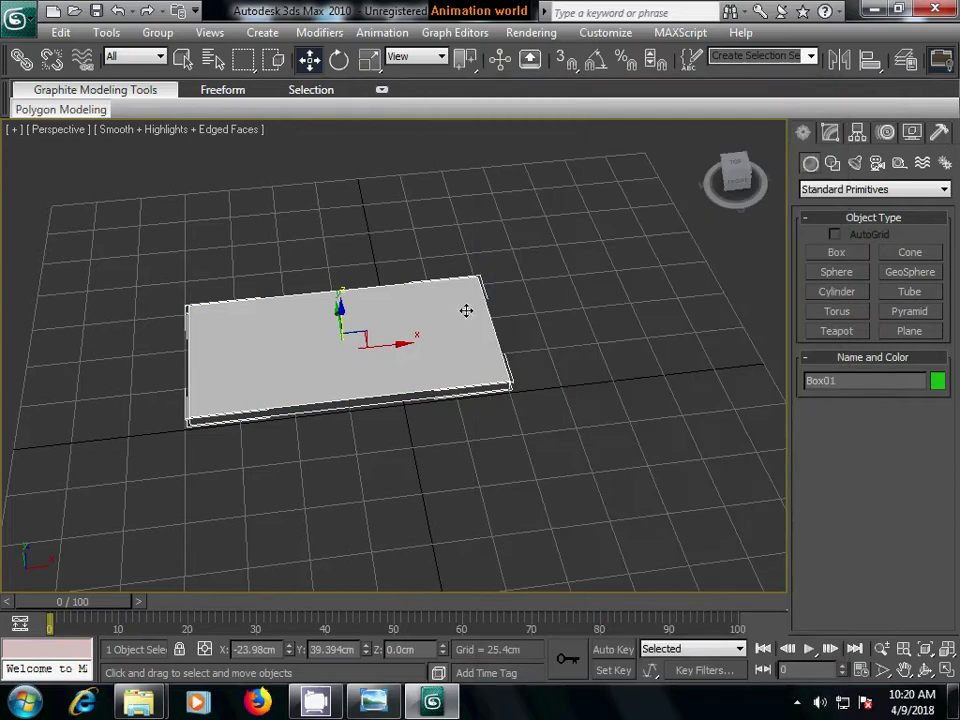
pyautogui.rightClick(465, 311)
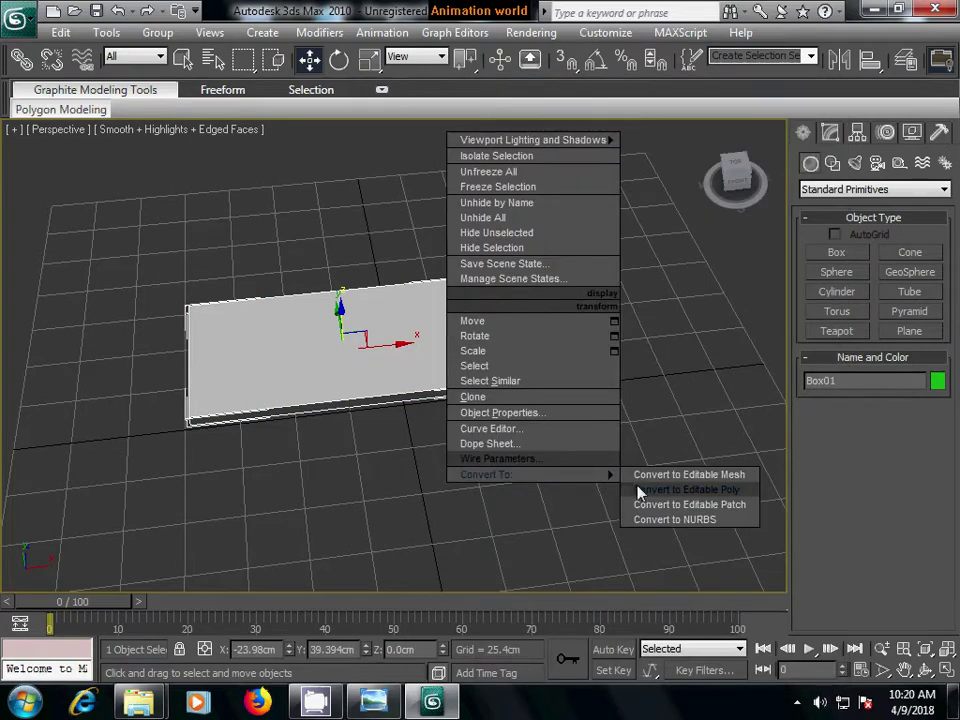
pyautogui.click(688, 489)
pyautogui.click(890, 397)
pyautogui.moveTo(441, 480)
pyautogui.mouseDown(button='middle')
pyautogui.moveTo(501, 471)
pyautogui.moveTo(448, 482)
pyautogui.moveTo(448, 448)
pyautogui.mouseUp(button='middle')
pyautogui.scroll(2, 505, 478)
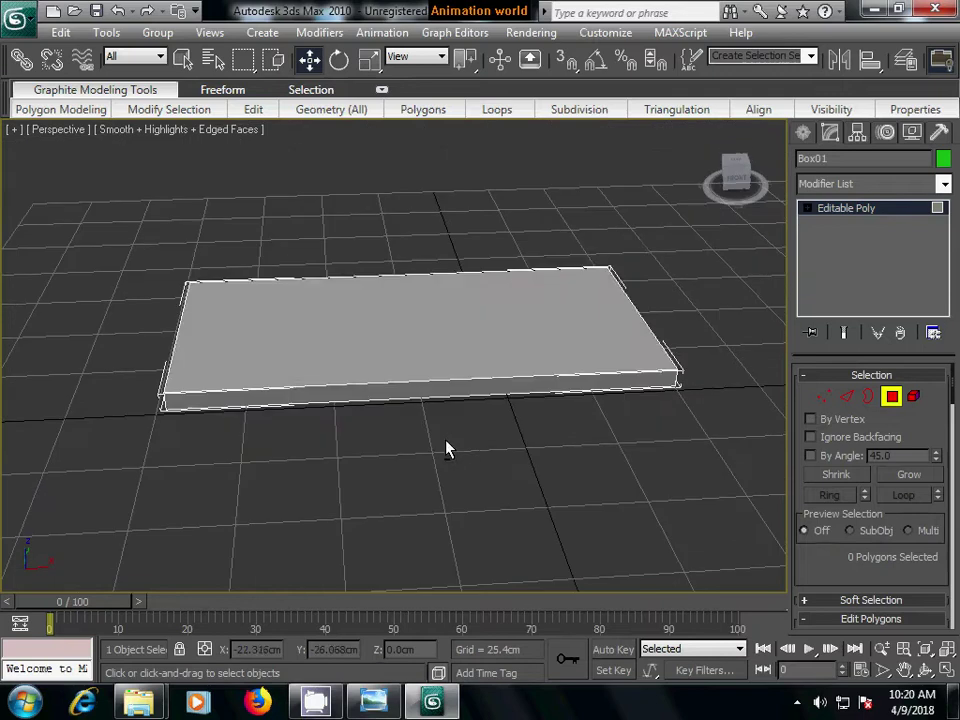
pyautogui.click(381, 334)
pyautogui.moveTo(413, 270); pyautogui.dragTo(413, 280)
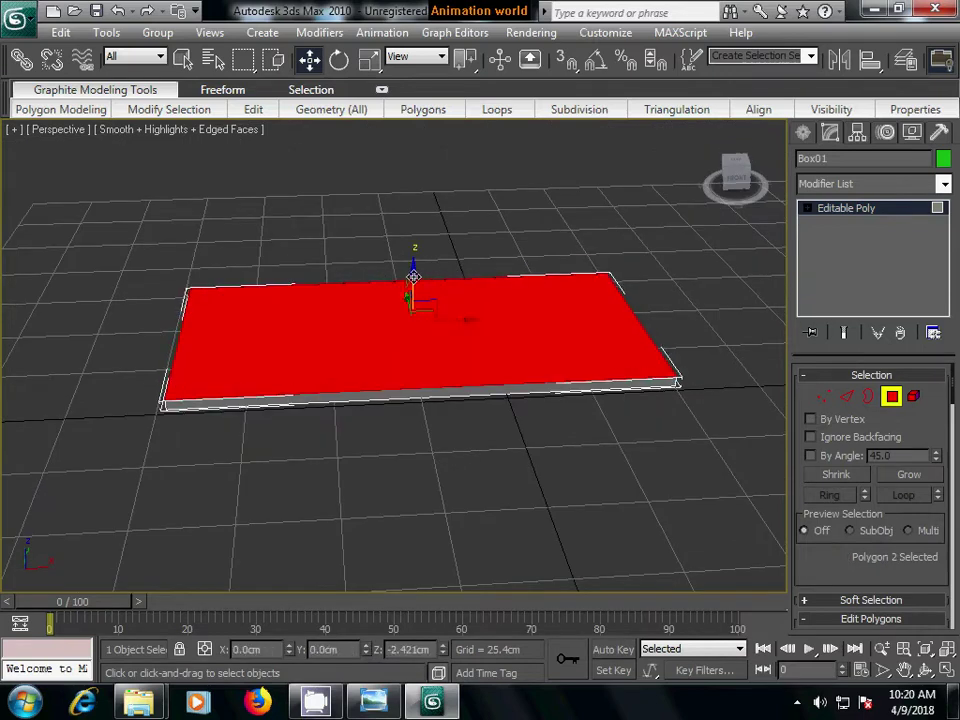
# - Connect the top rim edges with 2 segments pinched toward the ends
pyautogui.click(846, 397)
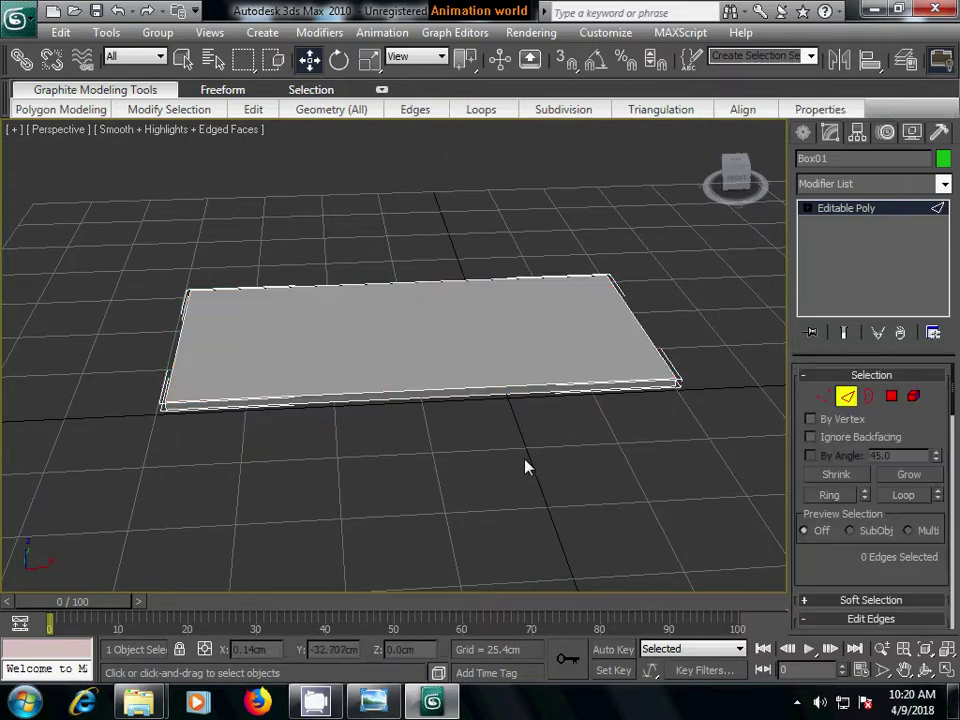
pyautogui.doubleClick(440, 405)
pyautogui.scroll(-5, 834, 571)
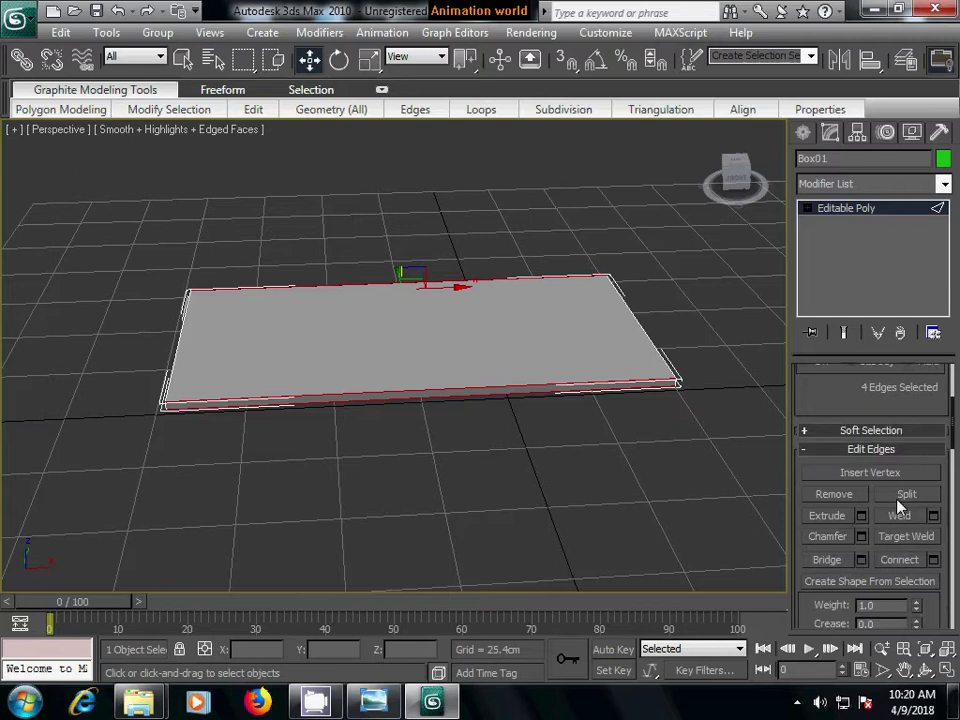
pyautogui.click(933, 560)
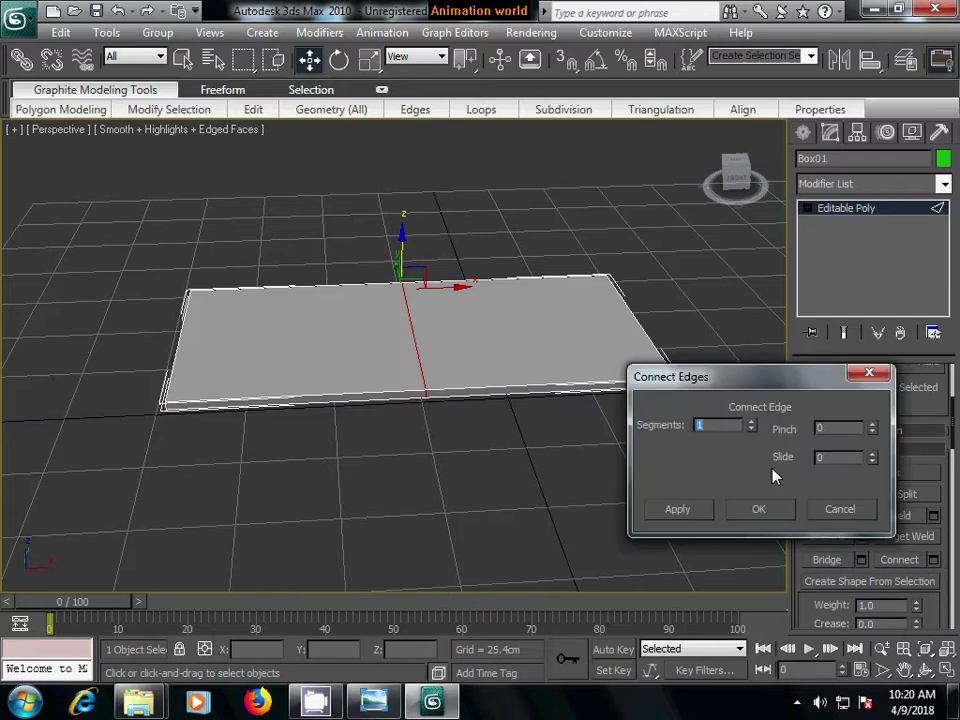
pyautogui.click(751, 421)
pyautogui.moveTo(872, 428); pyautogui.dragTo(871, 376)
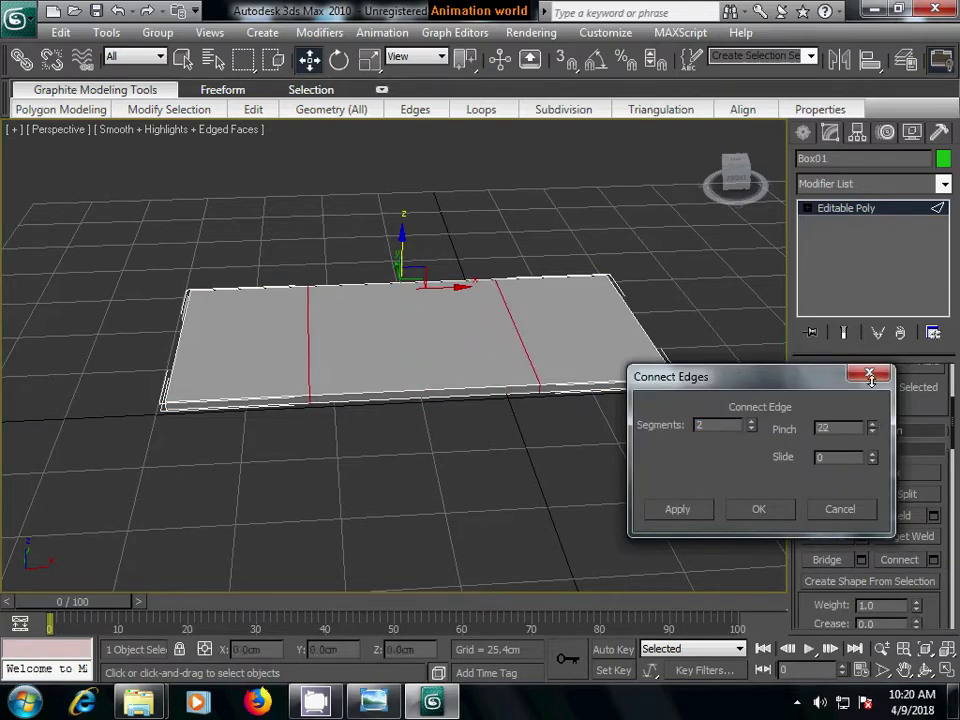
pyautogui.click(758, 509)
pyautogui.moveTo(649, 495)
pyautogui.keyDown('alt'); pyautogui.mouseDown(button='middle')
pyautogui.moveTo(601, 437)
pyautogui.moveTo(784, 343)
pyautogui.mouseUp(button='middle'); pyautogui.keyUp('alt')
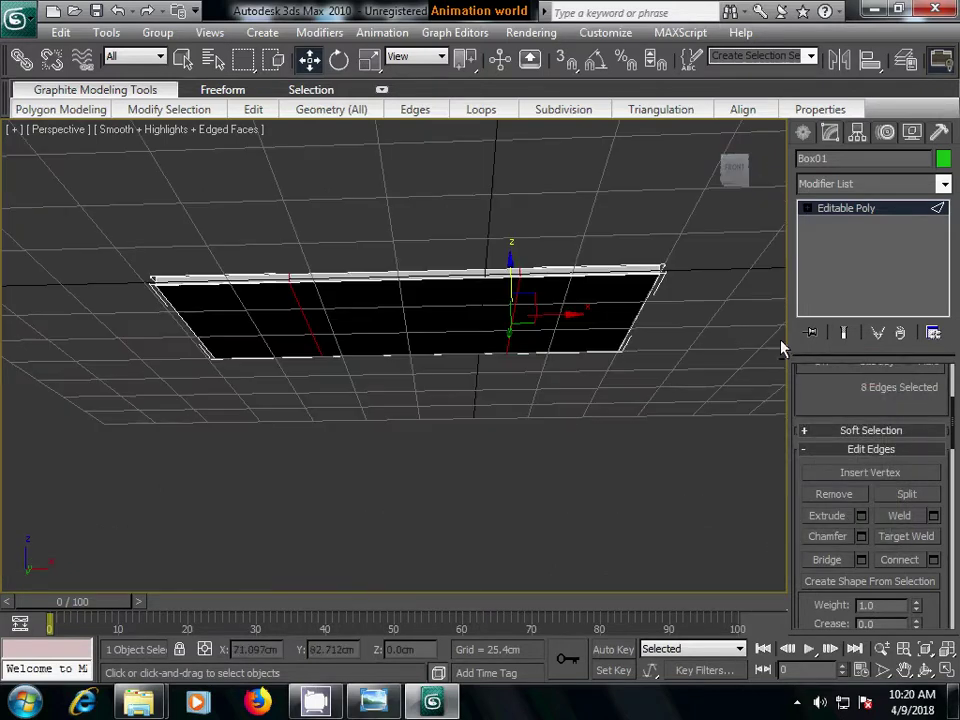
# - Extrude the two underside end polygons of the slab
pyautogui.click(805, 210)
pyautogui.click(843, 268)
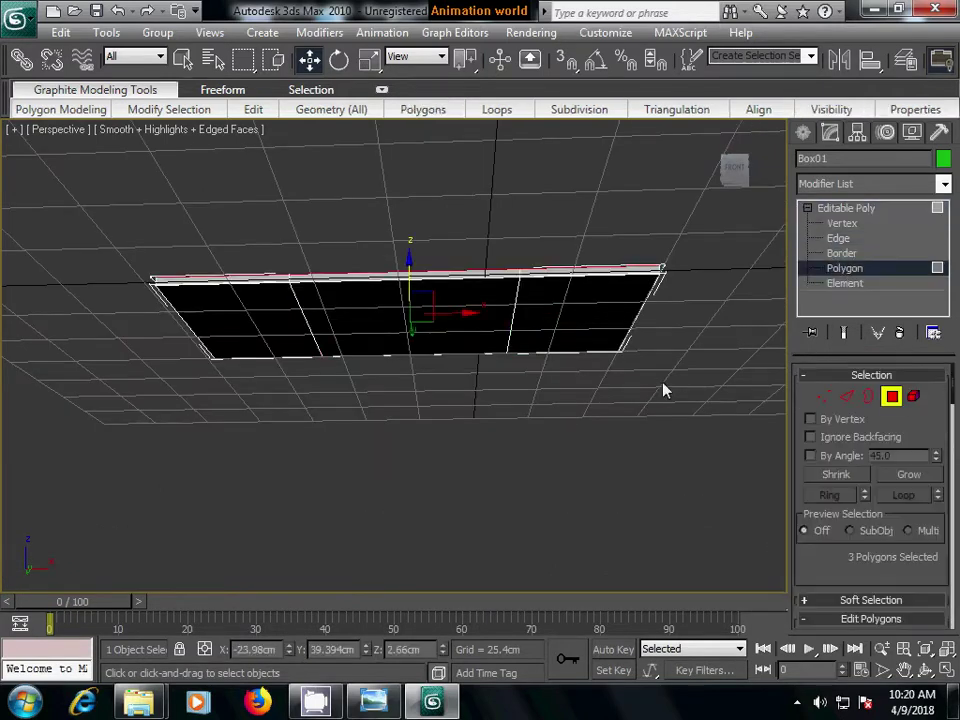
pyautogui.click(570, 313)
pyautogui.keyDown('ctrl'); pyautogui.click(249, 324); pyautogui.keyUp('ctrl')
pyautogui.scroll(-3, 836, 470)
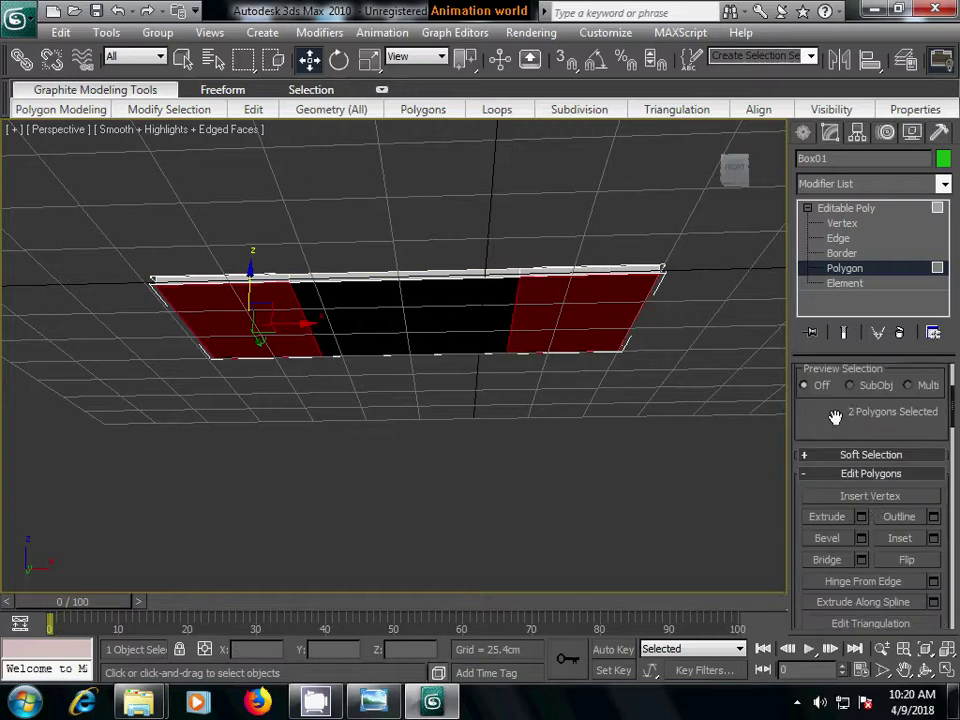
pyautogui.click(862, 514)
pyautogui.click(748, 492)
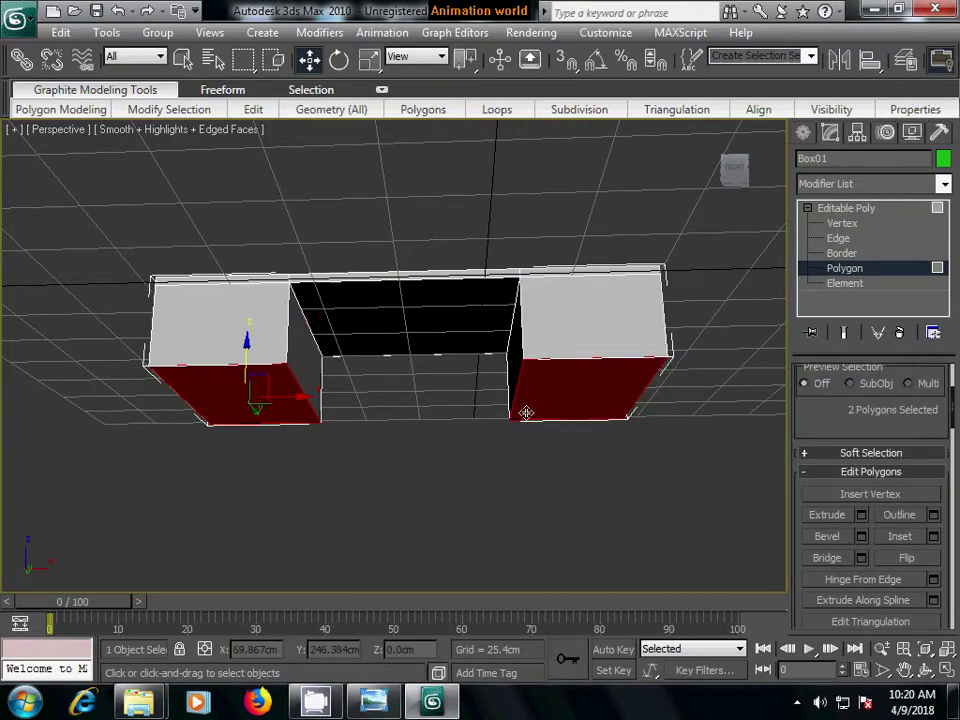
# - Drag the extruded end faces down to lengthen both pedestals
pyautogui.keyDown('alt'); pyautogui.moveTo(525, 407); pyautogui.dragTo(520, 460, button='middle'); pyautogui.keyUp('alt')
pyautogui.moveTo(245, 345); pyautogui.dragTo(264, 437)
pyautogui.moveTo(386, 500)
pyautogui.keyDown('alt'); pyautogui.mouseDown(button='middle')
pyautogui.moveTo(424, 486)
pyautogui.moveTo(413, 486)
pyautogui.mouseUp(button='middle'); pyautogui.keyUp('alt')
pyautogui.click(388, 467)
pyautogui.click(836, 240)
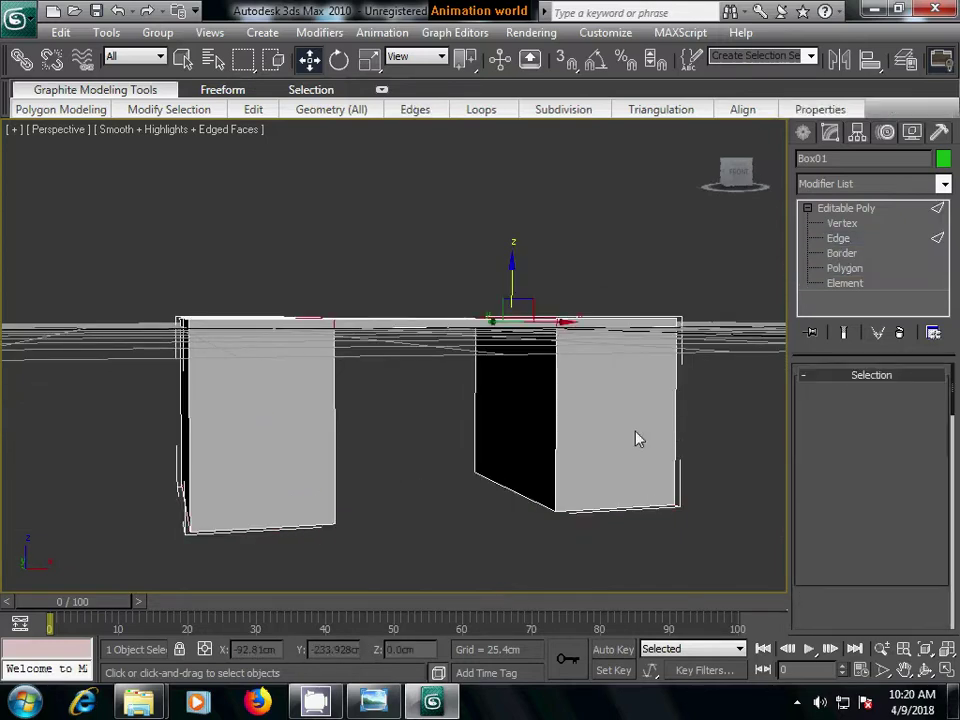
pyautogui.moveTo(634, 439)
pyautogui.keyDown('alt'); pyautogui.mouseDown(button='middle')
pyautogui.moveTo(594, 437)
pyautogui.moveTo(617, 427)
pyautogui.mouseUp(button='middle'); pyautogui.keyUp('alt')
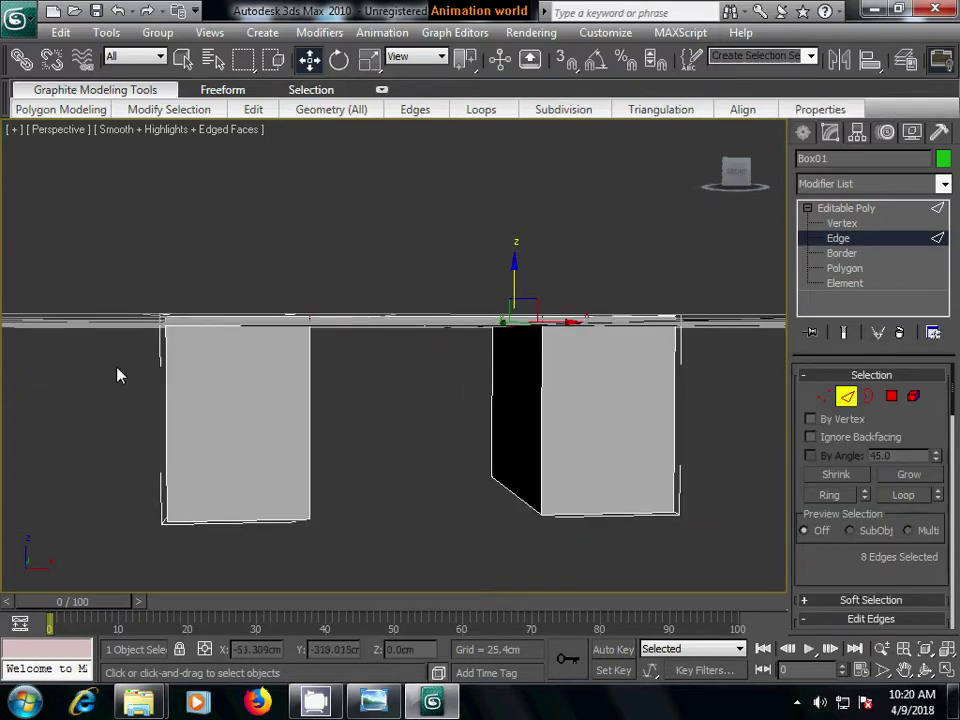
# - Connect the left pedestal's vertical edges with 2 segments to form three drawer bands
pyautogui.click(322, 424)
pyautogui.scroll(-3, 870, 480)
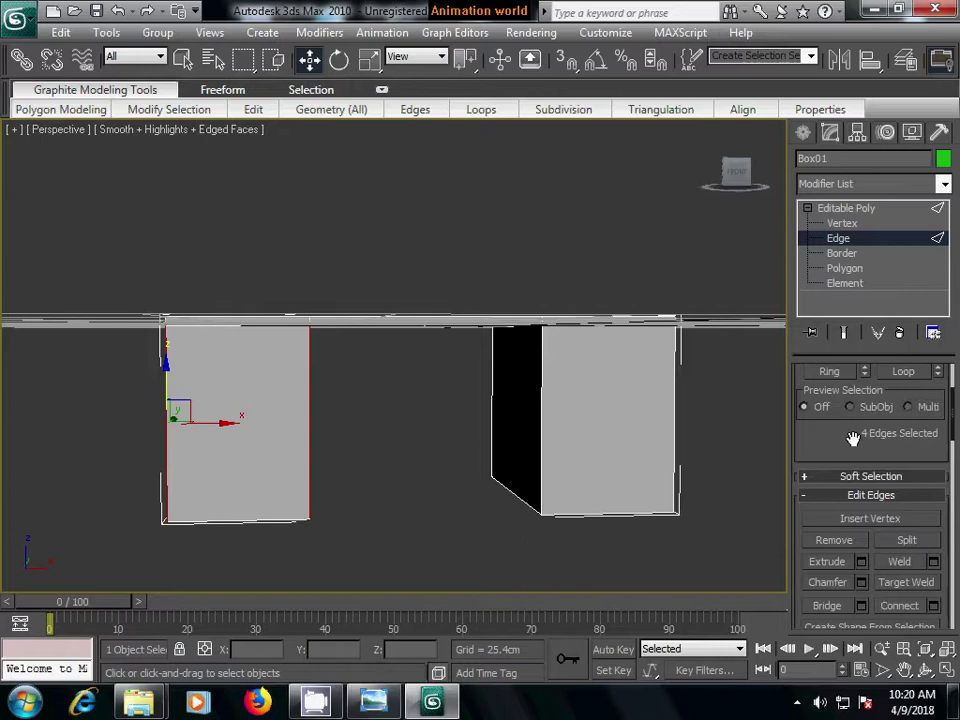
pyautogui.click(933, 610)
pyautogui.moveTo(838, 428); pyautogui.dragTo(803, 429)
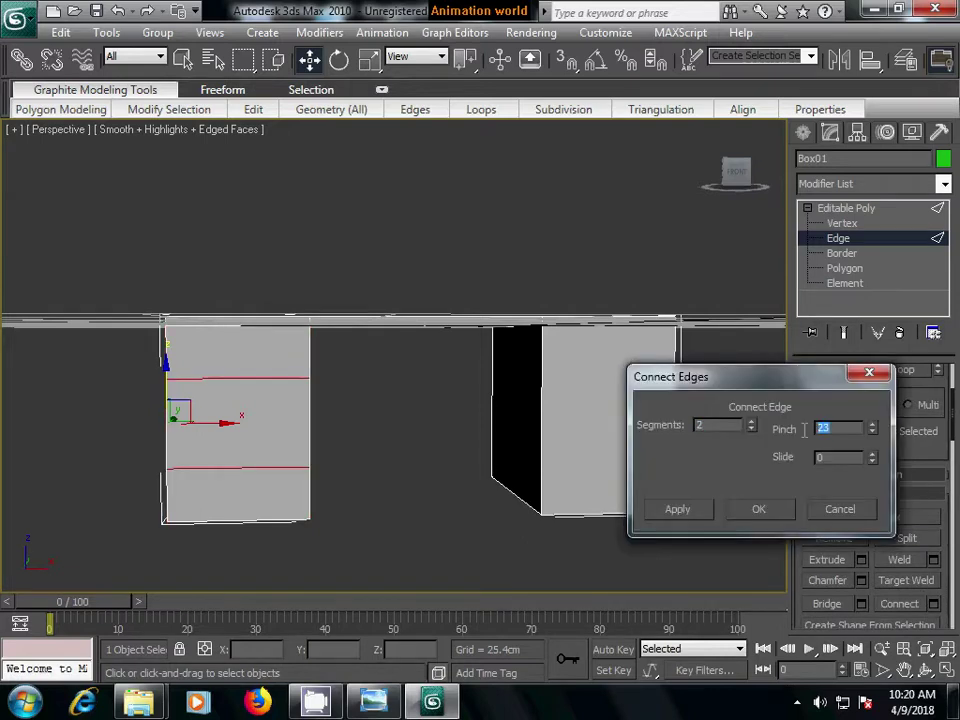
pyautogui.click(759, 510)
# - Raise the whole desk on Z to 59.3 cm so it rests on the grid
pyautogui.moveTo(409, 493); pyautogui.dragTo(503, 492, button='middle')
pyautogui.scroll(2, 503, 492)
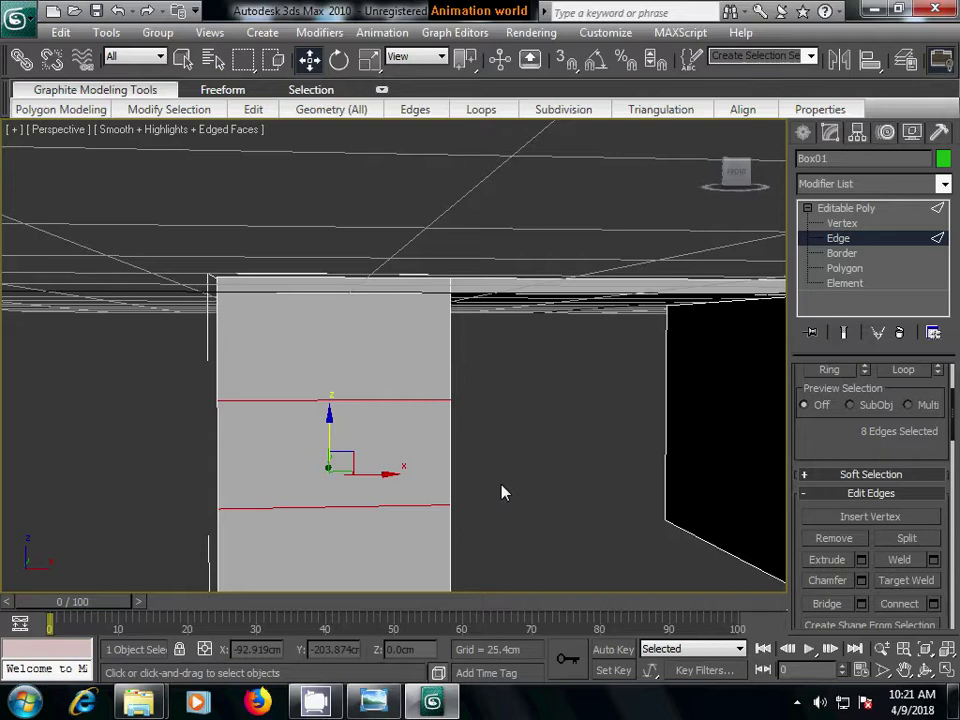
pyautogui.moveTo(375, 482)
pyautogui.keyDown('alt'); pyautogui.mouseDown(button='middle')
pyautogui.moveTo(431, 492)
pyautogui.moveTo(548, 391)
pyautogui.mouseUp(button='middle'); pyautogui.keyUp('alt')
pyautogui.scroll(-3, 431, 492)
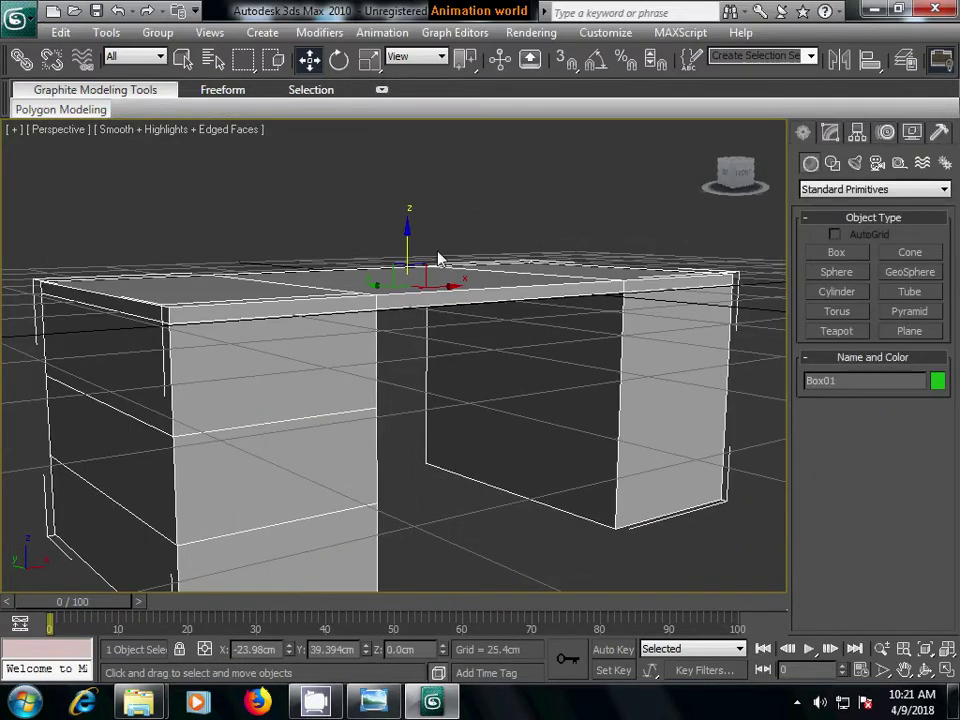
pyautogui.moveTo(408, 230); pyautogui.dragTo(398, 120)
pyautogui.scroll(-3, 428, 351)
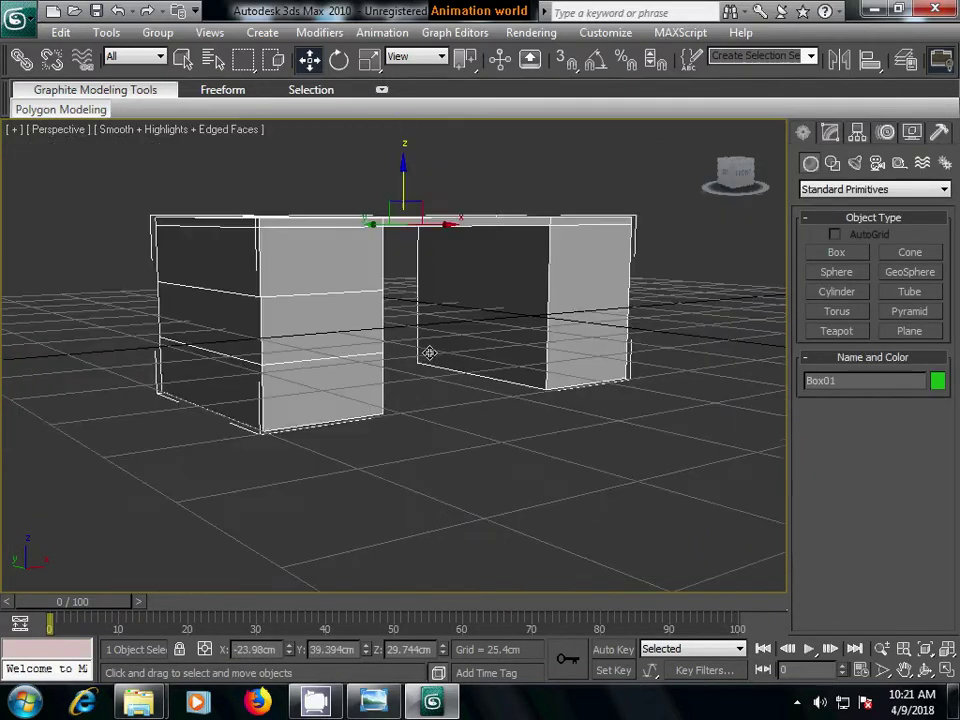
pyautogui.scroll(-2, 407, 233)
pyautogui.moveTo(399, 208); pyautogui.dragTo(400, 155)
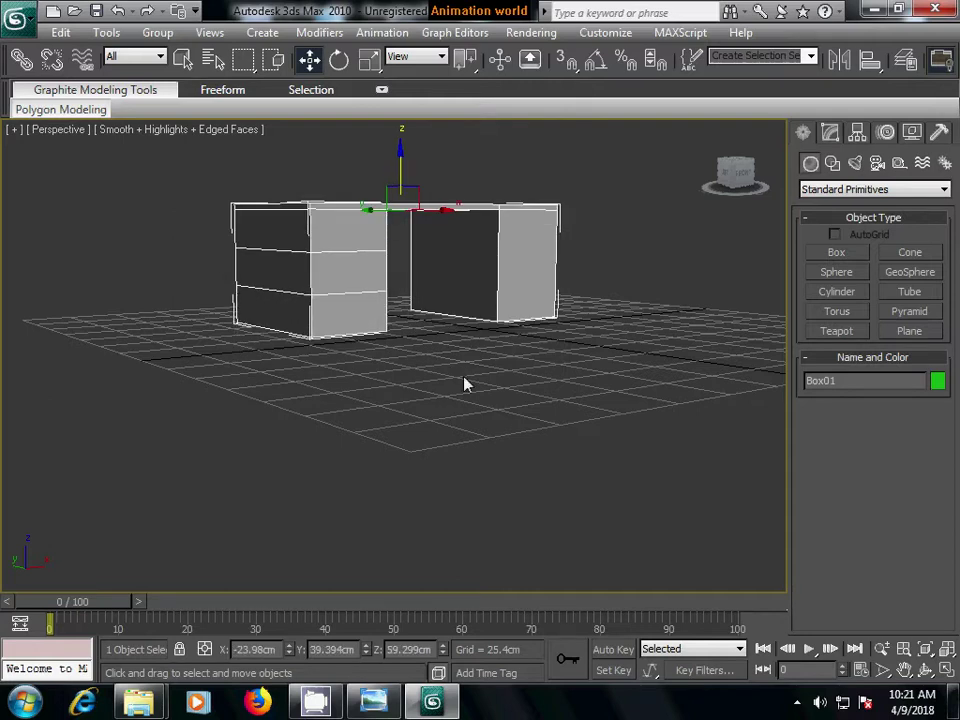
pyautogui.scroll(3, 443, 392)
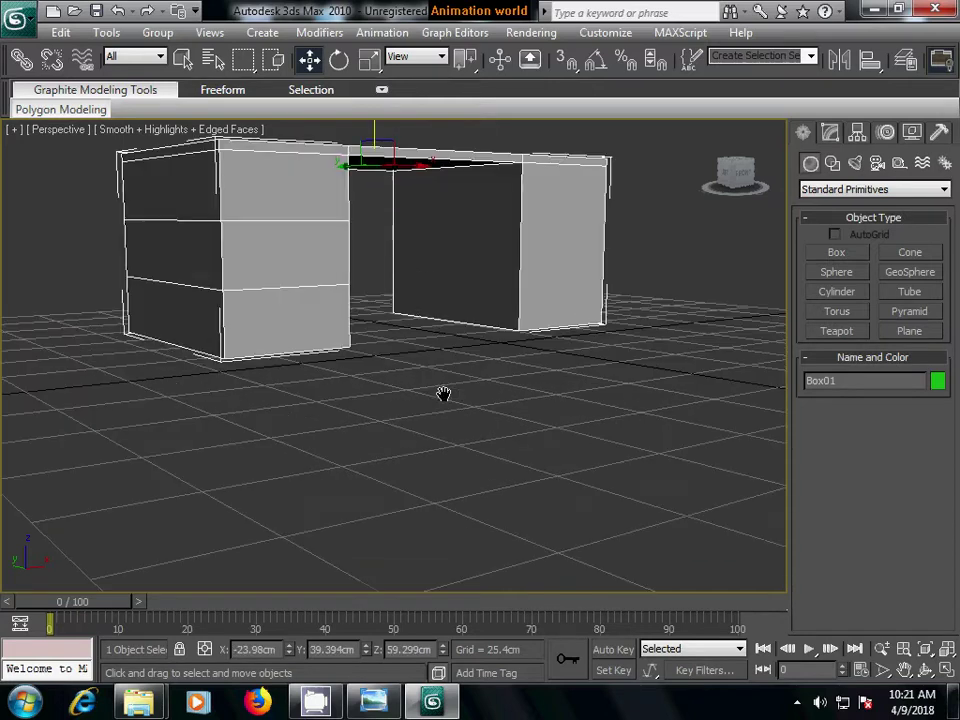
pyautogui.click(830, 132)
# - Inset the three drawer faces By Polygon with a thin 0.356 cm border
pyautogui.click(891, 396)
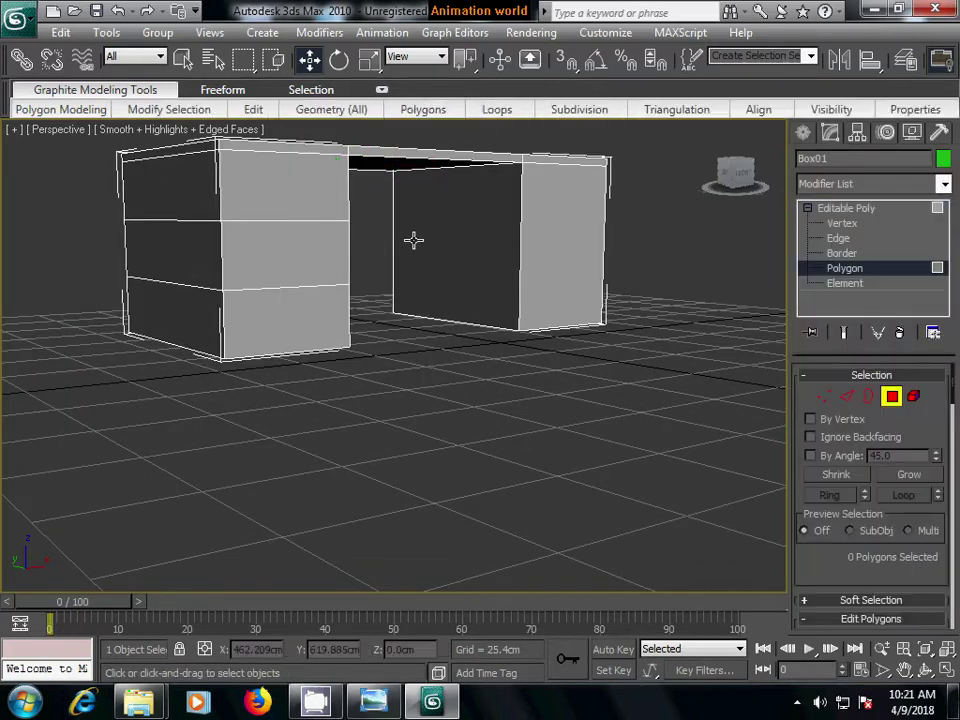
pyautogui.click(294, 197)
pyautogui.keyDown('ctrl'); pyautogui.click(279, 254); pyautogui.keyUp('ctrl')
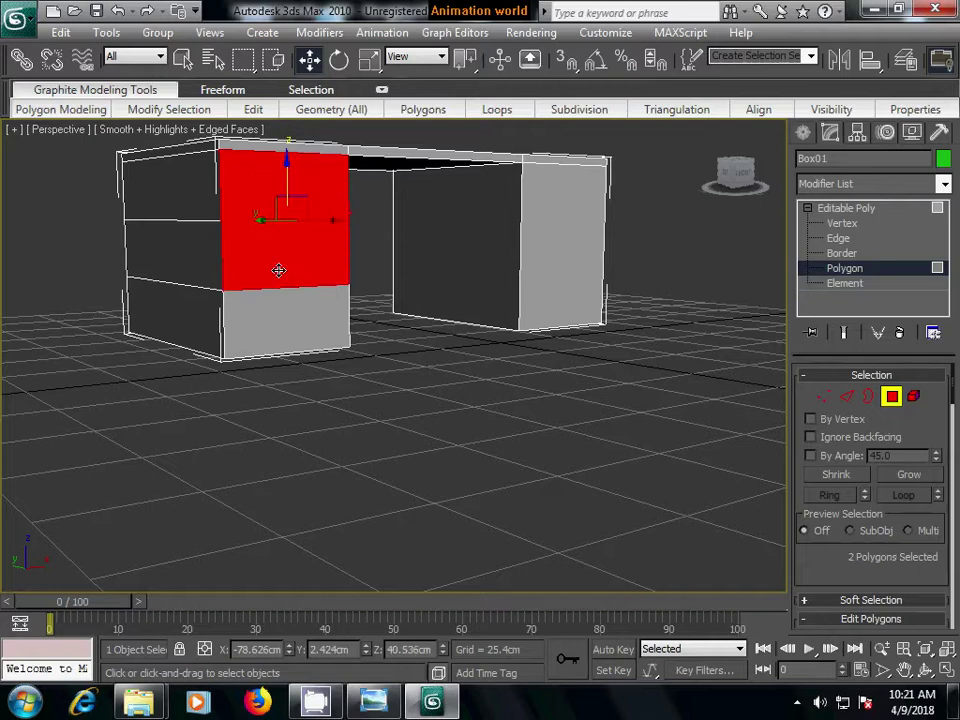
pyautogui.keyDown('ctrl'); pyautogui.click(284, 322); pyautogui.keyUp('ctrl')
pyautogui.scroll(-3, 846, 543)
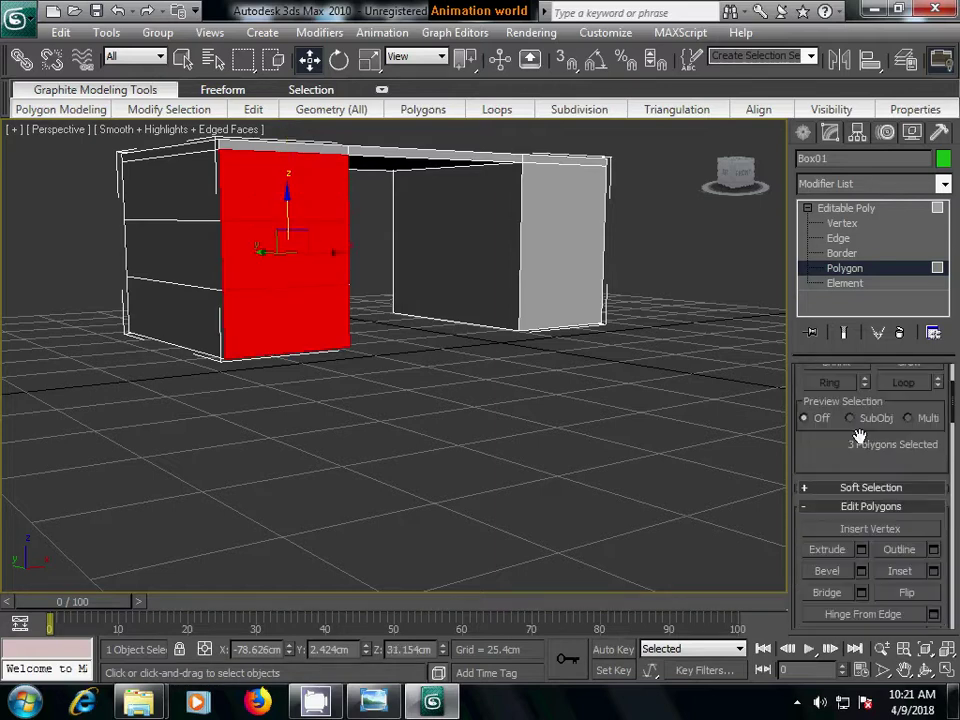
pyautogui.click(933, 571)
pyautogui.click(670, 441)
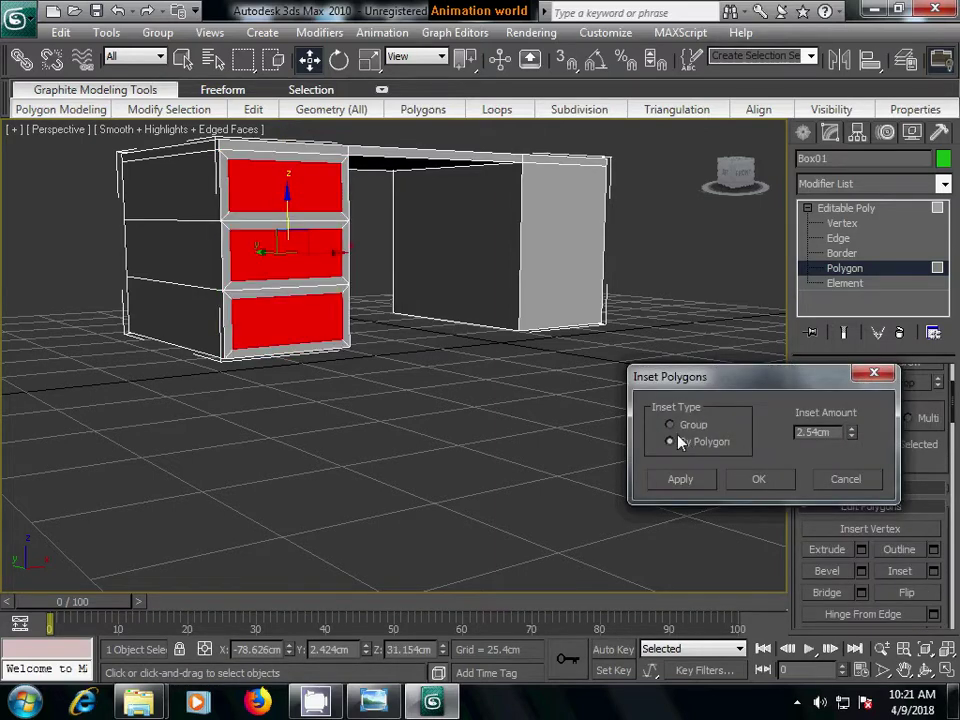
pyautogui.scroll(1, 422, 360)
pyautogui.scroll(5, 418, 358)
pyautogui.moveTo(384, 354); pyautogui.dragTo(486, 366, button='middle')
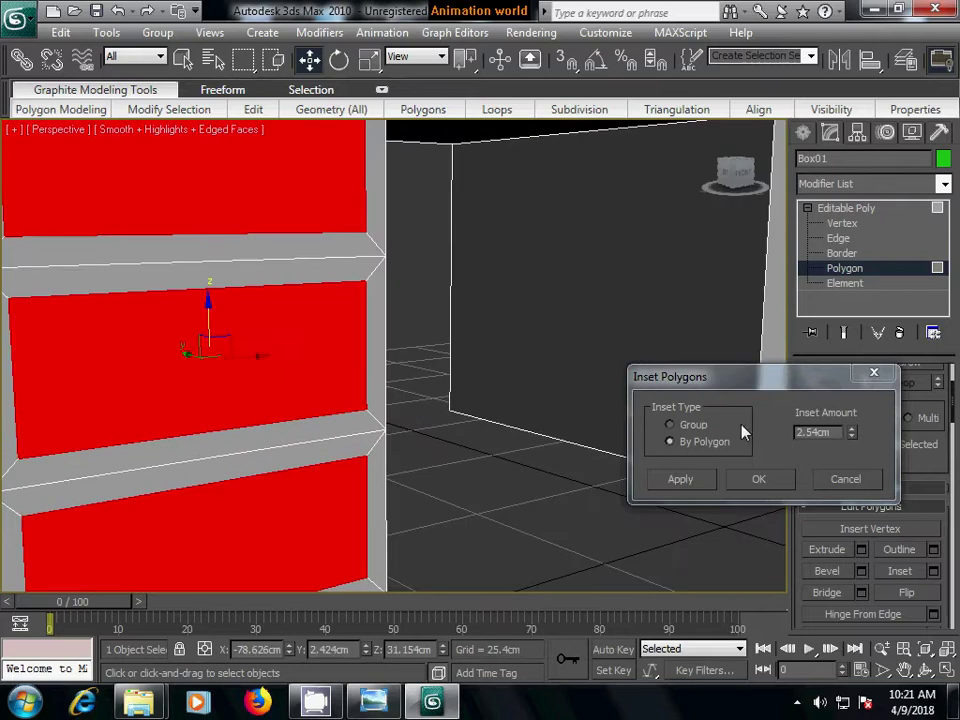
pyautogui.moveTo(851, 437); pyautogui.dragTo(862, 516)
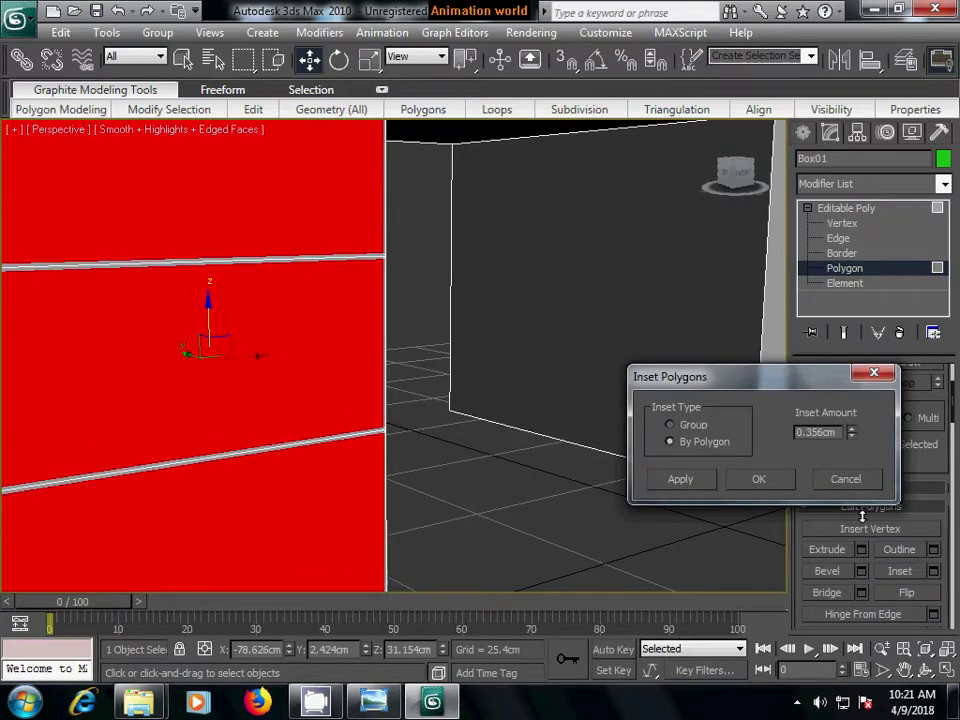
pyautogui.click(757, 482)
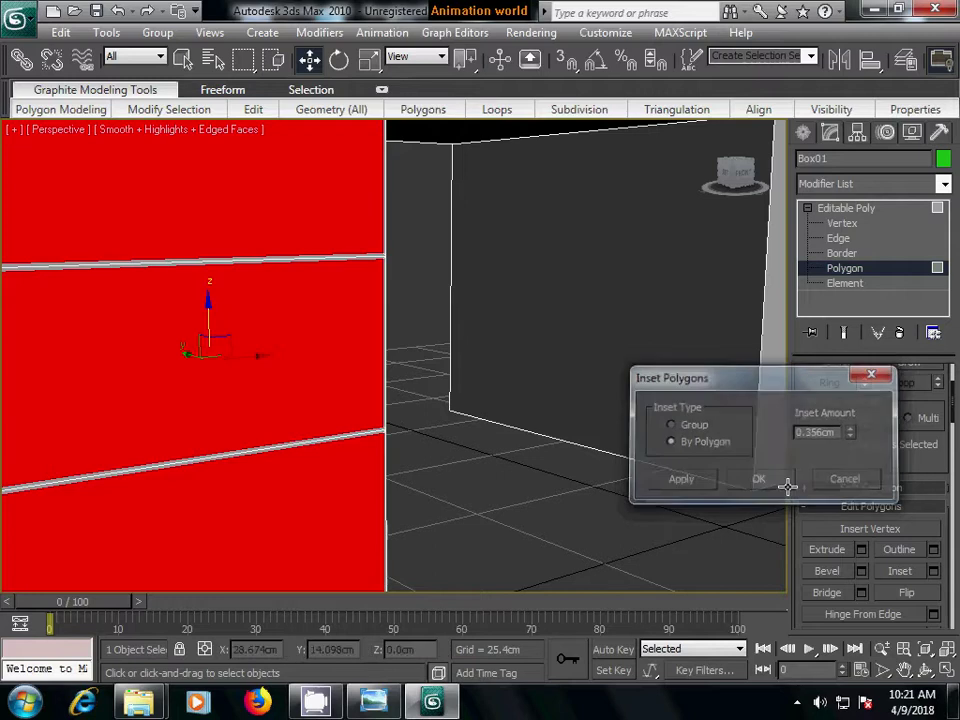
# - Extrude the drawer faces by -11.684 cm to recess them
pyautogui.click(861, 549)
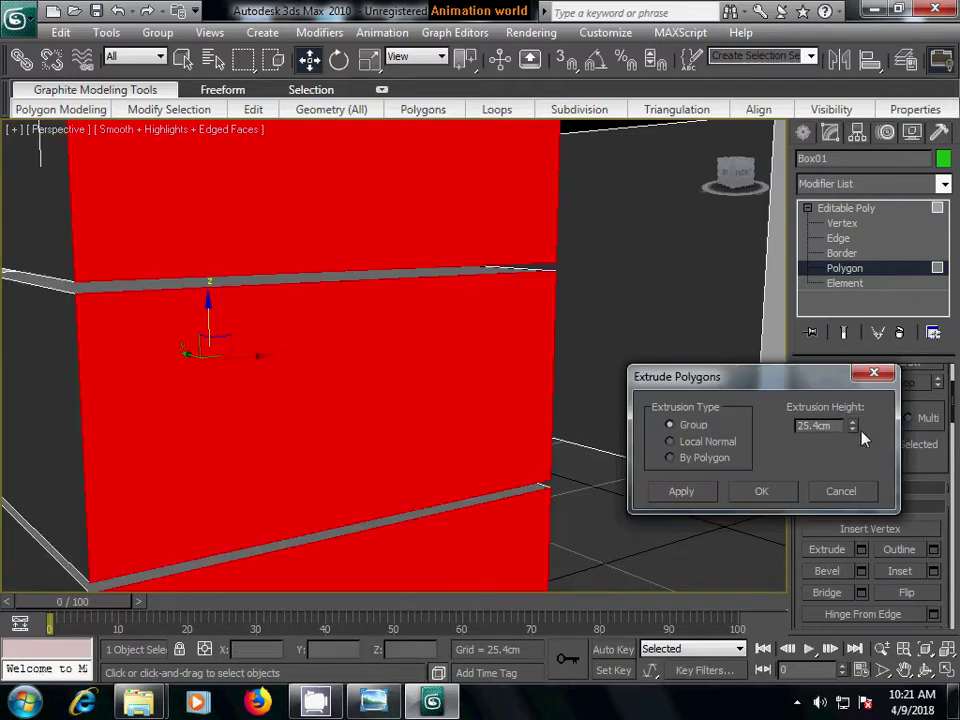
pyautogui.moveTo(852, 426); pyautogui.dragTo(852, 458)
pyautogui.click(761, 492)
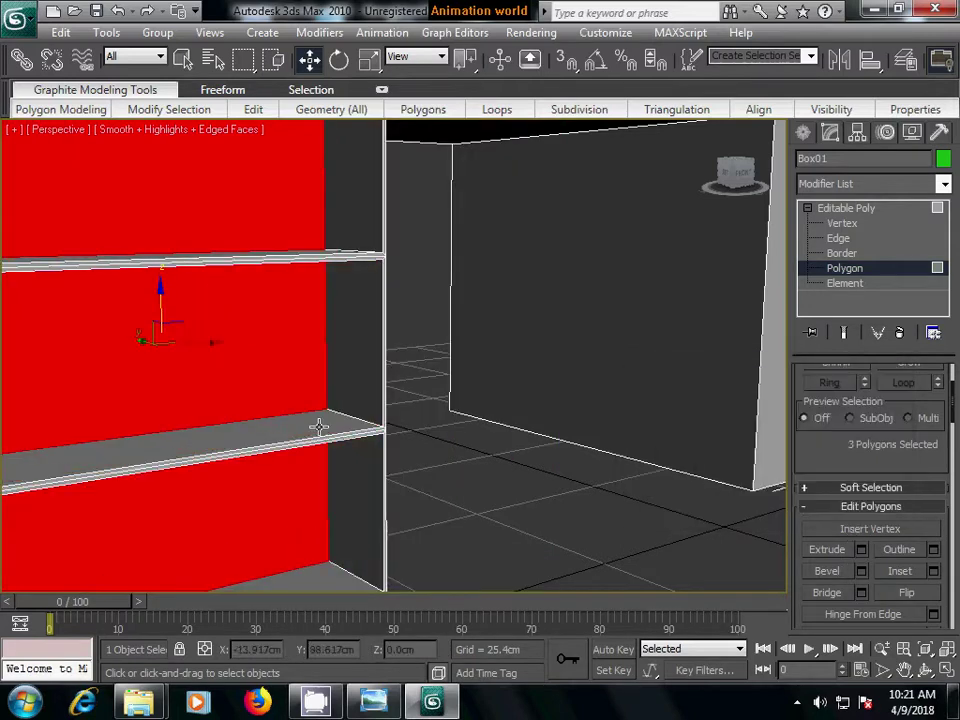
pyautogui.keyDown('alt'); pyautogui.moveTo(317, 424); pyautogui.dragTo(598, 358, button='middle'); pyautogui.keyUp('alt')
pyautogui.keyDown('alt'); pyautogui.moveTo(448, 268); pyautogui.dragTo(632, 285, button='middle'); pyautogui.keyUp('alt')
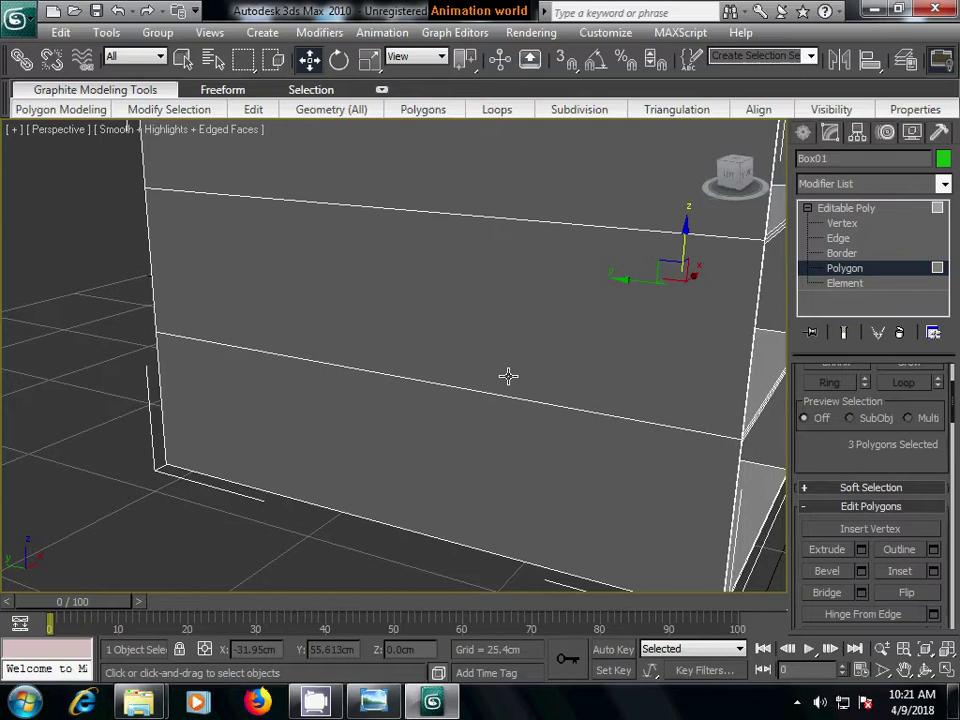
pyautogui.moveTo(628, 277); pyautogui.dragTo(370, 272)
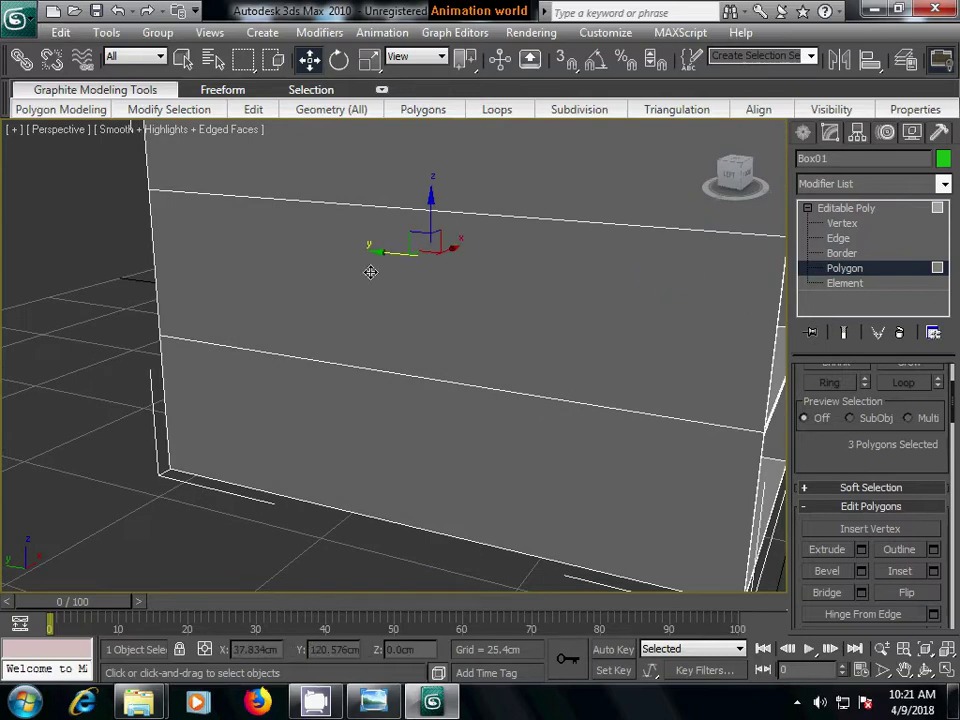
# - In wireframe view, move the box's side polygon to the left
pyautogui.press('F3')
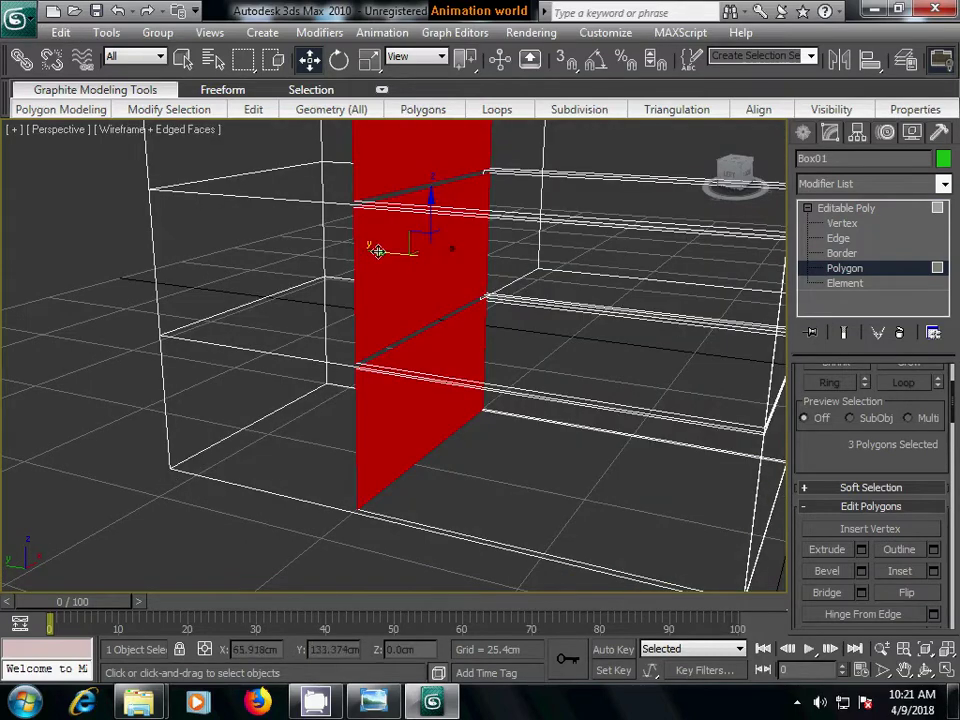
pyautogui.moveTo(377, 251)
pyautogui.mouseDown()
pyautogui.moveTo(279, 244)
pyautogui.moveTo(211, 225)
pyautogui.mouseUp()
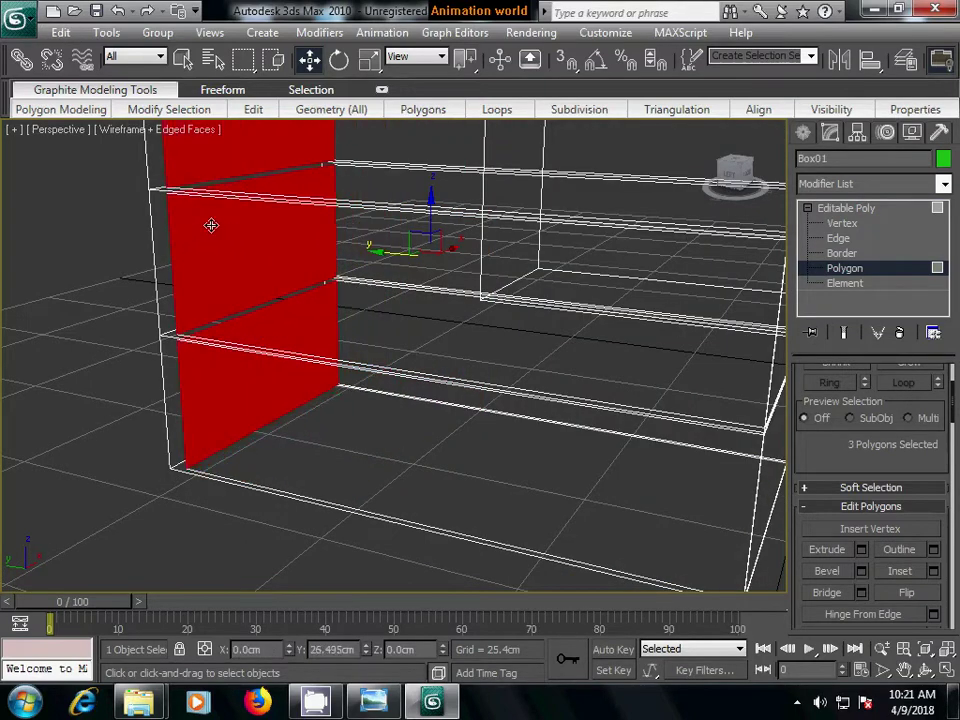
pyautogui.scroll(-2, 500, 360)
pyautogui.scroll(-3, 420, 350)
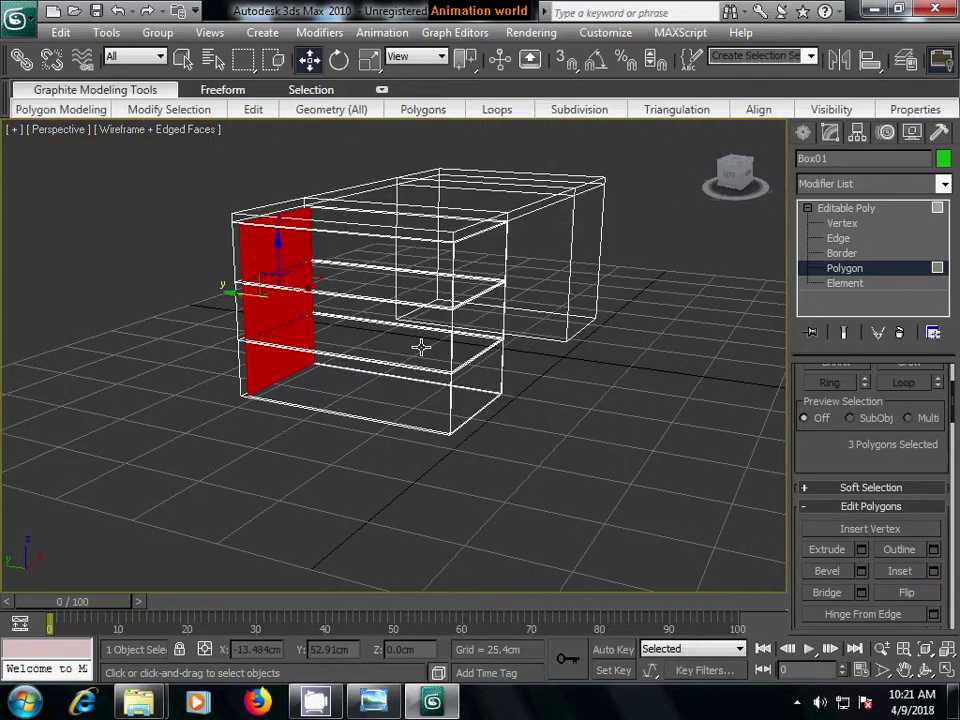
pyautogui.moveTo(391, 352)
pyautogui.keyDown('alt'); pyautogui.mouseDown(button='middle')
pyautogui.moveTo(416, 358)
pyautogui.moveTo(429, 347)
pyautogui.mouseUp(button='middle'); pyautogui.keyUp('alt')
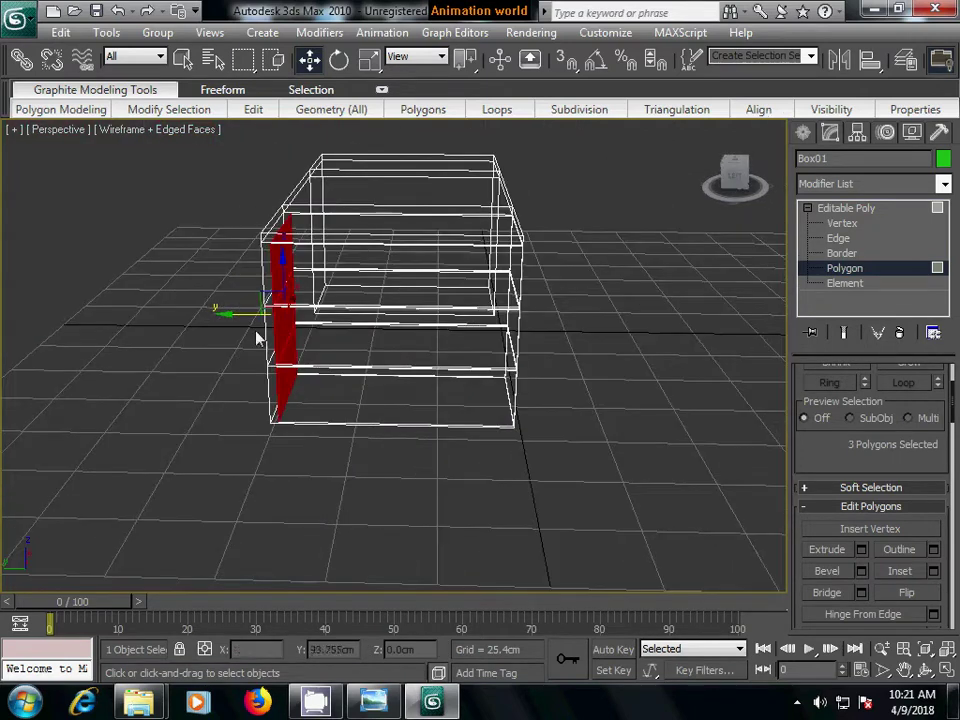
# - Clone the side face out to the right as a new element of the mesh
pyautogui.moveTo(220, 313)
pyautogui.keyDown('shift'); pyautogui.mouseDown()
pyautogui.moveTo(520, 347)
pyautogui.moveTo(524, 357)
pyautogui.mouseUp(); pyautogui.keyUp('shift')
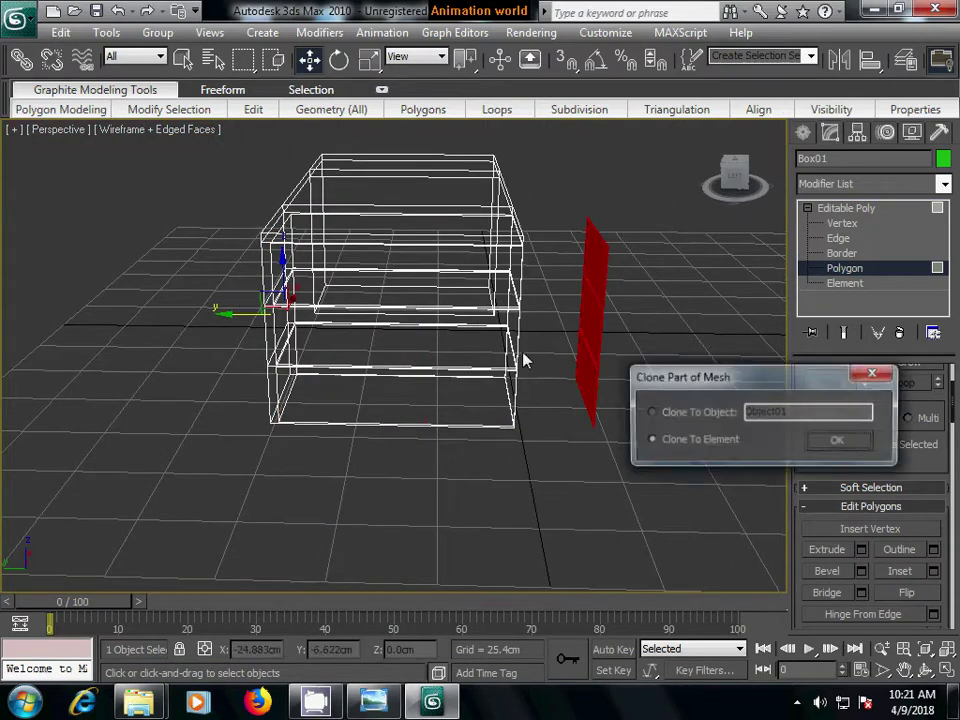
pyautogui.click(727, 415)
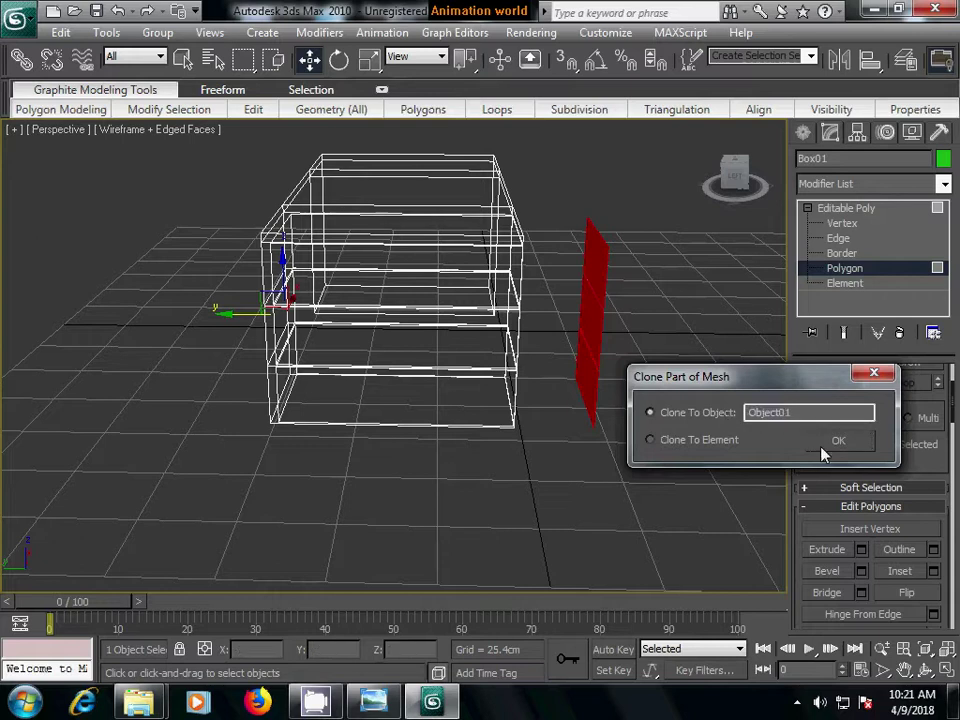
pyautogui.click(681, 441)
pyautogui.click(836, 441)
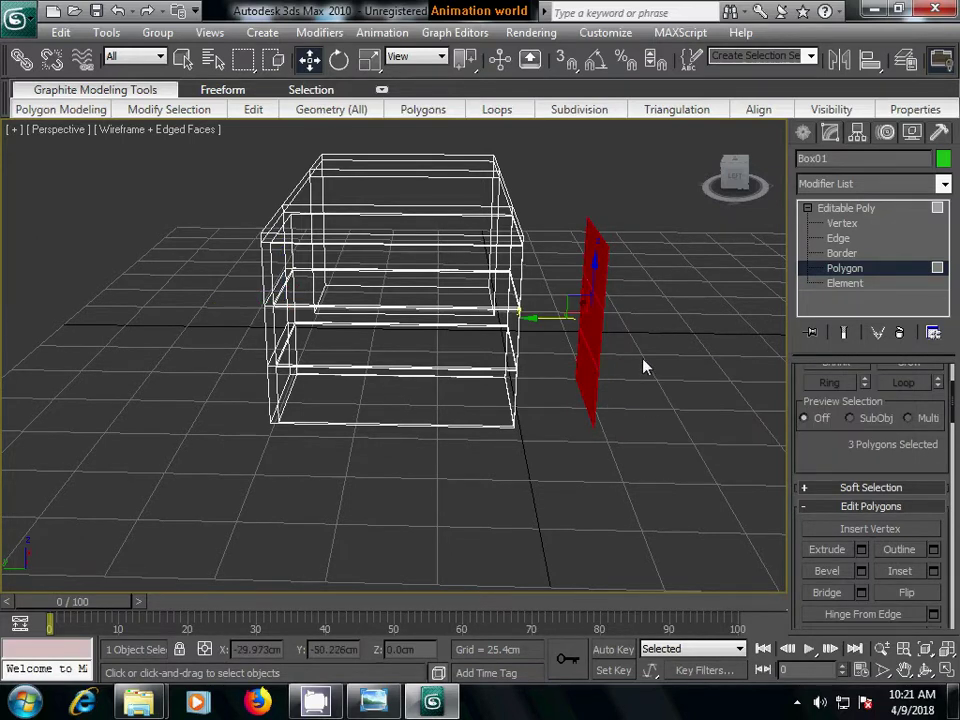
pyautogui.moveTo(643, 367)
pyautogui.keyDown('alt'); pyautogui.mouseDown(button='middle')
pyautogui.moveTo(521, 354)
pyautogui.moveTo(621, 347)
pyautogui.moveTo(539, 351)
pyautogui.mouseUp(button='middle'); pyautogui.keyUp('alt')
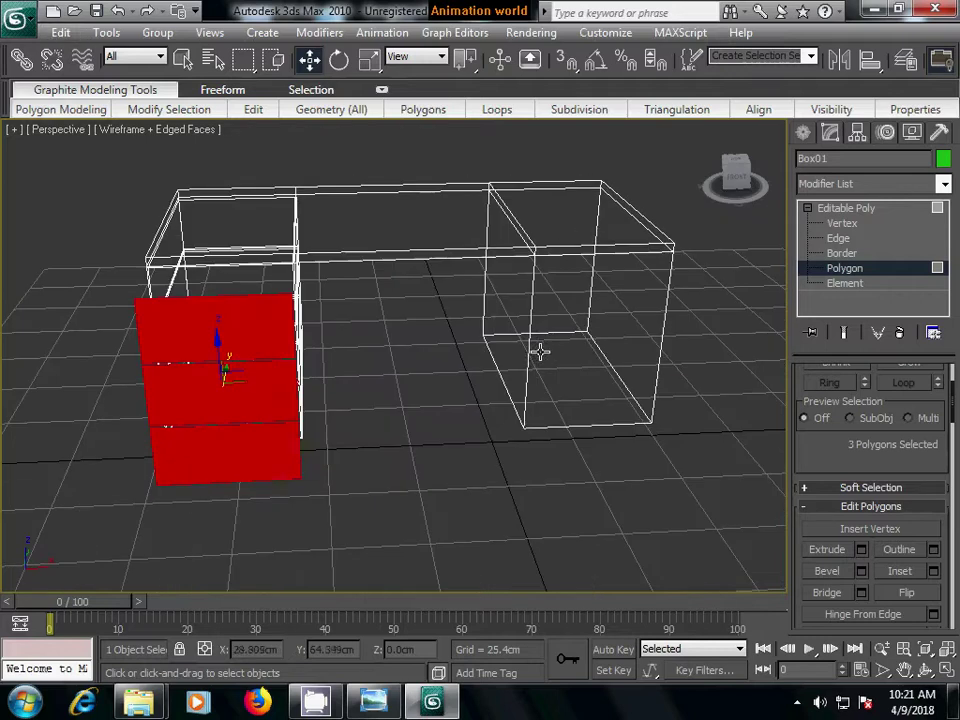
# - Back in shaded view, inset and extrude the right pedestal's front face to recess it
pyautogui.press('F3')
pyautogui.moveTo(611, 362); pyautogui.dragTo(523, 381, button='middle')
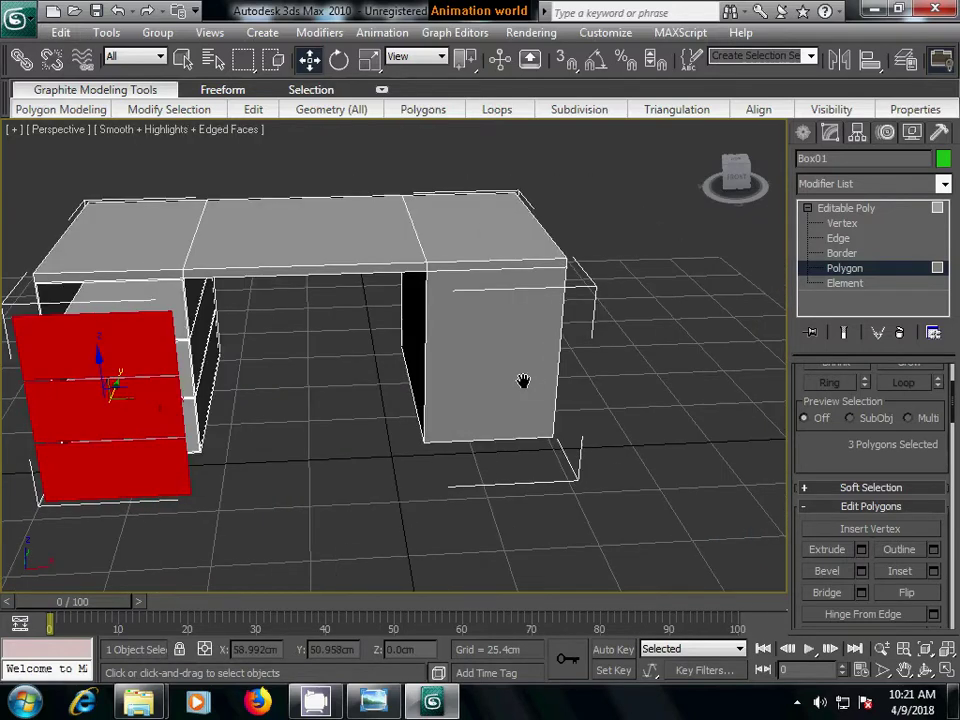
pyautogui.scroll(3, 523, 381)
pyautogui.click(446, 332)
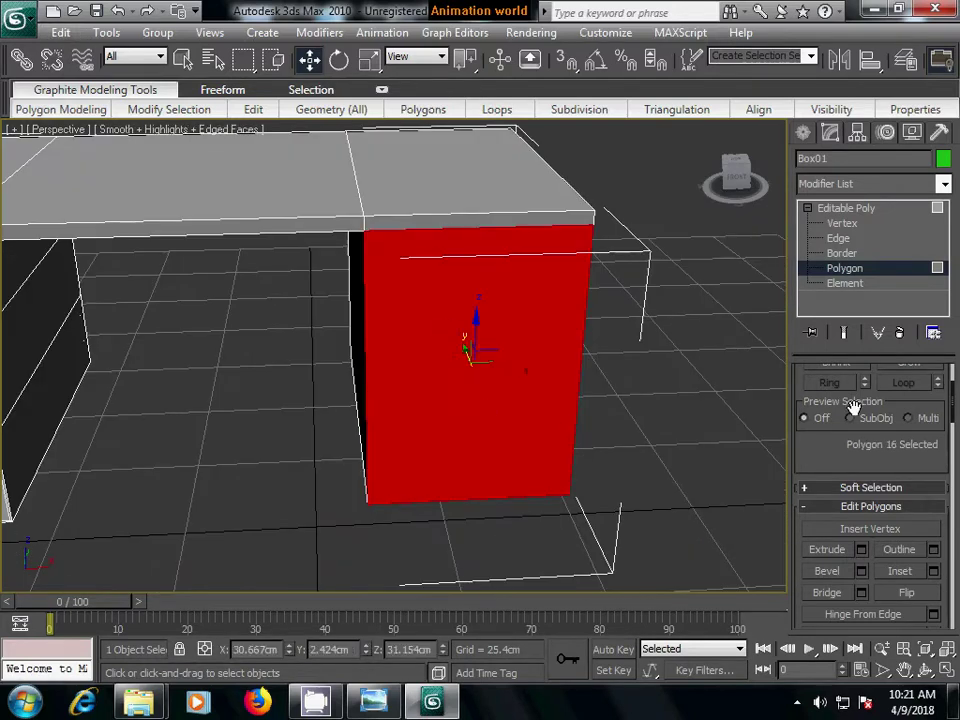
pyautogui.scroll(-1, 925, 560)
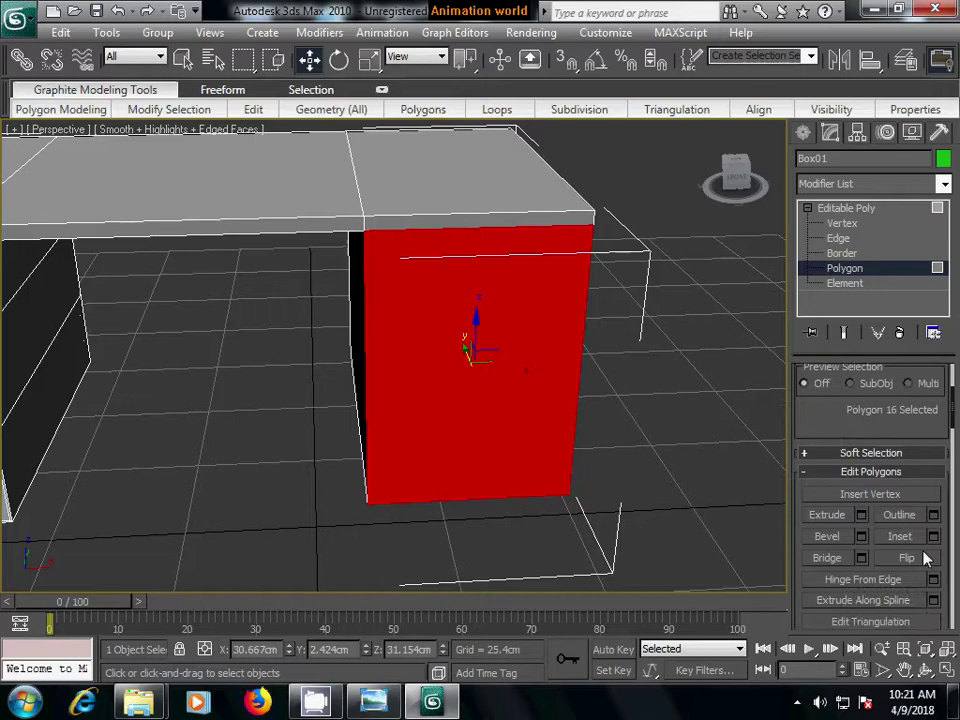
pyautogui.click(933, 537)
pyautogui.click(776, 483)
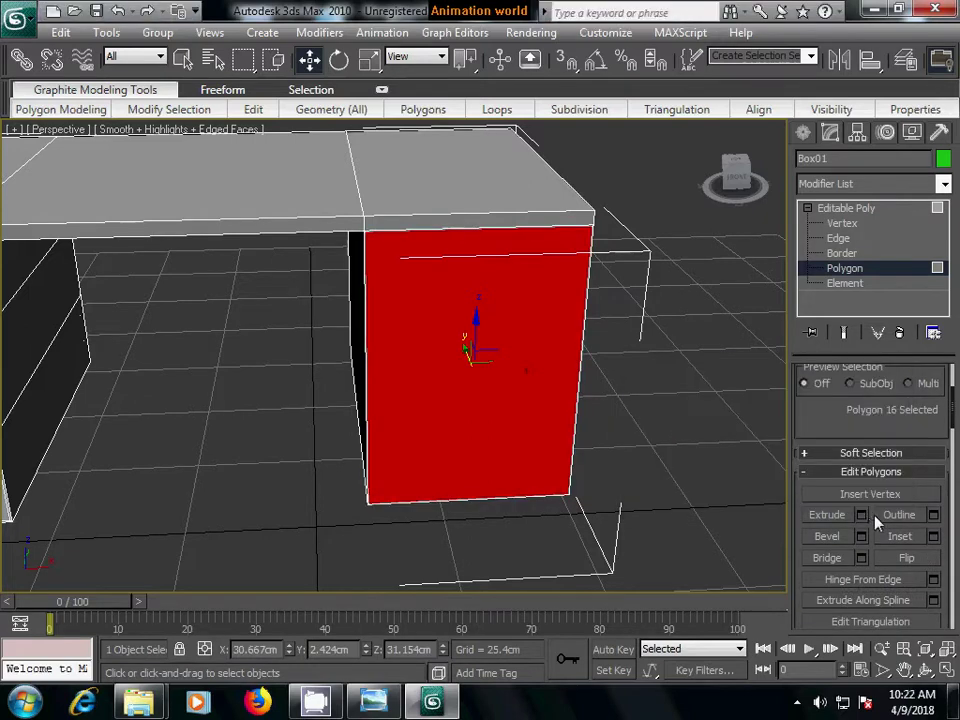
pyautogui.click(862, 515)
pyautogui.click(765, 493)
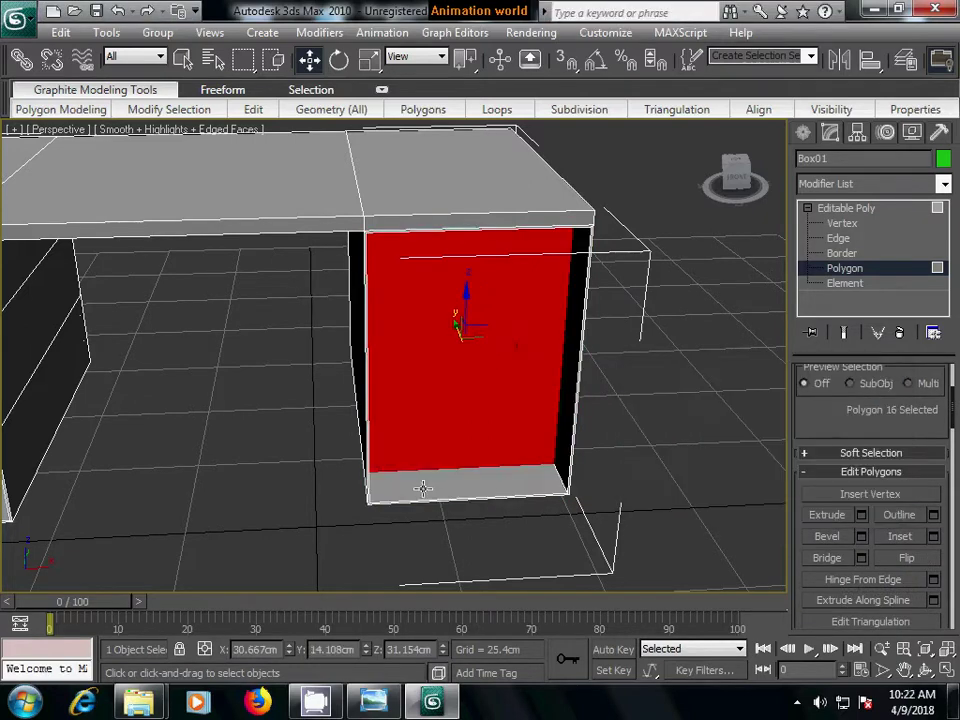
# - Drag a copy of the selected face along the desk, then dismiss the clone options
pyautogui.moveTo(422, 489)
pyautogui.keyDown('alt'); pyautogui.mouseDown(button='middle')
pyautogui.moveTo(542, 480)
pyautogui.moveTo(462, 468)
pyautogui.mouseUp(button='middle'); pyautogui.keyUp('alt')
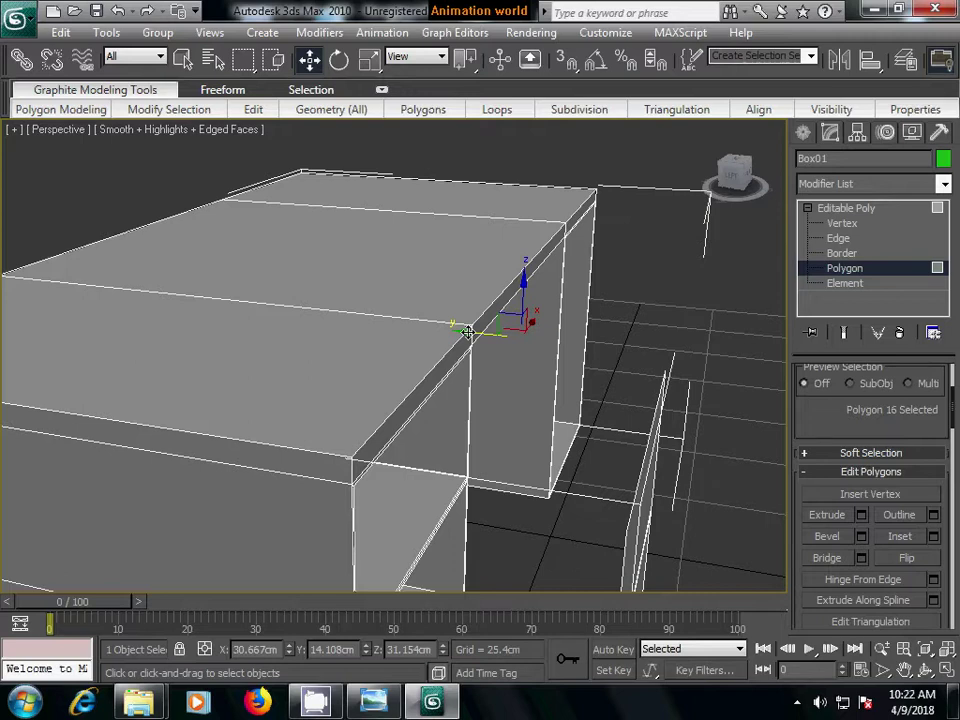
pyautogui.keyDown('shift'); pyautogui.moveTo(467, 331); pyautogui.dragTo(370, 335); pyautogui.keyUp('shift')
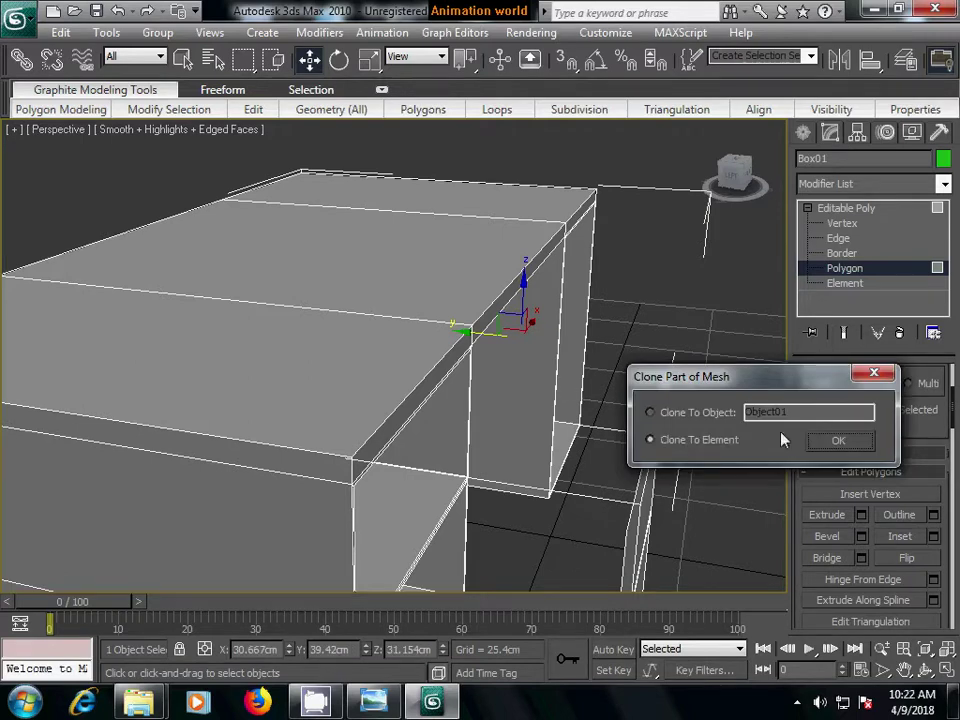
pyautogui.click(874, 374)
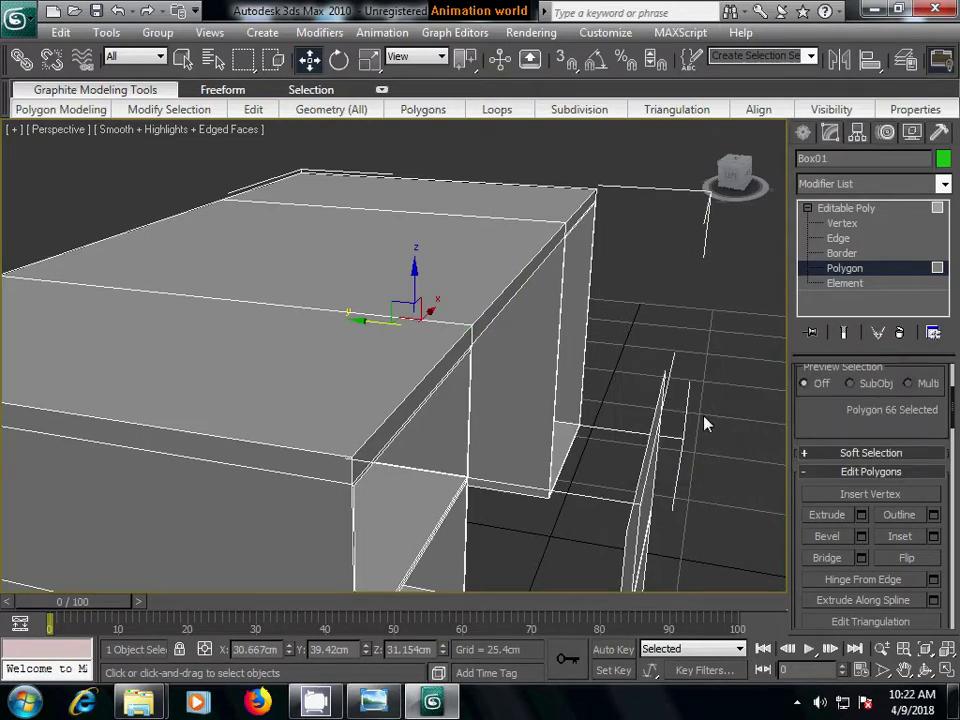
# - In wireframe, slide the cloned panel along Y to 73.322 cm across the pedestal
pyautogui.press('F3')
pyautogui.press('z')
pyautogui.moveTo(435, 420); pyautogui.dragTo(514, 437, button='middle')
pyautogui.scroll(2, 431, 361)
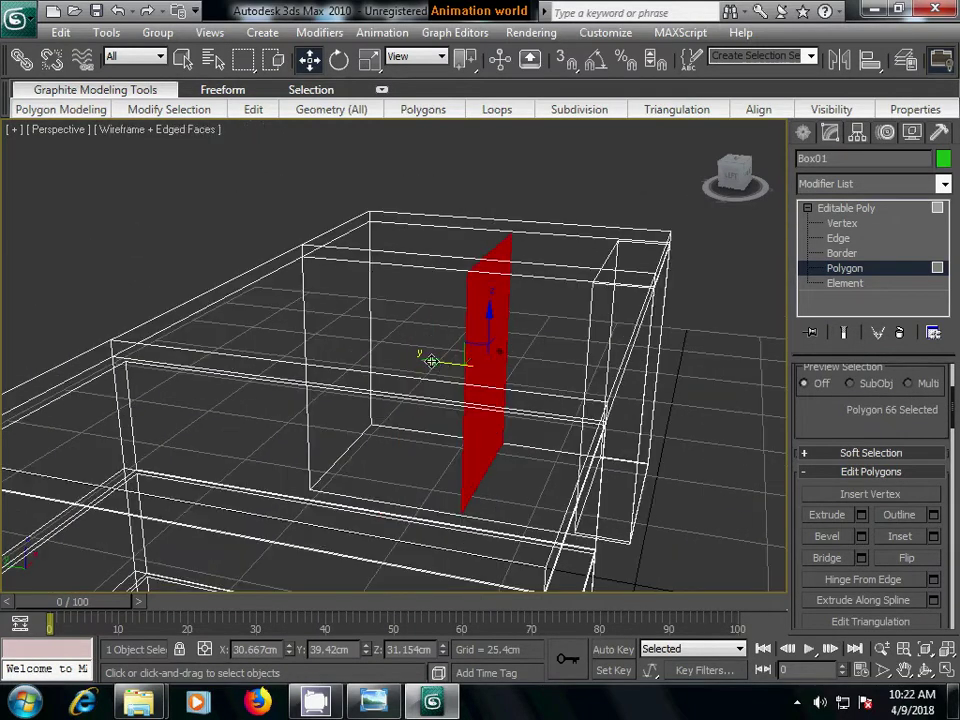
pyautogui.moveTo(431, 361); pyautogui.dragTo(296, 347)
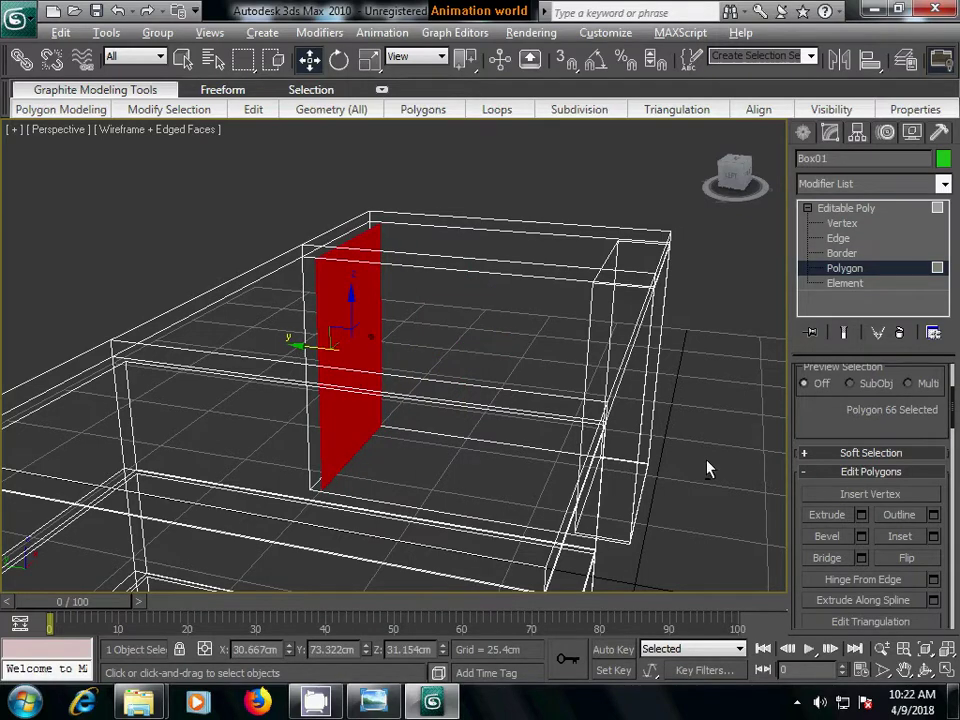
pyautogui.moveTo(706, 469)
pyautogui.keyDown('alt'); pyautogui.mouseDown(button='middle')
pyautogui.moveTo(550, 472)
pyautogui.moveTo(555, 461)
pyautogui.moveTo(574, 469)
pyautogui.moveTo(564, 436)
pyautogui.moveTo(499, 459)
pyautogui.moveTo(366, 450)
pyautogui.moveTo(381, 456)
pyautogui.mouseUp(button='middle'); pyautogui.keyUp('alt')
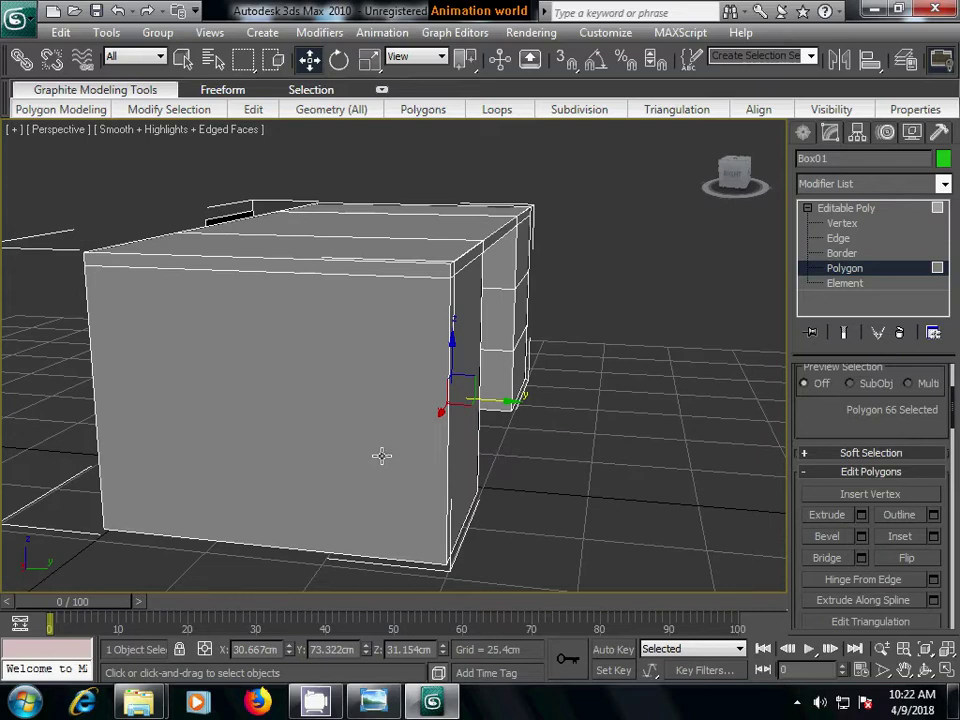
# - Select a pedestal side face and slide it across to the pedestal's other side
pyautogui.click(594, 456)
pyautogui.moveTo(362, 465)
pyautogui.keyDown('alt'); pyautogui.mouseDown(button='middle')
pyautogui.moveTo(490, 454)
pyautogui.moveTo(482, 452)
pyautogui.mouseUp(button='middle'); pyautogui.keyUp('alt')
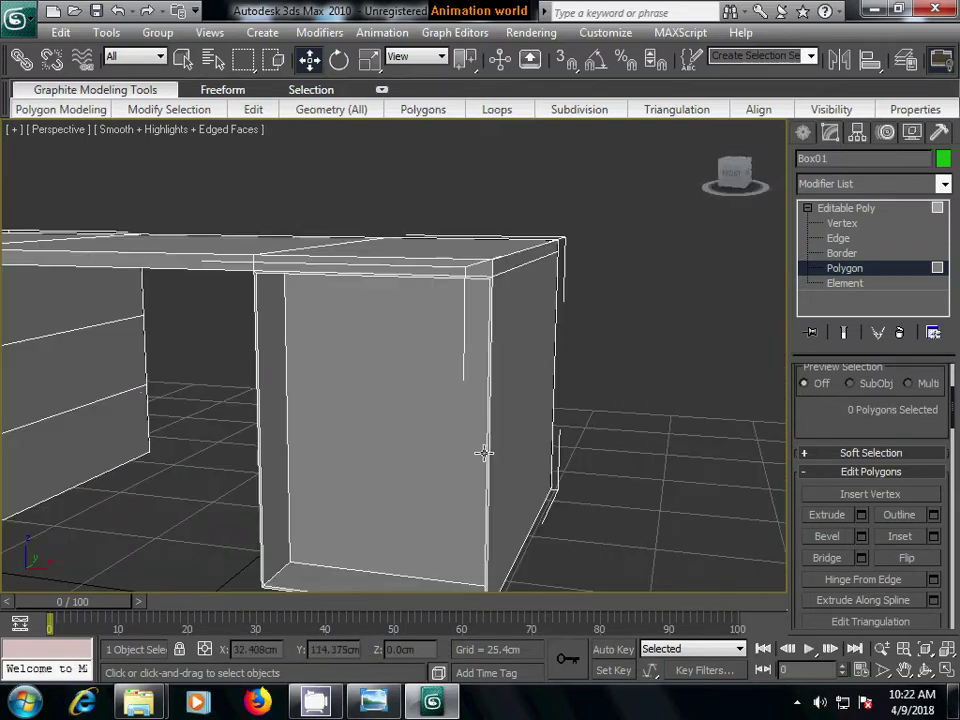
pyautogui.click(381, 428)
pyautogui.moveTo(381, 428)
pyautogui.keyDown('alt'); pyautogui.mouseDown(button='middle')
pyautogui.moveTo(508, 452)
pyautogui.moveTo(405, 428)
pyautogui.mouseUp(button='middle'); pyautogui.keyUp('alt')
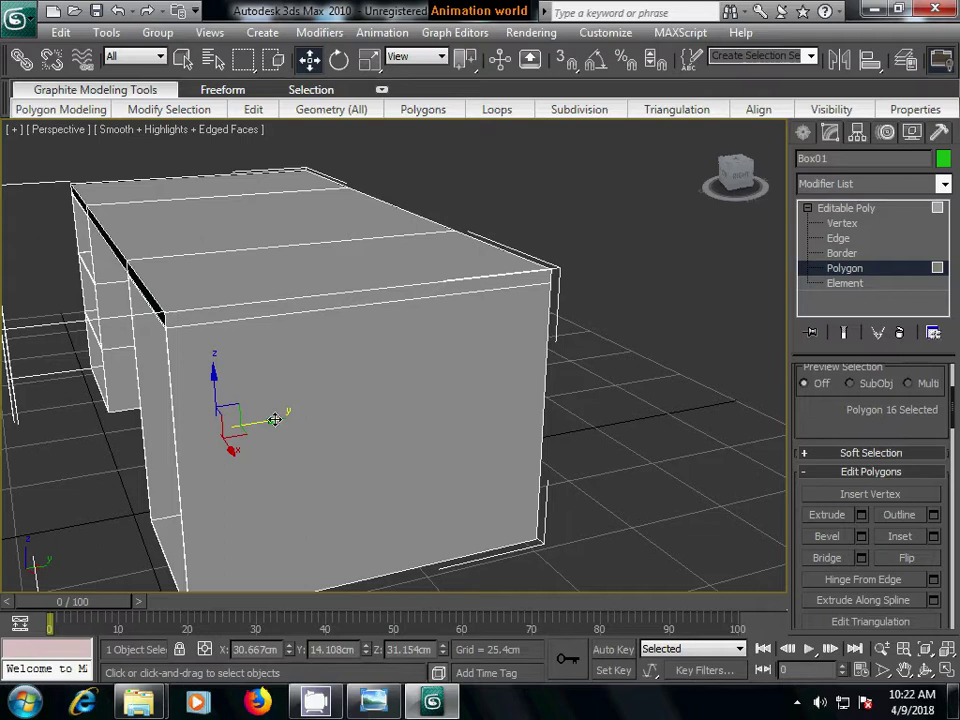
pyautogui.moveTo(275, 420); pyautogui.dragTo(380, 406)
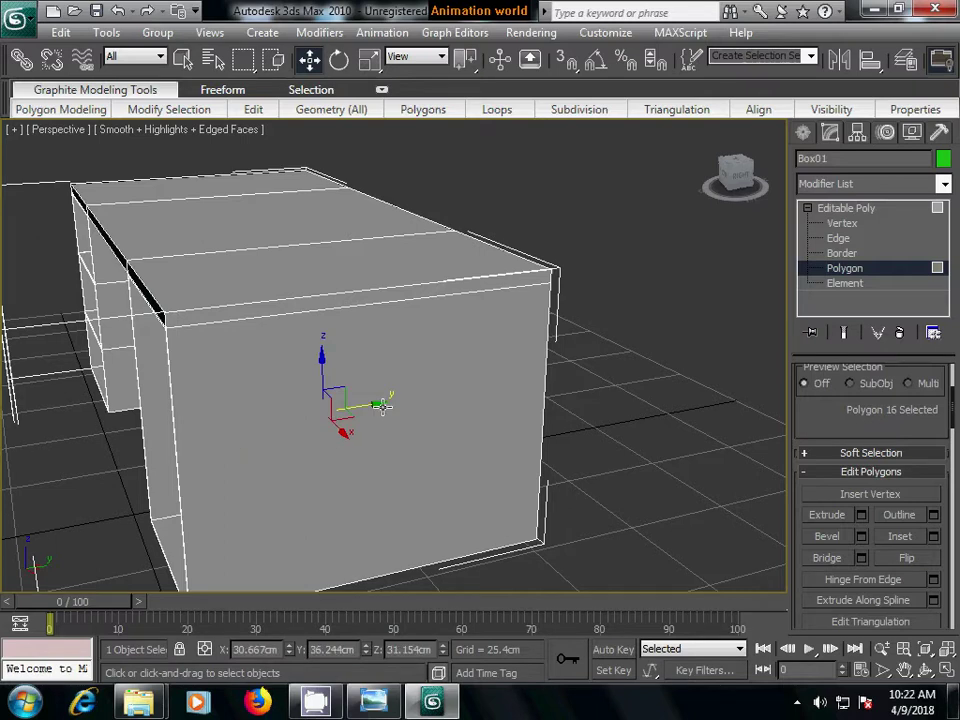
pyautogui.hotkey('alt', 'x')
pyautogui.press('F3')
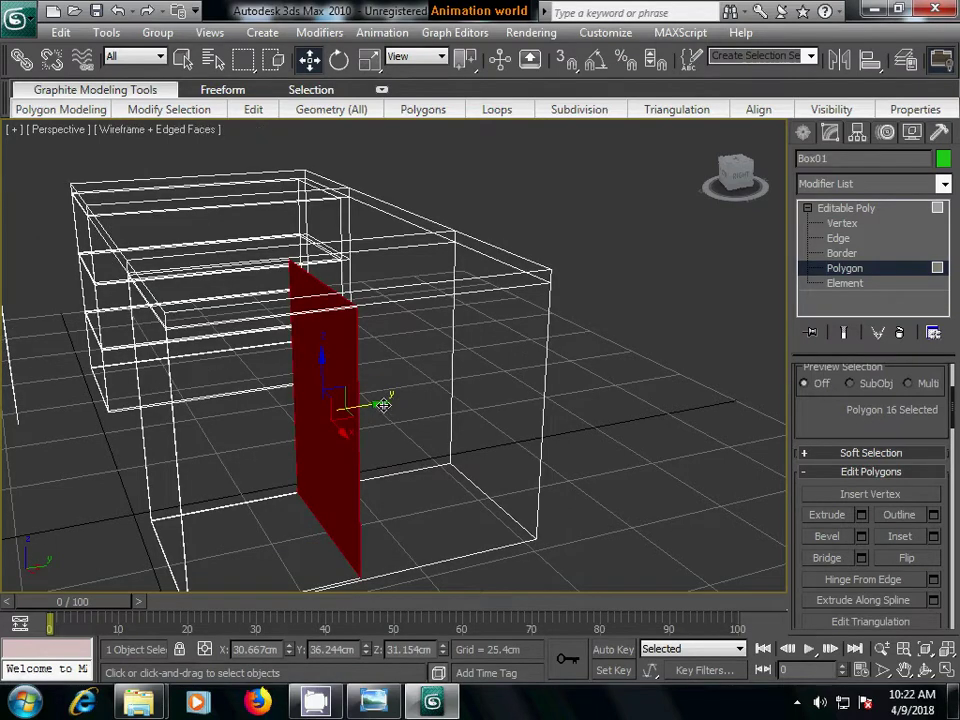
pyautogui.moveTo(383, 404); pyautogui.dragTo(535, 385)
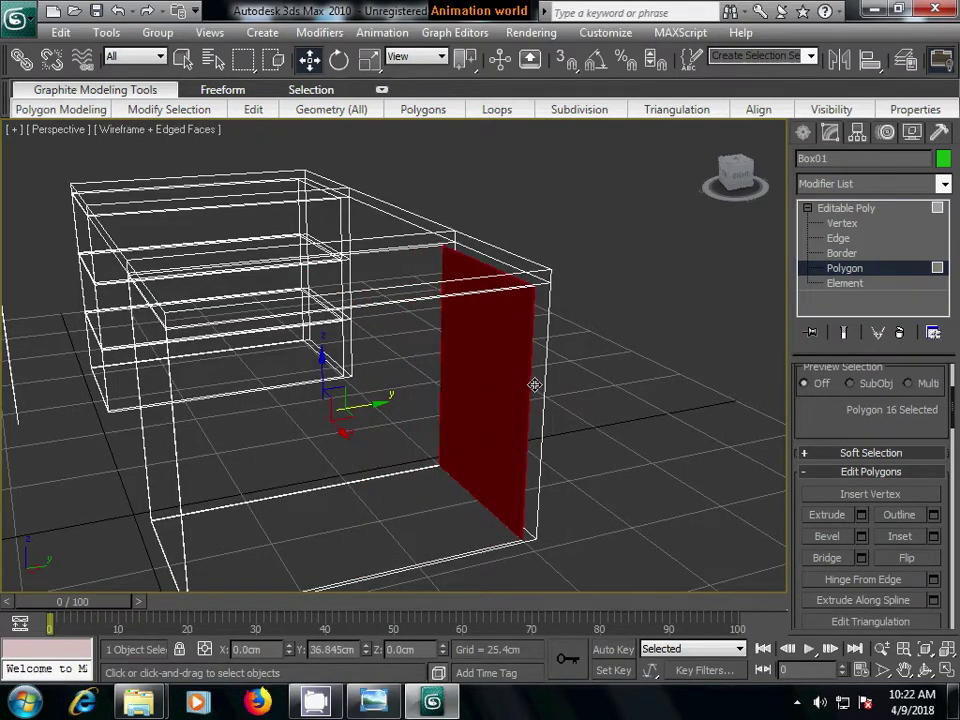
pyautogui.click(579, 401)
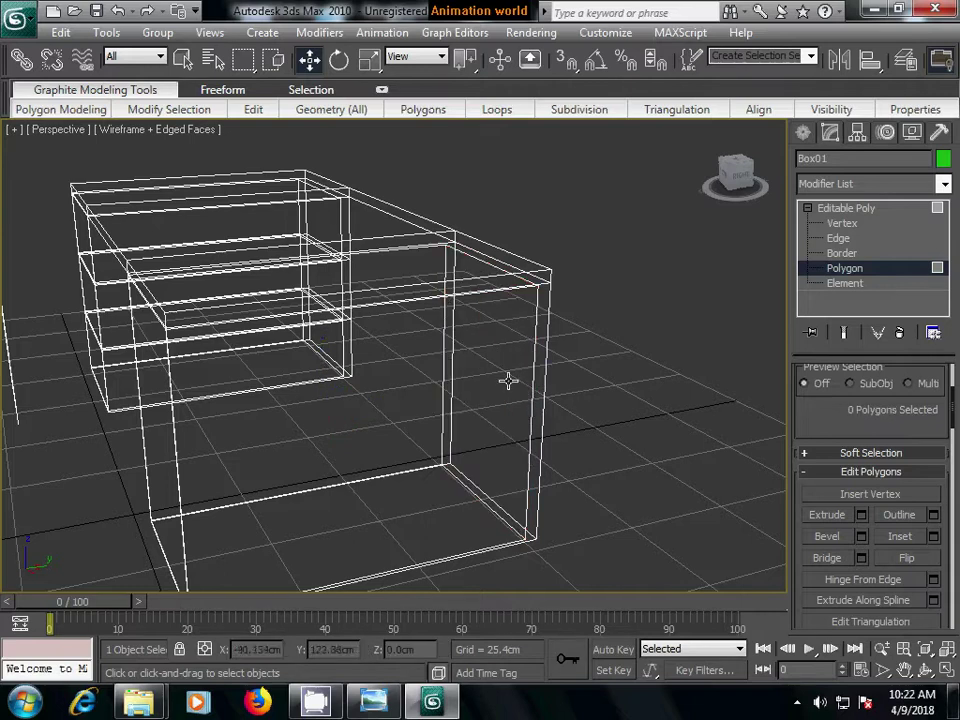
# - Copy the pedestal's front face far left as a separate object, Object01
pyautogui.click(508, 380)
pyautogui.click(574, 399)
pyautogui.scroll(3, 322, 406)
pyautogui.scroll(2, 414, 394)
pyautogui.click(461, 364)
pyautogui.keyDown('alt'); pyautogui.moveTo(523, 407); pyautogui.dragTo(469, 407, button='middle'); pyautogui.keyUp('alt')
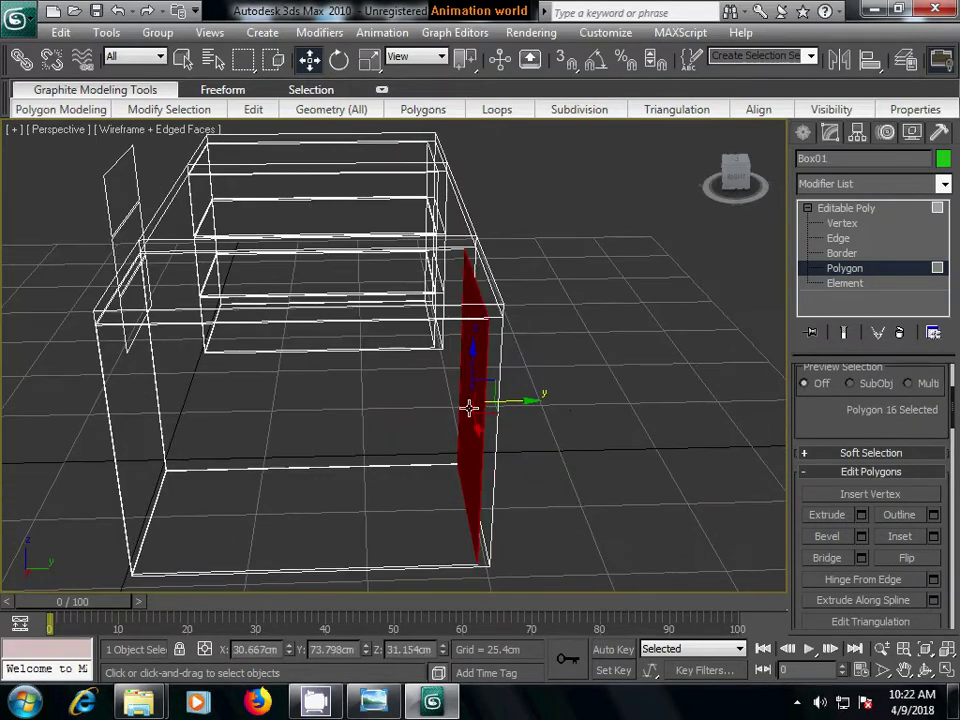
pyautogui.keyDown('shift'); pyautogui.moveTo(529, 399); pyautogui.dragTo(45, 405); pyautogui.keyUp('shift')
pyautogui.click(710, 420)
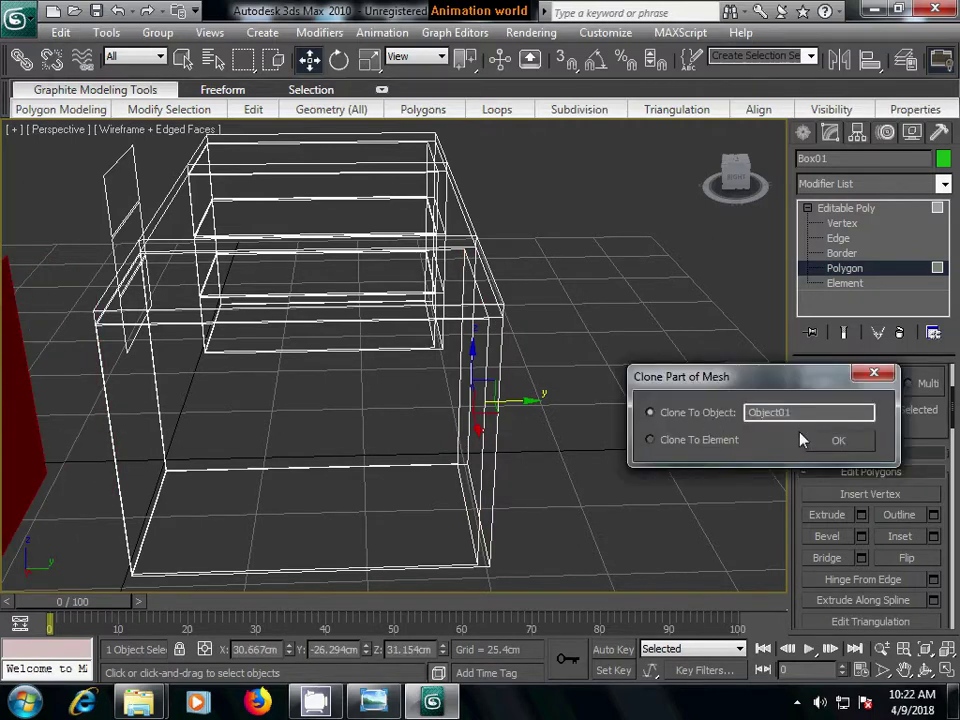
pyautogui.click(830, 440)
# - Return to shaded display and orbit round to the desk's front
pyautogui.moveTo(416, 469); pyautogui.dragTo(507, 468, button='middle')
pyautogui.scroll(-3, 507, 468)
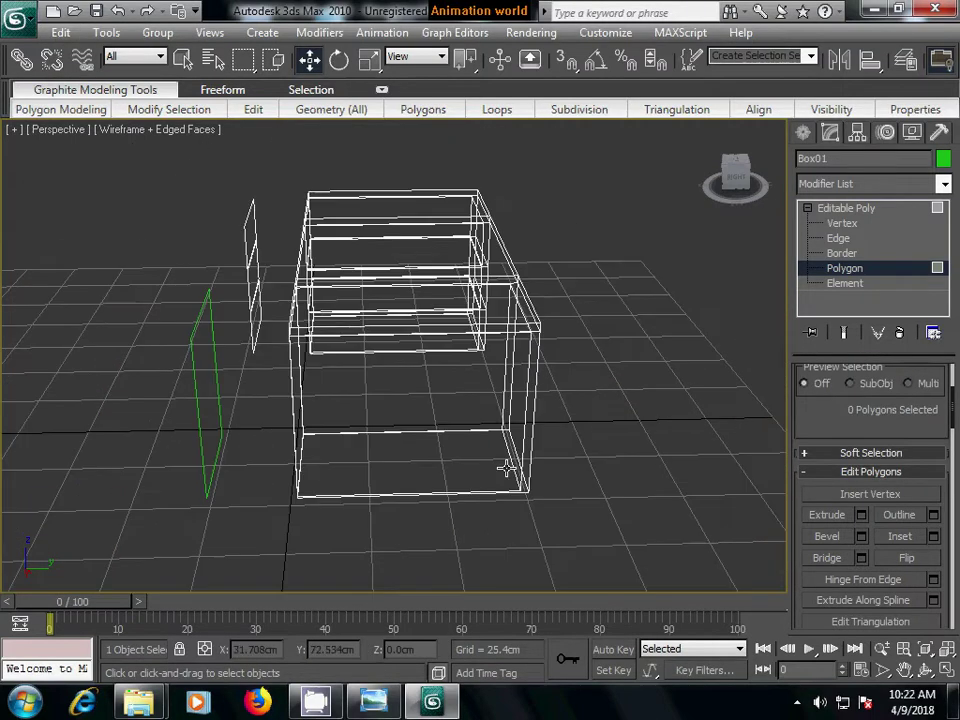
pyautogui.press('F3')
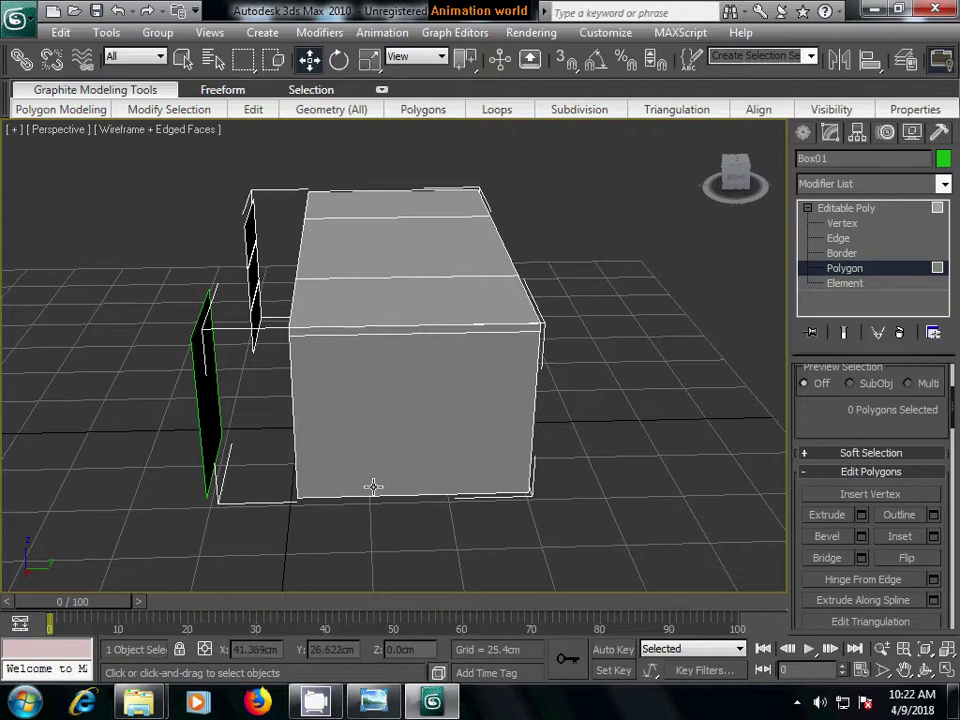
pyautogui.moveTo(373, 487)
pyautogui.keyDown('alt'); pyautogui.mouseDown(button='middle')
pyautogui.moveTo(519, 456)
pyautogui.moveTo(251, 497)
pyautogui.moveTo(290, 495)
pyautogui.moveTo(261, 454)
pyautogui.moveTo(270, 471)
pyautogui.moveTo(204, 439)
pyautogui.moveTo(339, 437)
pyautogui.mouseUp(button='middle'); pyautogui.keyUp('alt')
pyautogui.scroll(2, 270, 471)
# - Select the pedestal face's left and right vertical edges
pyautogui.click(838, 238)
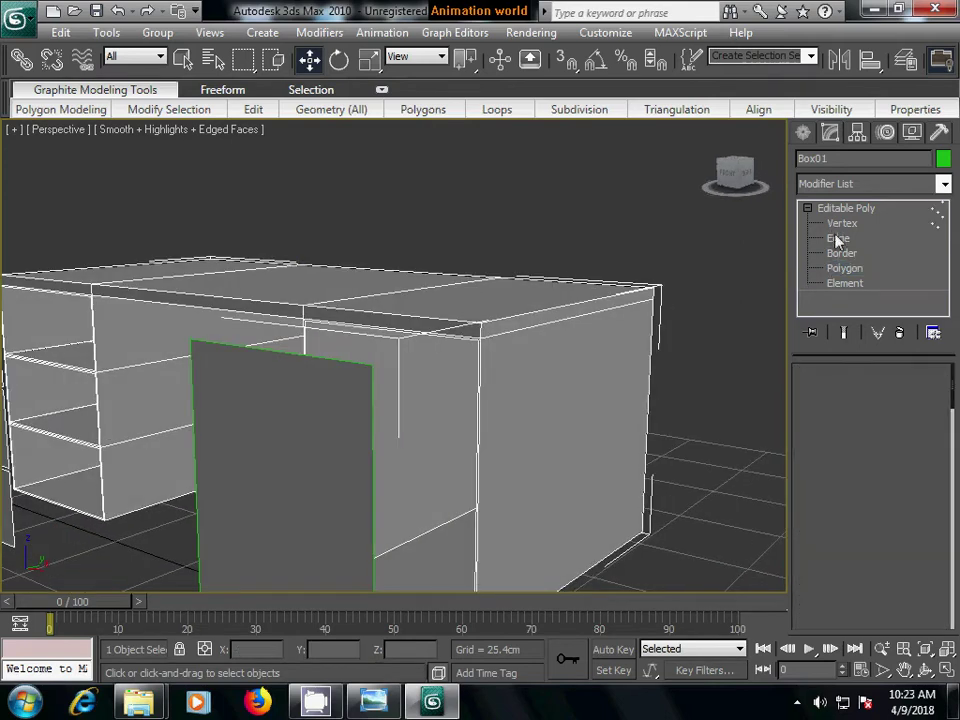
pyautogui.moveTo(711, 409); pyautogui.dragTo(538, 456, button='middle')
pyautogui.scroll(2, 538, 456)
pyautogui.scroll(2, 450, 463)
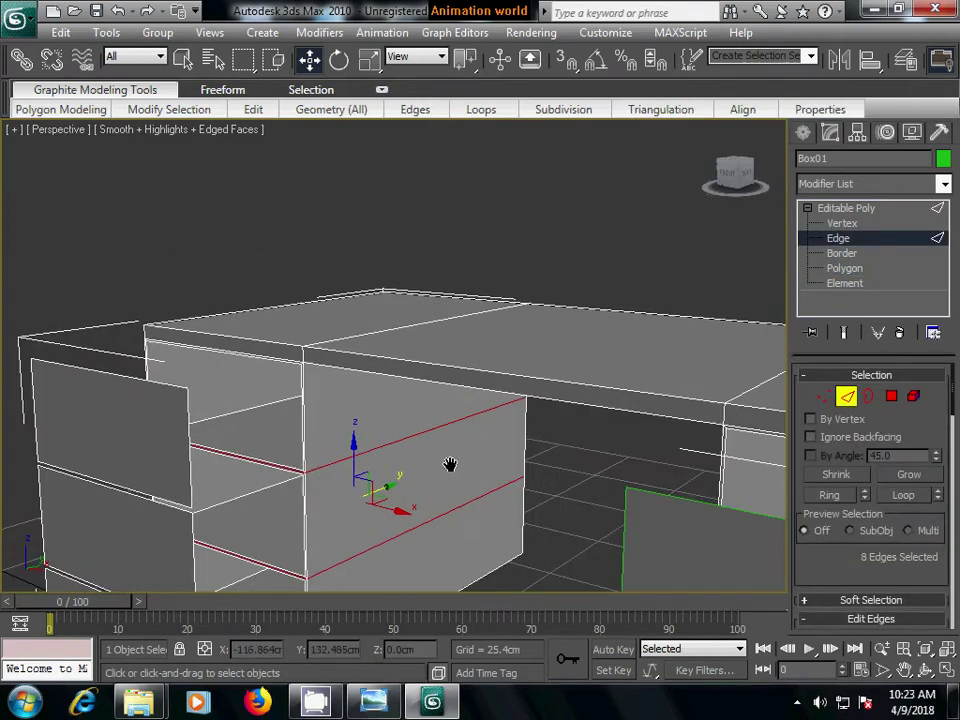
pyautogui.scroll(2, 450, 459)
pyautogui.click(211, 442)
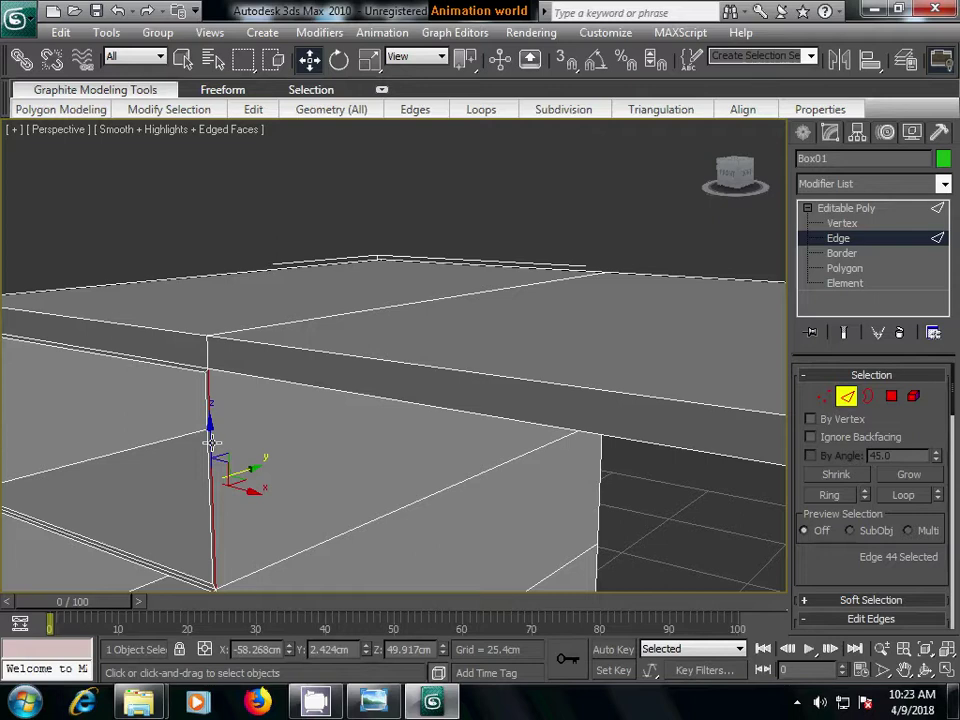
pyautogui.moveTo(478, 396); pyautogui.dragTo(510, 450, button='middle')
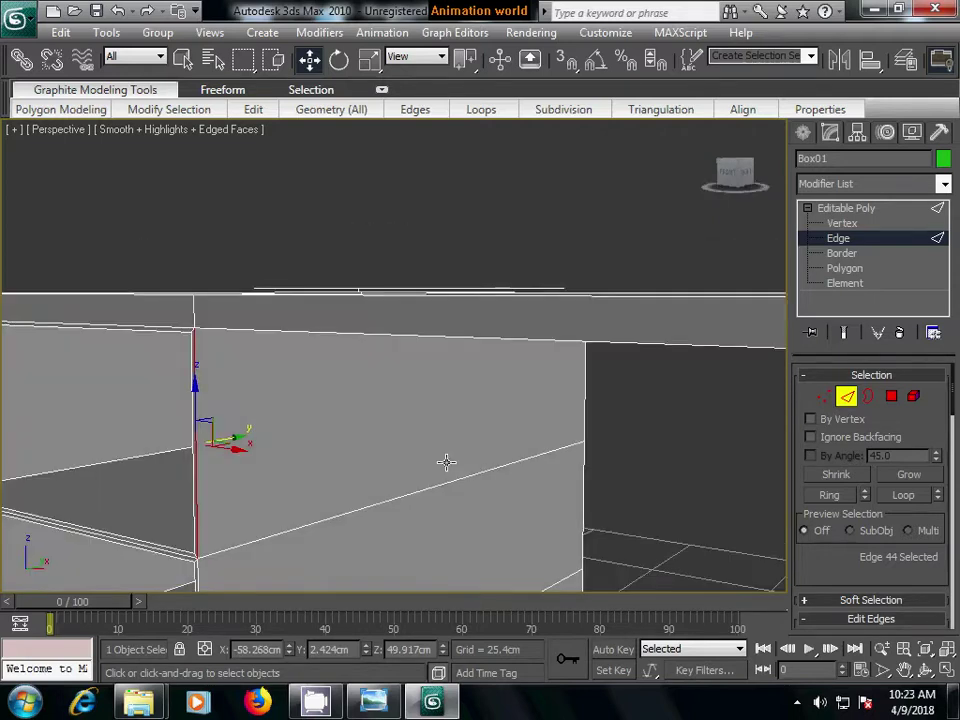
pyautogui.keyDown('ctrl'); pyautogui.click(491, 416); pyautogui.keyUp('ctrl')
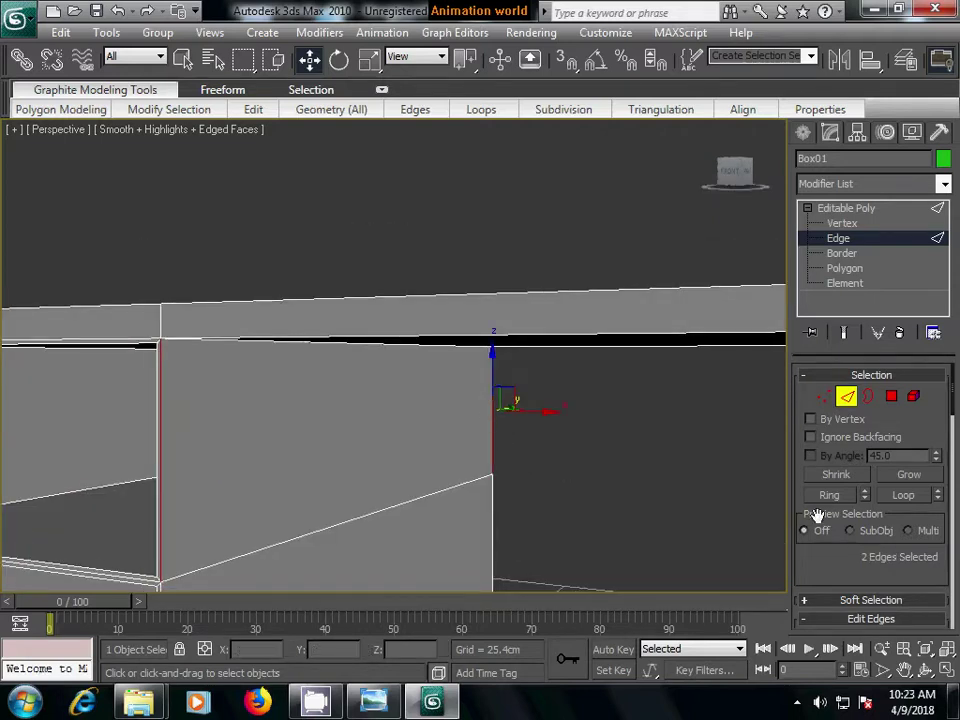
pyautogui.scroll(-2, 838, 516)
pyautogui.scroll(-4, 925, 545)
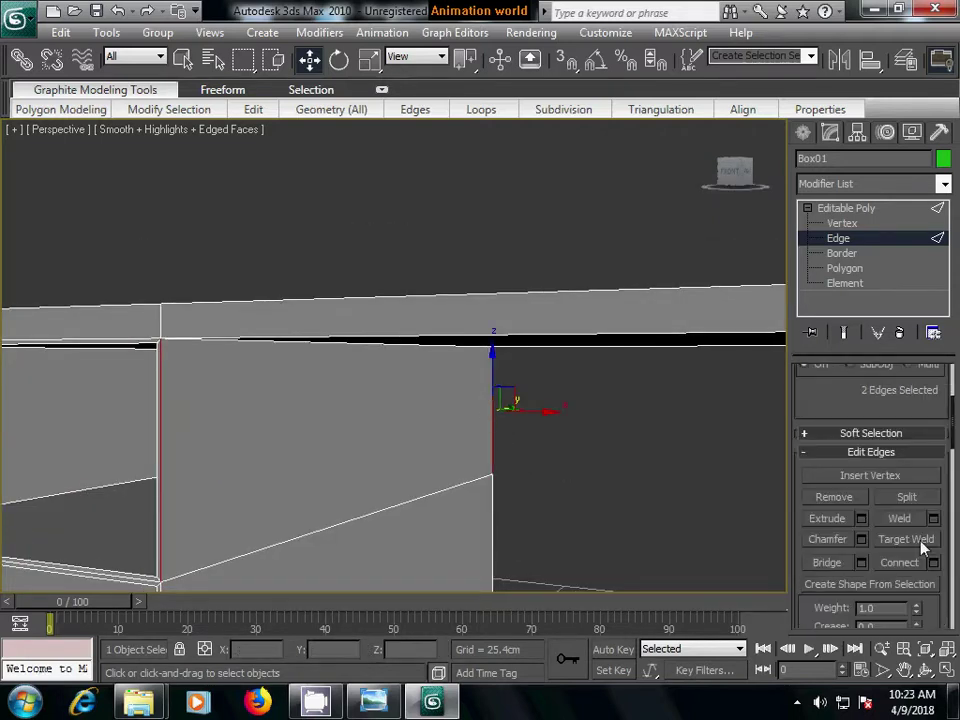
# - Connect the two edges with 2 segments and Pinch -87
pyautogui.click(932, 563)
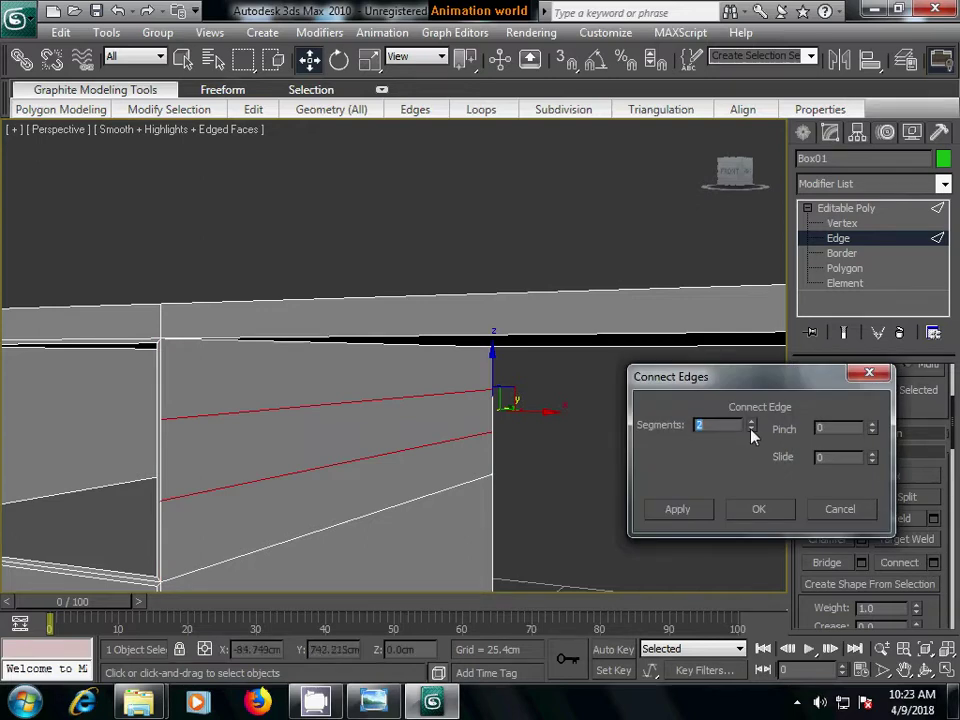
pyautogui.moveTo(751, 428); pyautogui.dragTo(754, 420)
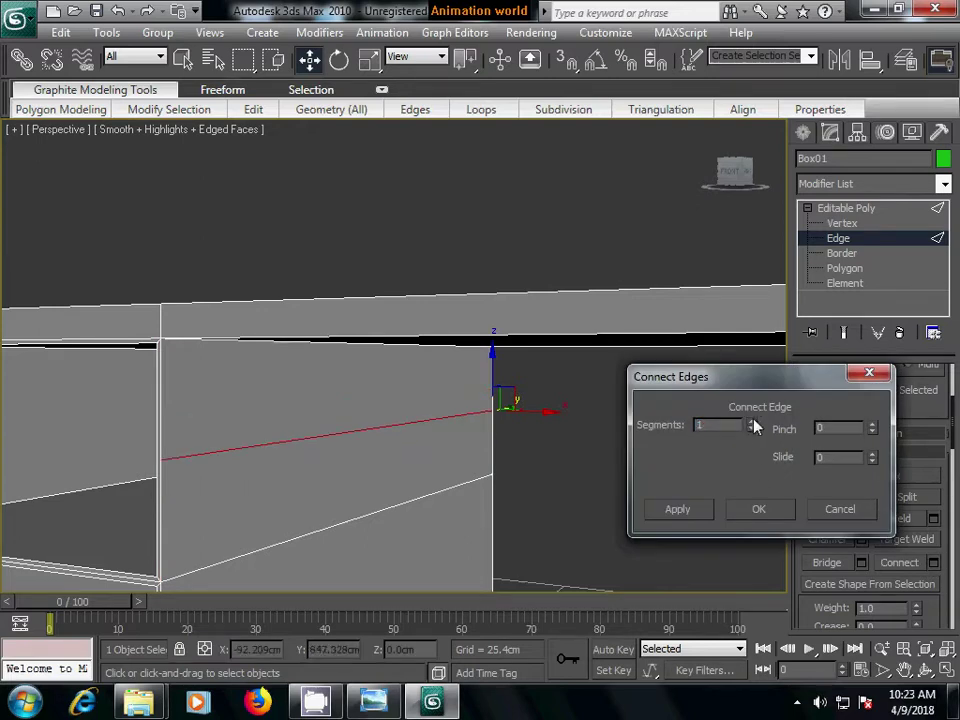
pyautogui.click(752, 421)
pyautogui.moveTo(872, 430); pyautogui.dragTo(892, 585)
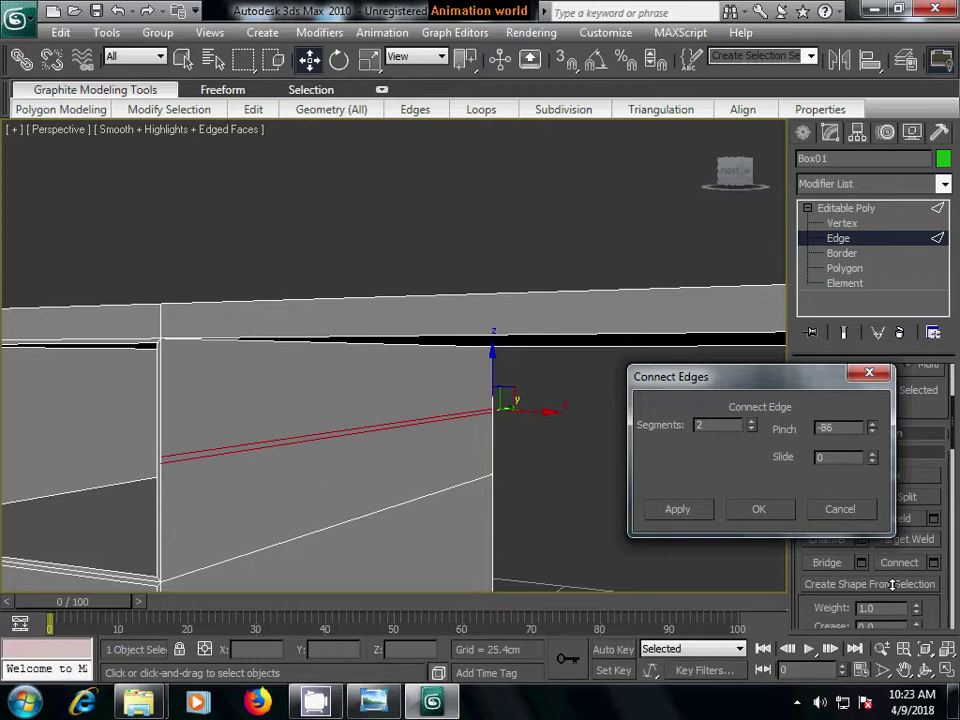
pyautogui.click(755, 512)
pyautogui.keyDown('alt'); pyautogui.moveTo(463, 499); pyautogui.dragTo(506, 469, button='middle'); pyautogui.keyUp('alt')
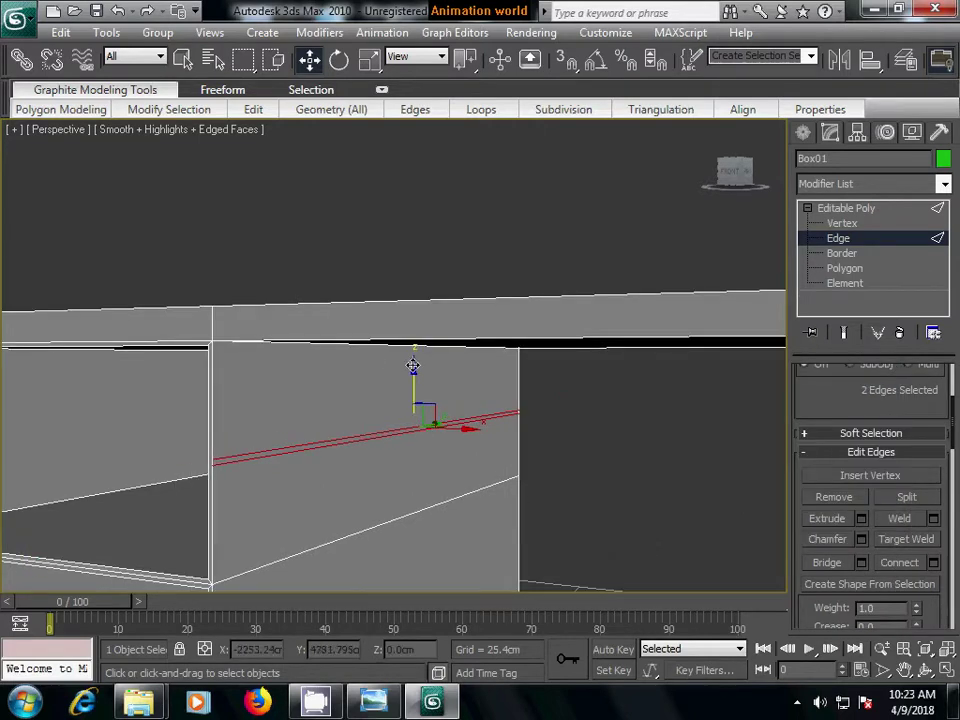
# - Raise the pinched horizontal edge pair to just below the top of the box face
pyautogui.moveTo(413, 364); pyautogui.dragTo(410, 313)
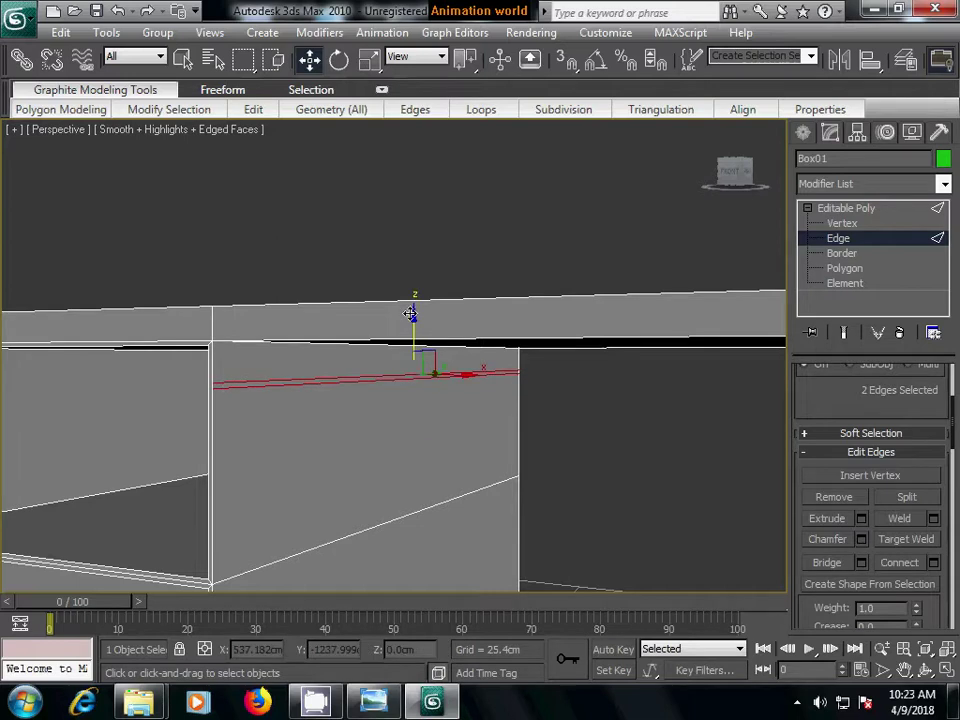
pyautogui.scroll(2, 540, 455)
pyautogui.scroll(-3, 384, 444)
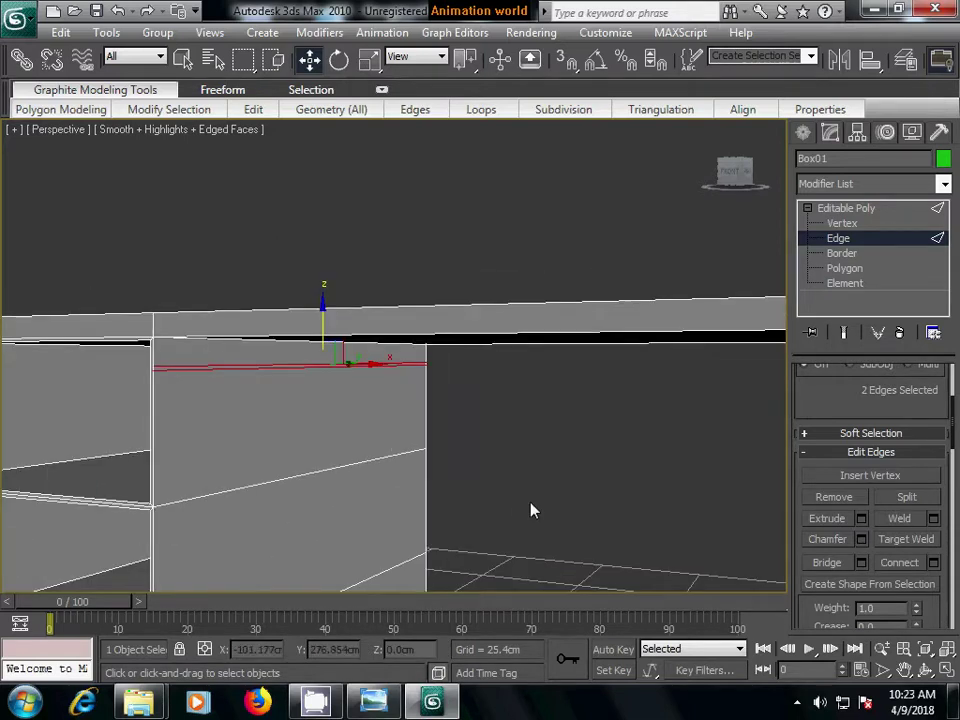
pyautogui.press('super')
pyautogui.press('Escape')
# - Select the left and right vertical edges of the neighbouring face
pyautogui.moveTo(484, 501)
pyautogui.keyDown('alt'); pyautogui.mouseDown(button='middle')
pyautogui.moveTo(557, 505)
pyautogui.moveTo(484, 476)
pyautogui.moveTo(600, 489)
pyautogui.moveTo(499, 478)
pyautogui.mouseUp(button='middle'); pyautogui.keyUp('alt')
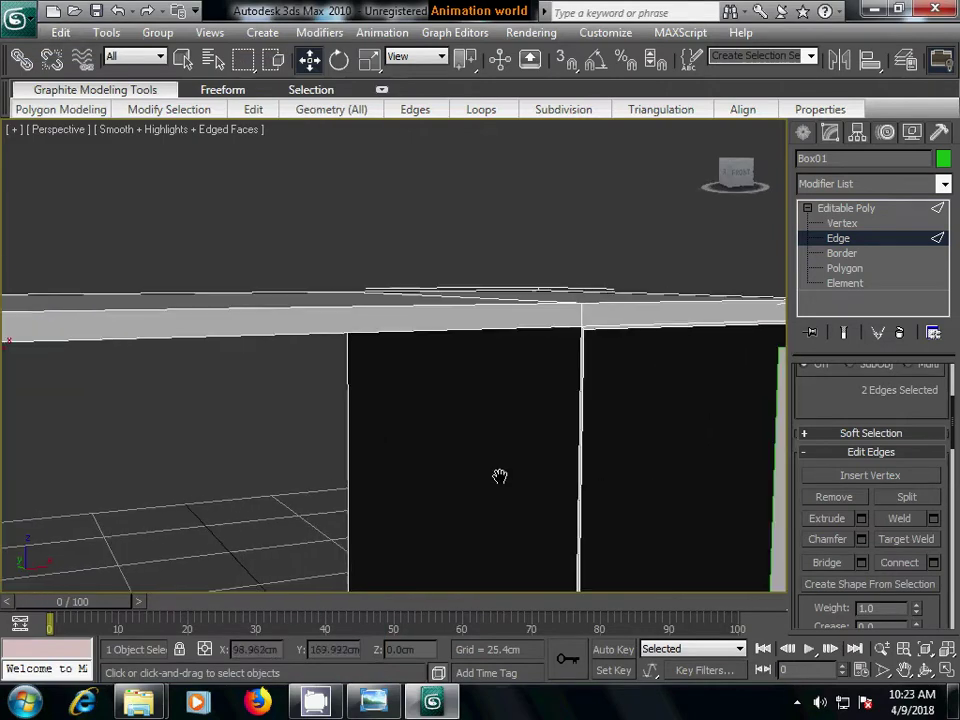
pyautogui.click(350, 389)
pyautogui.moveTo(405, 512)
pyautogui.keyDown('alt'); pyautogui.mouseDown(button='middle')
pyautogui.moveTo(478, 489)
pyautogui.moveTo(549, 510)
pyautogui.moveTo(512, 512)
pyautogui.mouseUp(button='middle'); pyautogui.keyUp('alt')
pyautogui.click(386, 418)
pyautogui.click(390, 381)
pyautogui.scroll(2, 498, 499)
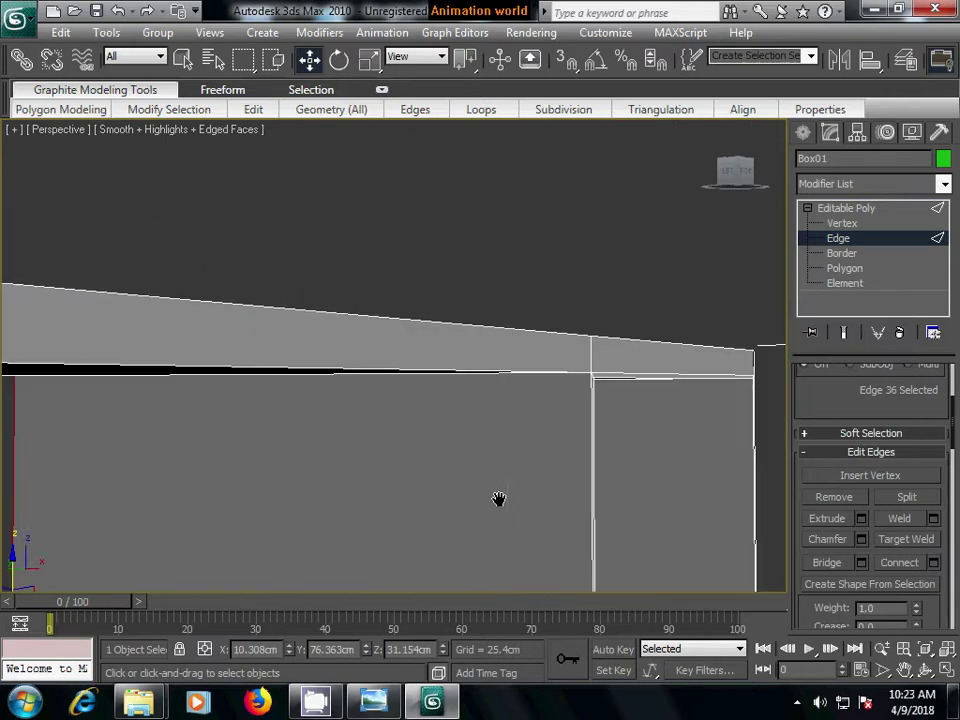
pyautogui.keyDown('ctrl'); pyautogui.click(594, 446); pyautogui.keyUp('ctrl')
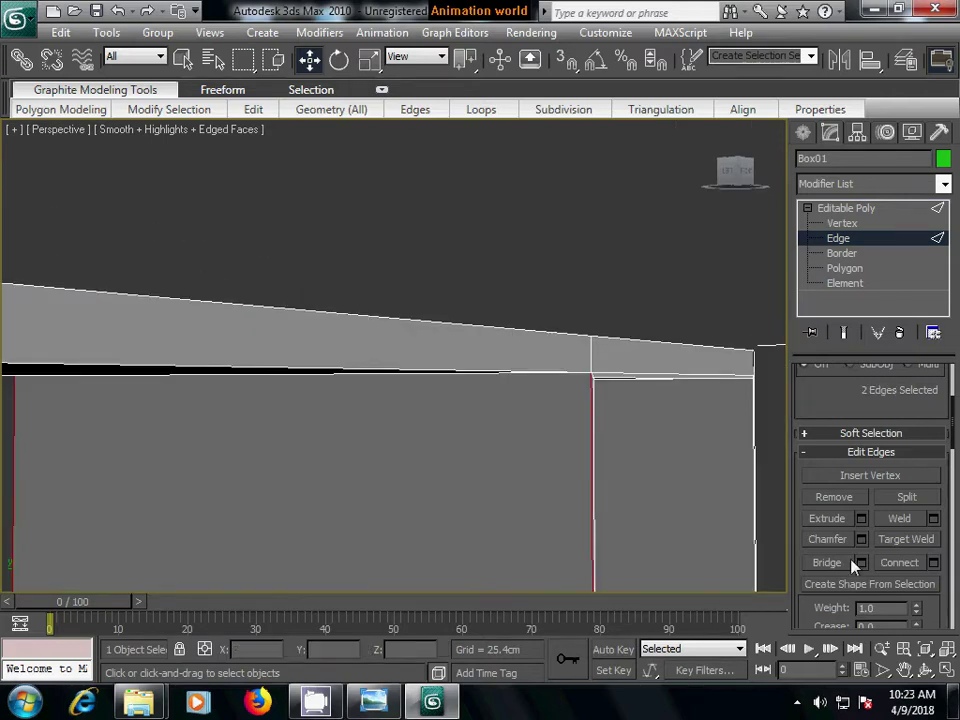
pyautogui.click(934, 563)
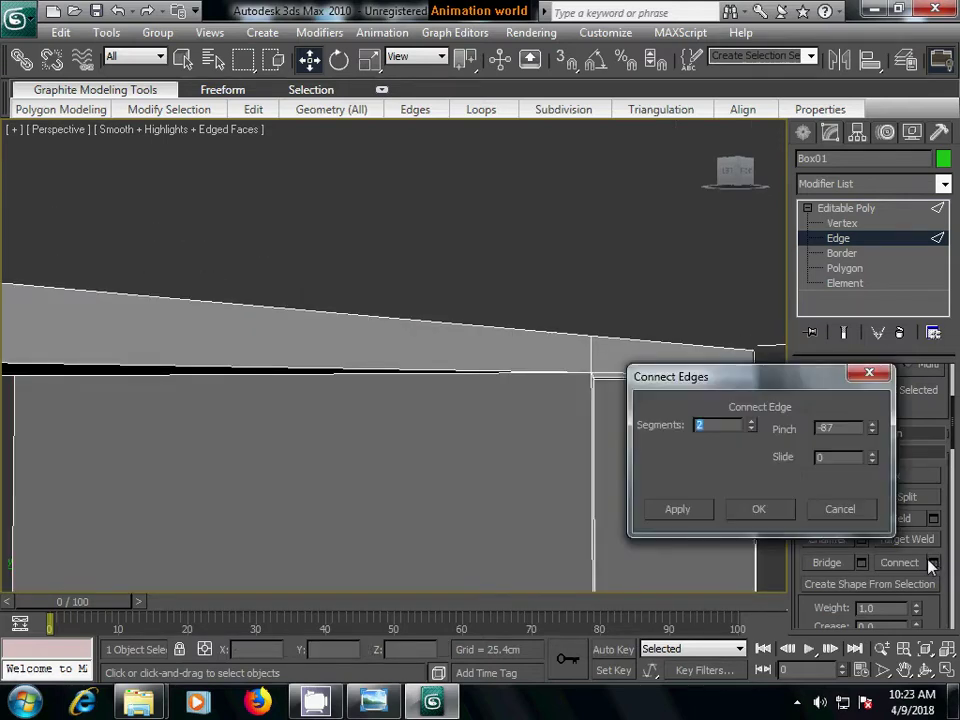
pyautogui.click(800, 428)
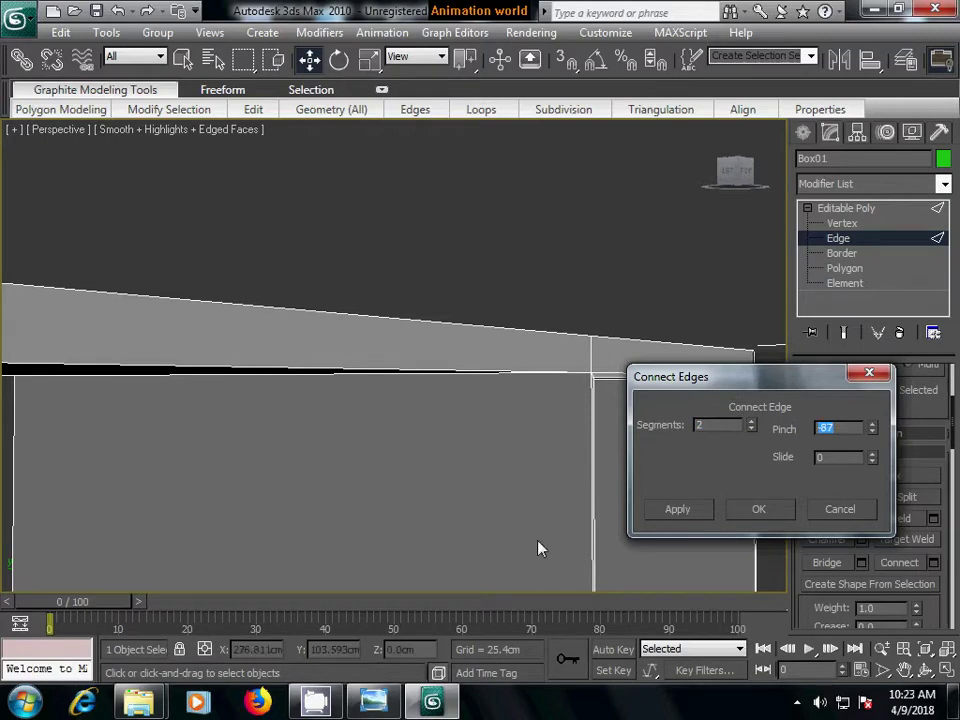
pyautogui.keyDown('alt'); pyautogui.moveTo(538, 546); pyautogui.dragTo(530, 468, button='middle'); pyautogui.keyUp('alt')
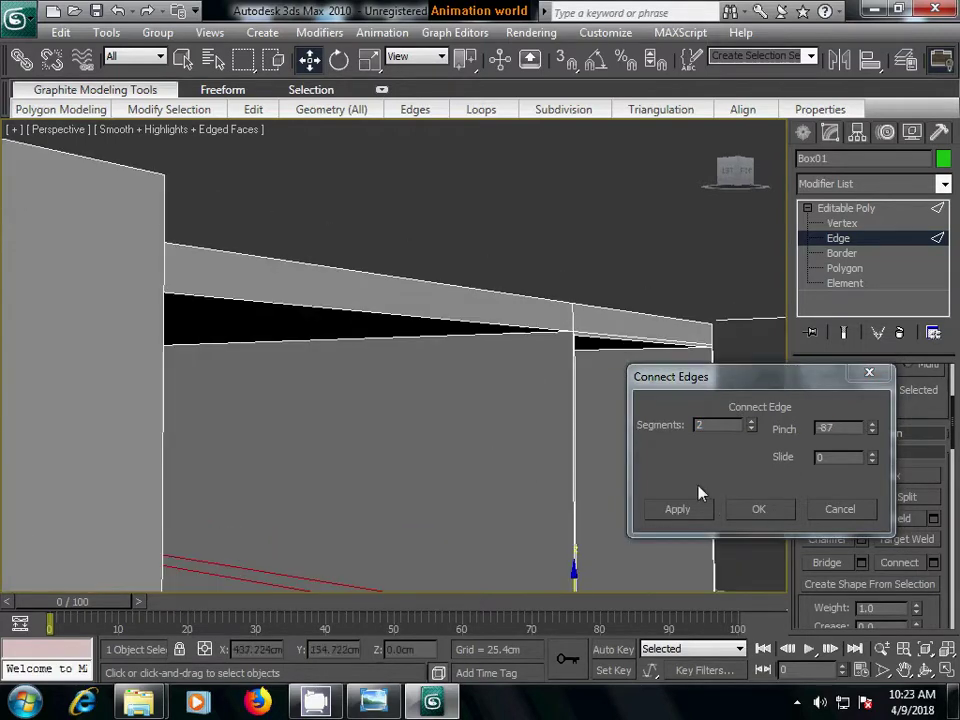
pyautogui.click(755, 510)
pyautogui.moveTo(564, 523); pyautogui.dragTo(445, 512, button='middle')
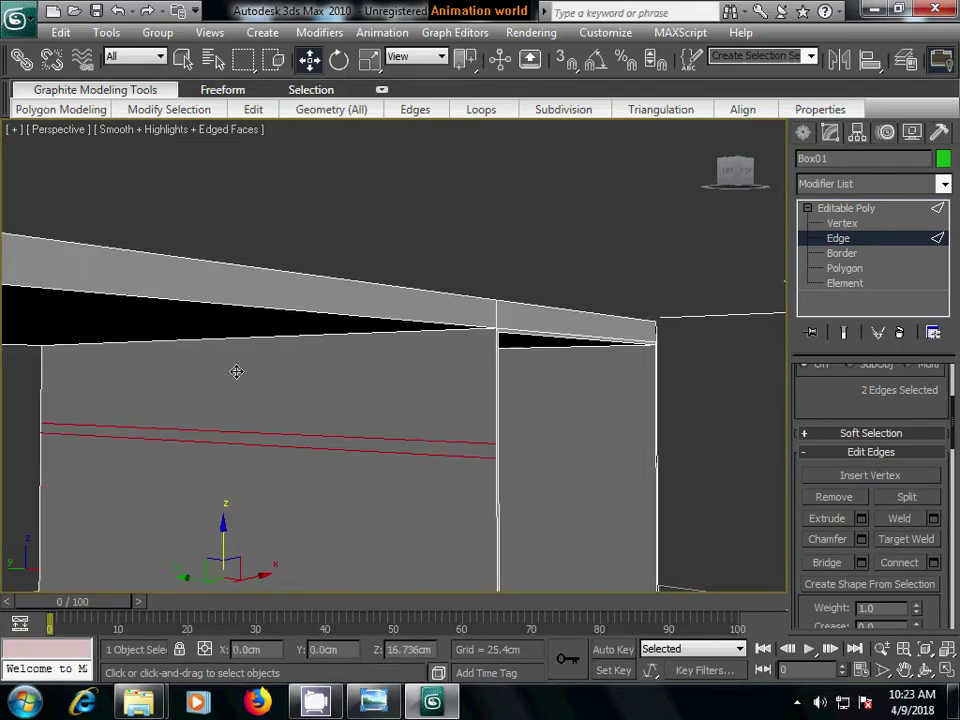
pyautogui.moveTo(222, 526); pyautogui.dragTo(236, 356)
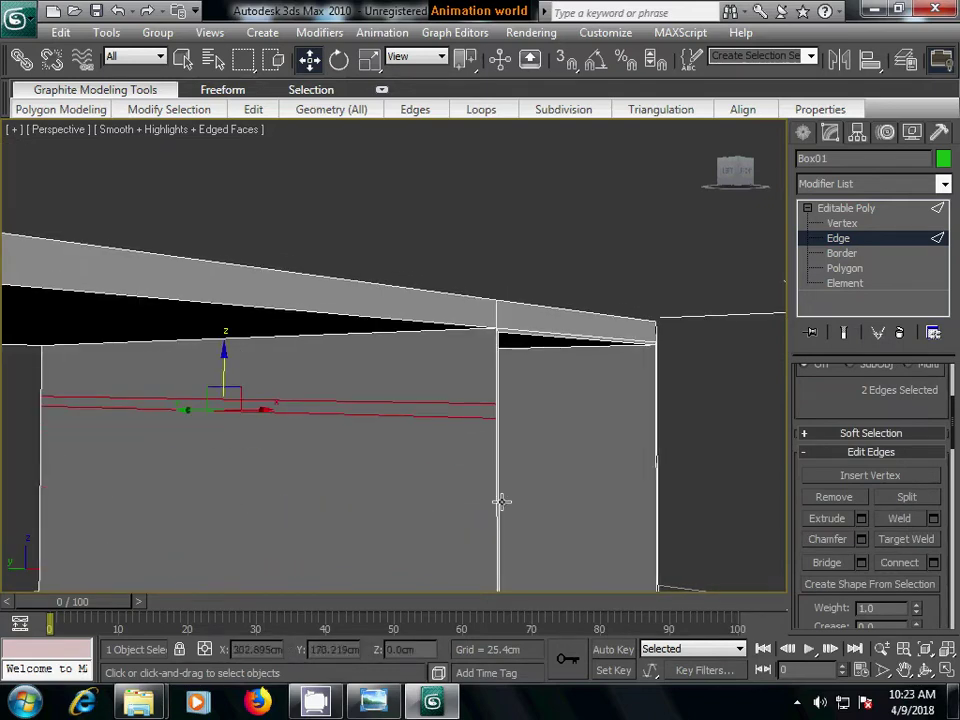
pyautogui.moveTo(499, 501)
pyautogui.keyDown('alt'); pyautogui.mouseDown(button='middle')
pyautogui.moveTo(300, 493)
pyautogui.moveTo(318, 503)
pyautogui.moveTo(494, 505)
pyautogui.moveTo(306, 499)
pyautogui.moveTo(352, 512)
pyautogui.moveTo(379, 499)
pyautogui.moveTo(480, 494)
pyautogui.mouseUp(button='middle'); pyautogui.keyUp('alt')
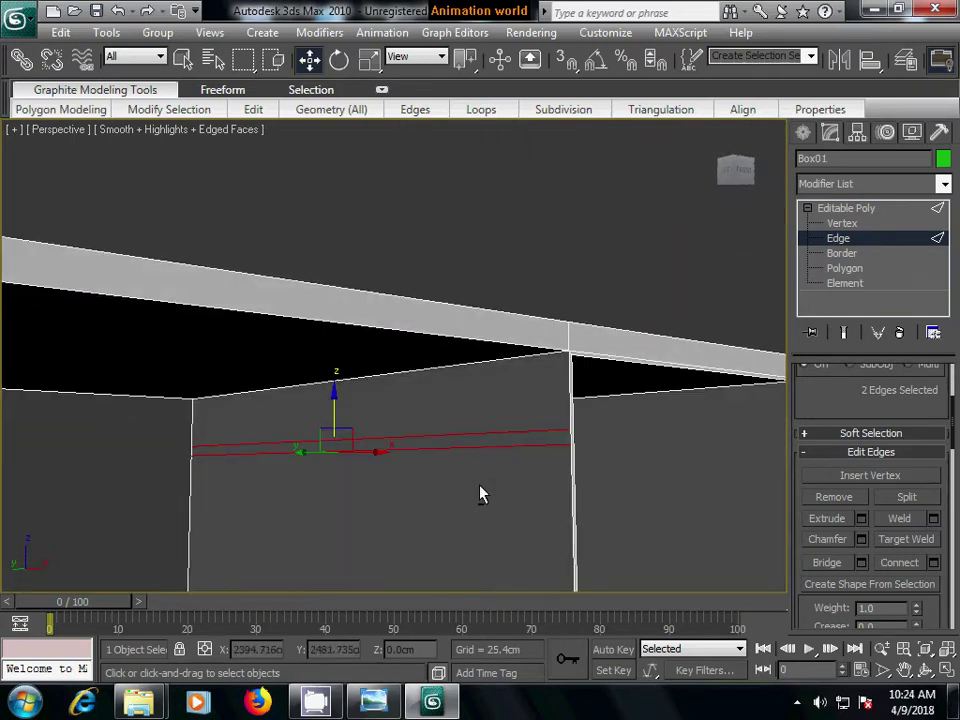
pyautogui.hotkey('ctrl', 'z')
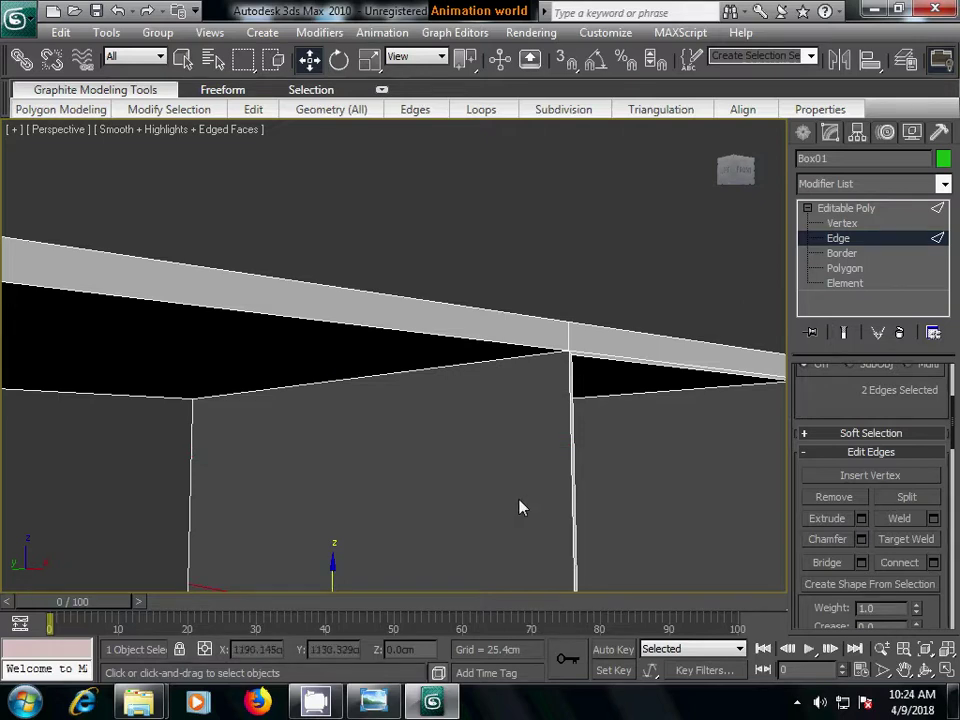
pyautogui.hotkey('ctrl', 'z')
# - Connect the two edges with 2 segments, pinch -94, slide -155, then raise them to Z 20.935 cm
pyautogui.hotkey('shift', 'z')
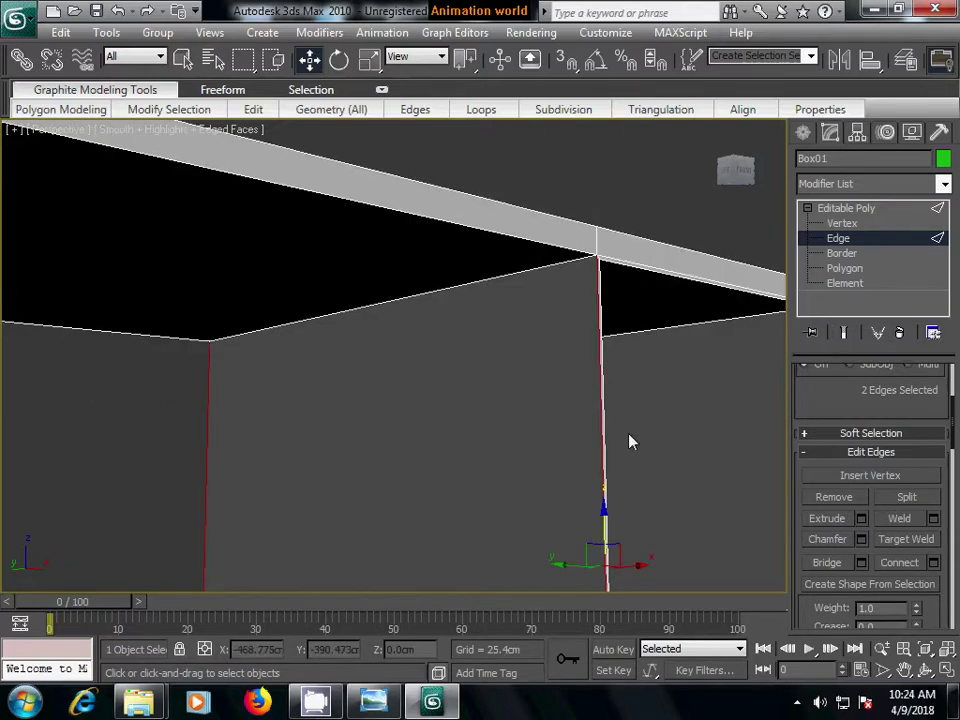
pyautogui.click(933, 562)
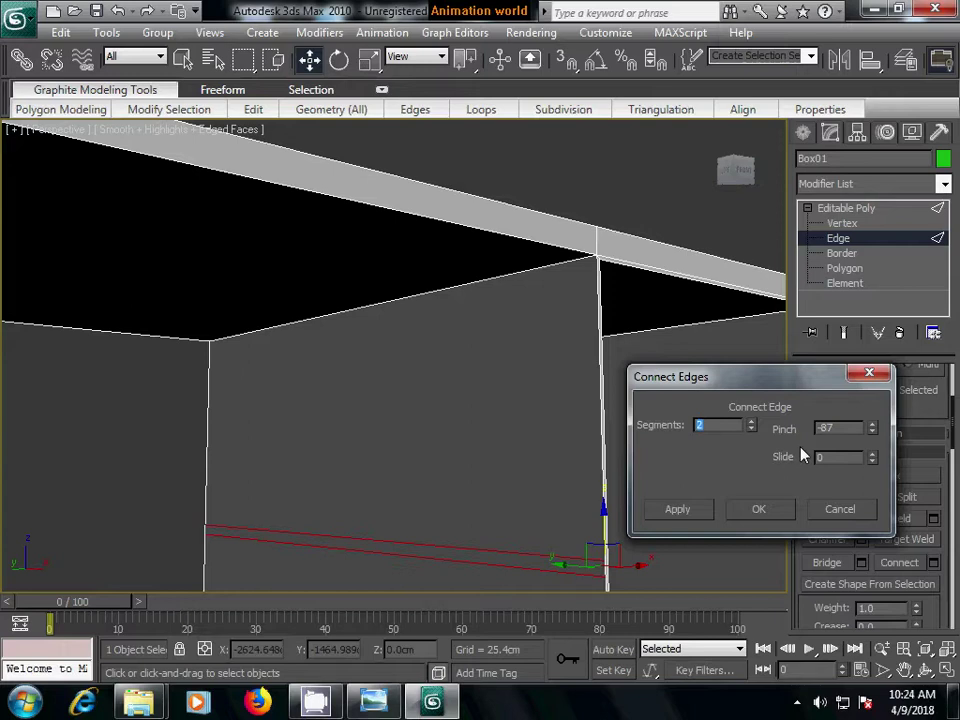
pyautogui.click(872, 433)
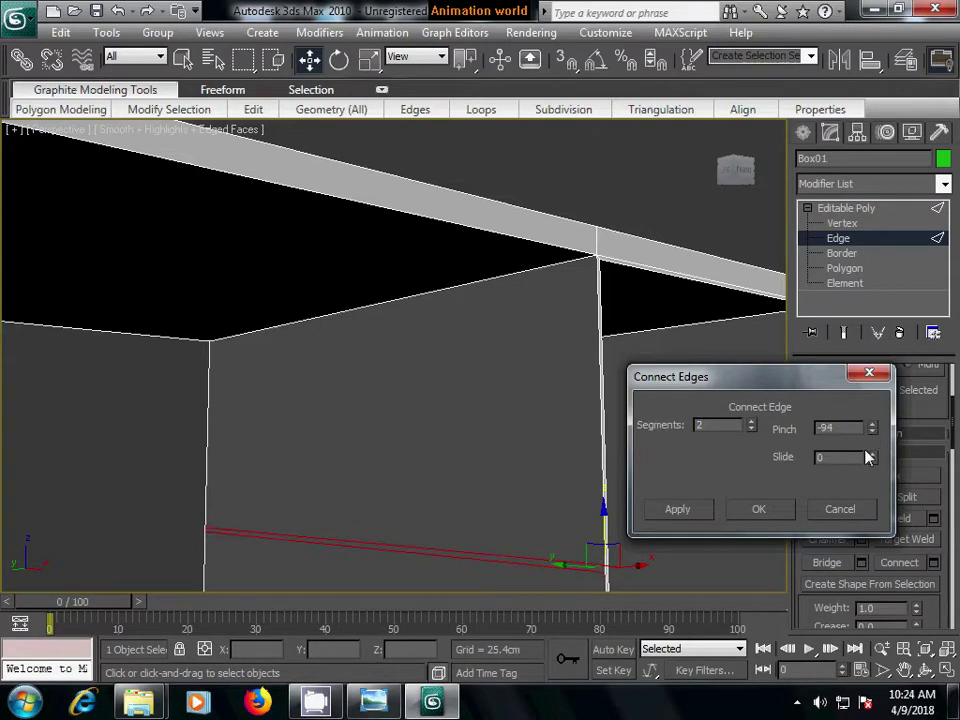
pyautogui.moveTo(869, 457)
pyautogui.mouseDown()
pyautogui.moveTo(880, 458)
pyautogui.moveTo(868, 515)
pyautogui.mouseUp()
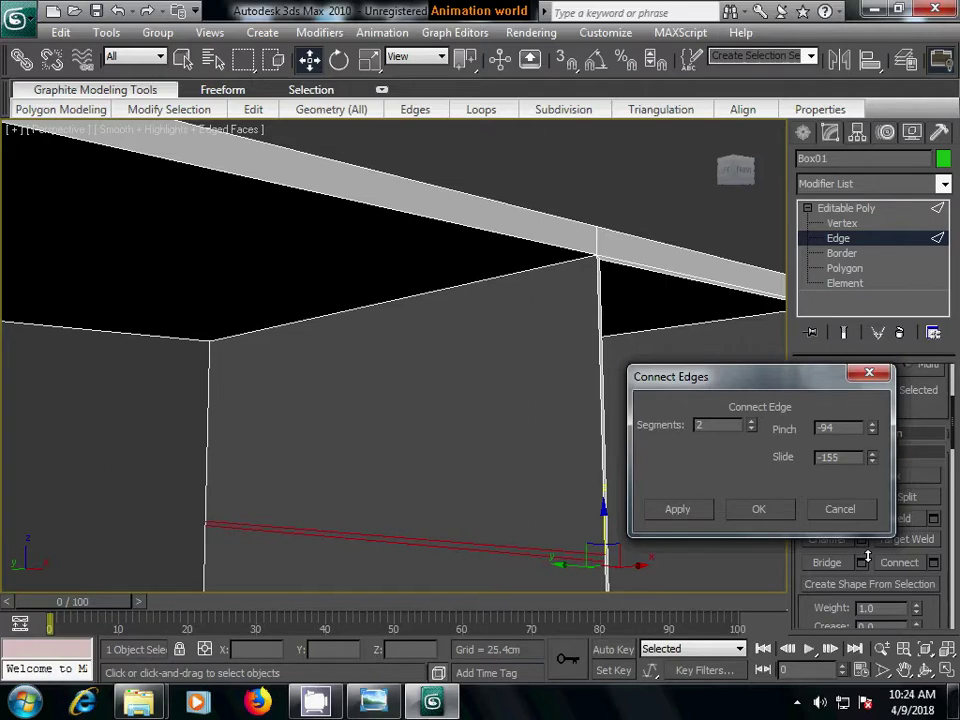
pyautogui.click(759, 512)
pyautogui.moveTo(352, 483); pyautogui.dragTo(347, 301)
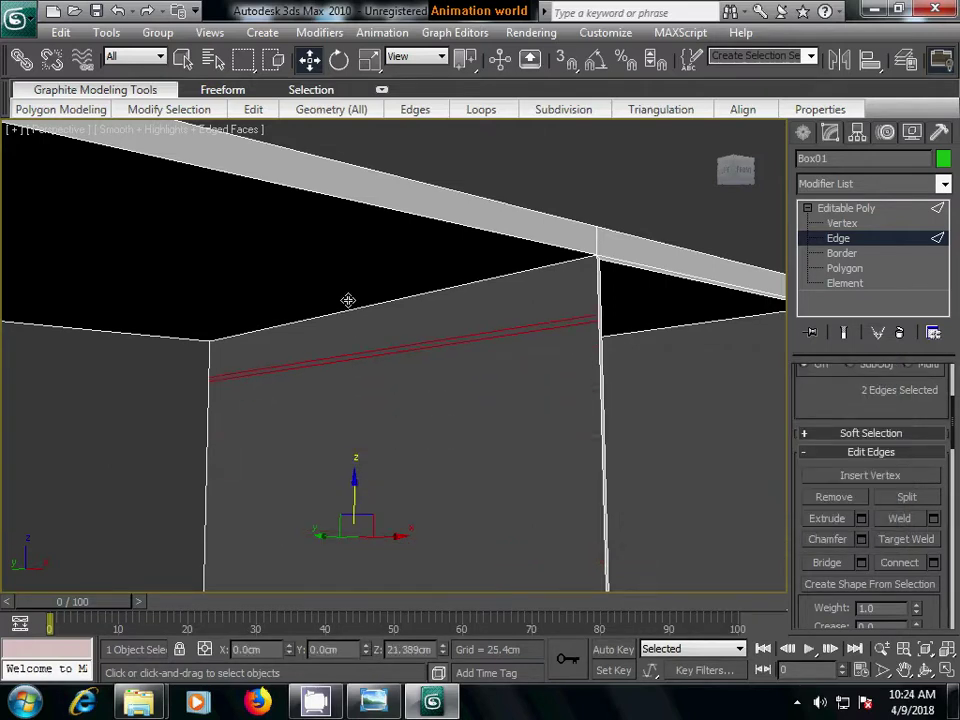
# - In Front view, raise the vertices along the box's left edge slightly
pyautogui.press('f')
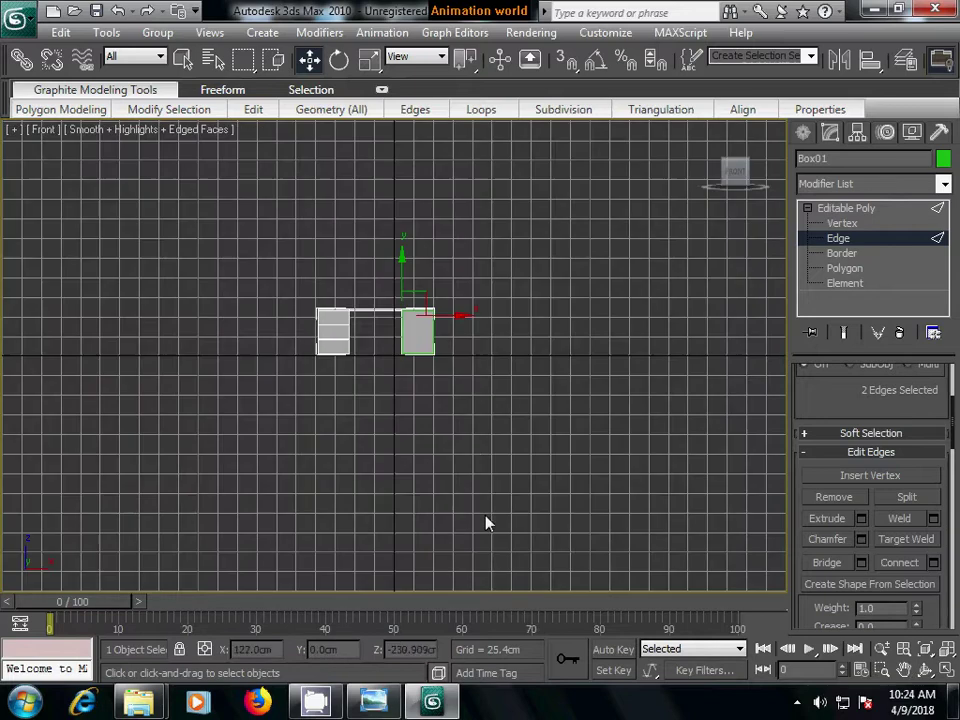
pyautogui.scroll(1, 499, 495)
pyautogui.scroll(3, 515, 483)
pyautogui.scroll(1, 560, 400)
pyautogui.click(842, 223)
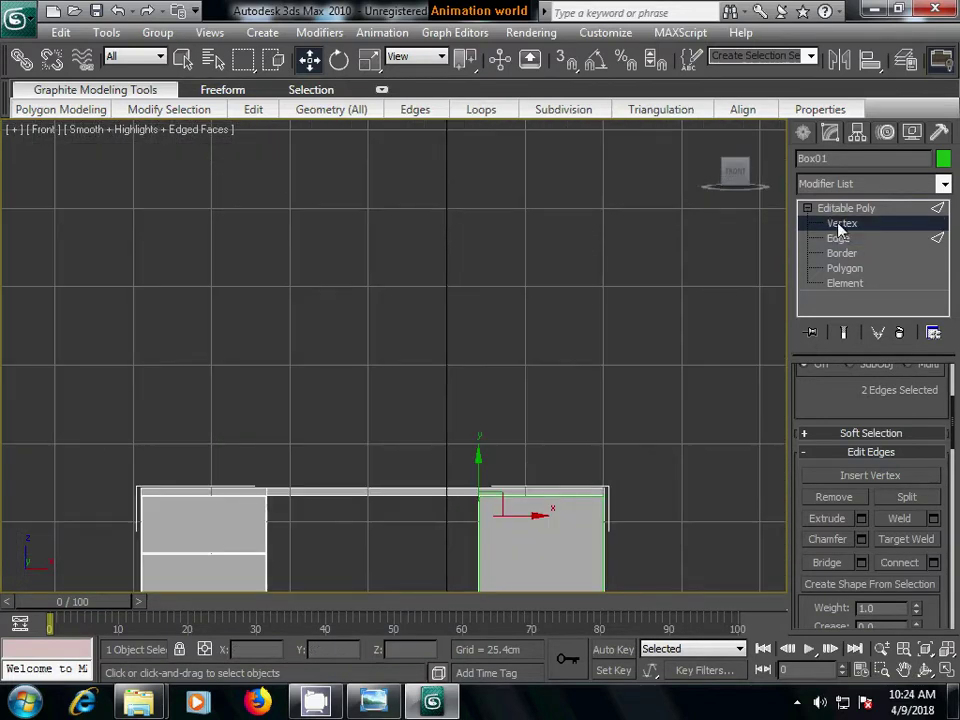
pyautogui.scroll(1, 572, 368)
pyautogui.scroll(2, 578, 370)
pyautogui.scroll(2, 578, 372)
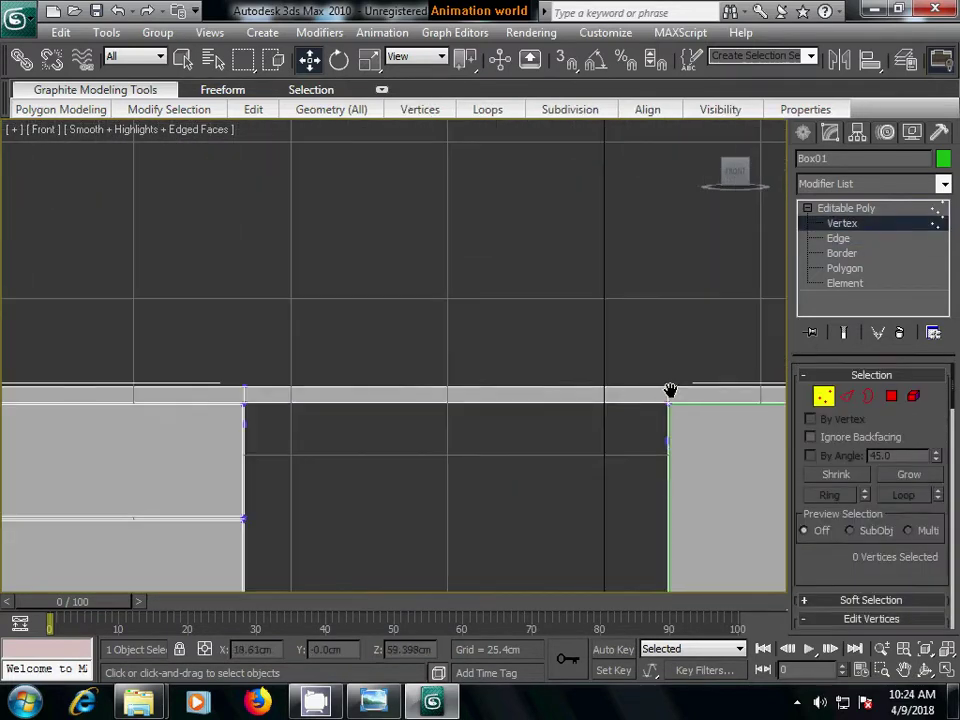
pyautogui.moveTo(740, 423); pyautogui.dragTo(636, 405, button='middle')
pyautogui.moveTo(527, 424); pyautogui.dragTo(589, 446)
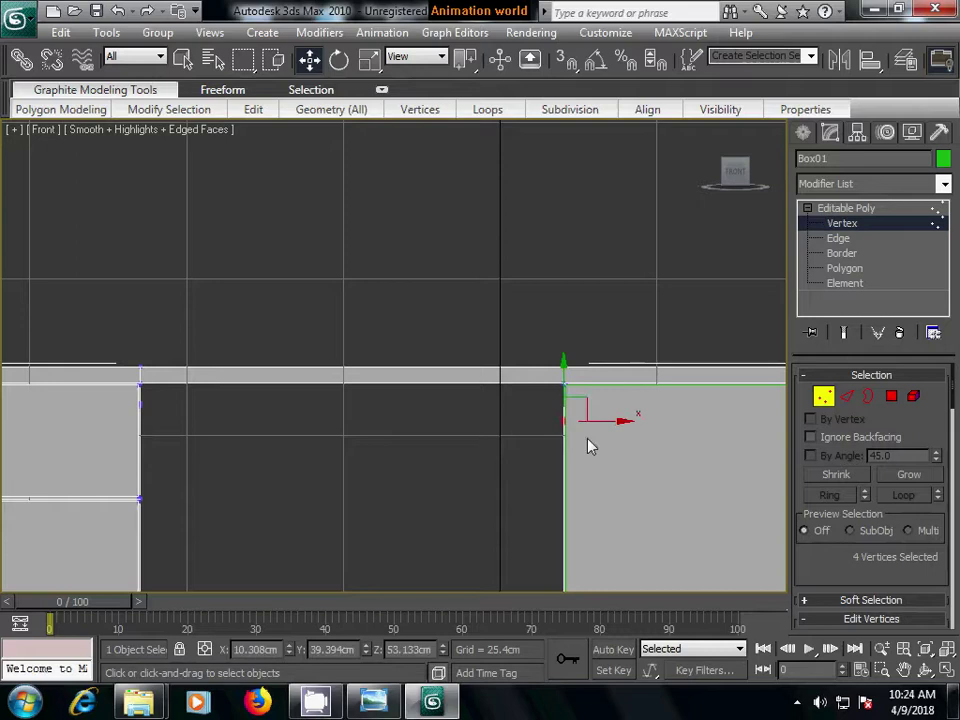
pyautogui.moveTo(565, 368); pyautogui.dragTo(565, 343)
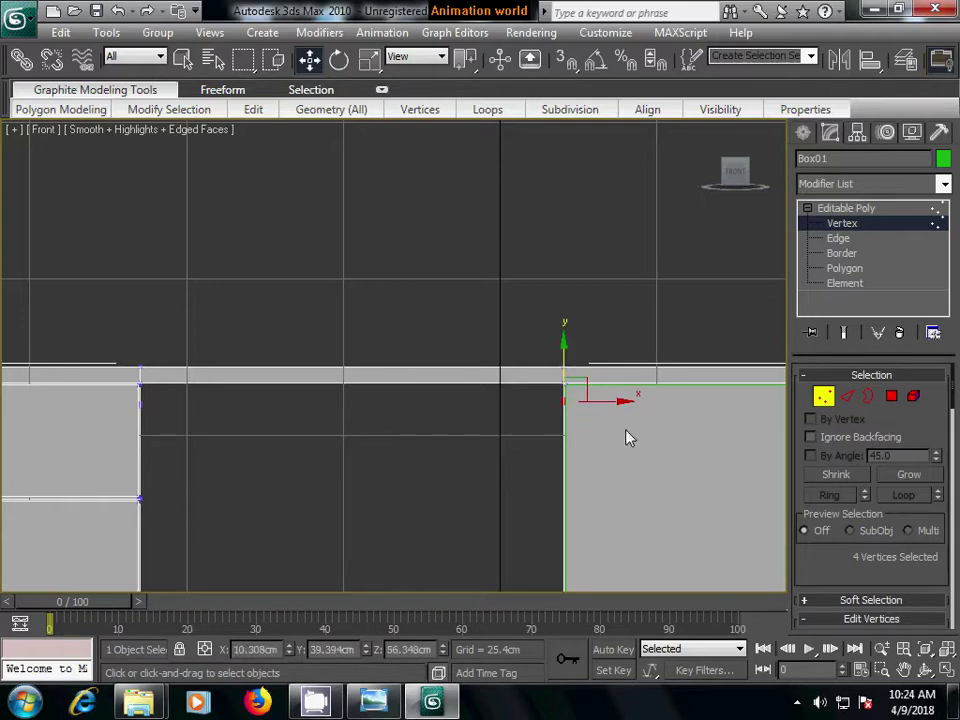
# - Bridge the facing inner polygons of the two pedestals into a joining panel
pyautogui.click(895, 397)
pyautogui.press('p')
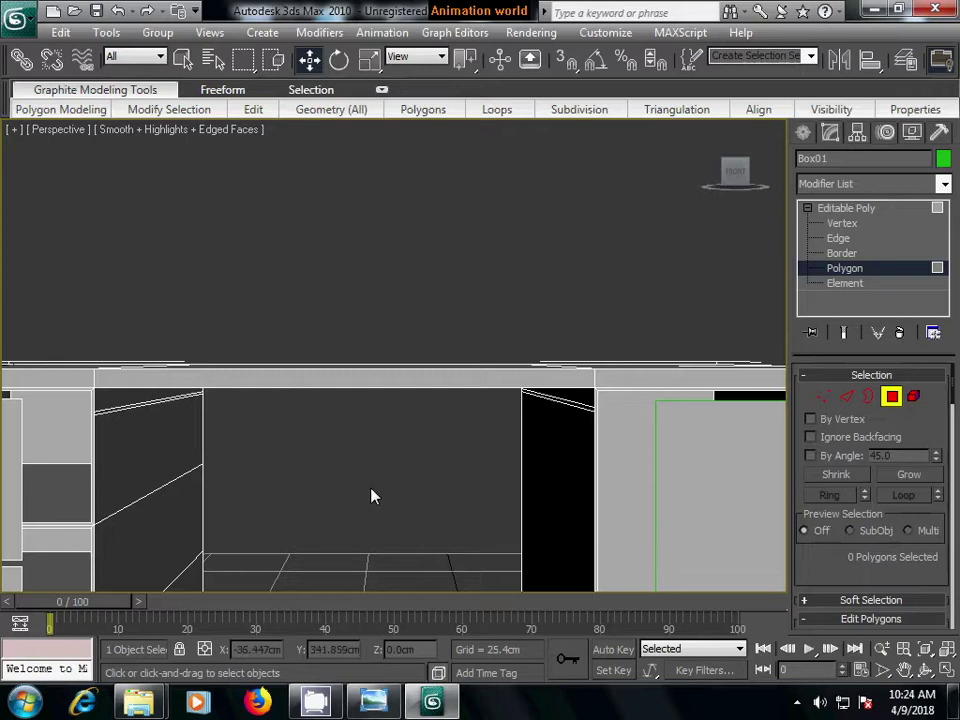
pyautogui.scroll(3, 297, 509)
pyautogui.moveTo(242, 465); pyautogui.dragTo(306, 413, button='middle')
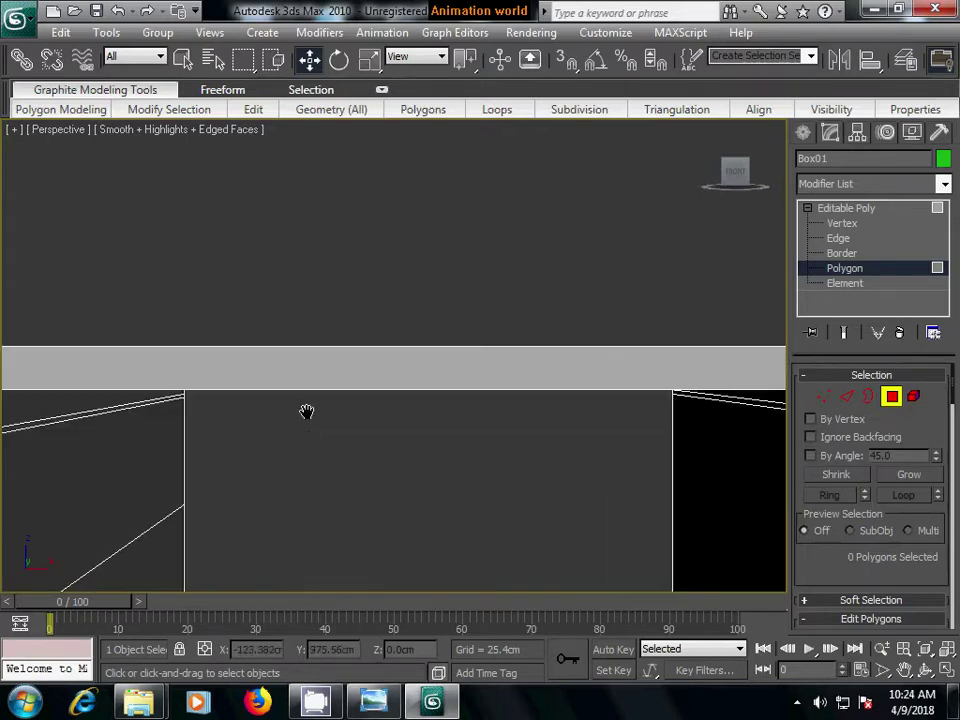
pyautogui.click(64, 417)
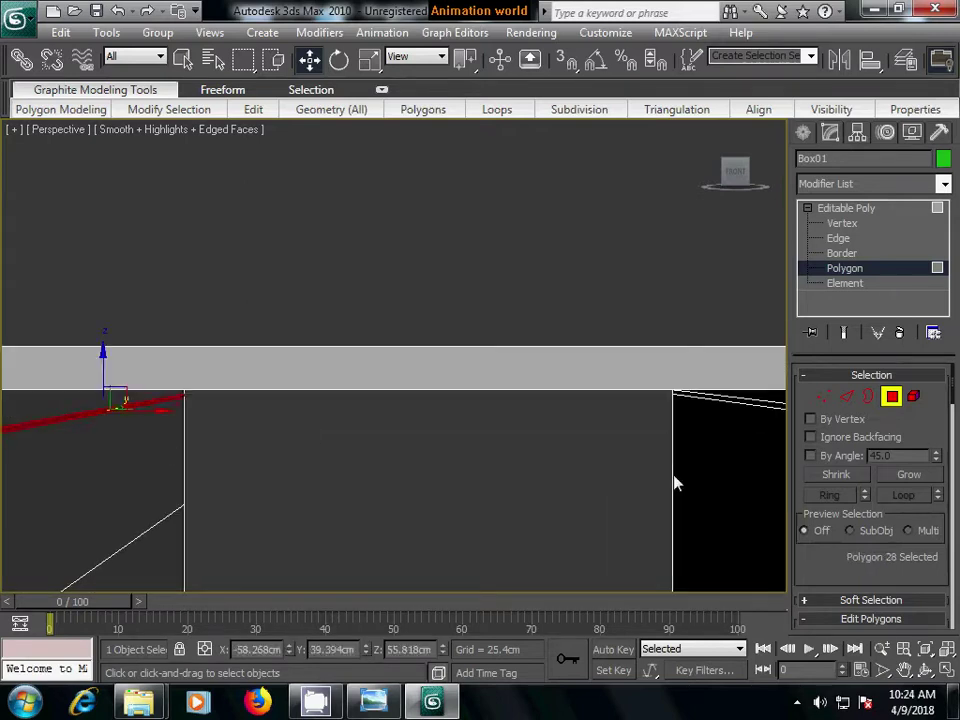
pyautogui.keyDown('ctrl'); pyautogui.click(752, 400); pyautogui.keyUp('ctrl')
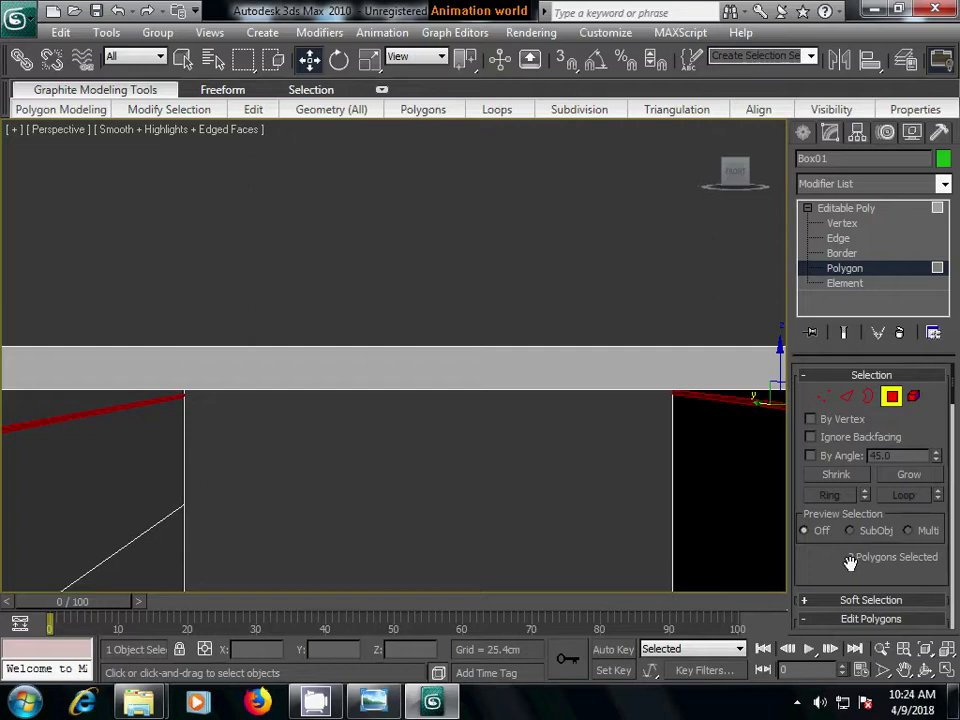
pyautogui.scroll(-3, 850, 561)
pyautogui.click(830, 566)
pyautogui.click(568, 527)
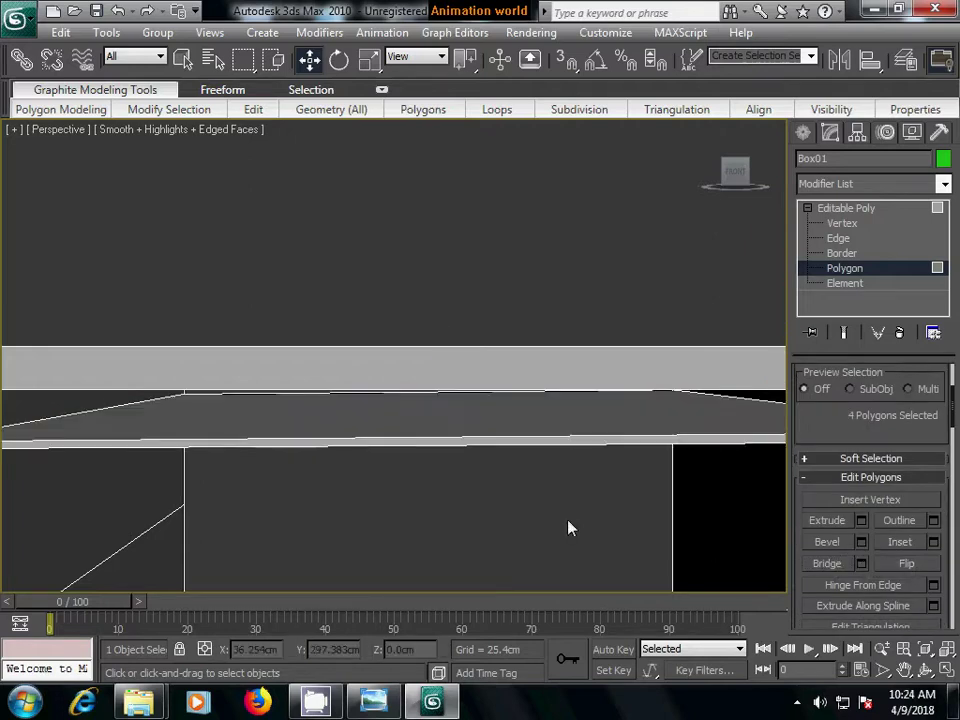
pyautogui.scroll(2, 559, 470)
pyautogui.scroll(2, 560, 474)
pyautogui.scroll(2, 560, 478)
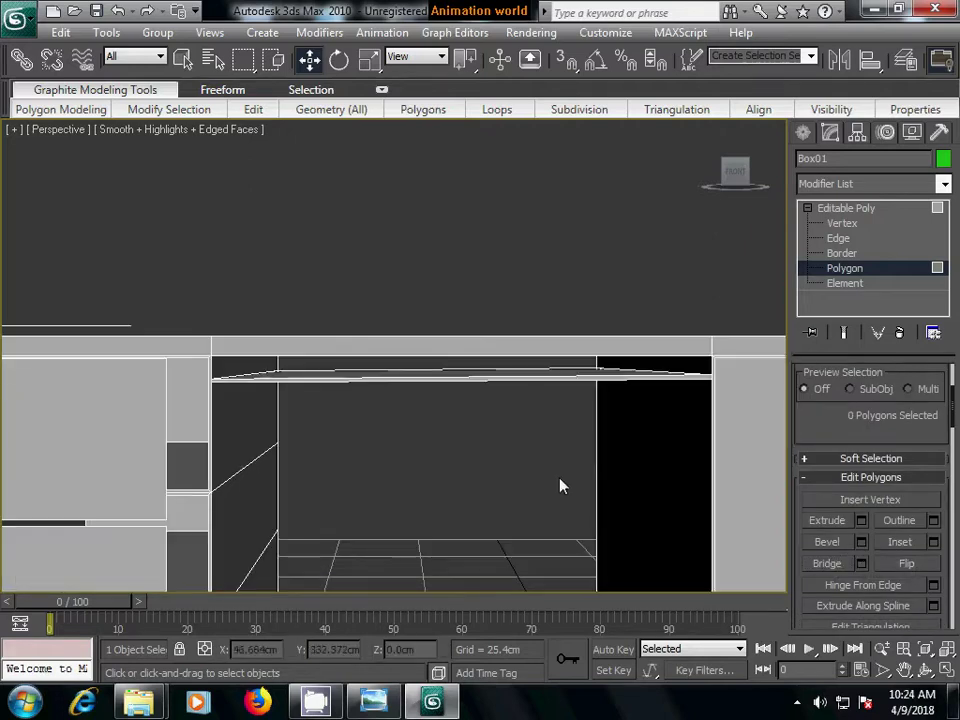
pyautogui.moveTo(426, 469)
pyautogui.keyDown('alt'); pyautogui.mouseDown(button='middle')
pyautogui.moveTo(512, 465)
pyautogui.moveTo(502, 485)
pyautogui.moveTo(439, 474)
pyautogui.moveTo(433, 463)
pyautogui.mouseUp(button='middle'); pyautogui.keyUp('alt')
# - In Front view, drop the bridged panel's lower edge vertices about 1.667 cm
pyautogui.press('f')
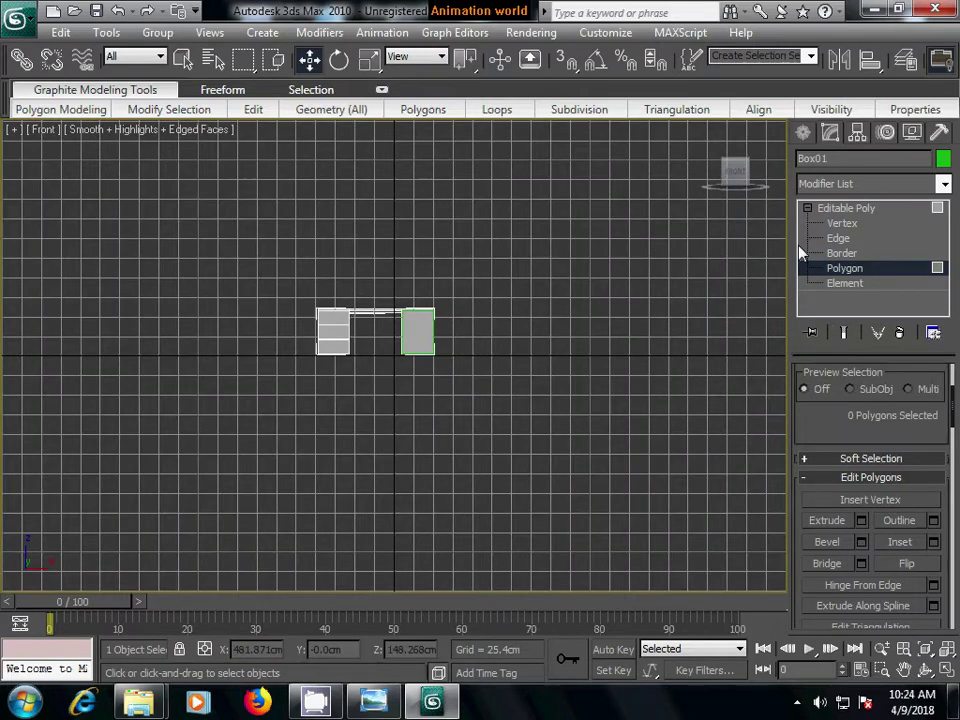
pyautogui.click(840, 223)
pyautogui.scroll(3, 500, 450)
pyautogui.scroll(2, 560, 460)
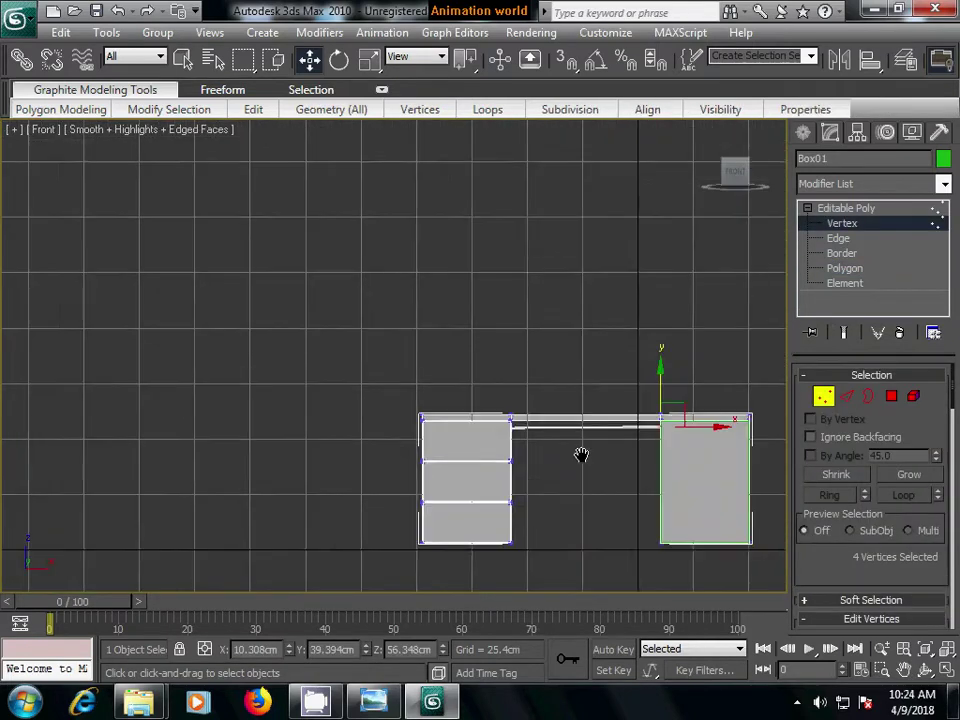
pyautogui.moveTo(580, 454)
pyautogui.mouseDown(button='middle')
pyautogui.moveTo(563, 456)
pyautogui.moveTo(373, 329)
pyautogui.mouseUp(button='middle')
pyautogui.scroll(4, 563, 456)
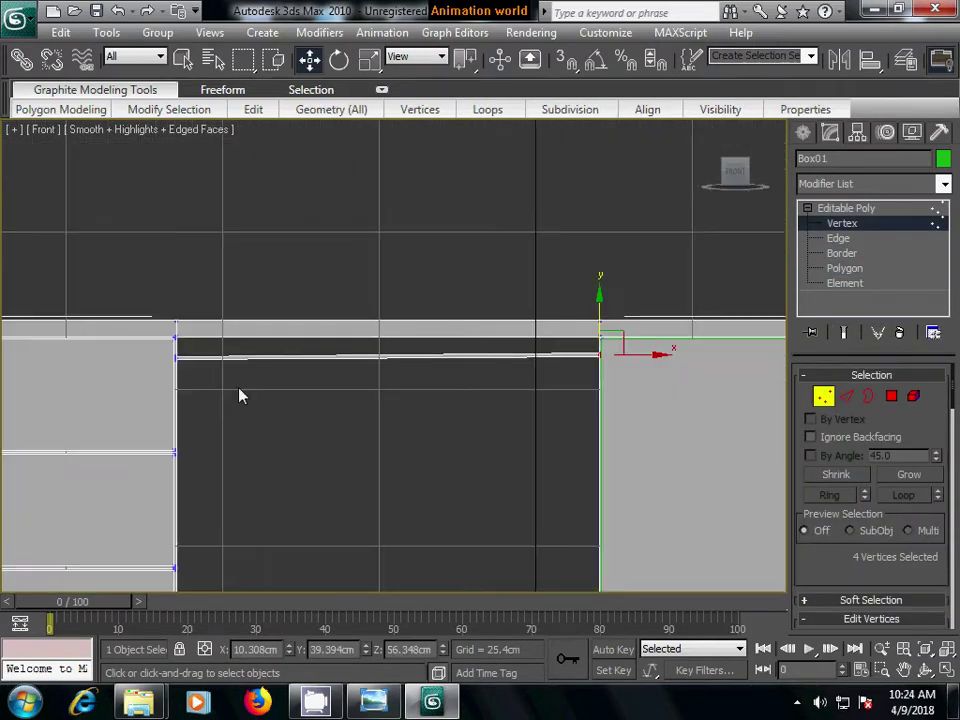
pyautogui.click(214, 394)
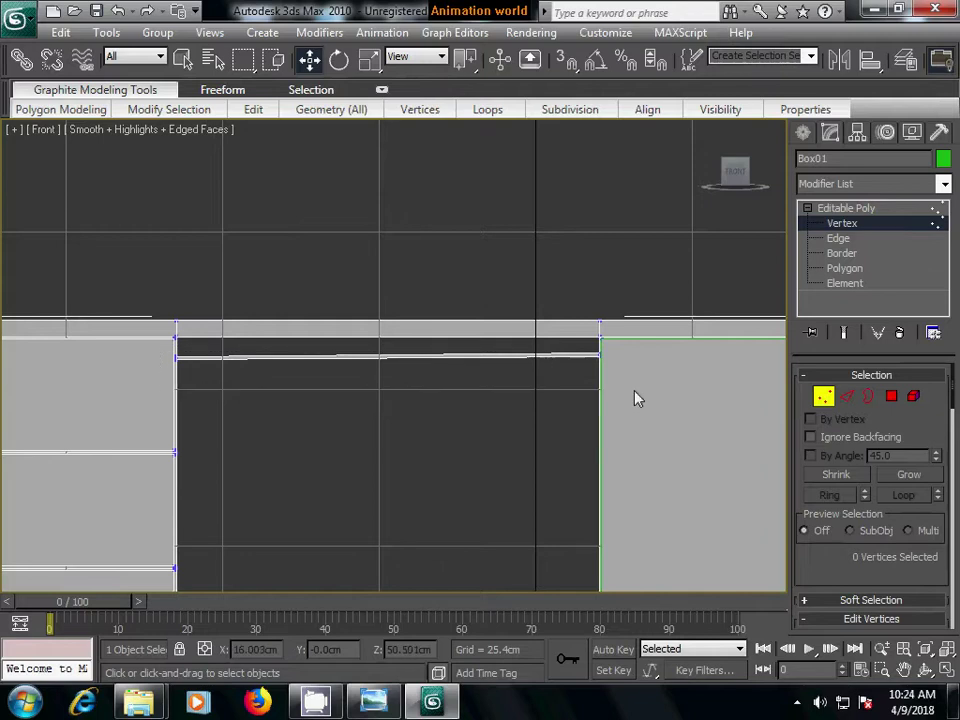
pyautogui.moveTo(638, 398); pyautogui.dragTo(150, 345)
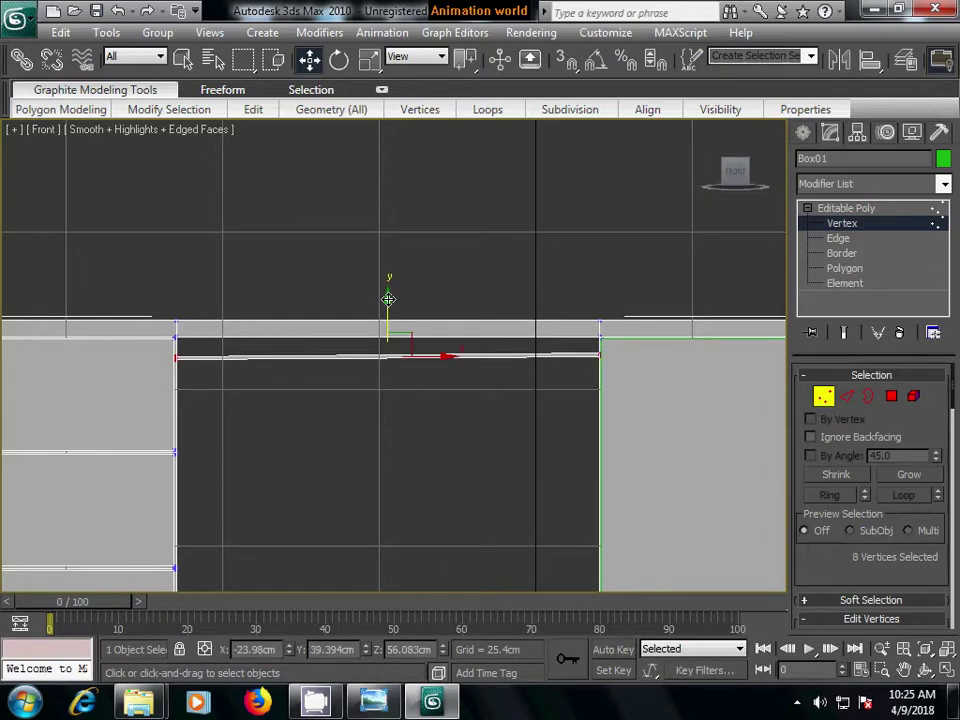
pyautogui.moveTo(388, 298); pyautogui.dragTo(387, 311)
pyautogui.click(535, 399)
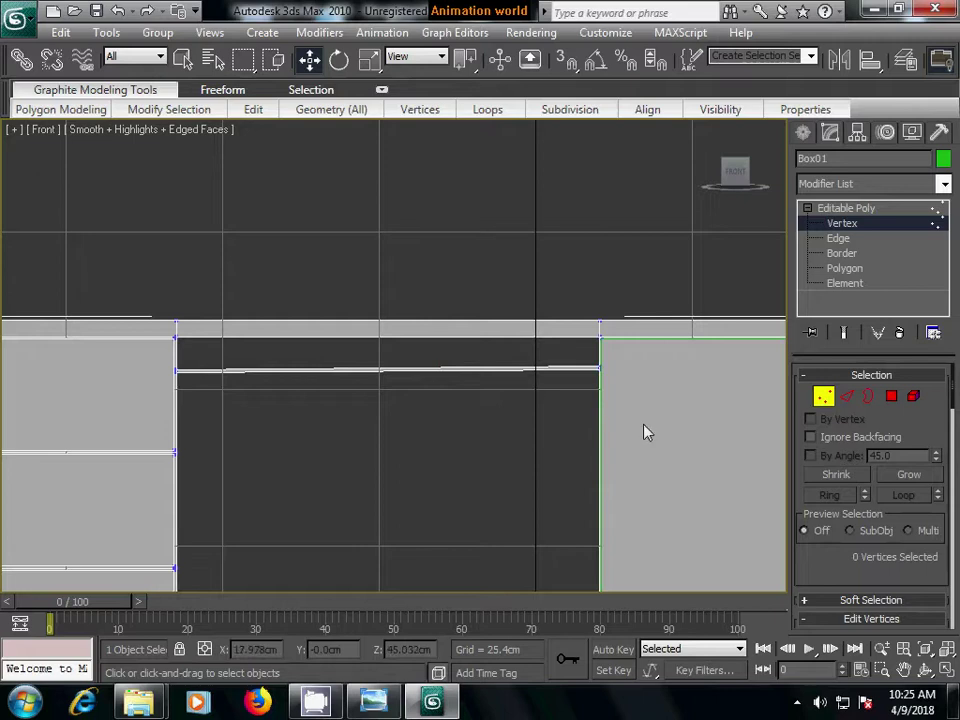
pyautogui.press('p')
pyautogui.keyDown('alt'); pyautogui.moveTo(411, 476); pyautogui.dragTo(445, 469, button='middle'); pyautogui.keyUp('alt')
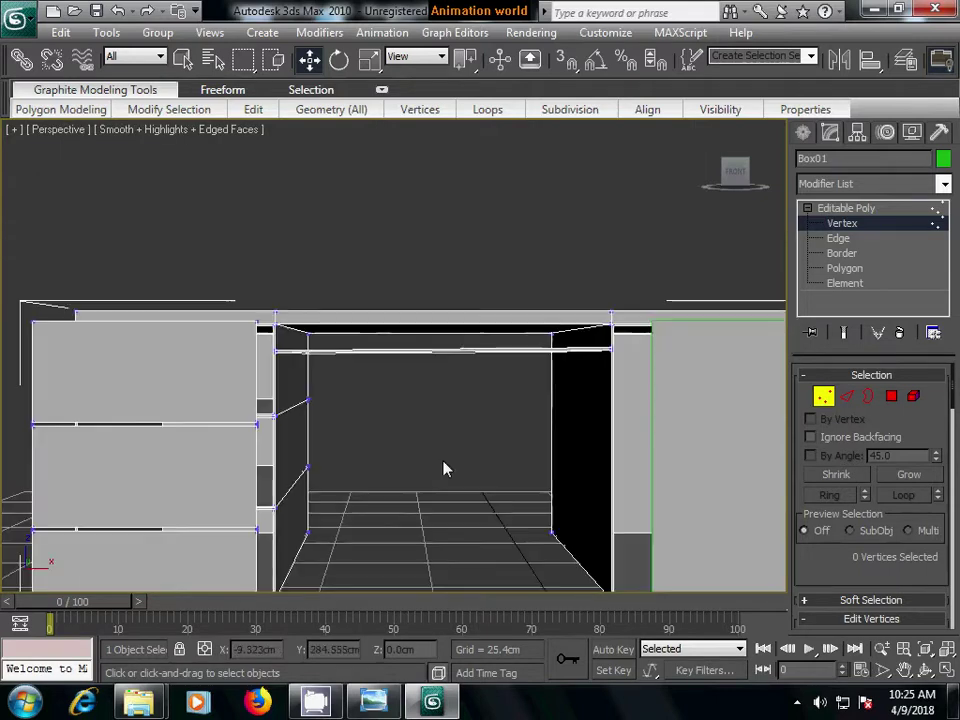
pyautogui.moveTo(369, 444)
pyautogui.keyDown('alt'); pyautogui.mouseDown(button='middle')
pyautogui.moveTo(403, 461)
pyautogui.moveTo(646, 432)
pyautogui.mouseUp(button='middle'); pyautogui.keyUp('alt')
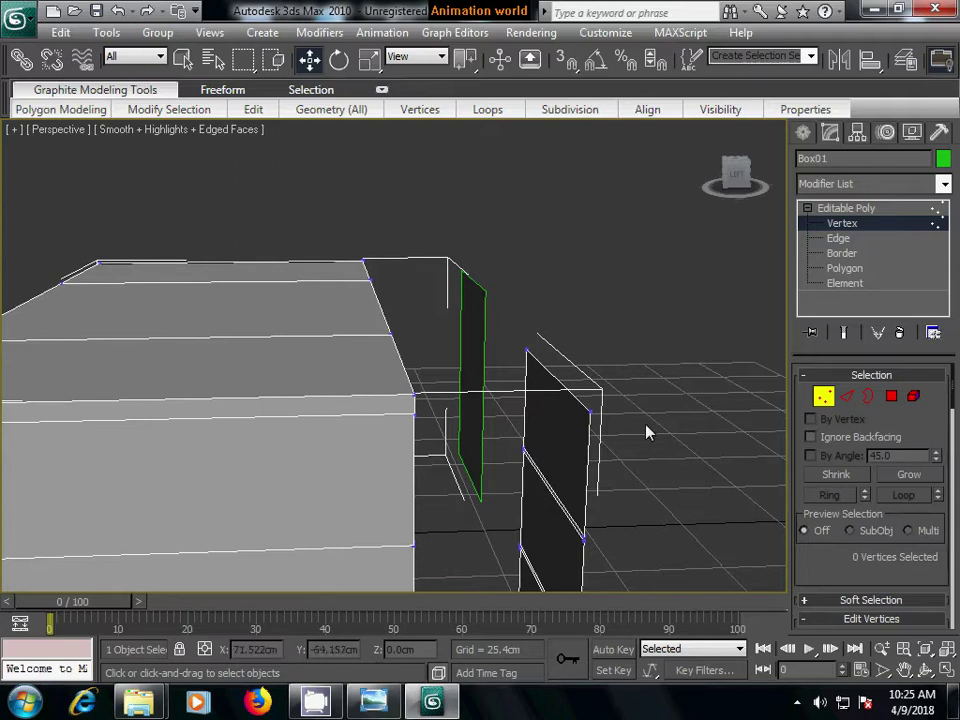
# - Select the side panel's open borders, Shift-drag to extrude them, and cap them
pyautogui.press('3')
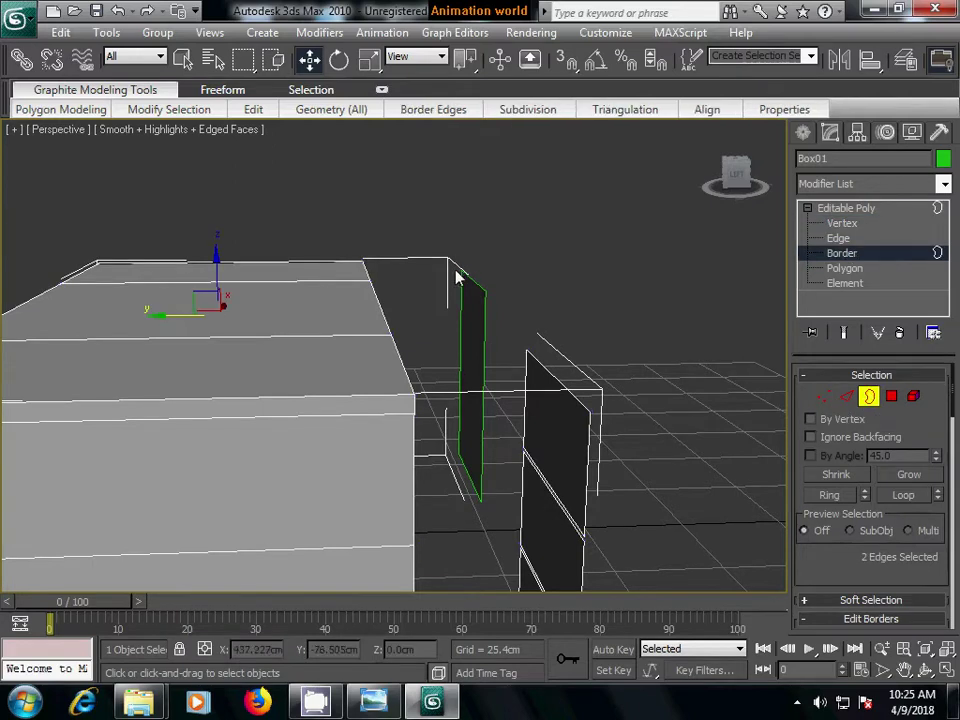
pyautogui.moveTo(543, 421); pyautogui.dragTo(615, 531)
pyautogui.moveTo(615, 531)
pyautogui.keyDown('alt'); pyautogui.mouseDown(button='middle')
pyautogui.moveTo(521, 403)
pyautogui.moveTo(550, 453)
pyautogui.mouseUp(button='middle'); pyautogui.keyUp('alt')
pyautogui.keyDown('ctrl'); pyautogui.moveTo(556, 484); pyautogui.dragTo(471, 508); pyautogui.keyUp('ctrl')
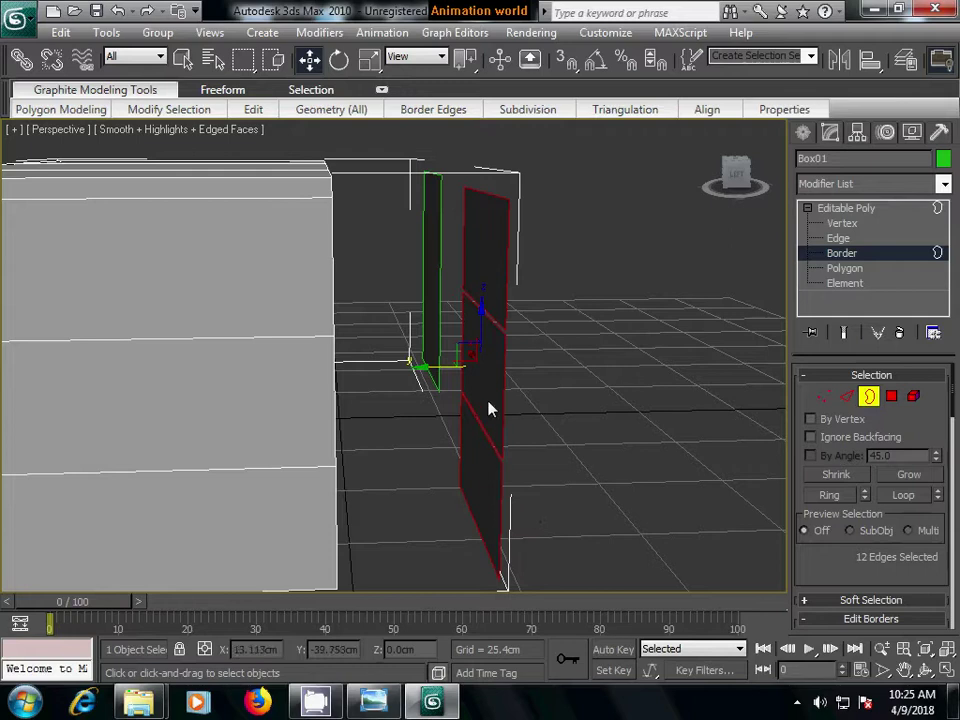
pyautogui.keyDown('shift'); pyautogui.moveTo(427, 361); pyautogui.dragTo(420, 368); pyautogui.keyUp('shift')
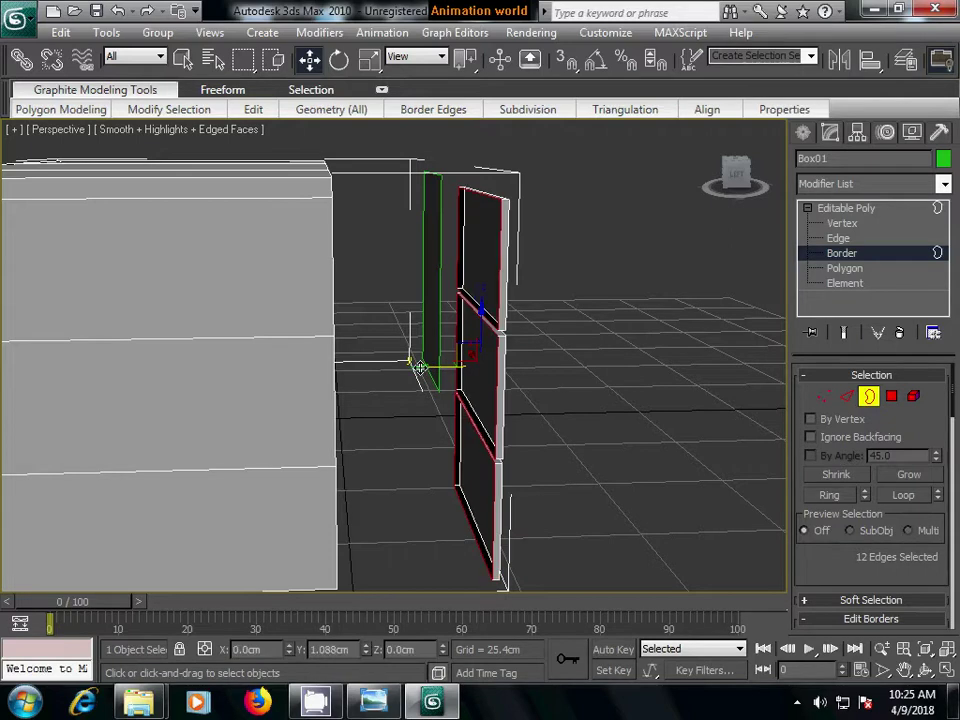
pyautogui.scroll(-2, 895, 515)
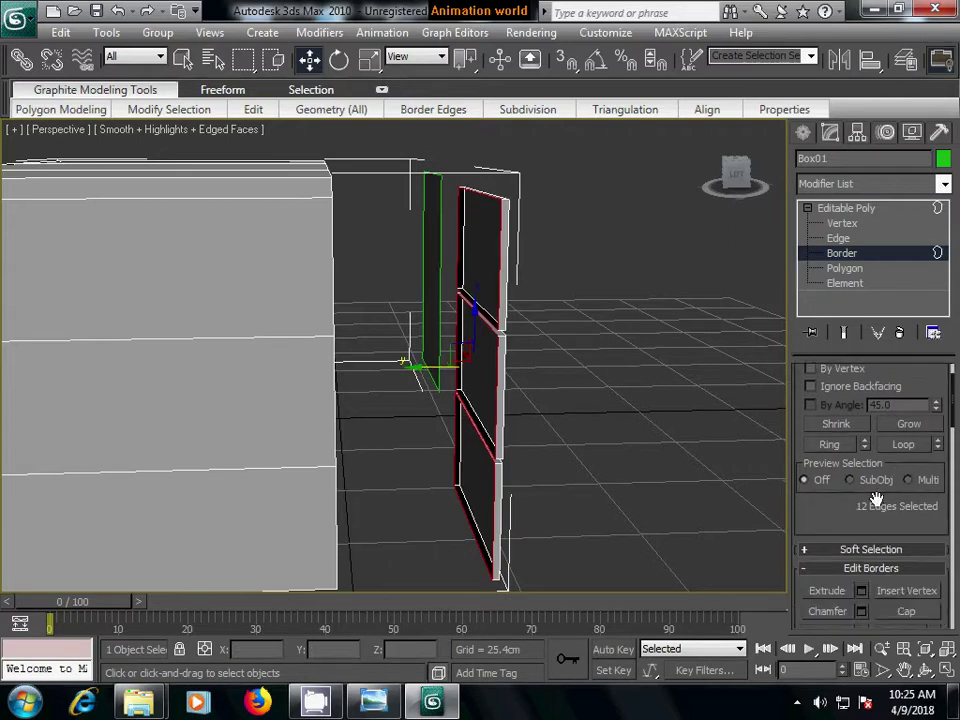
pyautogui.click(911, 598)
pyautogui.click(724, 497)
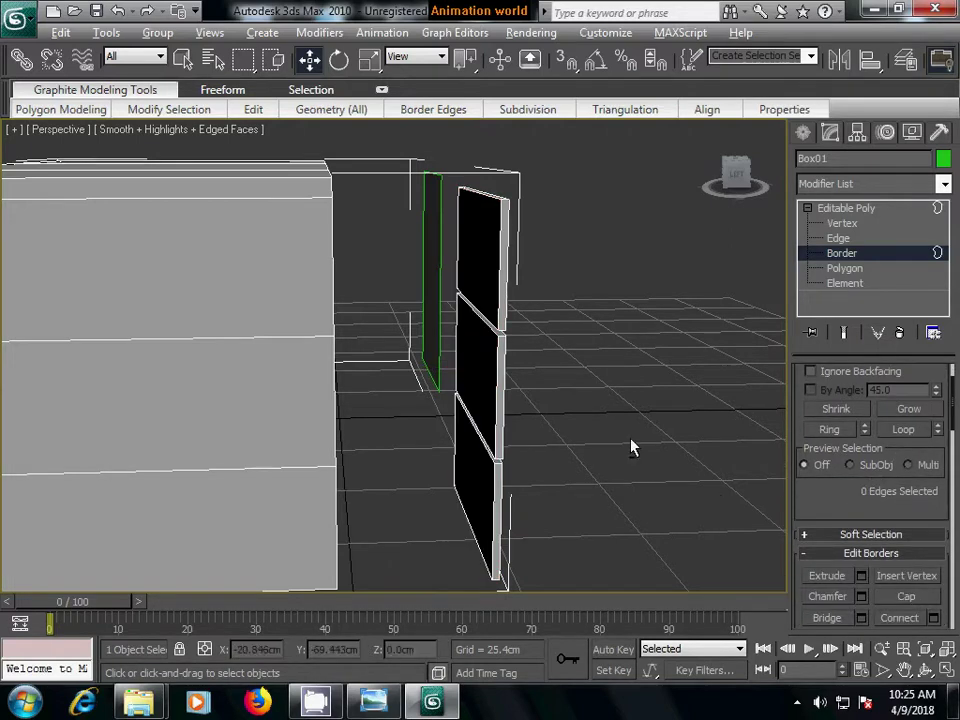
pyautogui.moveTo(631, 447)
pyautogui.keyDown('alt'); pyautogui.mouseDown(button='middle')
pyautogui.moveTo(559, 467)
pyautogui.moveTo(664, 463)
pyautogui.moveTo(578, 486)
pyautogui.mouseUp(button='middle'); pyautogui.keyUp('alt')
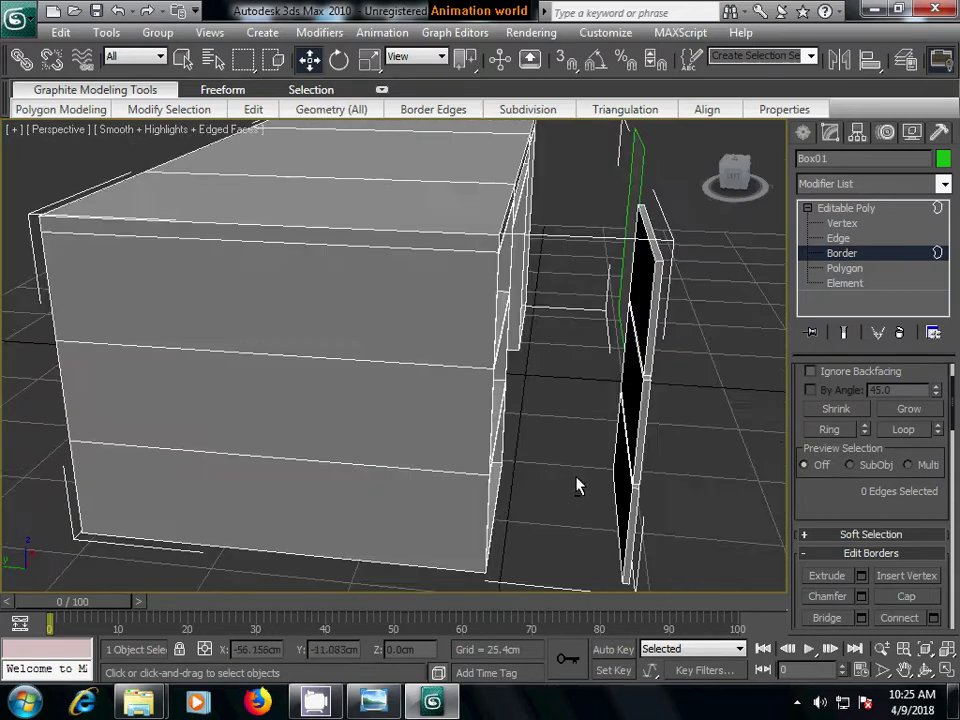
# - Move the thickened panel element until it sits flush against the pedestal
pyautogui.click(848, 284)
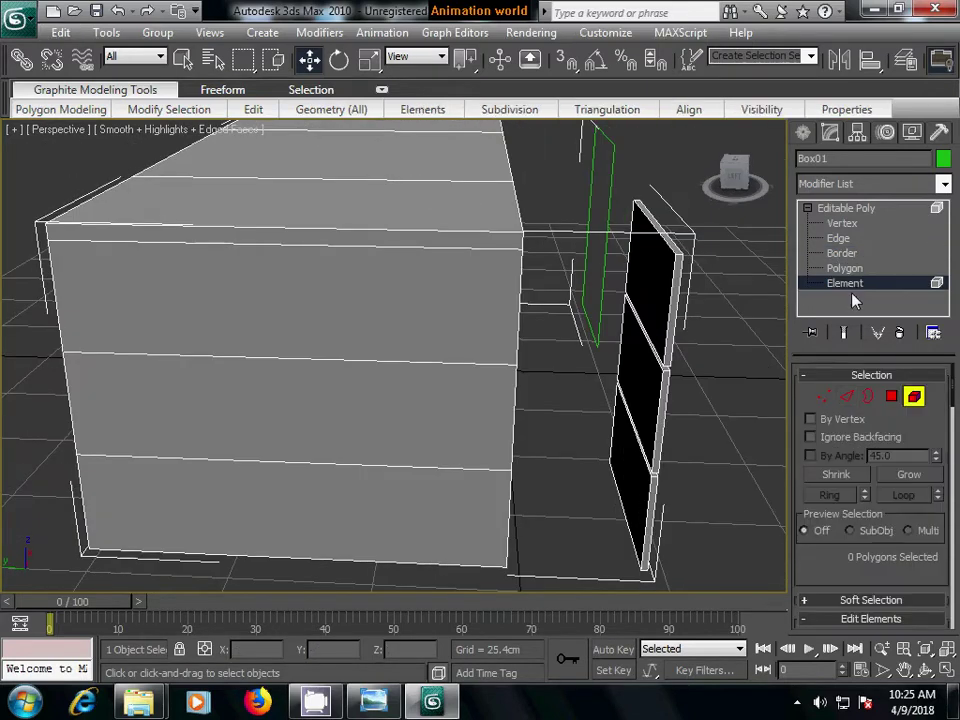
pyautogui.click(617, 422)
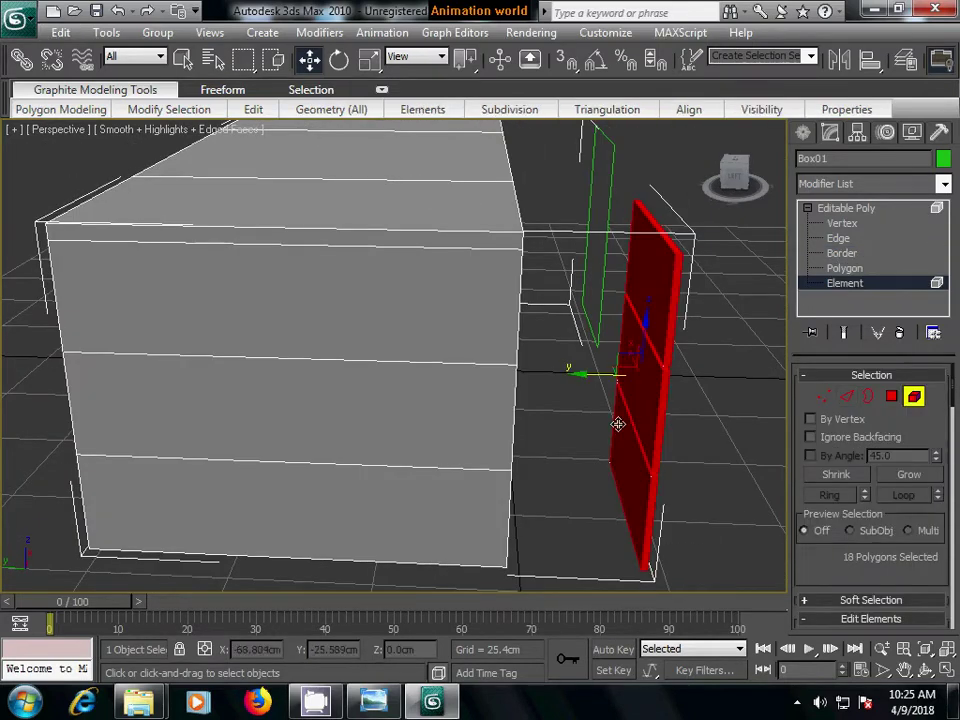
pyautogui.moveTo(574, 369); pyautogui.dragTo(461, 373)
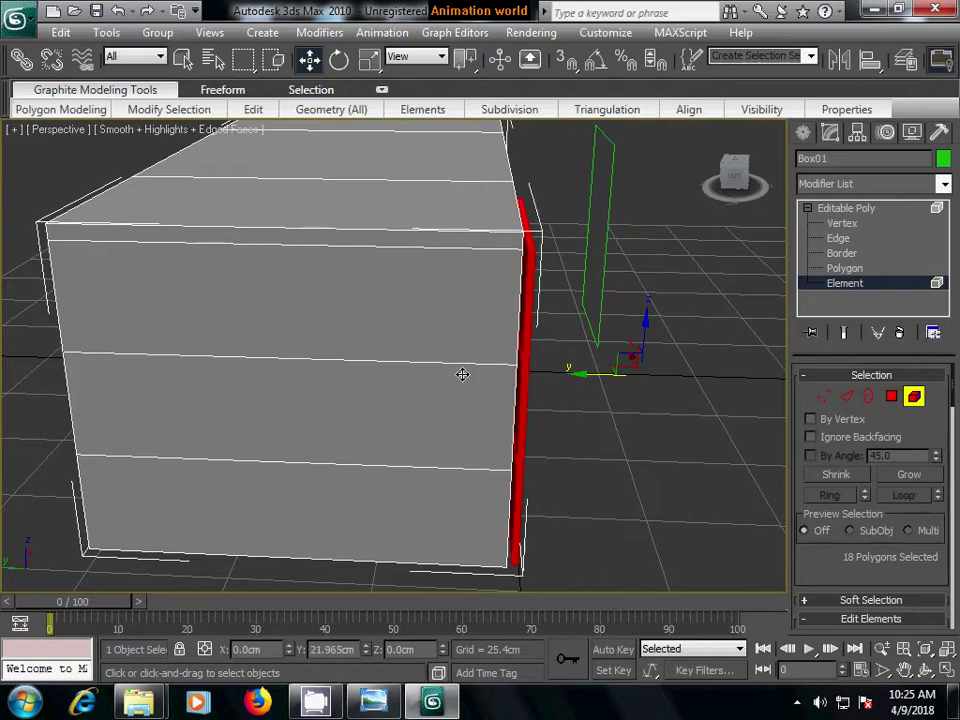
pyautogui.moveTo(461, 373)
pyautogui.keyDown('alt'); pyautogui.mouseDown(button='middle')
pyautogui.moveTo(585, 469)
pyautogui.moveTo(543, 463)
pyautogui.moveTo(561, 499)
pyautogui.mouseUp(button='middle'); pyautogui.keyUp('alt')
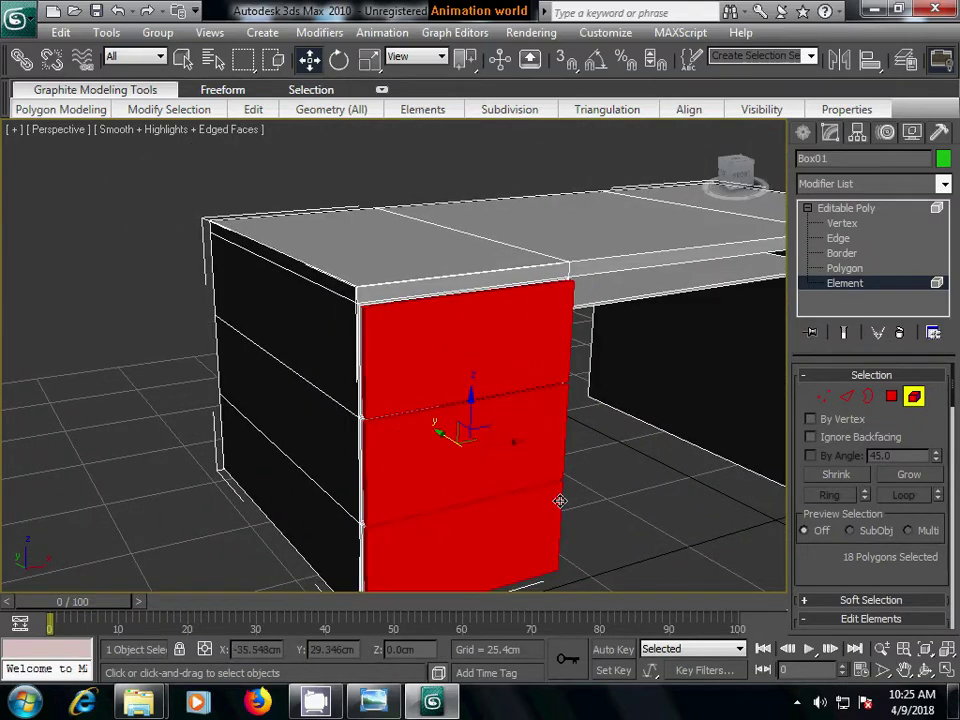
pyautogui.scroll(2, 467, 506)
pyautogui.keyDown('alt'); pyautogui.moveTo(467, 506); pyautogui.dragTo(529, 516, button='middle'); pyautogui.keyUp('alt')
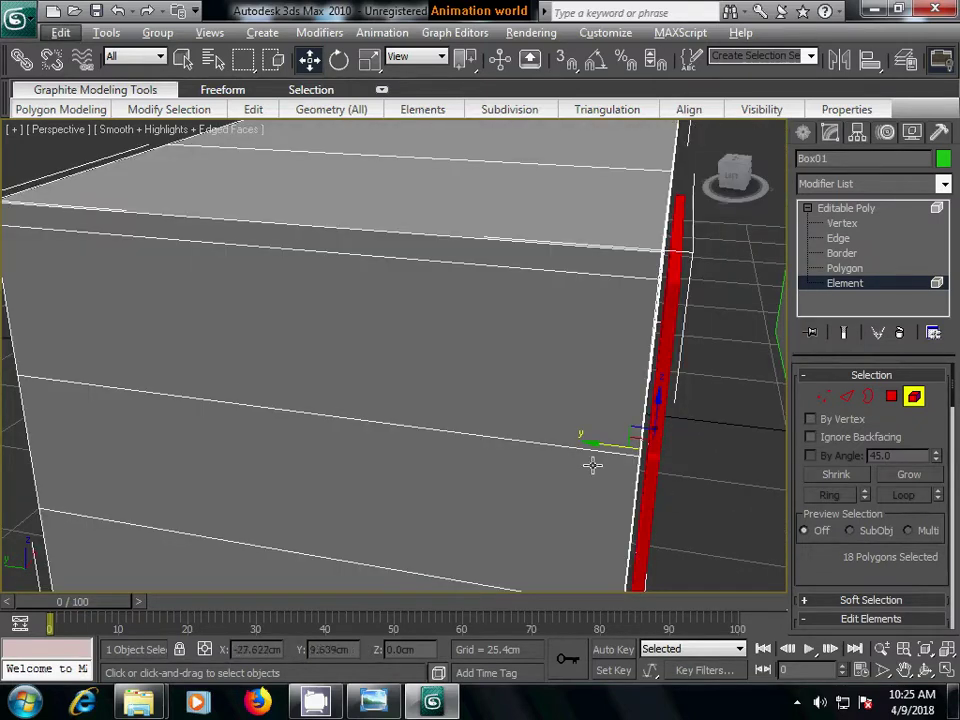
pyautogui.moveTo(587, 442); pyautogui.dragTo(575, 439)
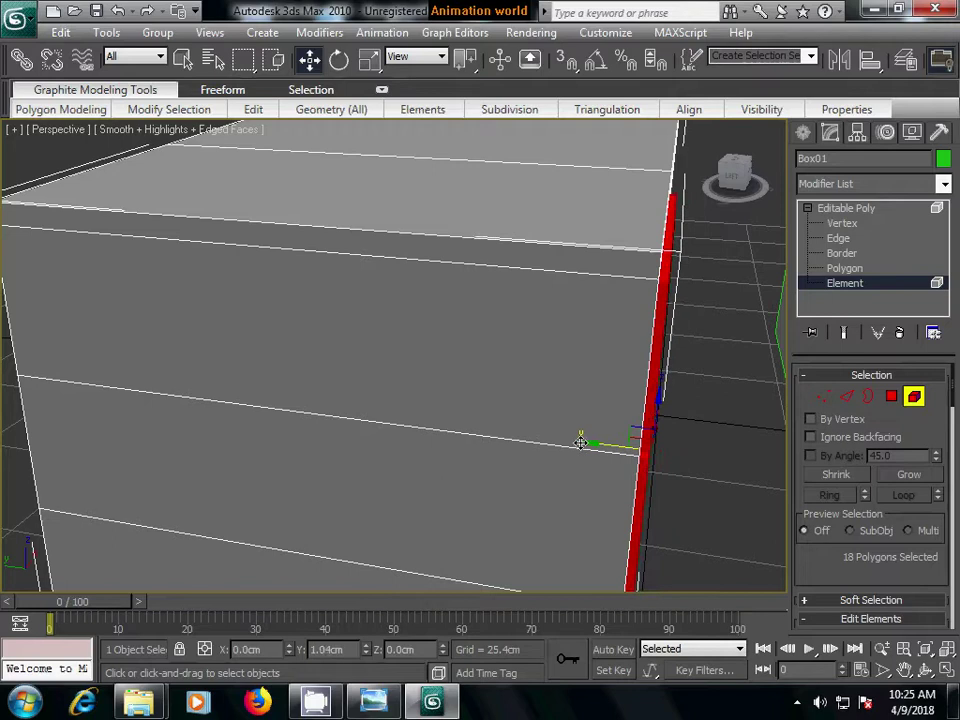
pyautogui.scroll(-5, 716, 478)
pyautogui.moveTo(716, 478)
pyautogui.keyDown('alt'); pyautogui.mouseDown(button='middle')
pyautogui.moveTo(611, 465)
pyautogui.moveTo(707, 446)
pyautogui.moveTo(336, 447)
pyautogui.moveTo(390, 420)
pyautogui.moveTo(591, 439)
pyautogui.mouseUp(button='middle'); pyautogui.keyUp('alt')
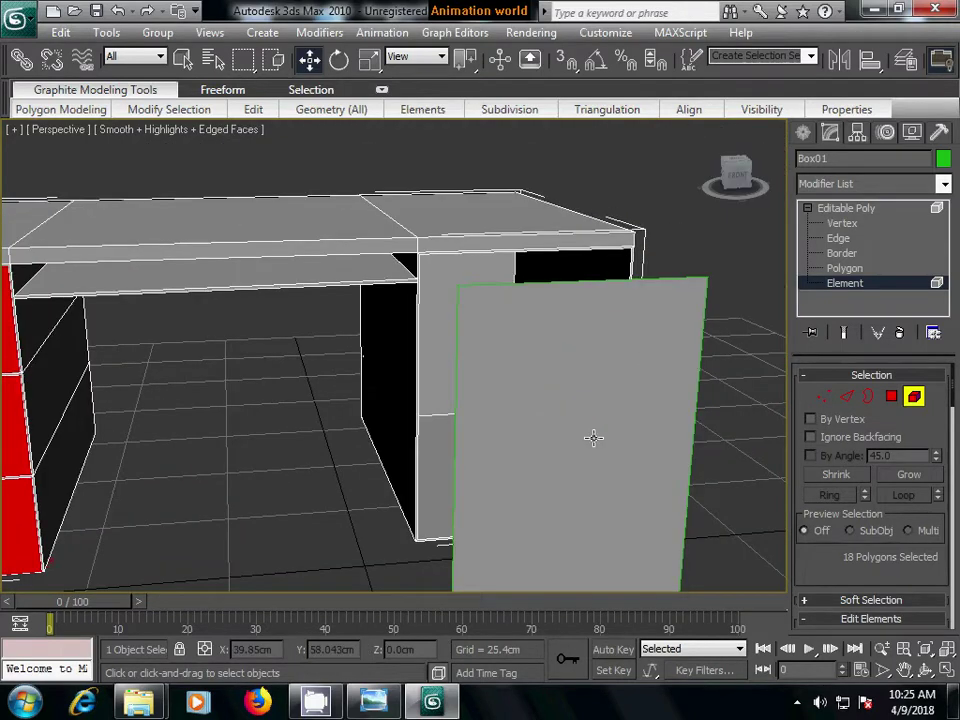
pyautogui.hotkey('ctrl', 'a')
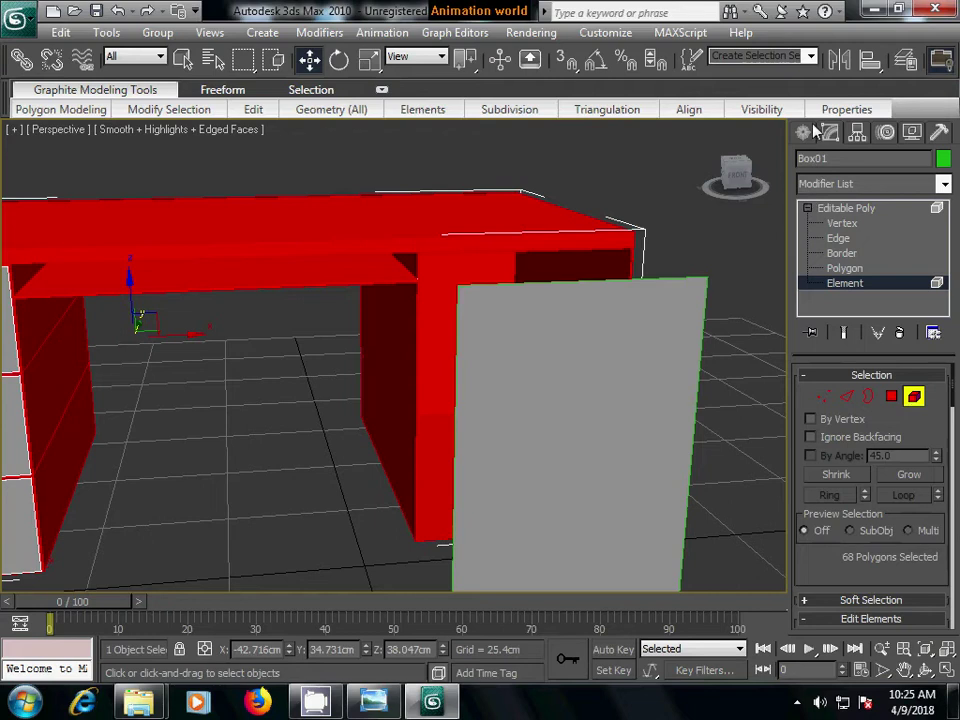
# - Select the flat panel's open border, extrude it for thickness, and cap it
pyautogui.click(805, 132)
pyautogui.click(606, 405)
pyautogui.click(830, 132)
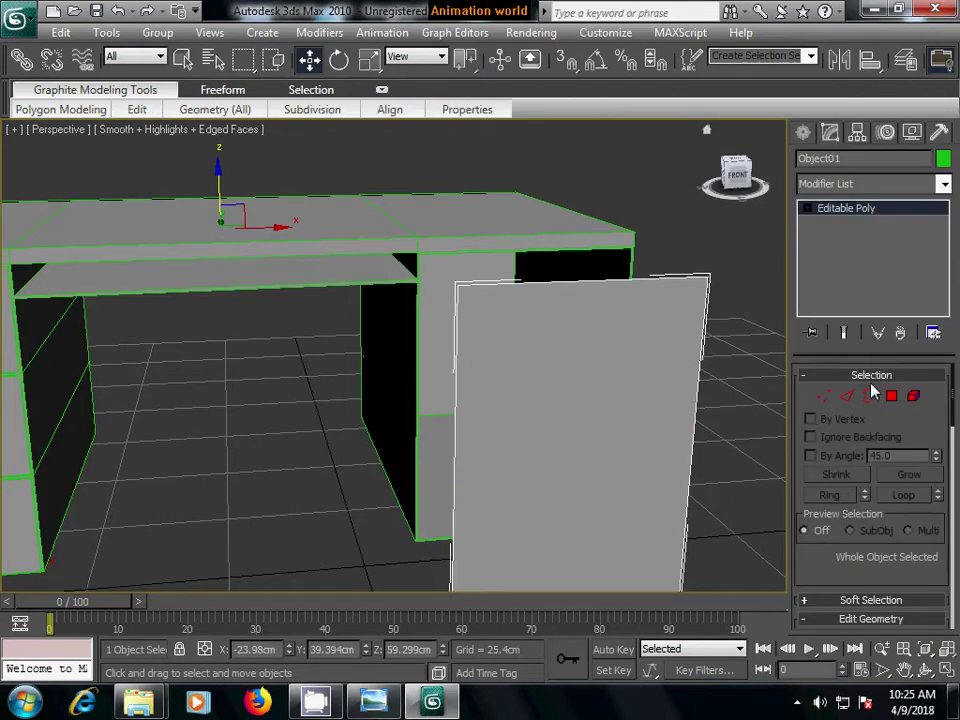
pyautogui.click(868, 395)
pyautogui.click(455, 320)
pyautogui.keyDown('alt'); pyautogui.moveTo(553, 429); pyautogui.dragTo(648, 458, button='middle'); pyautogui.keyUp('alt')
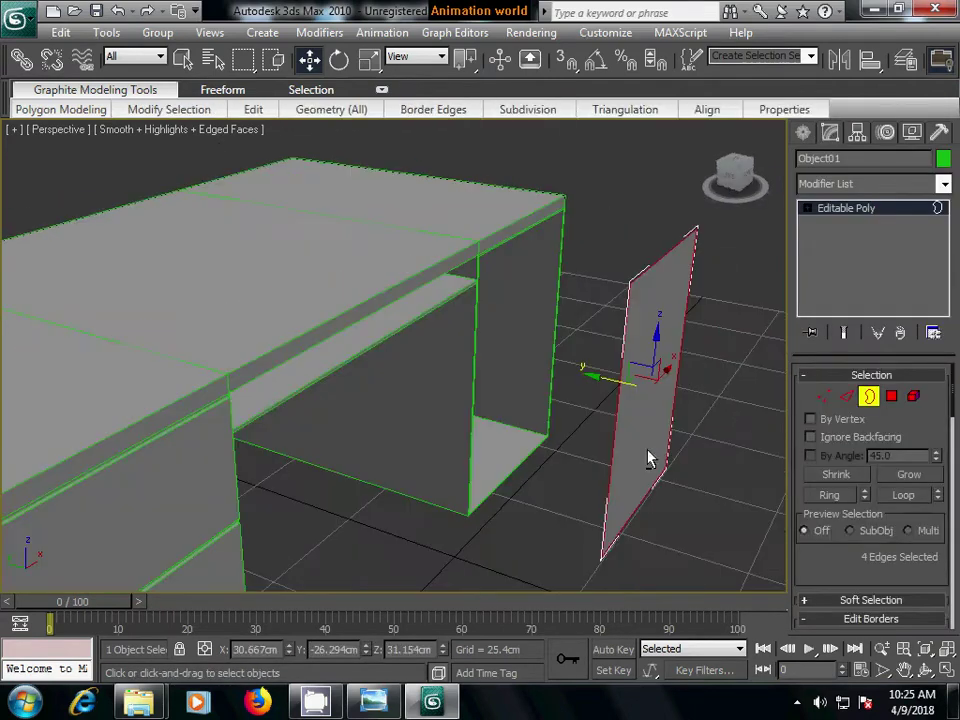
pyautogui.keyDown('shift'); pyautogui.moveTo(591, 373); pyautogui.dragTo(589, 371); pyautogui.keyUp('shift')
pyautogui.moveTo(921, 553); pyautogui.dragTo(885, 456)
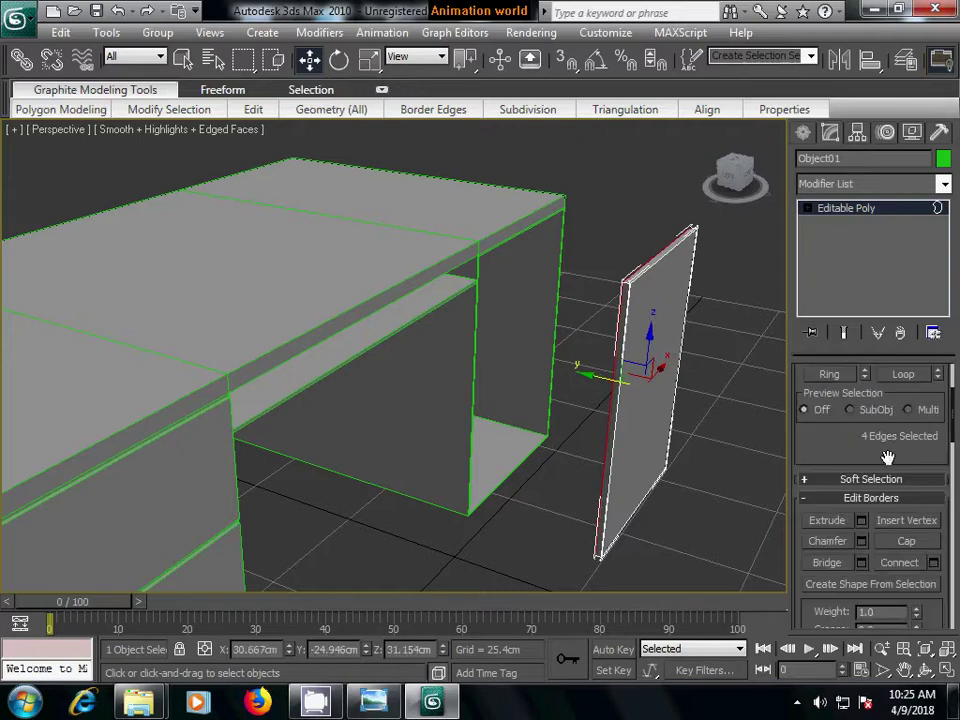
pyautogui.click(907, 541)
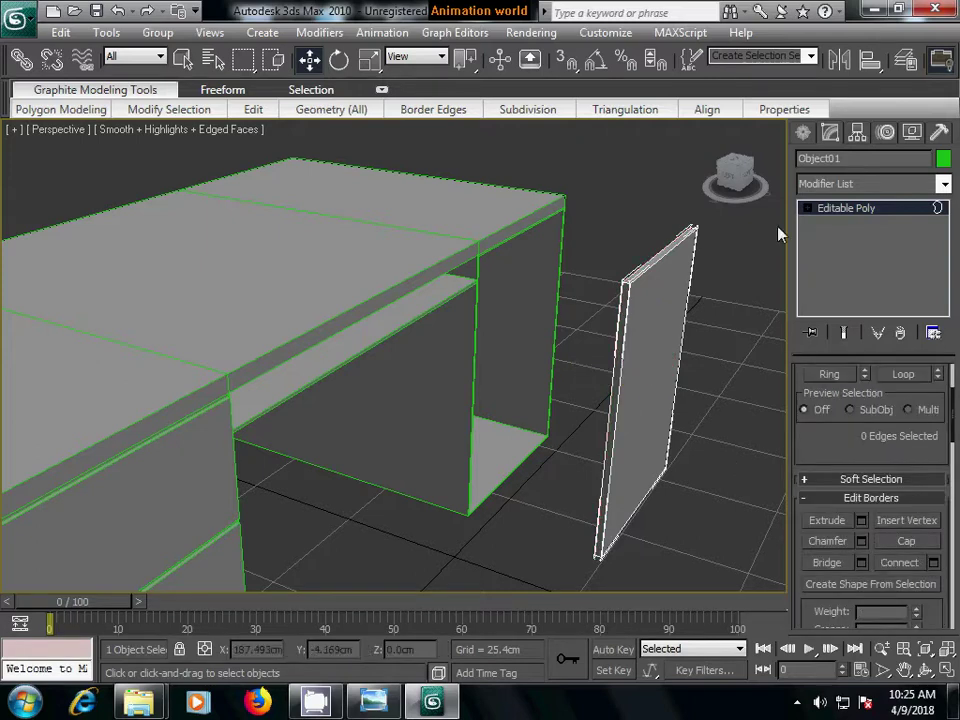
# - Center the panel's pivot to the object and move the panel flush against the desk's right end
pyautogui.click(805, 133)
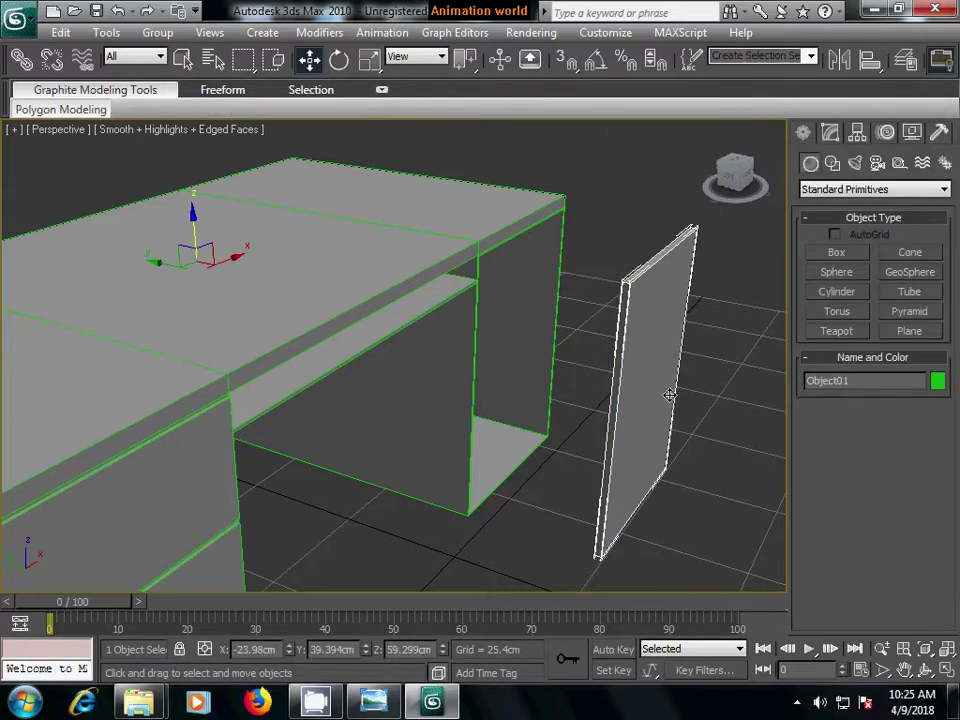
pyautogui.click(857, 133)
pyautogui.click(872, 251)
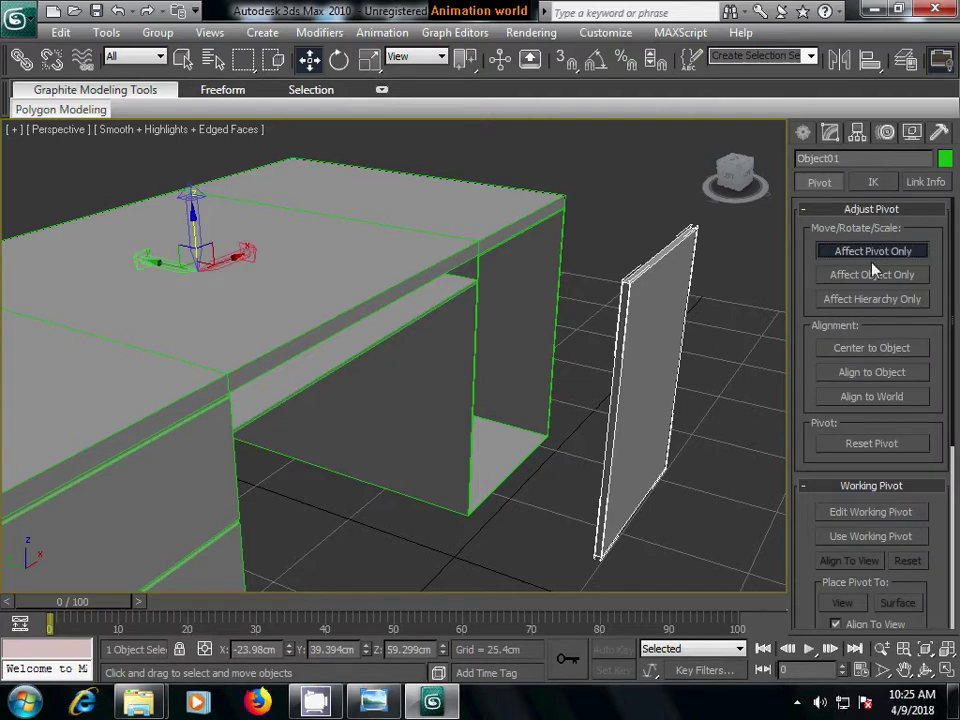
pyautogui.click(856, 349)
pyautogui.click(805, 133)
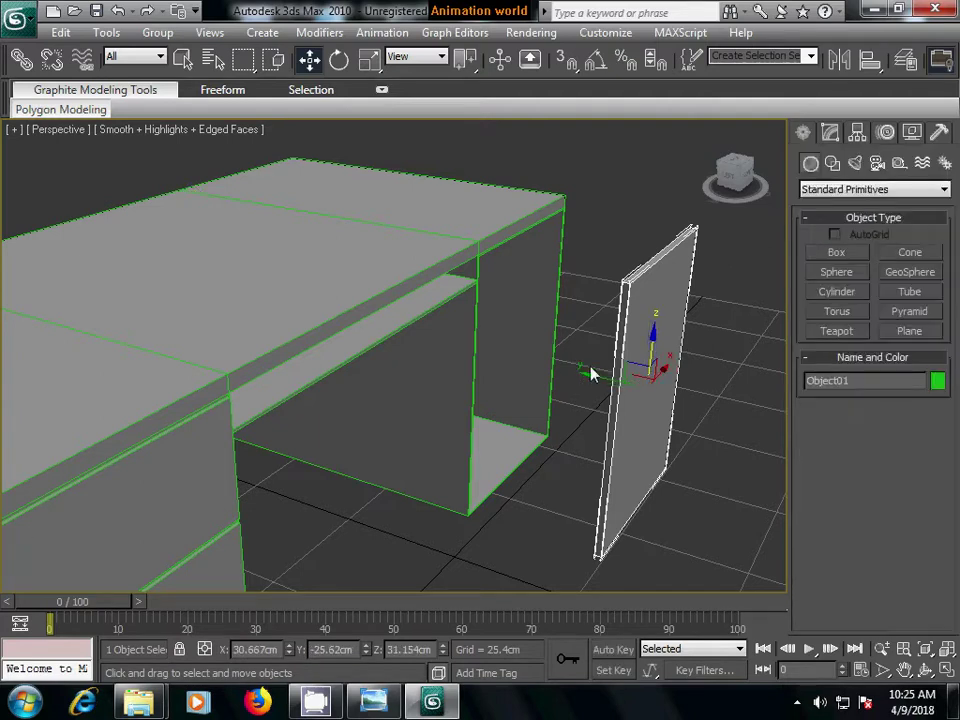
pyautogui.moveTo(591, 374); pyautogui.dragTo(462, 340)
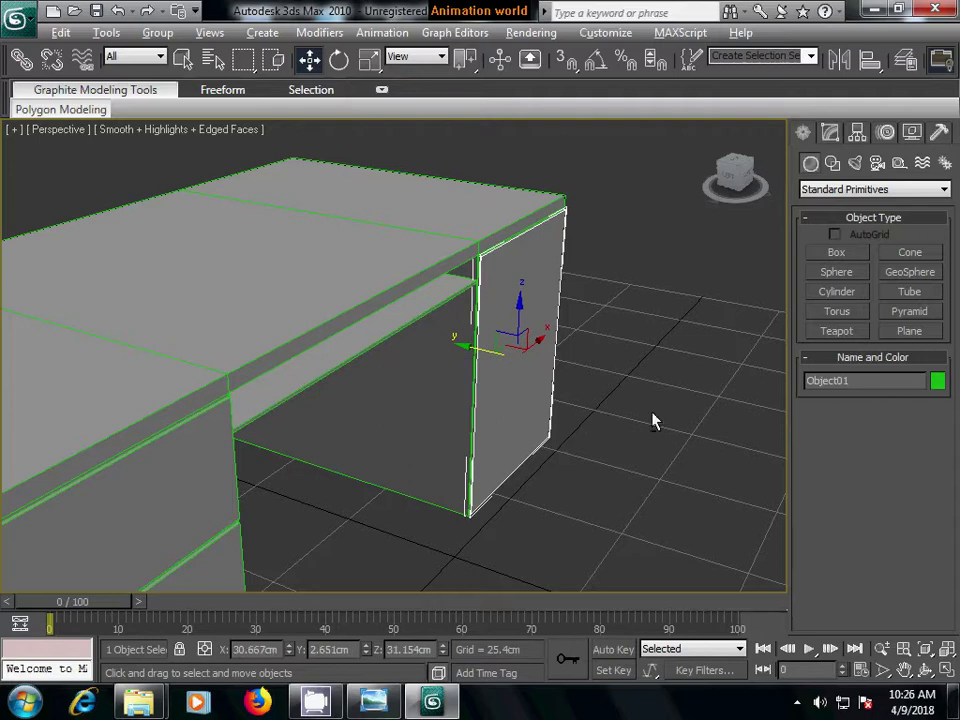
# - Orbit around the desk to check the panel, then select the desk top
pyautogui.moveTo(652, 421)
pyautogui.keyDown('alt'); pyautogui.mouseDown(button='middle')
pyautogui.moveTo(491, 401)
pyautogui.moveTo(369, 418)
pyautogui.moveTo(573, 413)
pyautogui.moveTo(476, 420)
pyautogui.mouseUp(button='middle'); pyautogui.keyUp('alt')
pyautogui.moveTo(523, 386)
pyautogui.keyDown('alt'); pyautogui.mouseDown(button='middle')
pyautogui.moveTo(476, 403)
pyautogui.moveTo(546, 411)
pyautogui.moveTo(482, 414)
pyautogui.moveTo(510, 443)
pyautogui.mouseUp(button='middle'); pyautogui.keyUp('alt')
pyautogui.click(510, 443)
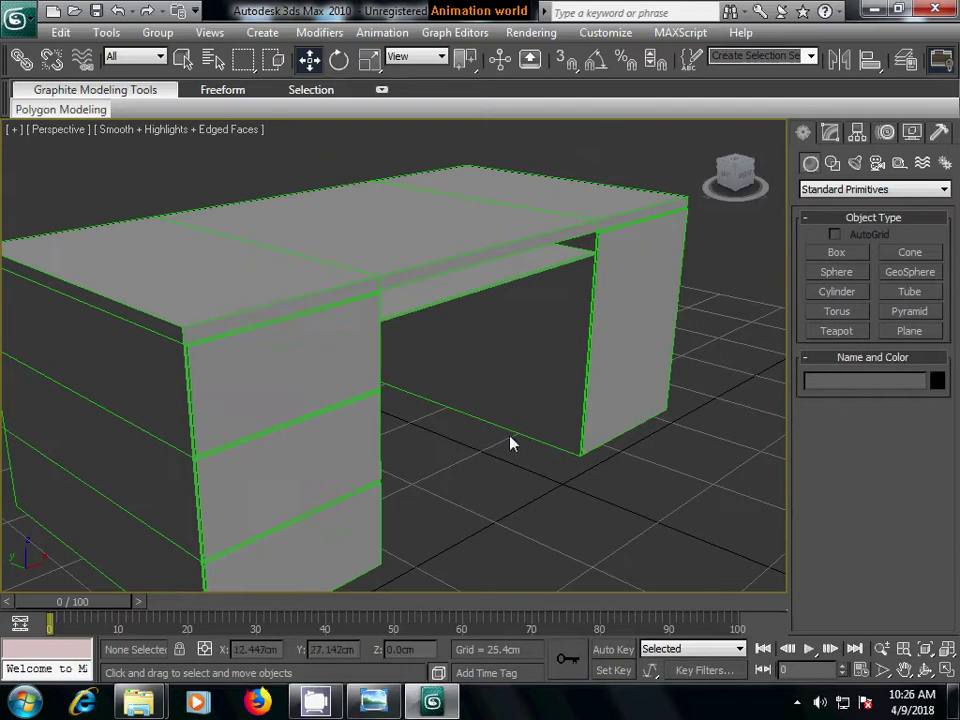
pyautogui.moveTo(493, 396)
pyautogui.keyDown('alt'); pyautogui.mouseDown(button='middle')
pyautogui.moveTo(424, 386)
pyautogui.moveTo(414, 414)
pyautogui.moveTo(396, 231)
pyautogui.moveTo(450, 392)
pyautogui.moveTo(471, 405)
pyautogui.mouseUp(button='middle'); pyautogui.keyUp('alt')
pyautogui.click(396, 231)
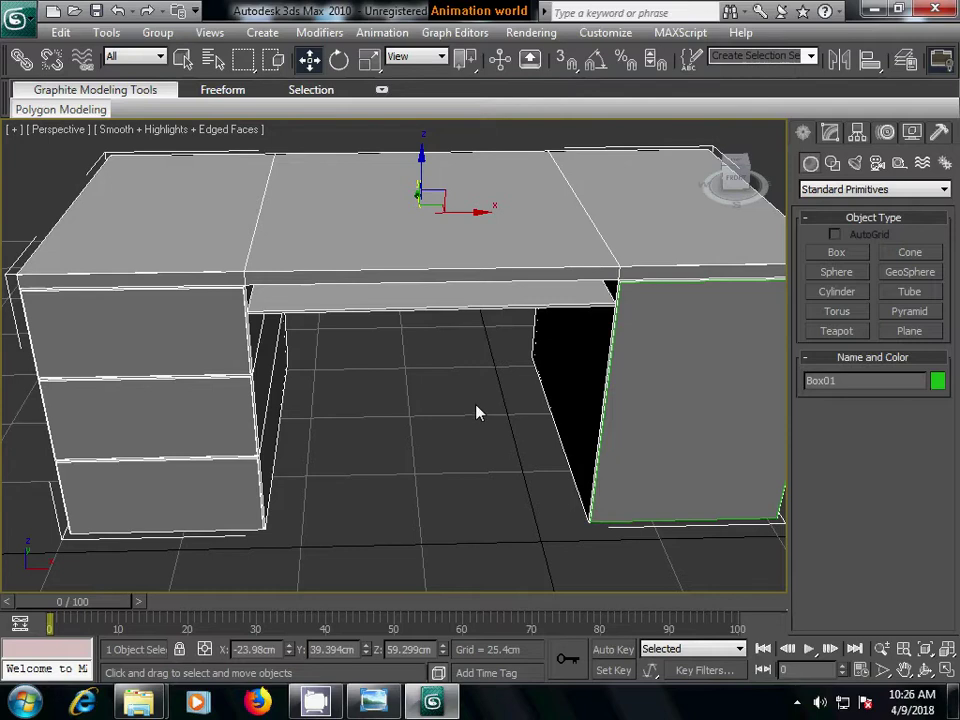
pyautogui.moveTo(476, 412)
pyautogui.keyDown('alt'); pyautogui.mouseDown(button='middle')
pyautogui.moveTo(441, 429)
pyautogui.moveTo(482, 403)
pyautogui.moveTo(486, 386)
pyautogui.moveTo(472, 410)
pyautogui.moveTo(491, 426)
pyautogui.moveTo(450, 418)
pyautogui.moveTo(432, 438)
pyautogui.moveTo(418, 436)
pyautogui.moveTo(366, 396)
pyautogui.moveTo(394, 390)
pyautogui.moveTo(336, 440)
pyautogui.mouseUp(button='middle'); pyautogui.keyUp('alt')
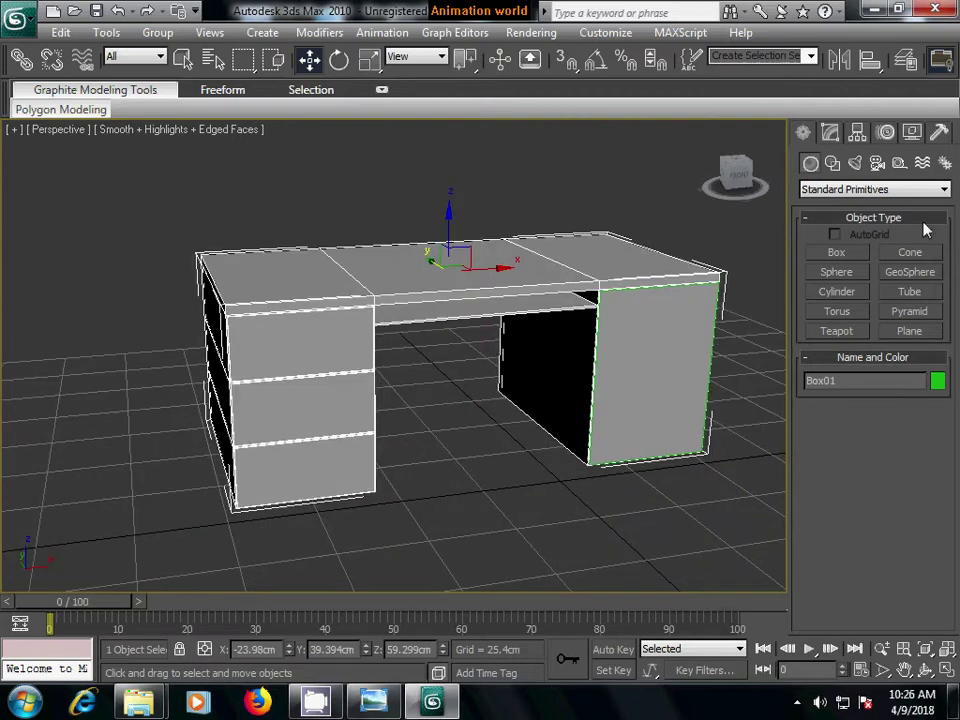
# - Draw a new box in front of the desk and set its length, width and height to 6 cm
pyautogui.click(832, 253)
pyautogui.moveTo(634, 347); pyautogui.dragTo(461, 326, button='middle')
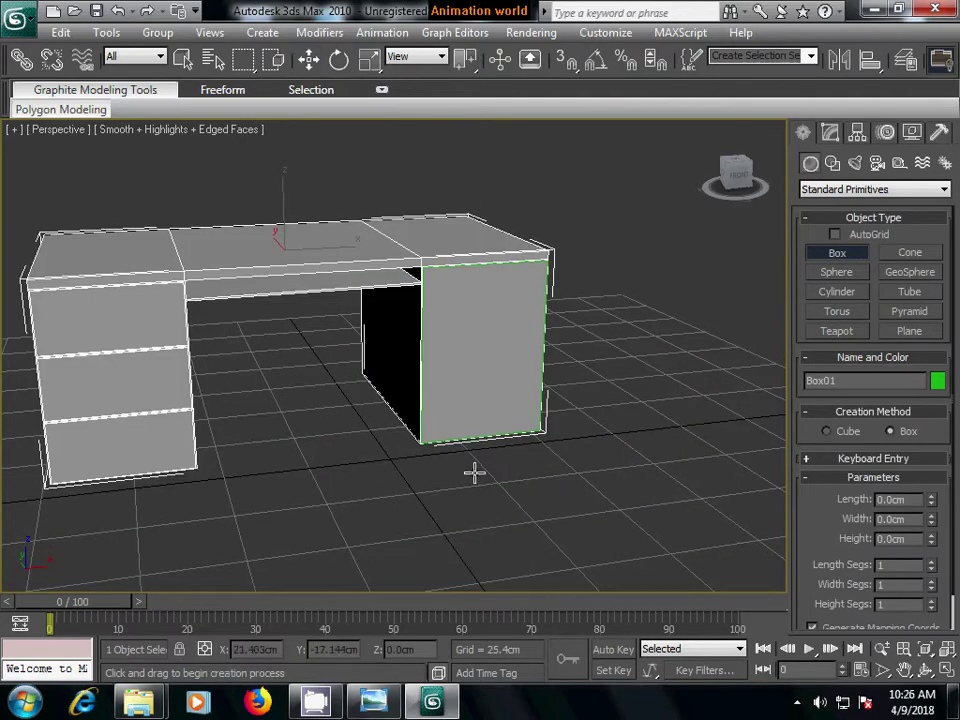
pyautogui.moveTo(474, 503); pyautogui.dragTo(458, 510)
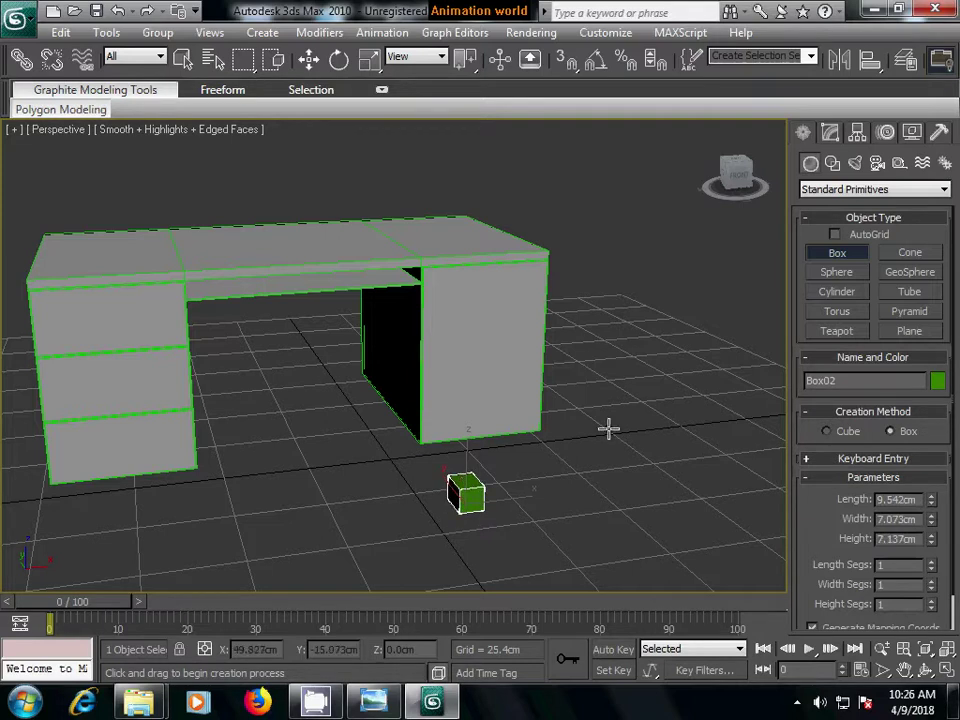
pyautogui.click(830, 136)
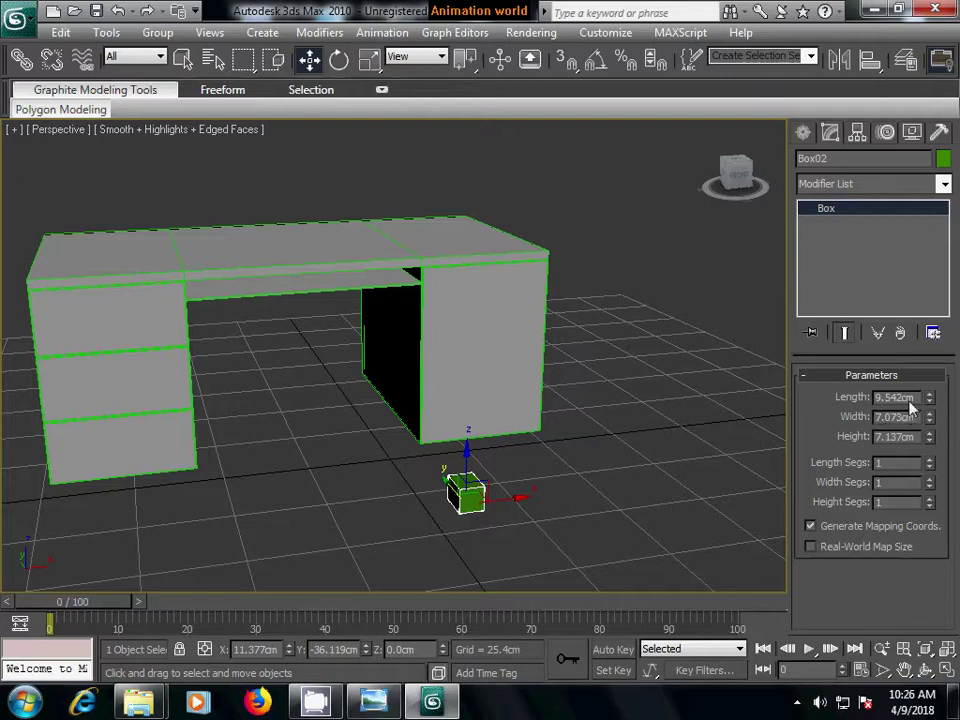
pyautogui.moveTo(913, 419); pyautogui.dragTo(859, 418)
pyautogui.write('6')
pyautogui.press('Tab')
pyautogui.write('6')
pyautogui.press('Tab')
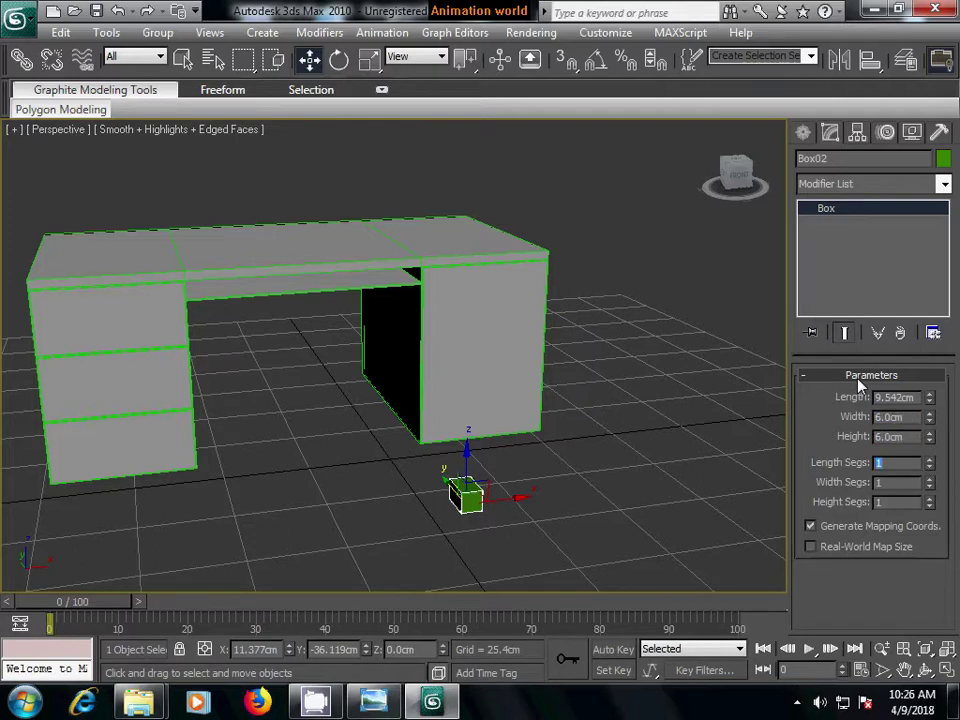
pyautogui.moveTo(918, 397); pyautogui.dragTo(884, 397)
pyautogui.write('6')
pyautogui.press('Tab')
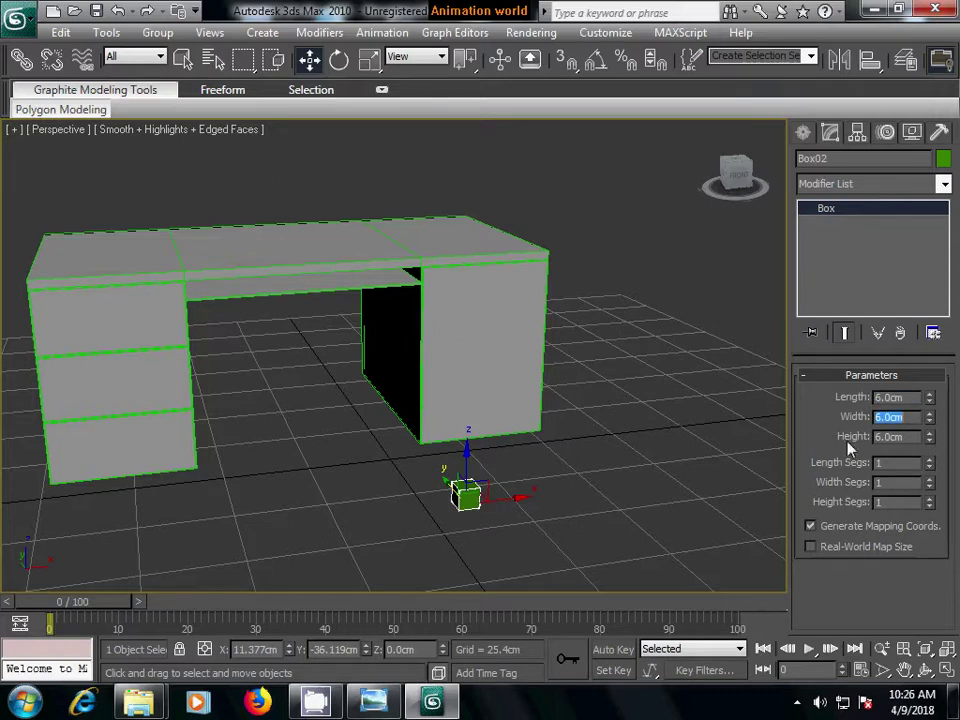
pyautogui.click(679, 497)
pyautogui.click(466, 495)
# - In wireframe Top view, place the box at the right pedestal's front-right corner
pyautogui.moveTo(567, 541); pyautogui.dragTo(503, 532, button='middle')
pyautogui.press('t')
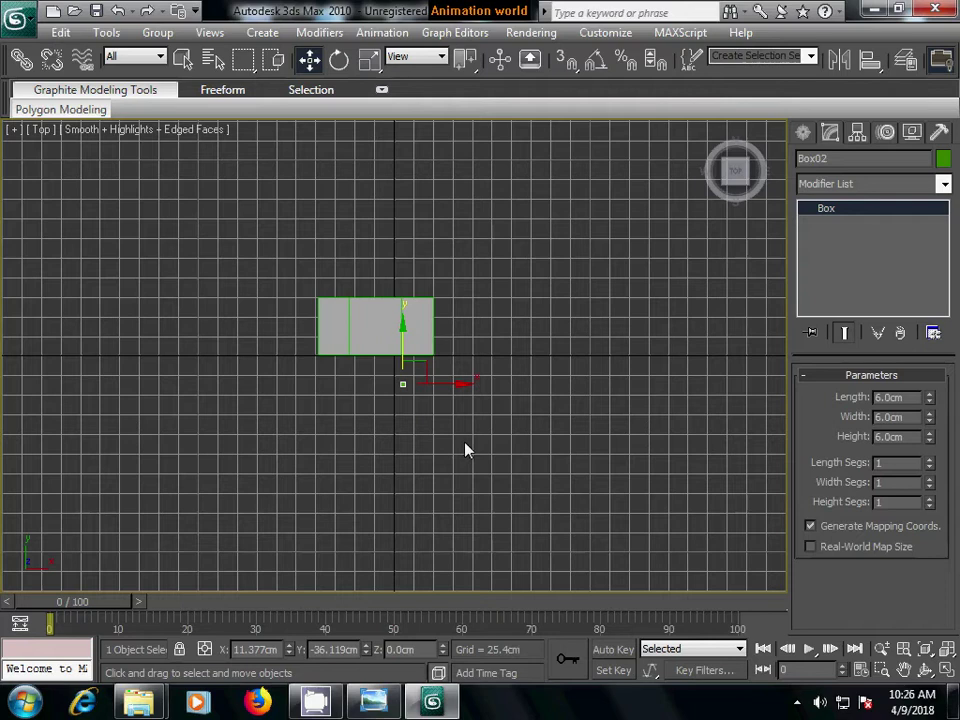
pyautogui.moveTo(465, 448); pyautogui.dragTo(525, 486, button='middle')
pyautogui.scroll(5, 525, 486)
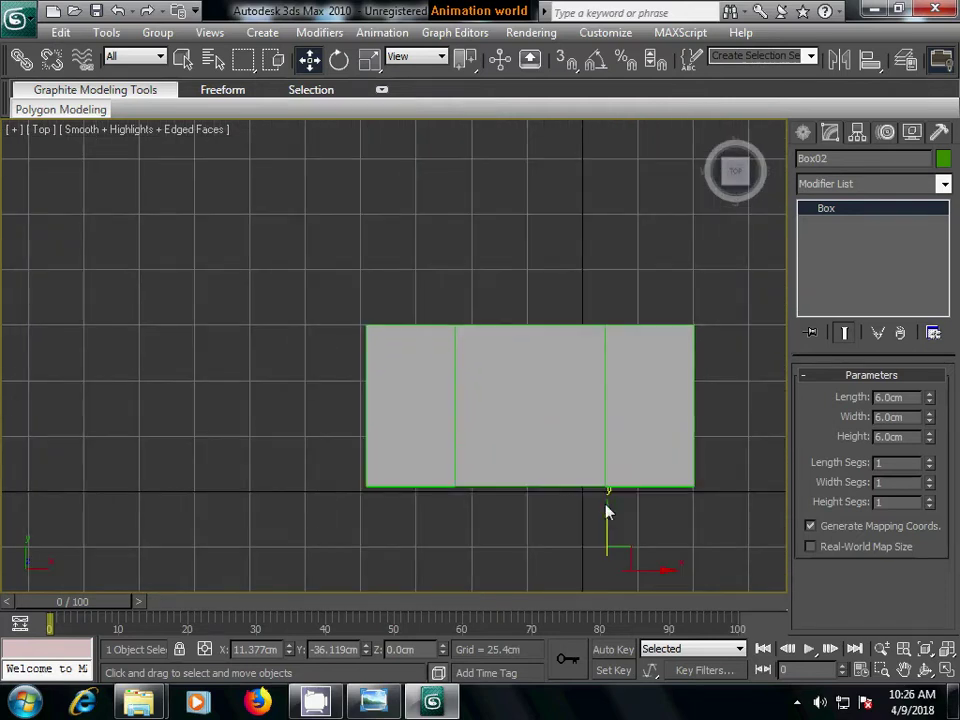
pyautogui.press('F3')
pyautogui.moveTo(669, 514); pyautogui.dragTo(588, 495, button='middle')
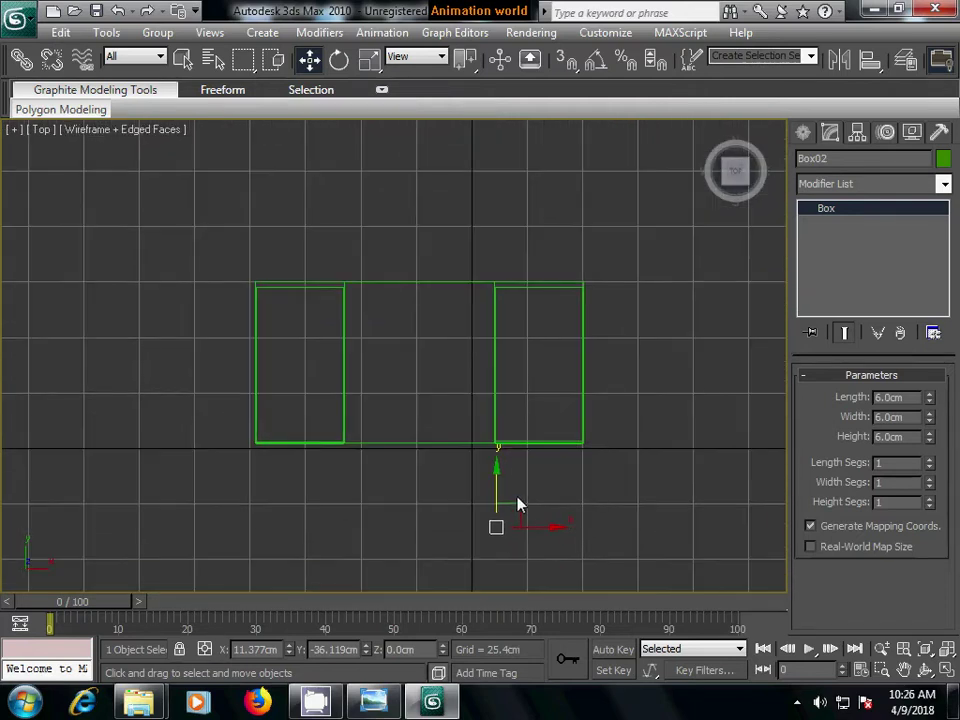
pyautogui.moveTo(497, 472); pyautogui.dragTo(495, 380)
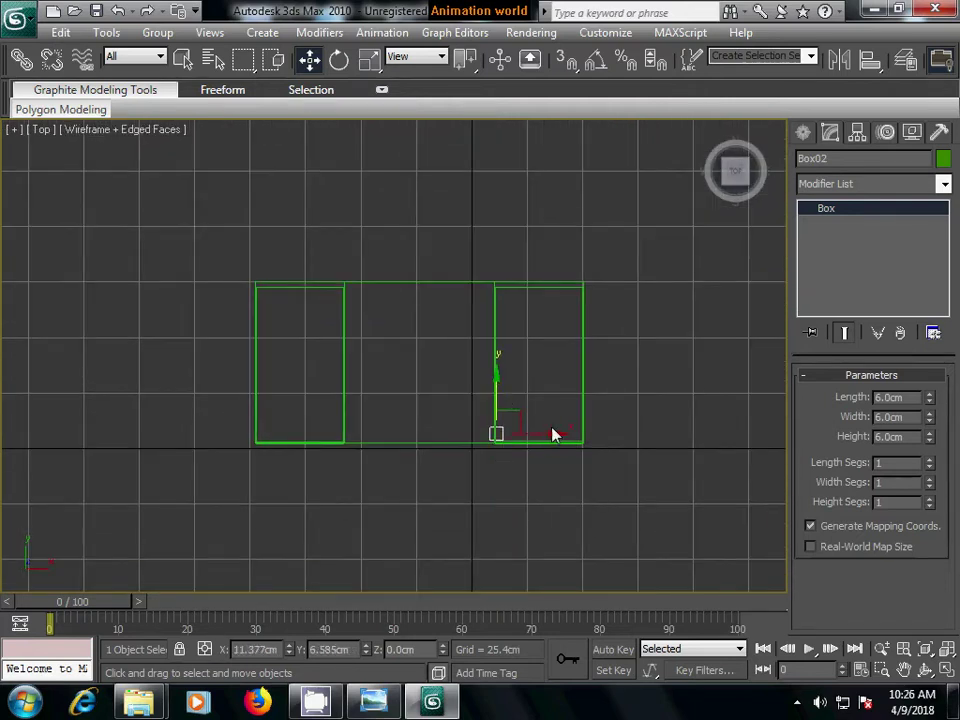
pyautogui.moveTo(553, 435); pyautogui.dragTo(630, 431)
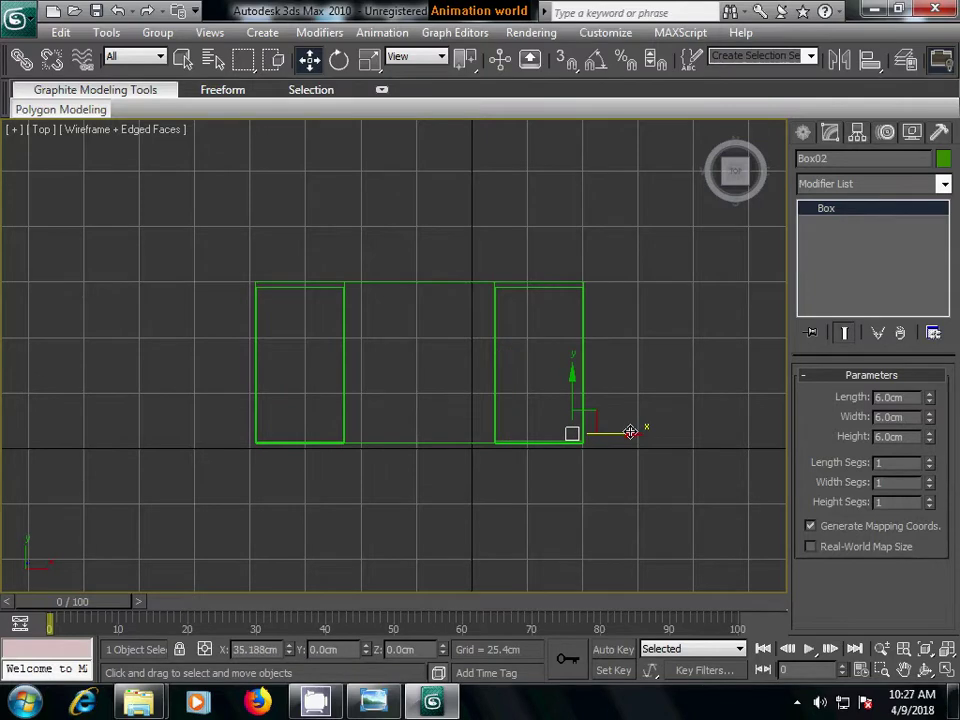
pyautogui.moveTo(619, 501); pyautogui.dragTo(572, 514, button='middle')
pyautogui.scroll(2, 572, 514)
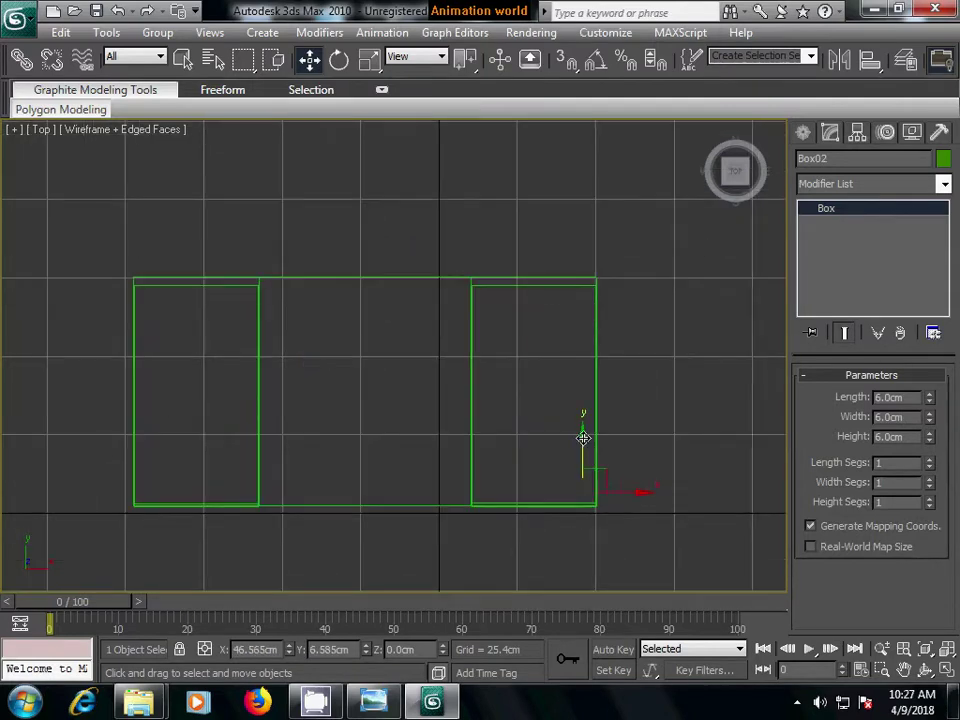
pyautogui.moveTo(583, 438)
pyautogui.mouseDown()
pyautogui.moveTo(643, 497)
pyautogui.moveTo(638, 487)
pyautogui.mouseUp()
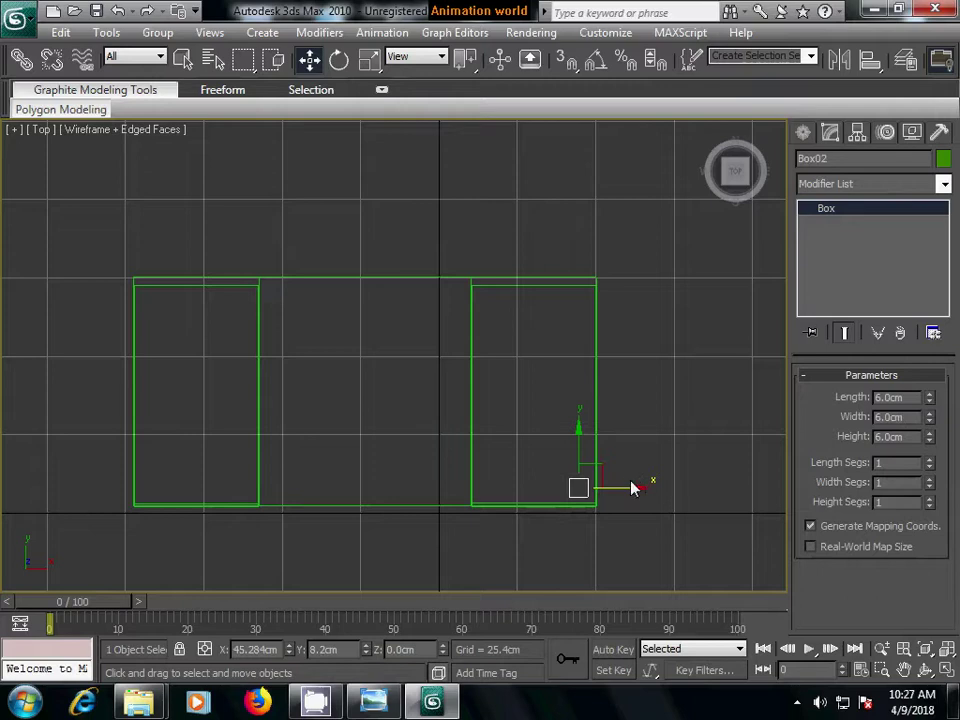
# - Copy the foot to the back-right corner, then copy both feet to the pedestal's left side
pyautogui.keyDown('shift'); pyautogui.moveTo(579, 422); pyautogui.dragTo(594, 244); pyautogui.keyUp('shift')
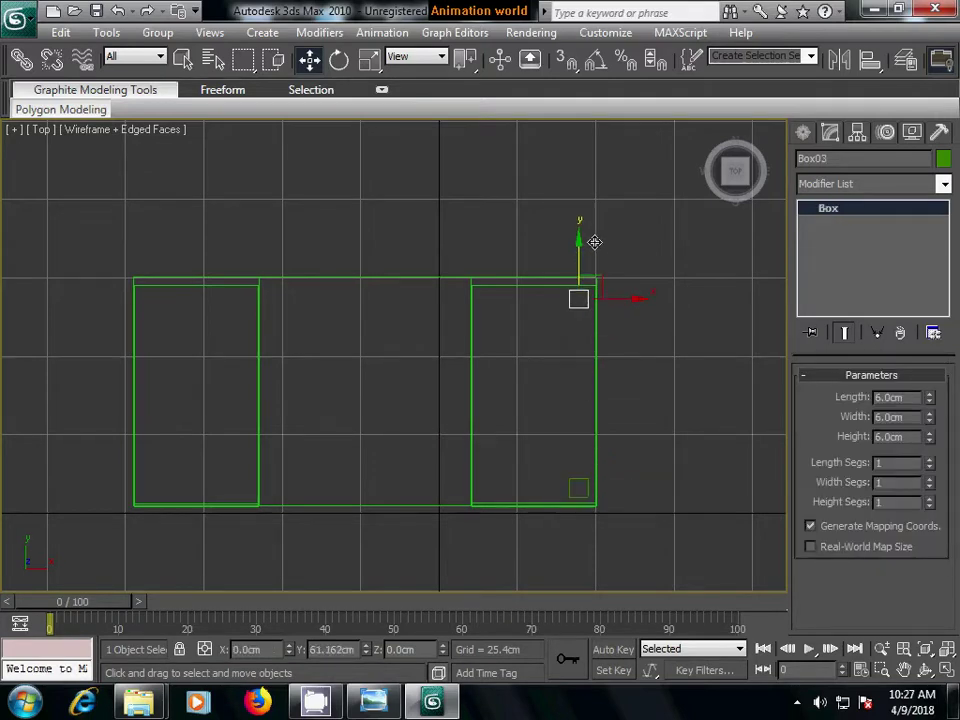
pyautogui.keyDown('shift'); pyautogui.moveTo(594, 244); pyautogui.dragTo(594, 244); pyautogui.keyUp('shift')
pyautogui.click(483, 430)
pyautogui.keyDown('ctrl'); pyautogui.click(578, 487); pyautogui.keyUp('ctrl')
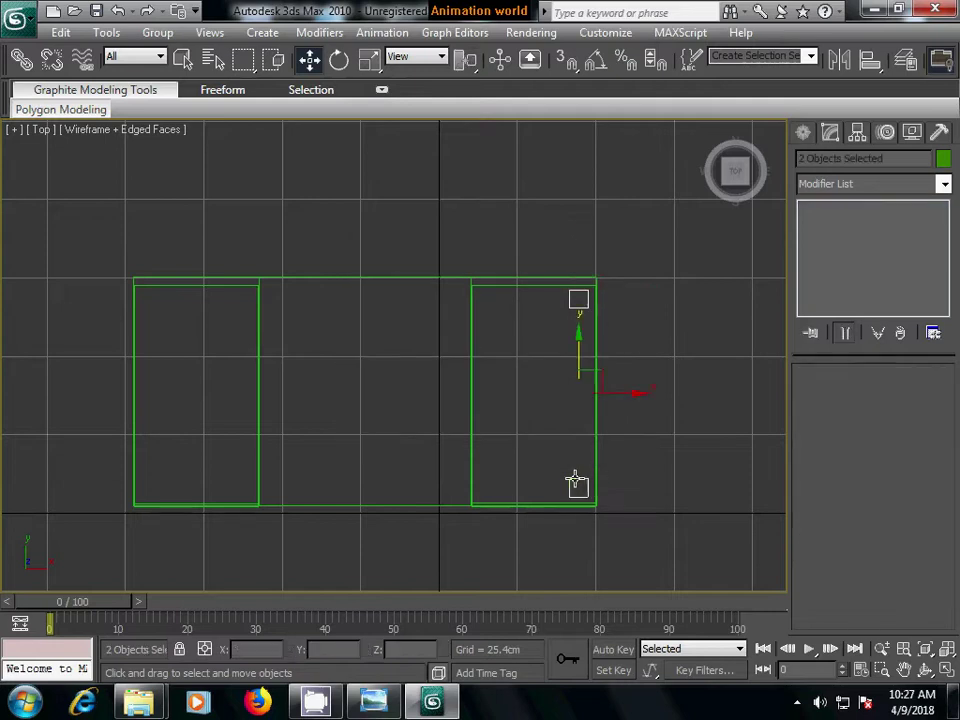
pyautogui.moveTo(638, 394); pyautogui.dragTo(546, 389)
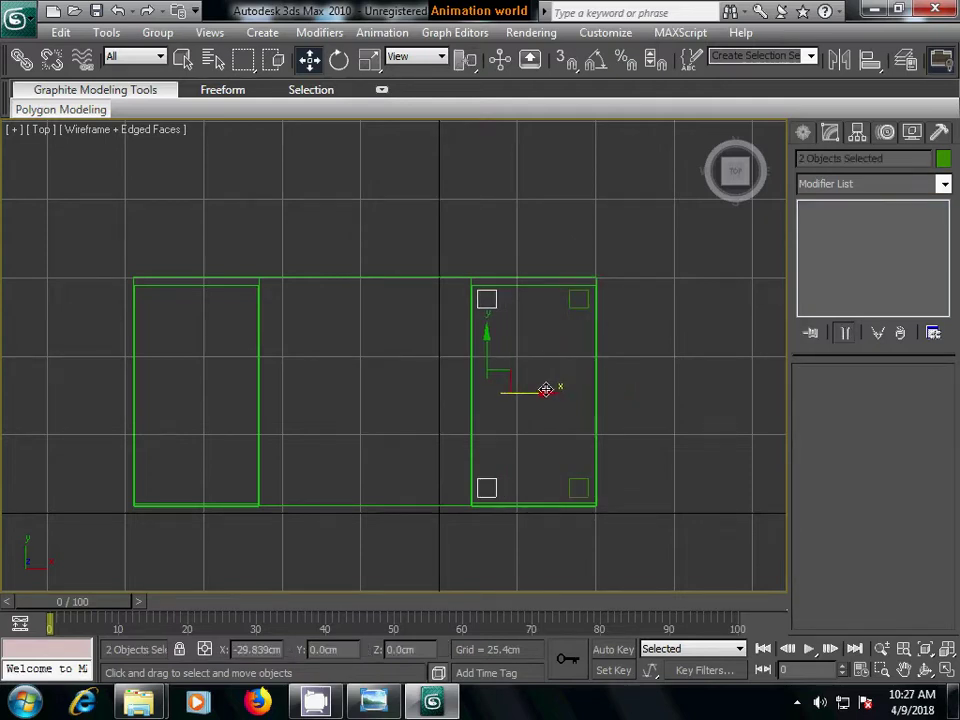
pyautogui.click(500, 430)
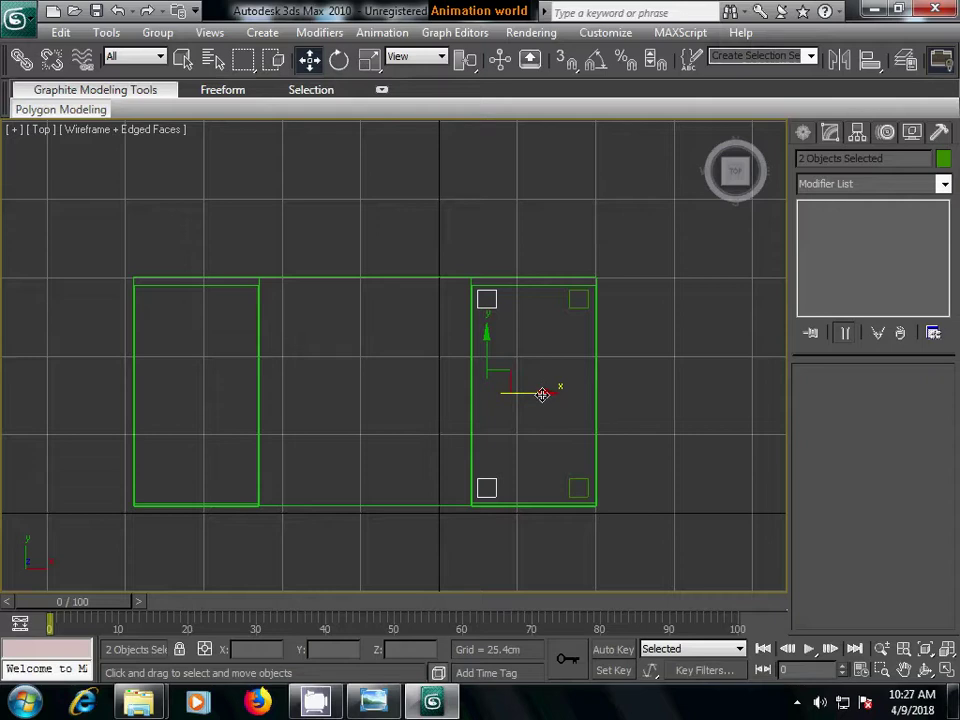
# - Copy all four feet under the left pedestal
pyautogui.keyDown('ctrl'); pyautogui.click(577, 302); pyautogui.keyUp('ctrl')
pyautogui.keyDown('ctrl'); pyautogui.click(579, 486); pyautogui.keyUp('ctrl')
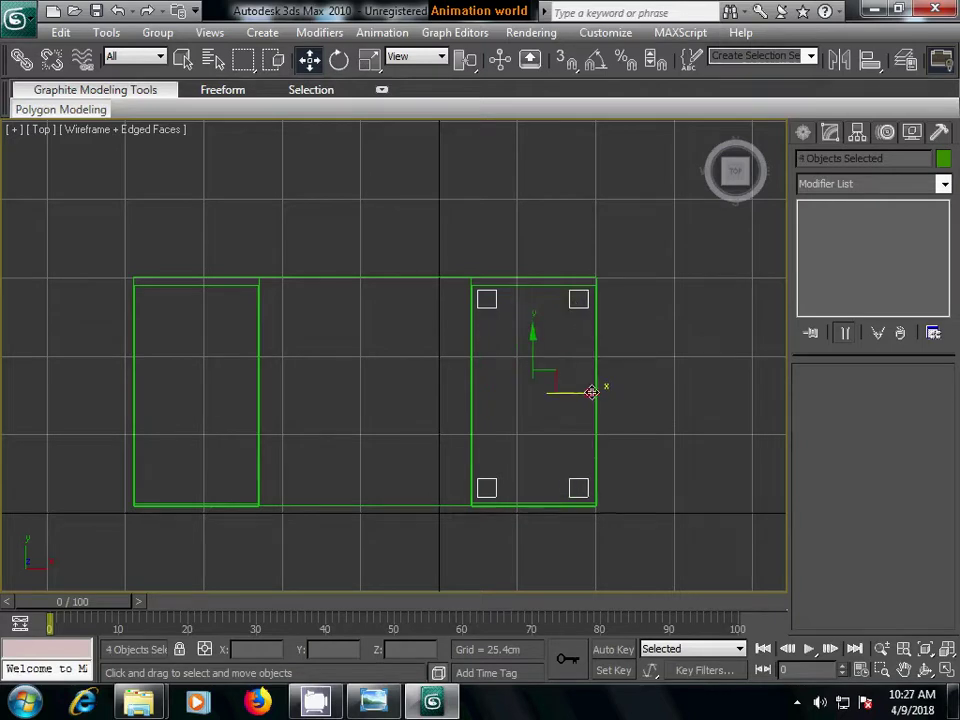
pyautogui.keyDown('shift'); pyautogui.moveTo(591, 391); pyautogui.dragTo(254, 391); pyautogui.keyUp('shift')
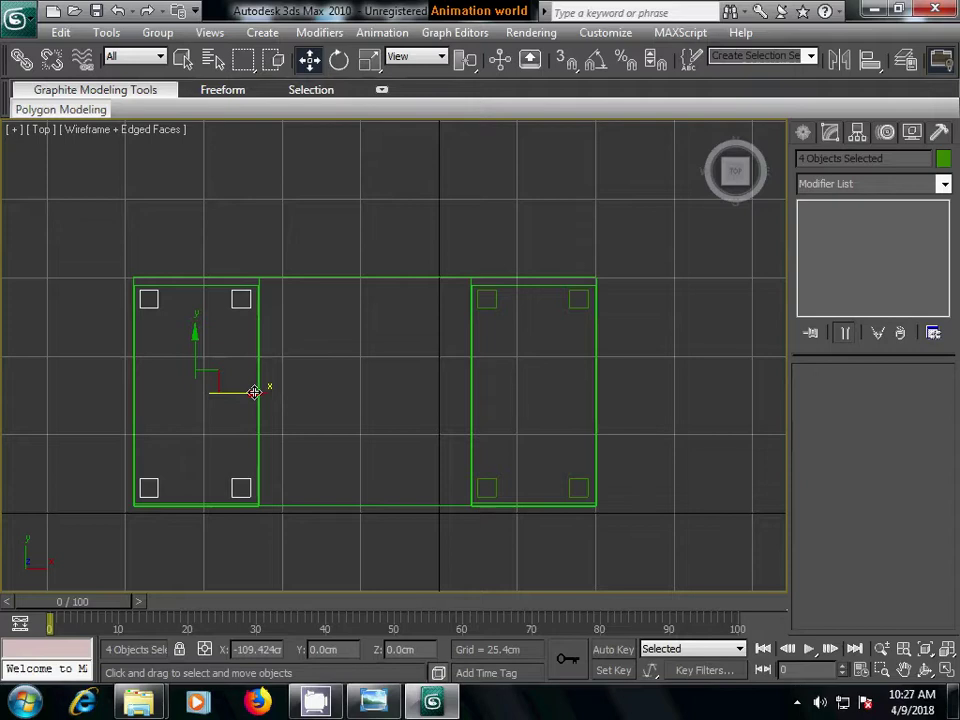
pyautogui.keyDown('shift'); pyautogui.moveTo(254, 391); pyautogui.dragTo(253, 391); pyautogui.keyUp('shift')
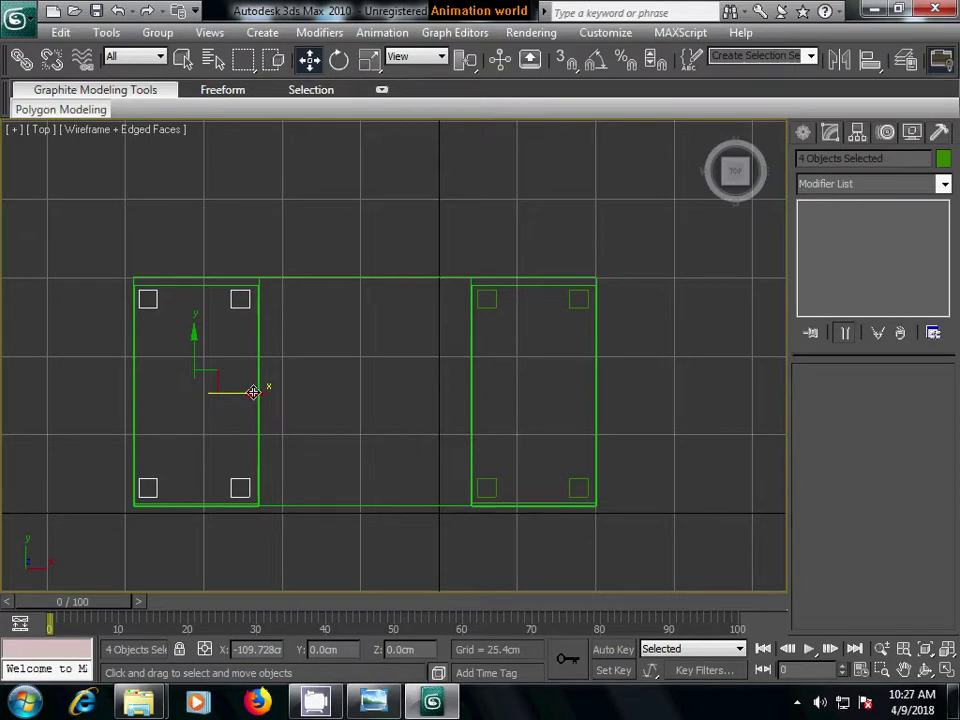
pyautogui.click(476, 430)
# - Clear the selection and frame the whole desk in the front view
pyautogui.click(645, 441)
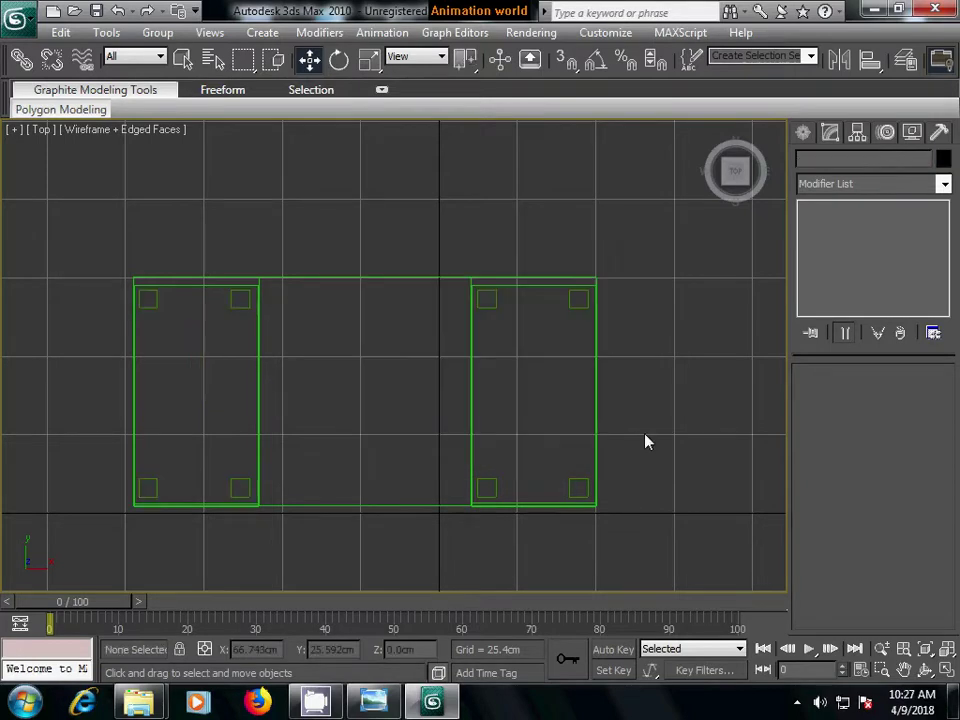
pyautogui.press('p')
pyautogui.scroll(5, 497, 510)
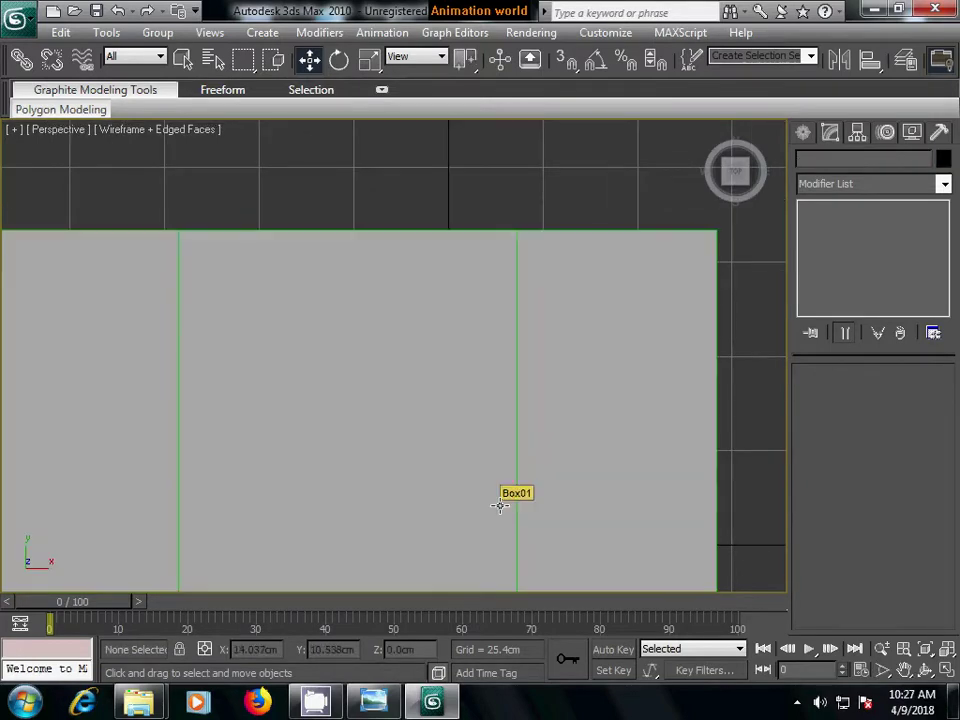
pyautogui.scroll(-5, 491, 506)
pyautogui.moveTo(491, 500)
pyautogui.keyDown('alt'); pyautogui.mouseDown(button='middle')
pyautogui.moveTo(461, 328)
pyautogui.moveTo(478, 343)
pyautogui.moveTo(491, 463)
pyautogui.moveTo(506, 489)
pyautogui.mouseUp(button='middle'); pyautogui.keyUp('alt')
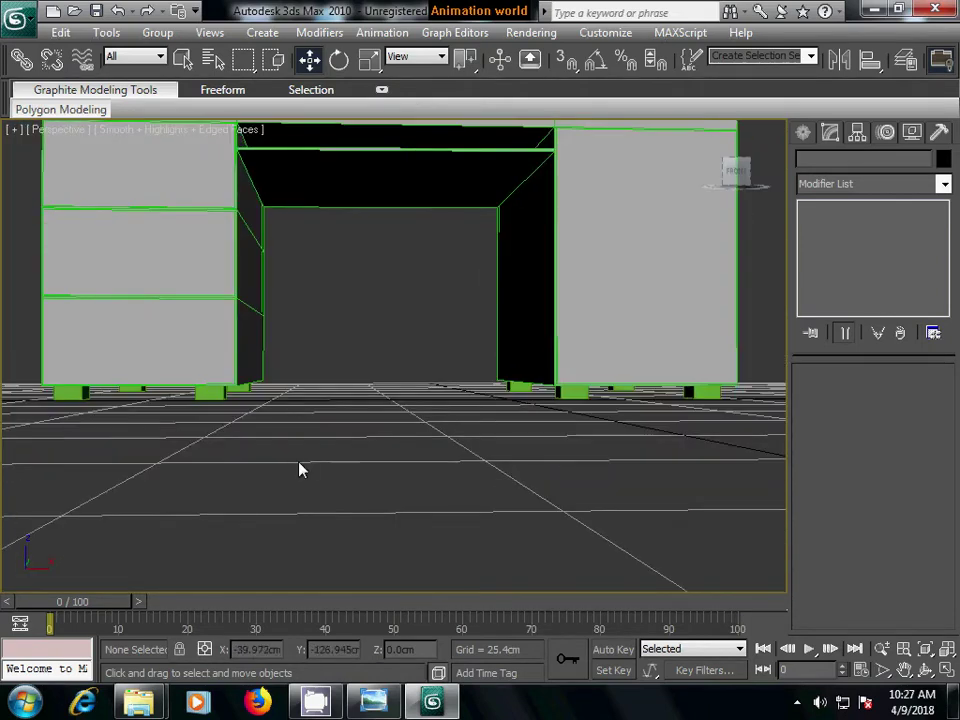
pyautogui.press('f')
pyautogui.scroll(3, 274, 450)
pyautogui.scroll(2, 369, 450)
pyautogui.moveTo(651, 439); pyautogui.dragTo(237, 411, button='middle')
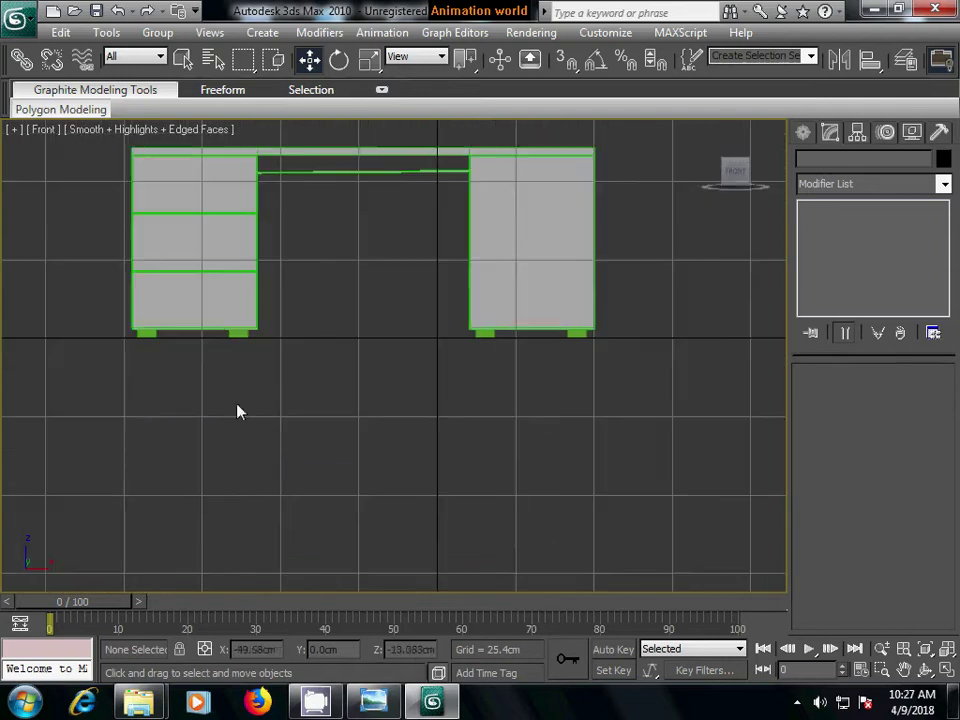
# - Assign the second sample slot's 02 - Default material to all eight desk pieces
pyautogui.moveTo(116, 338); pyautogui.dragTo(650, 414)
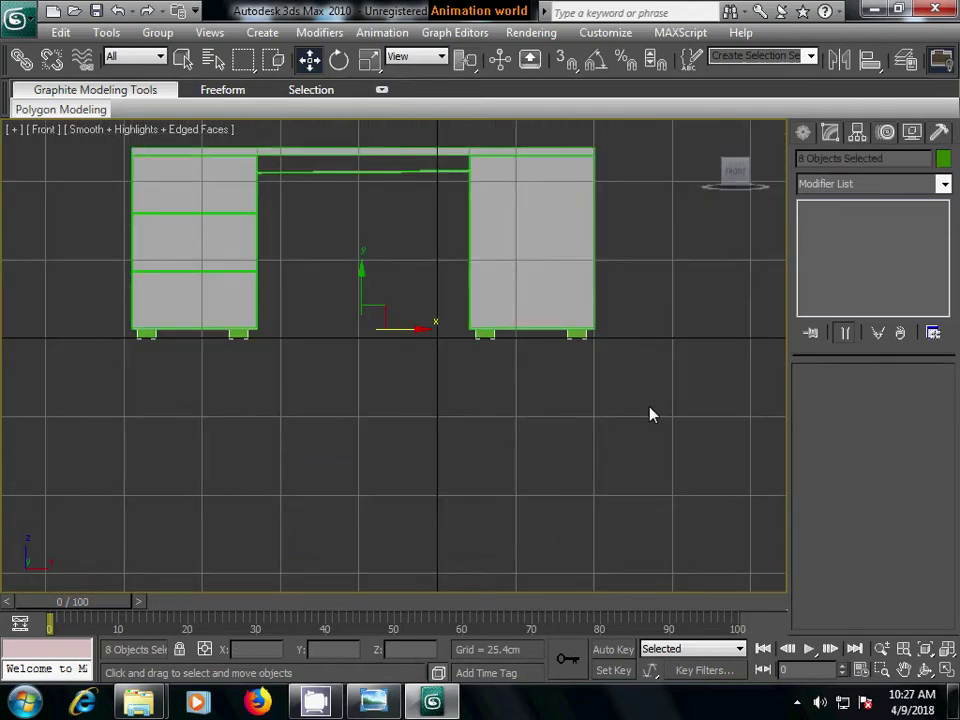
pyautogui.press('m')
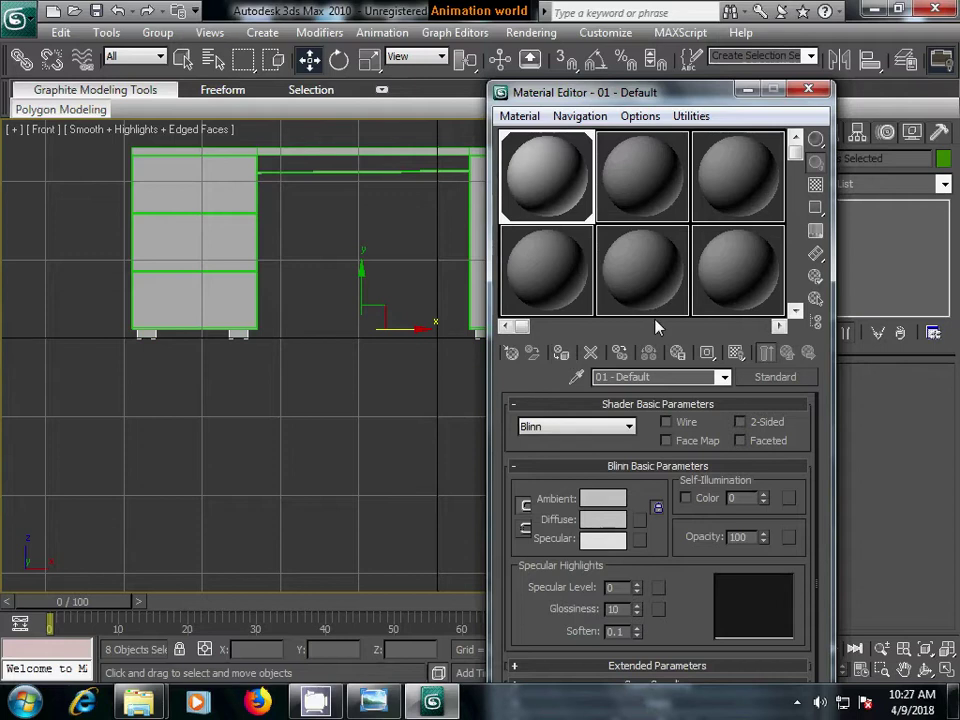
pyautogui.click(628, 195)
pyautogui.click(561, 353)
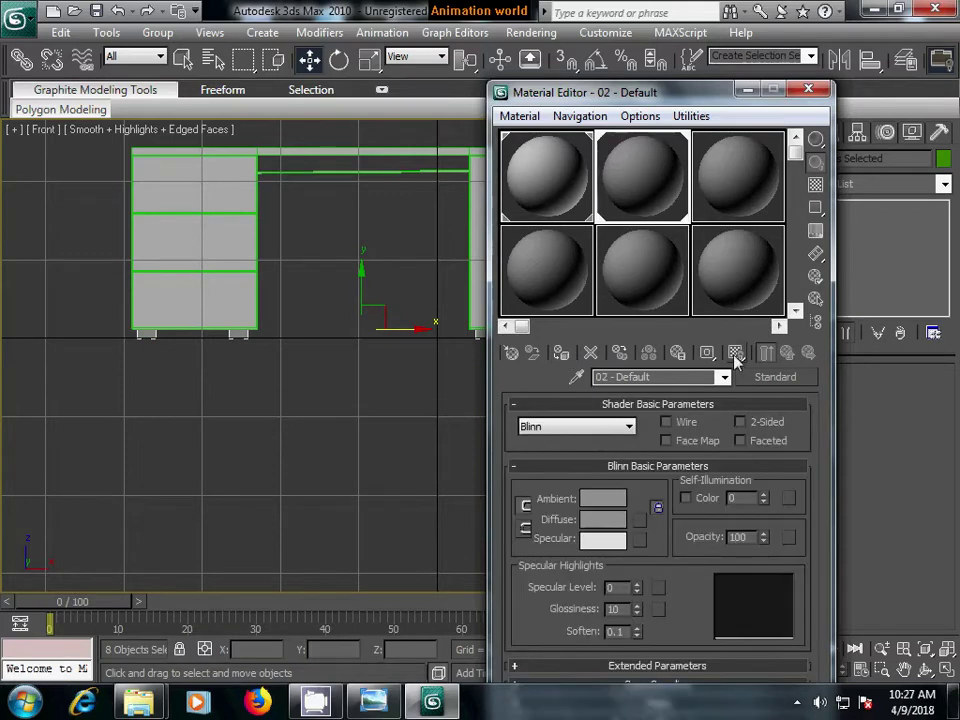
pyautogui.press('m')
# - Deselect and orbit the perspective view to inspect the left pedestal's side
pyautogui.click(554, 438)
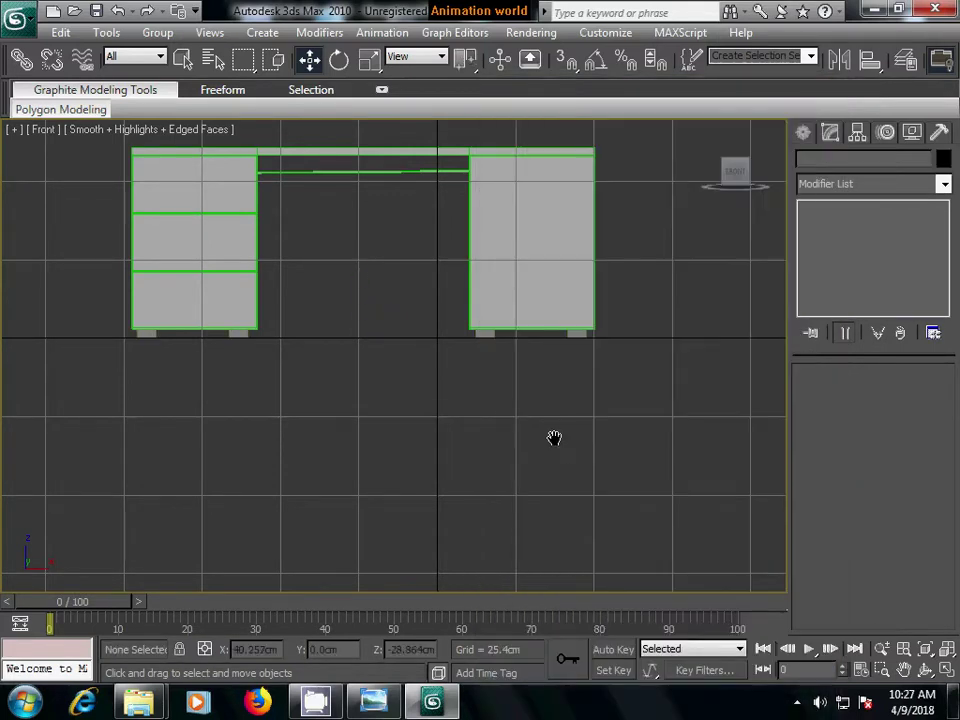
pyautogui.moveTo(554, 438); pyautogui.dragTo(551, 446, button='middle')
pyautogui.press('p')
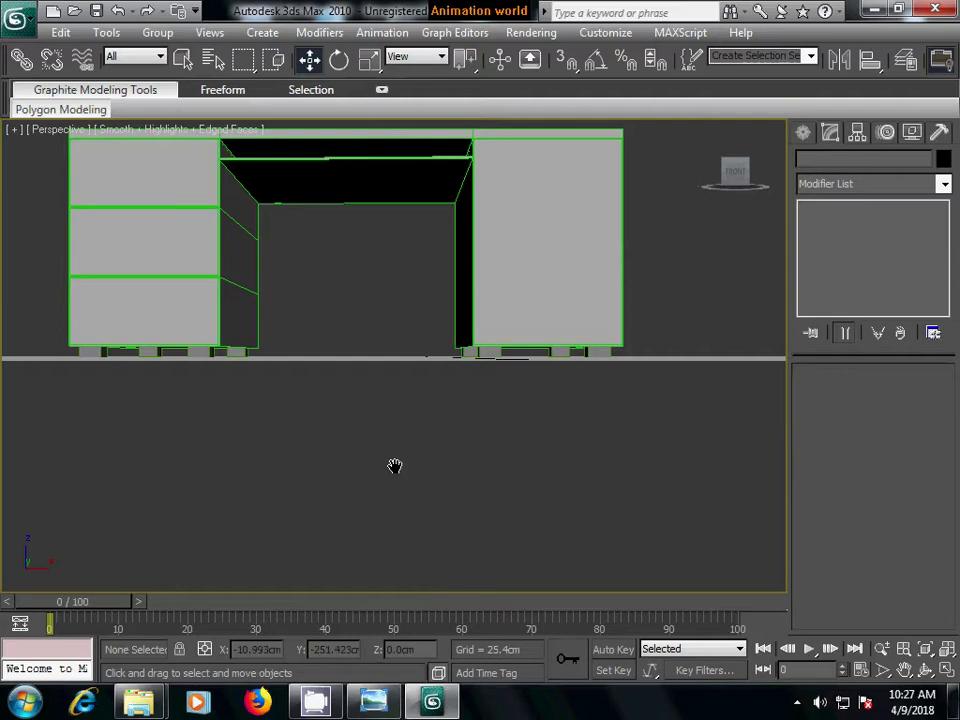
pyautogui.moveTo(394, 465); pyautogui.dragTo(420, 465, button='middle')
pyautogui.moveTo(422, 390)
pyautogui.keyDown('alt'); pyautogui.mouseDown(button='middle')
pyautogui.moveTo(476, 444)
pyautogui.moveTo(514, 435)
pyautogui.moveTo(456, 467)
pyautogui.mouseUp(button='middle'); pyautogui.keyUp('alt')
pyautogui.scroll(5, 457, 467)
pyautogui.keyDown('alt'); pyautogui.moveTo(276, 446); pyautogui.dragTo(750, 336, button='middle'); pyautogui.keyUp('alt')
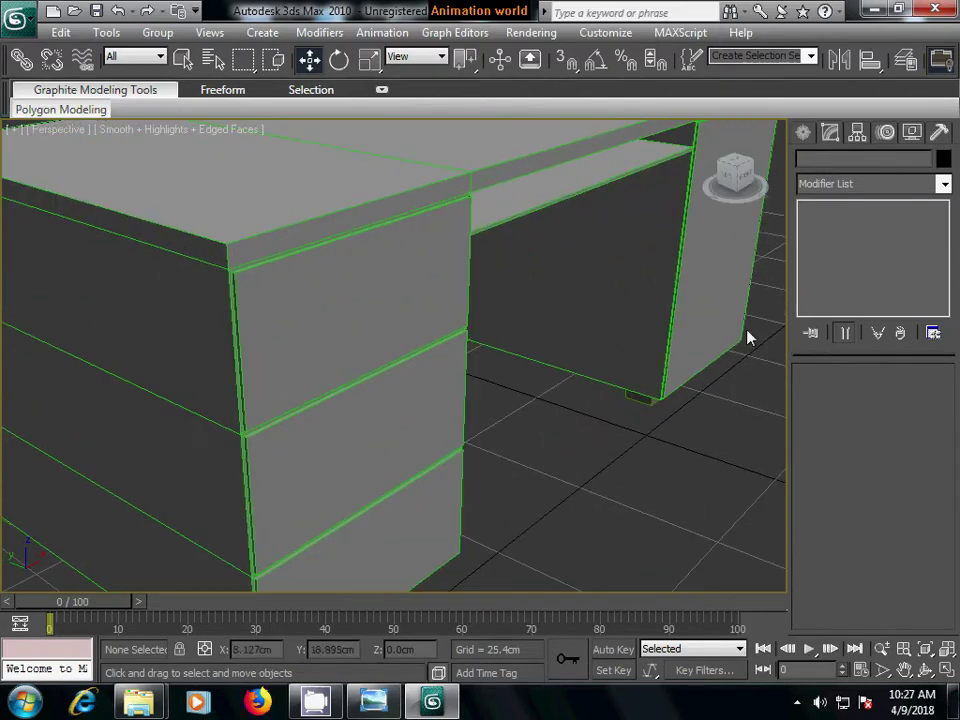
# - Draw a small Box on the left pedestal's top drawer front in front view
pyautogui.press('f')
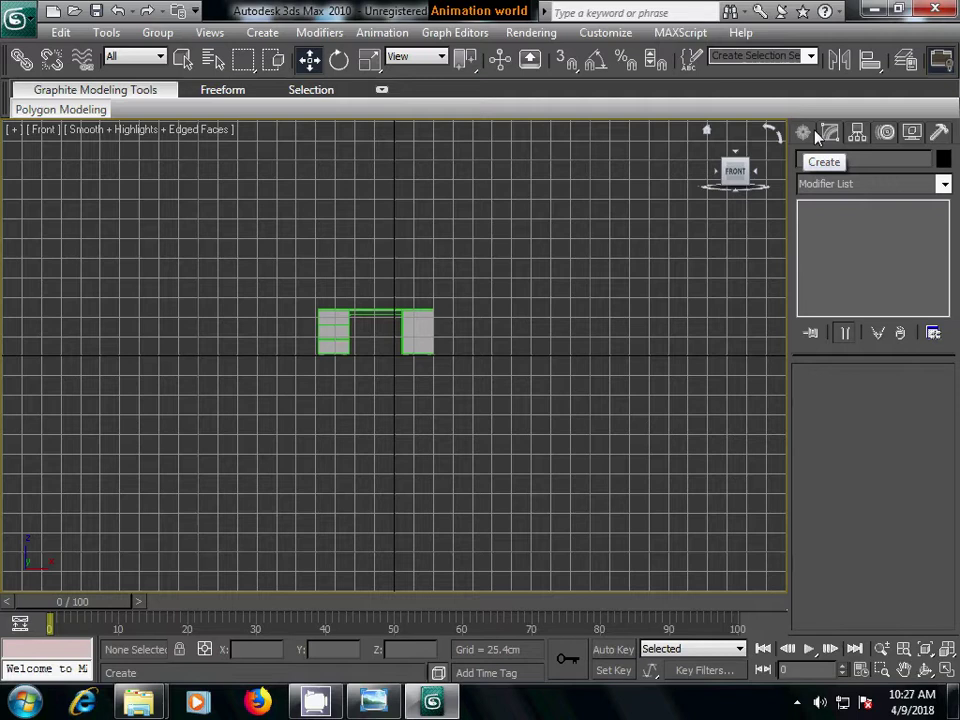
pyautogui.click(803, 133)
pyautogui.click(836, 253)
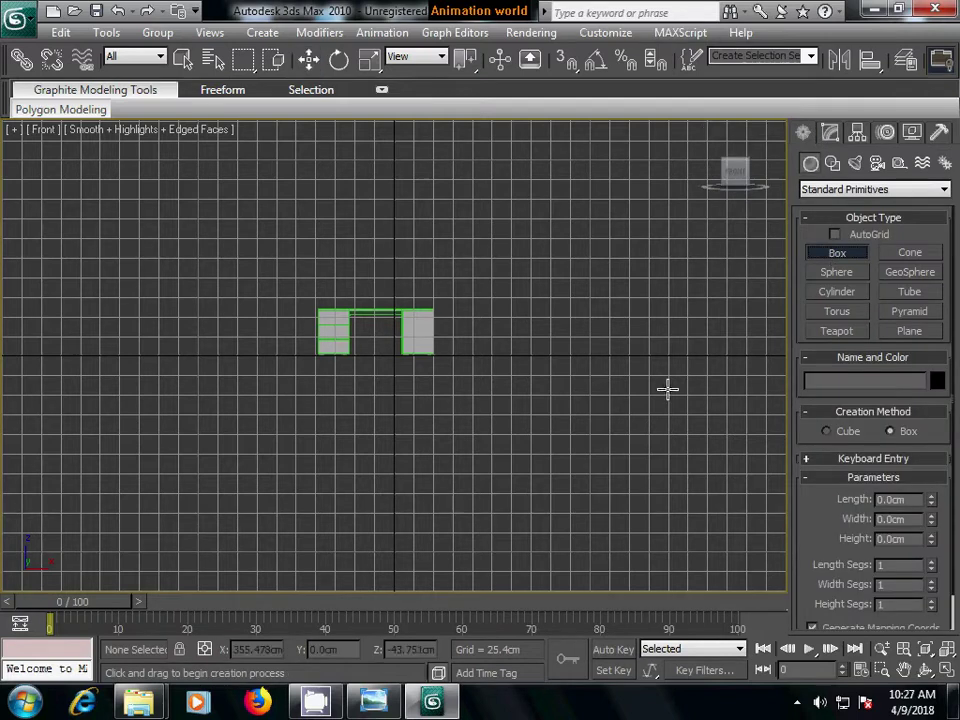
pyautogui.scroll(5, 461, 407)
pyautogui.moveTo(461, 407)
pyautogui.mouseDown(button='middle')
pyautogui.moveTo(512, 407)
pyautogui.moveTo(555, 458)
pyautogui.mouseUp(button='middle')
pyautogui.scroll(3, 514, 403)
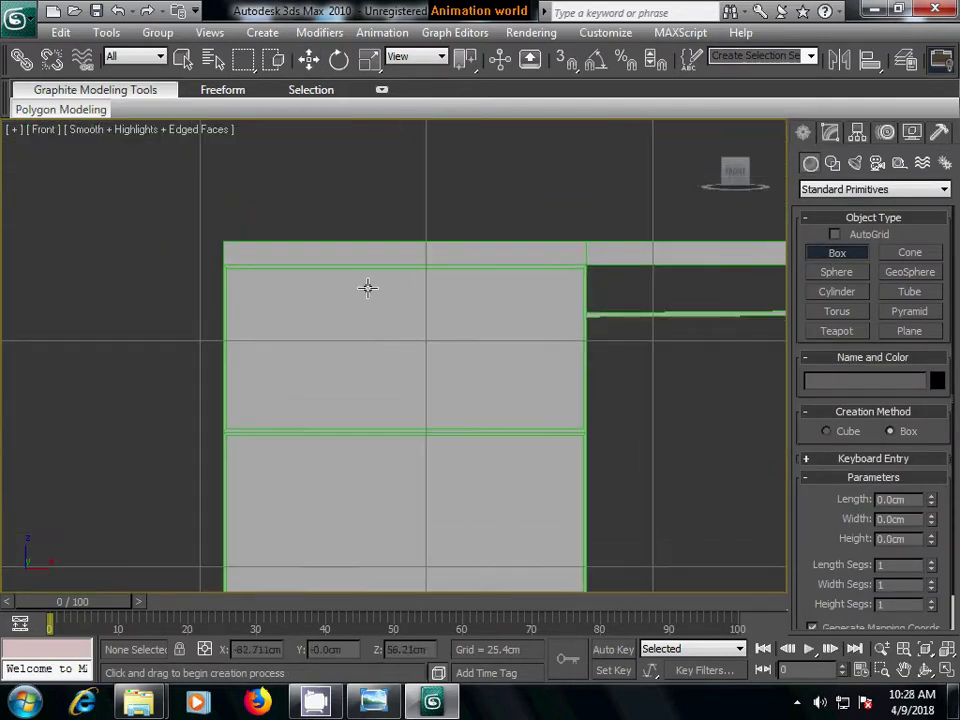
pyautogui.moveTo(360, 290)
pyautogui.mouseDown()
pyautogui.moveTo(413, 302)
pyautogui.moveTo(411, 292)
pyautogui.mouseUp()
# - Nudge the small box into place on the drawer and convert it to Editable Poly
pyautogui.press('p')
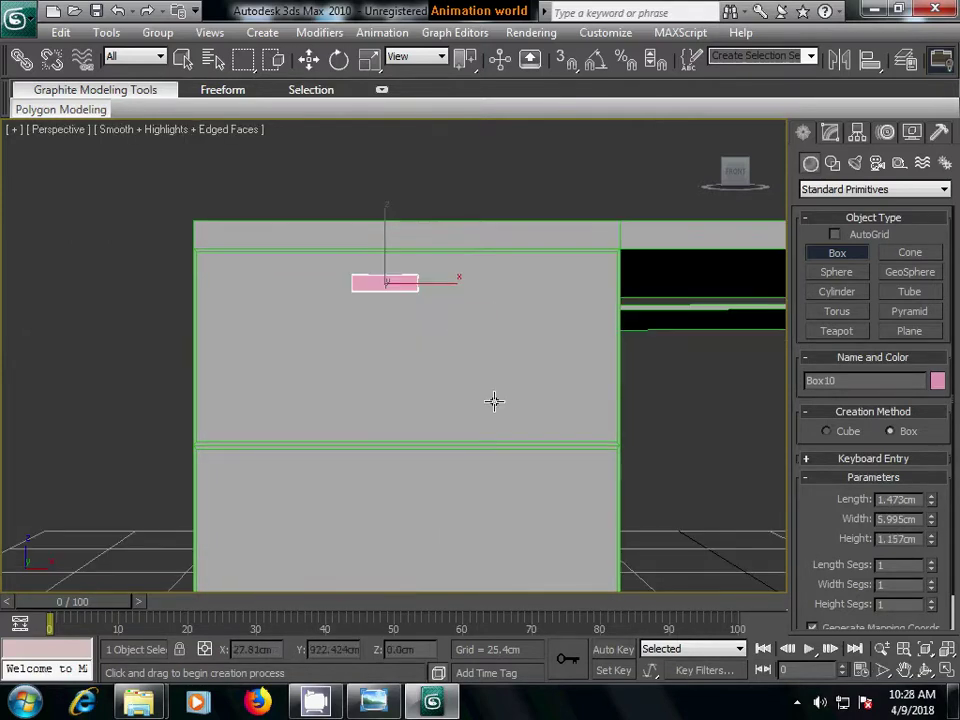
pyautogui.moveTo(475, 398)
pyautogui.keyDown('alt'); pyautogui.mouseDown(button='middle')
pyautogui.moveTo(405, 403)
pyautogui.moveTo(519, 426)
pyautogui.mouseUp(button='middle'); pyautogui.keyUp('alt')
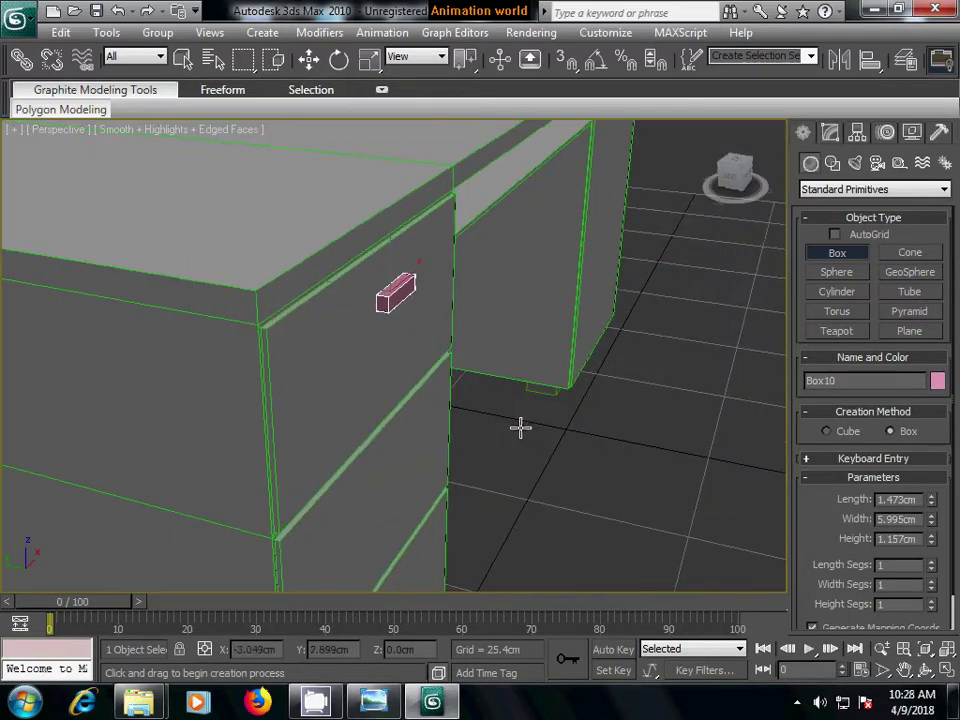
pyautogui.click(312, 62)
pyautogui.moveTo(332, 278); pyautogui.dragTo(426, 321)
pyautogui.rightClick(418, 302)
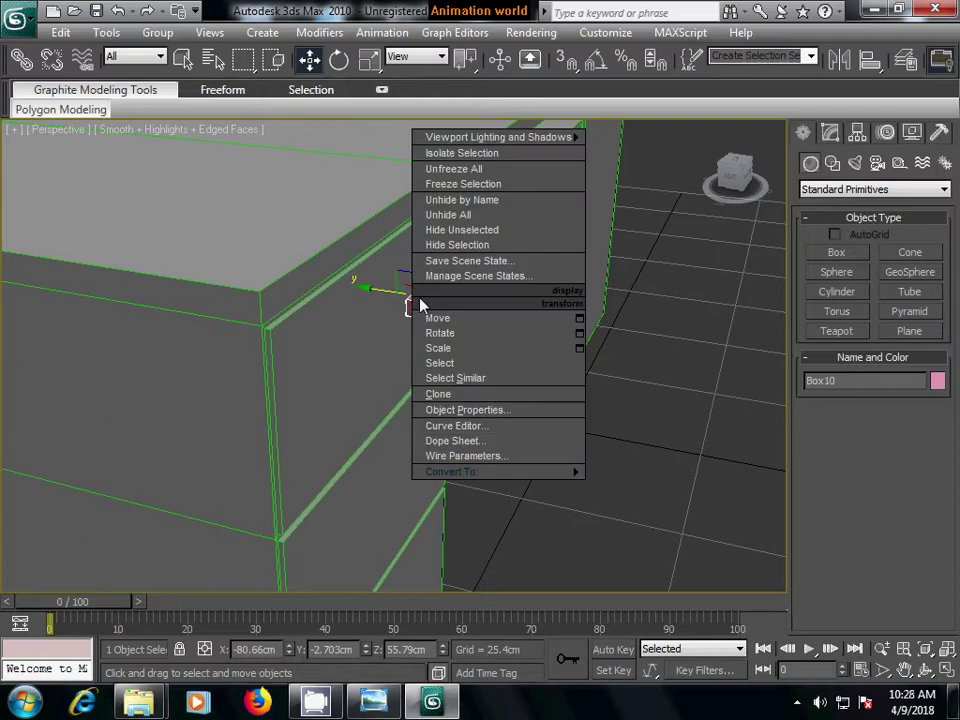
pyautogui.click(527, 476)
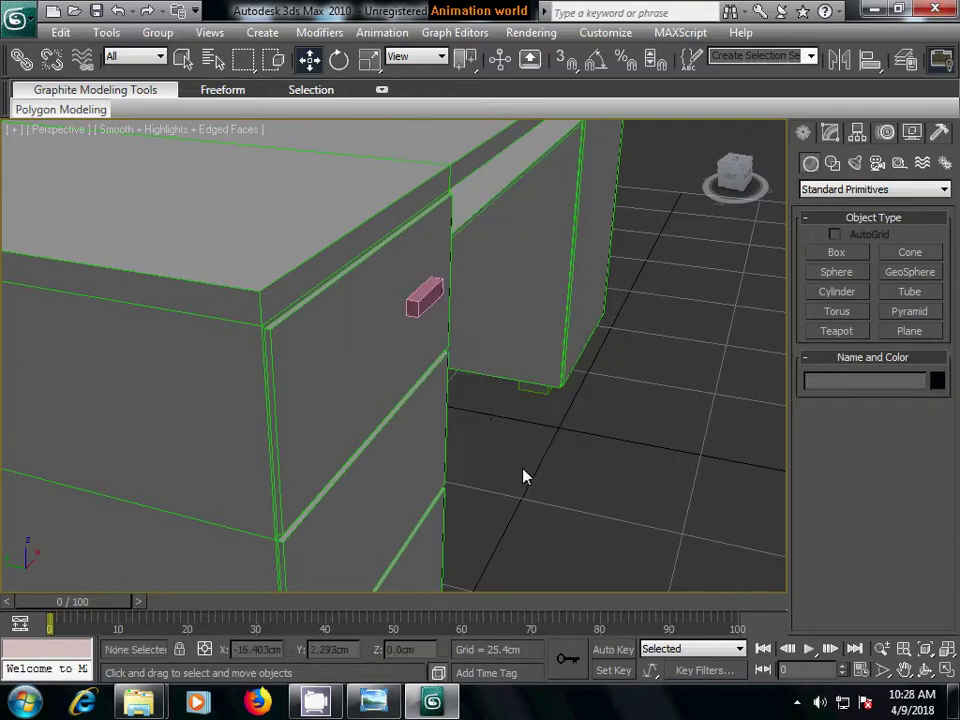
pyautogui.rightClick(420, 307)
pyautogui.click(418, 300)
pyautogui.rightClick(422, 300)
pyautogui.click(620, 482)
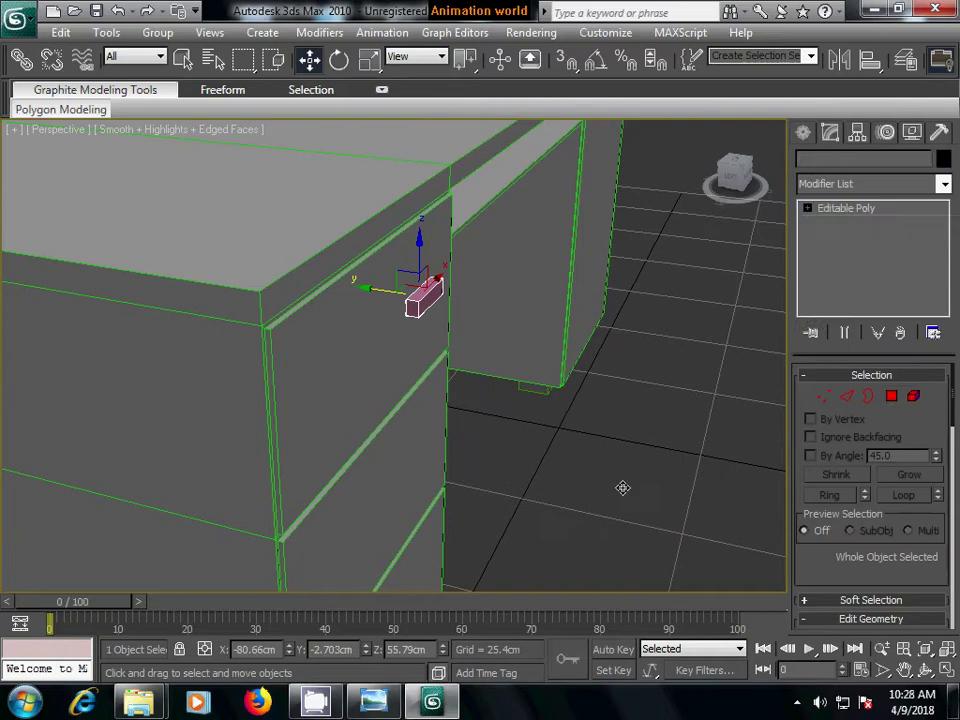
# - Pull the box's front polygon outward along Y to lengthen the handle
pyautogui.press('4')
pyautogui.scroll(2, 533, 396)
pyautogui.scroll(2, 531, 396)
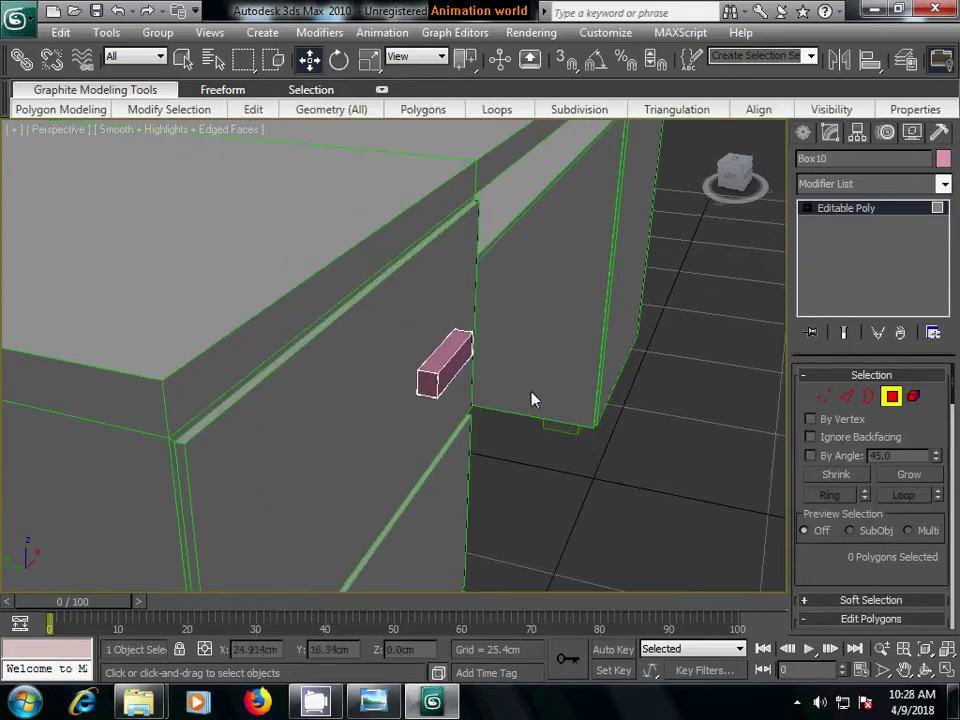
pyautogui.click(471, 374)
pyautogui.moveTo(405, 352); pyautogui.dragTo(432, 362)
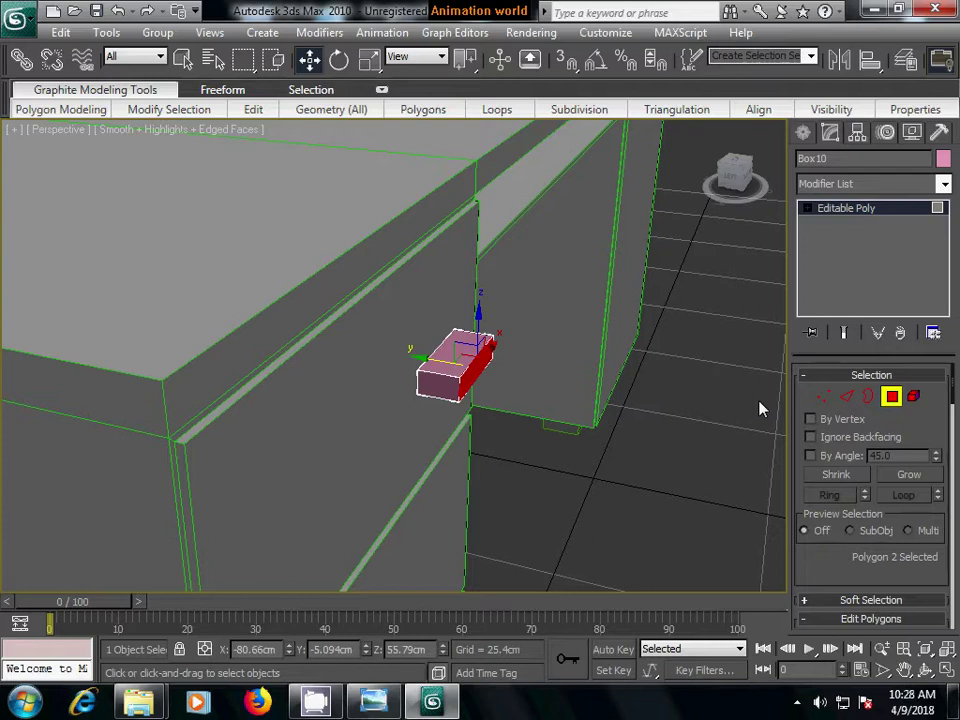
pyautogui.click(846, 396)
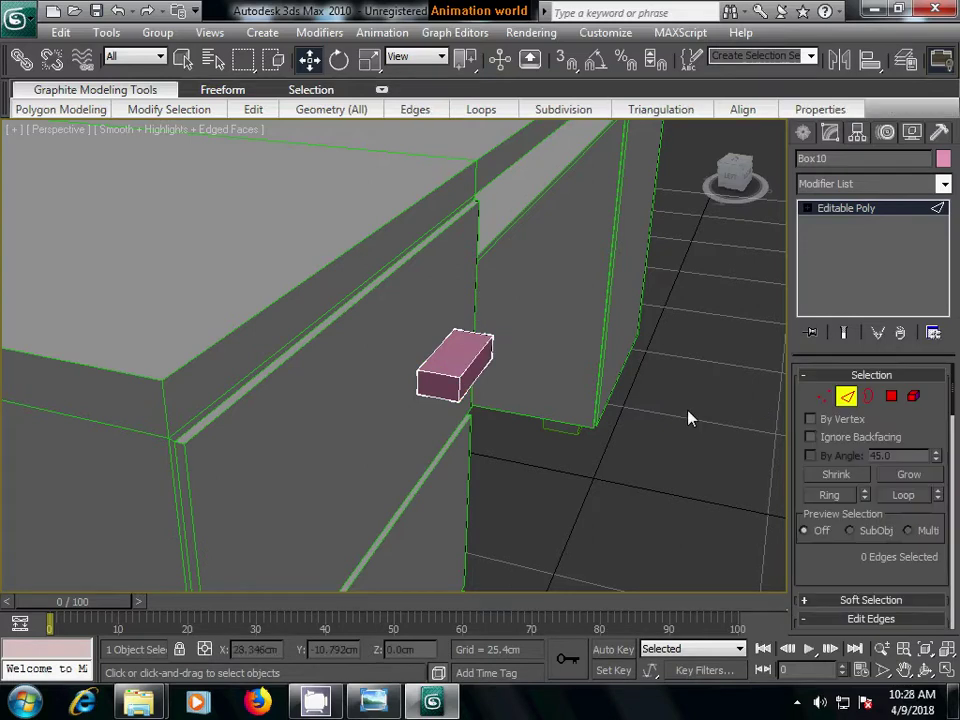
# - Connect the box's edge ring with 2 segments pinched 43
pyautogui.keyDown('alt'); pyautogui.moveTo(634, 414); pyautogui.dragTo(502, 412, button='middle'); pyautogui.keyUp('alt')
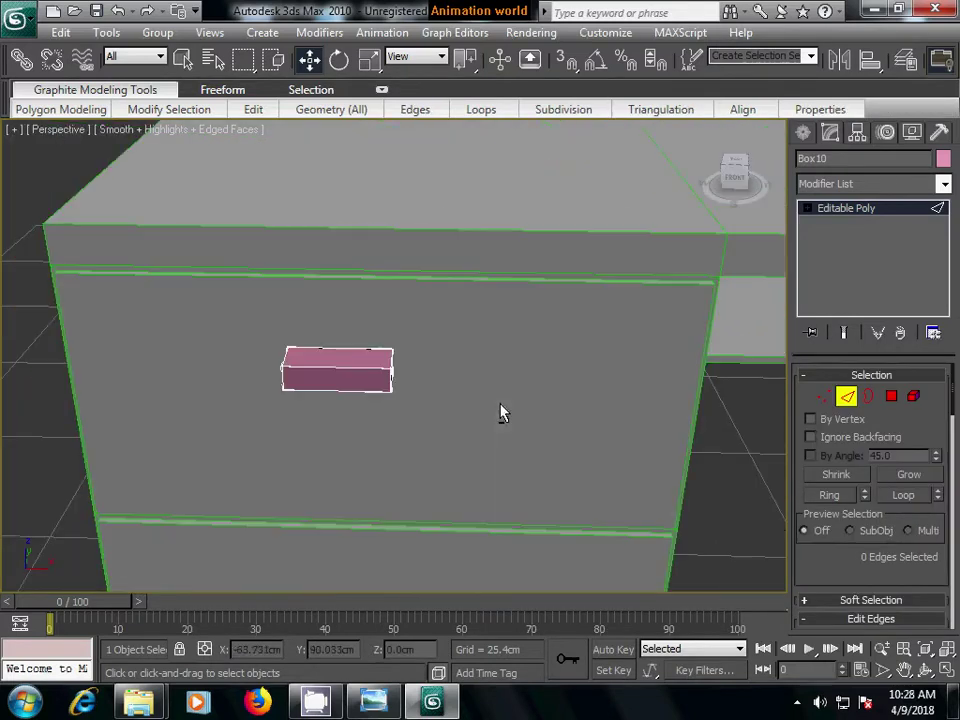
pyautogui.doubleClick(315, 347)
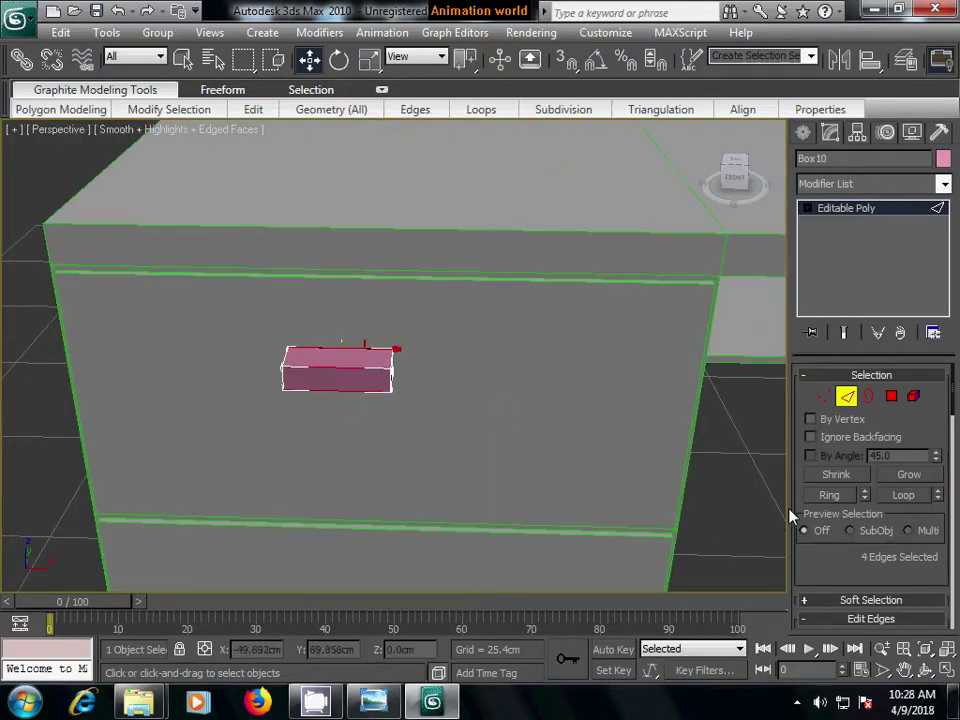
pyautogui.scroll(-3, 838, 561)
pyautogui.click(933, 570)
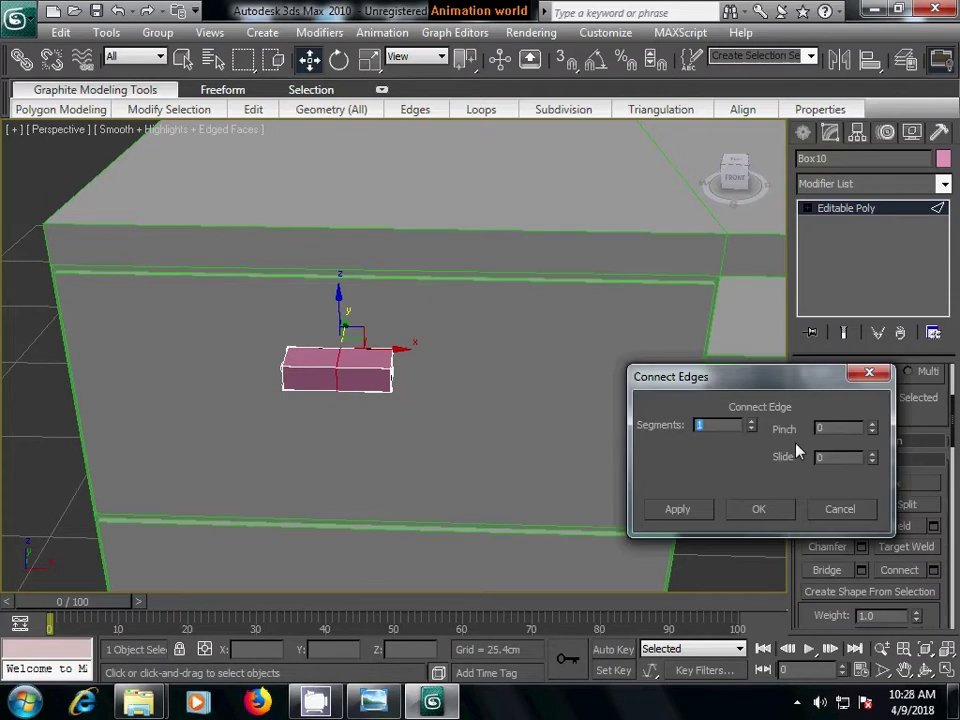
pyautogui.click(751, 421)
pyautogui.moveTo(871, 428); pyautogui.dragTo(866, 336)
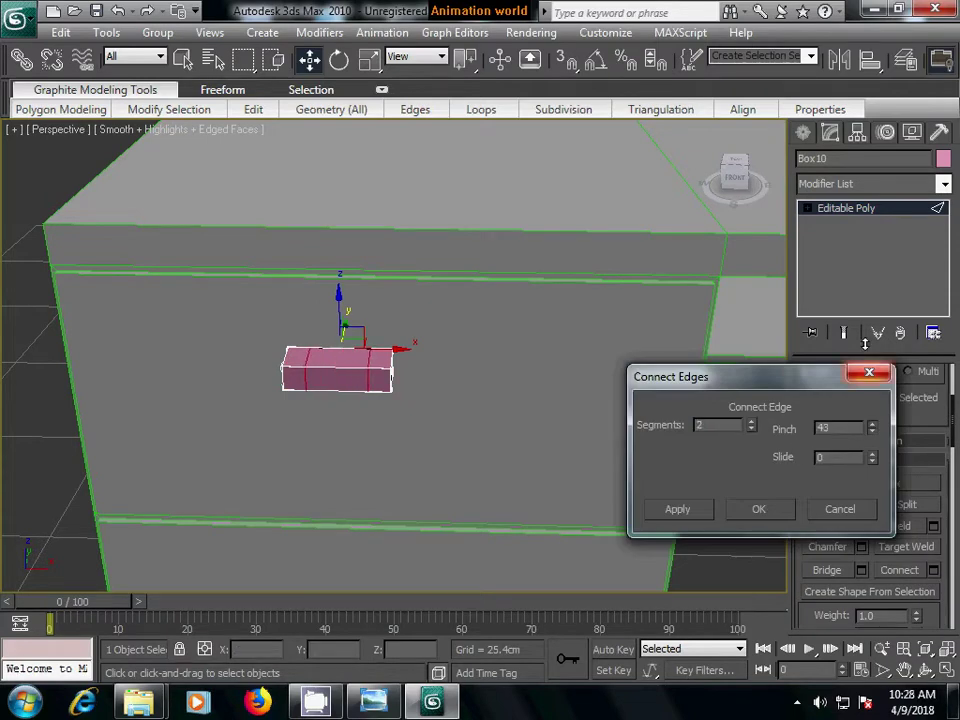
pyautogui.click(760, 510)
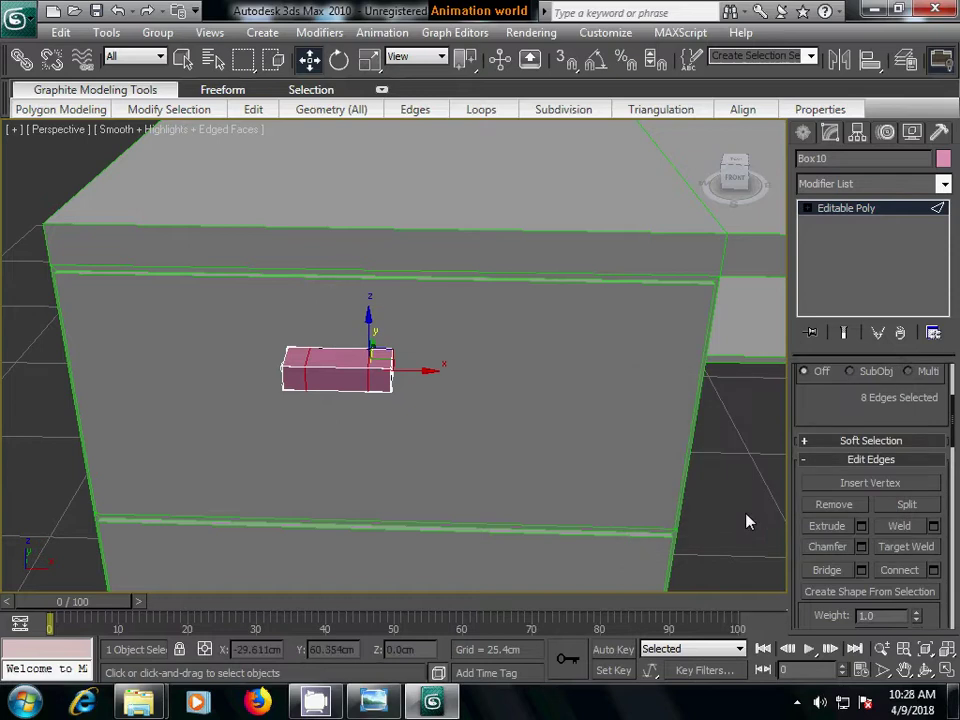
# - Connect the crossing edge ring with another 2 pinched segments
pyautogui.keyDown('alt'); pyautogui.moveTo(505, 510); pyautogui.dragTo(521, 497, button='middle'); pyautogui.keyUp('alt')
pyautogui.click(521, 497)
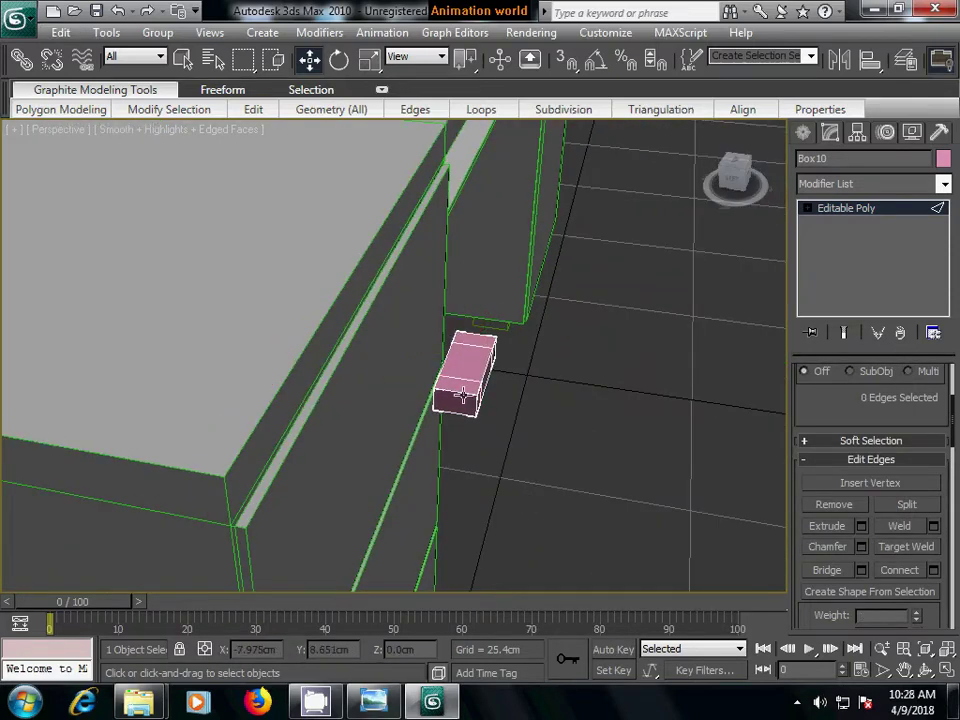
pyautogui.click(463, 395)
pyautogui.moveTo(807, 400)
pyautogui.mouseDown()
pyautogui.moveTo(807, 490)
pyautogui.moveTo(849, 390)
pyautogui.mouseUp()
pyautogui.click(769, 424)
pyautogui.click(933, 520)
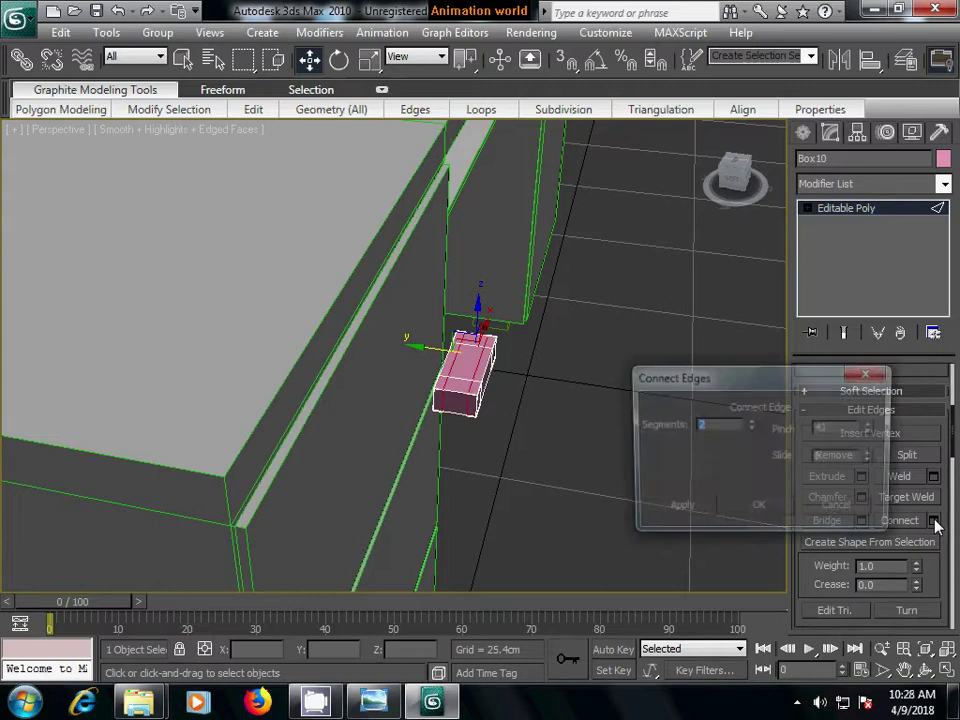
pyautogui.click(751, 429)
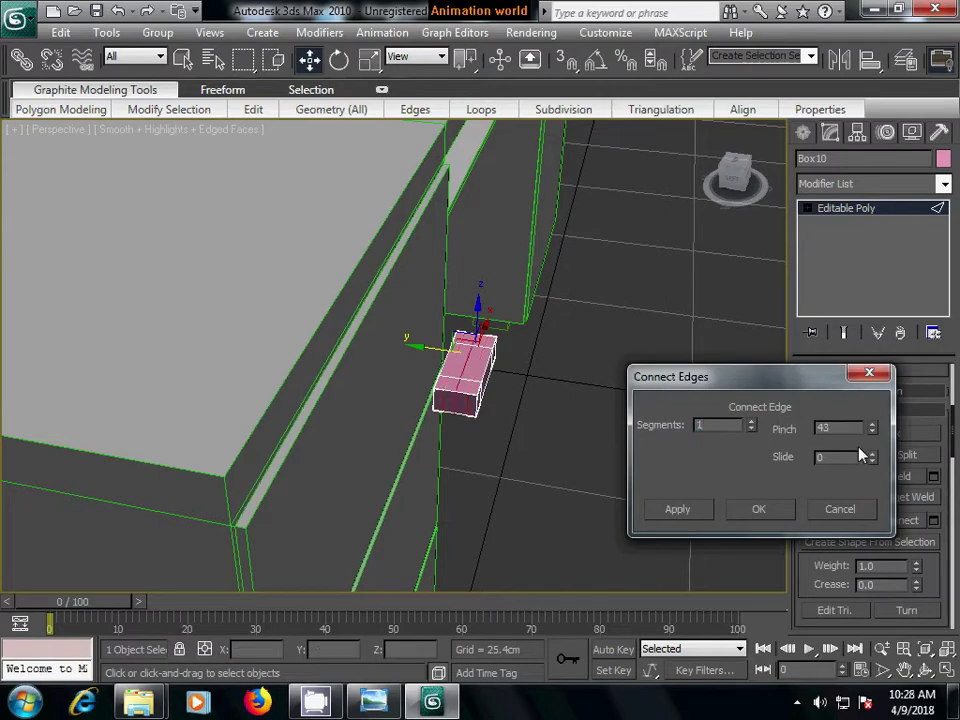
pyautogui.click(751, 421)
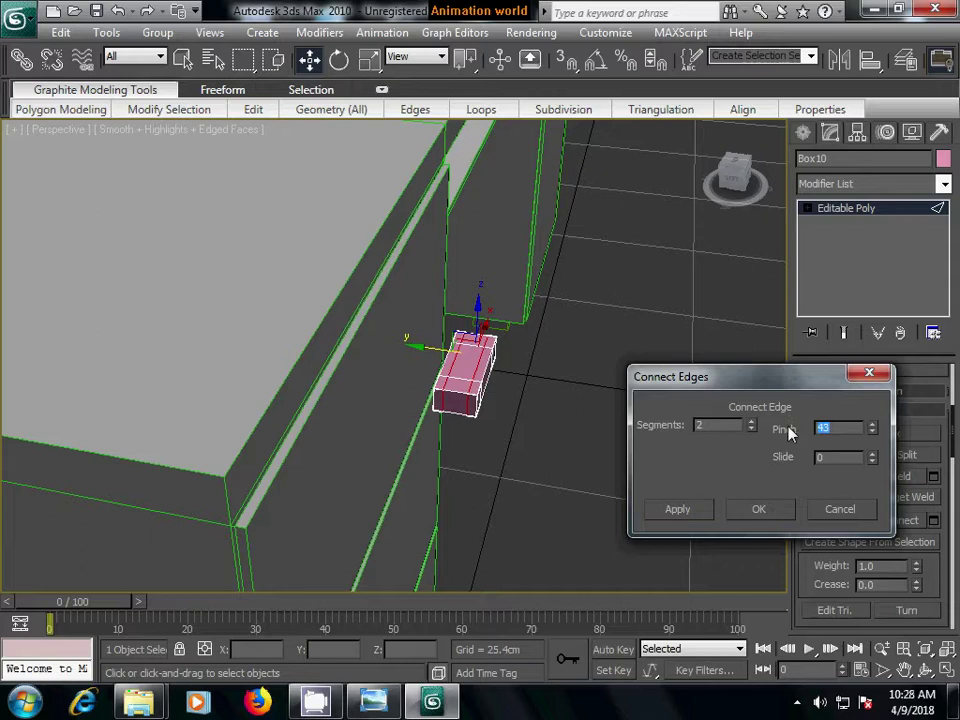
pyautogui.write('0')
pyautogui.click(758, 509)
pyautogui.scroll(2, 516, 470)
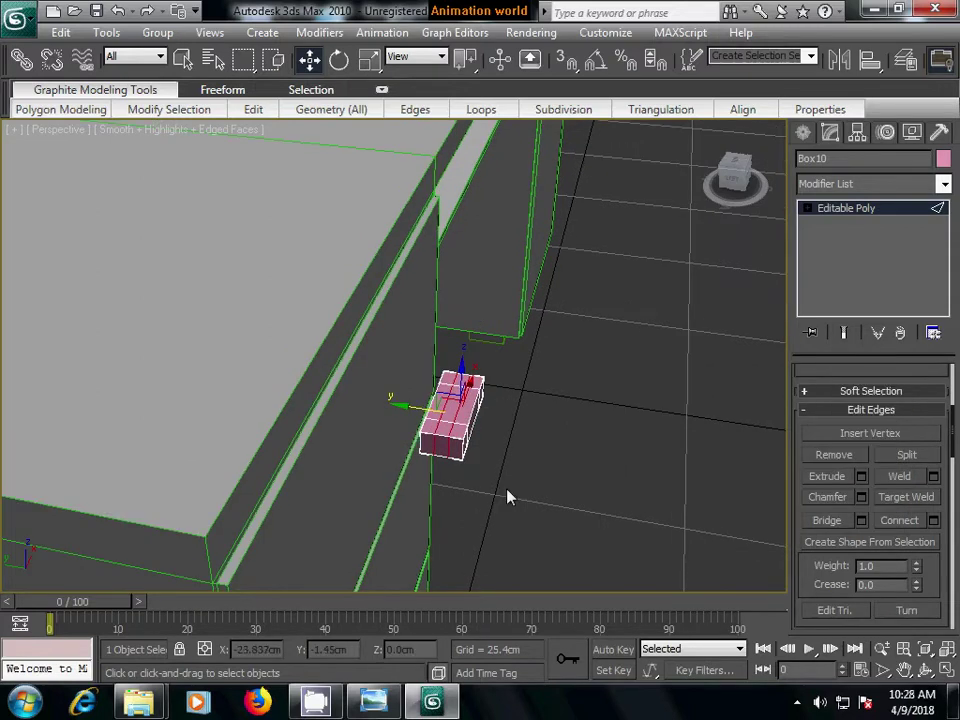
pyautogui.scroll(2, 512, 495)
pyautogui.click(574, 480)
pyautogui.keyDown('alt'); pyautogui.moveTo(574, 480); pyautogui.dragTo(574, 463, button='middle'); pyautogui.keyUp('alt')
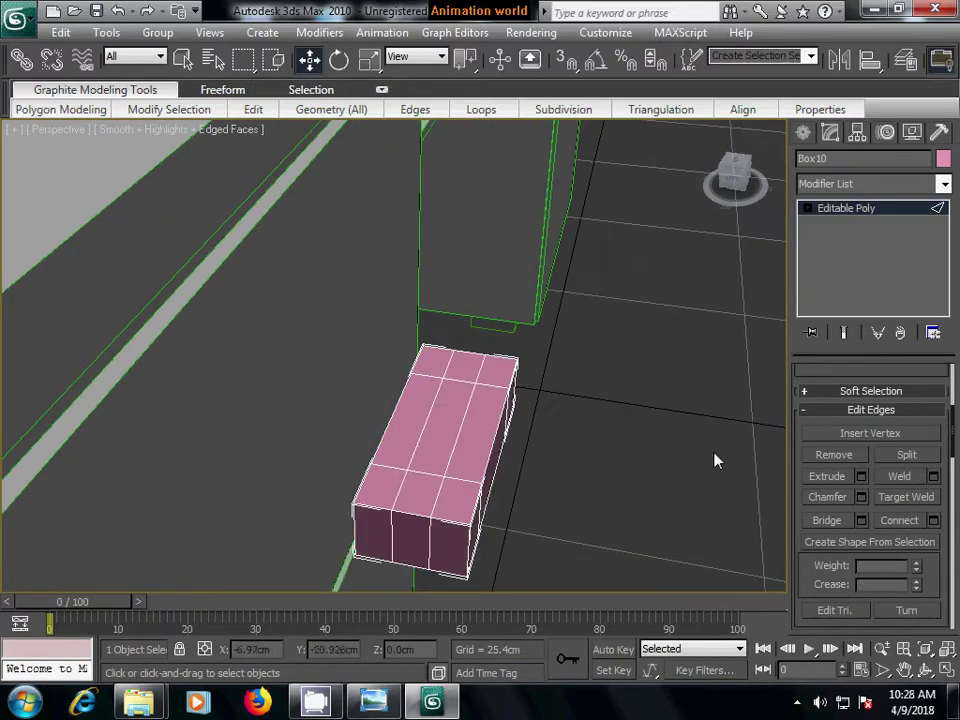
# - Select two central top polygons, try sinking them, then undo the push
pyautogui.click(806, 208)
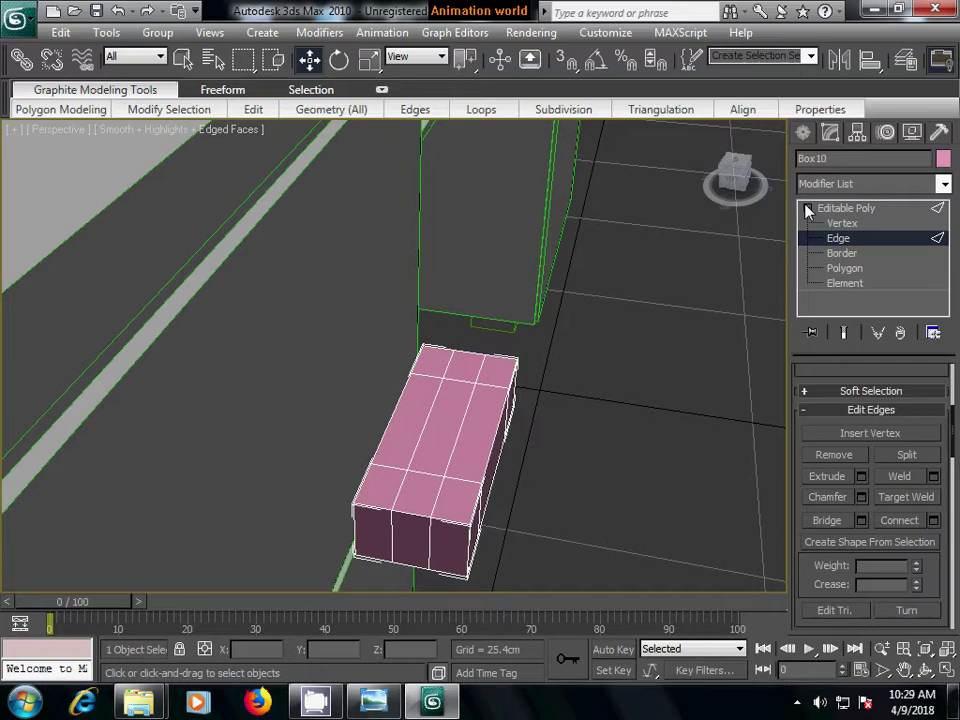
pyautogui.click(840, 270)
pyautogui.click(450, 418)
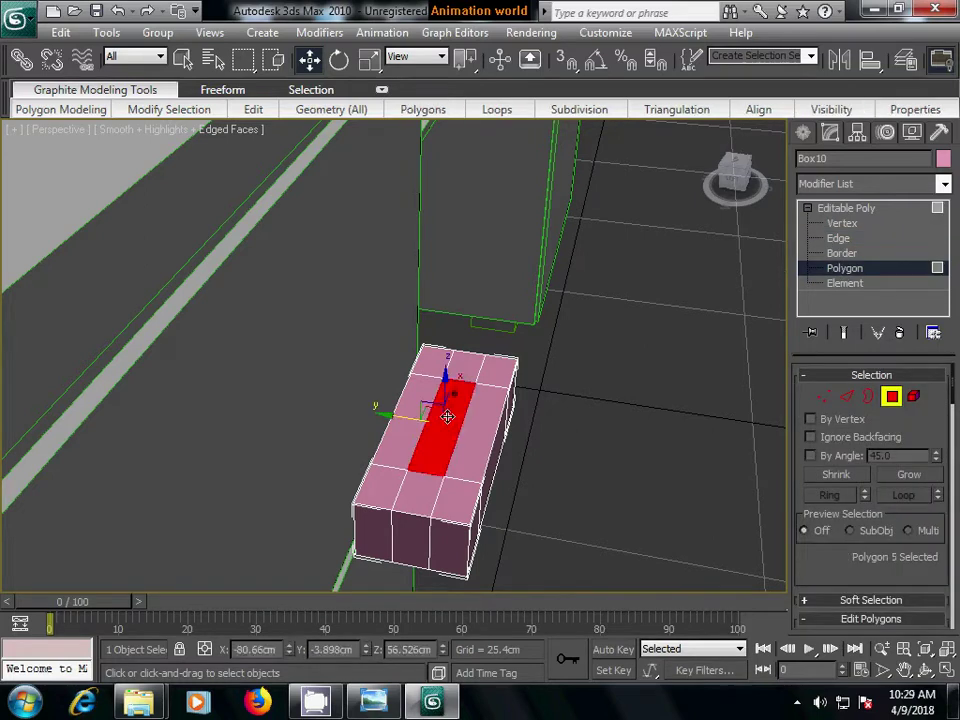
pyautogui.keyDown('ctrl'); pyautogui.click(412, 418); pyautogui.keyUp('ctrl')
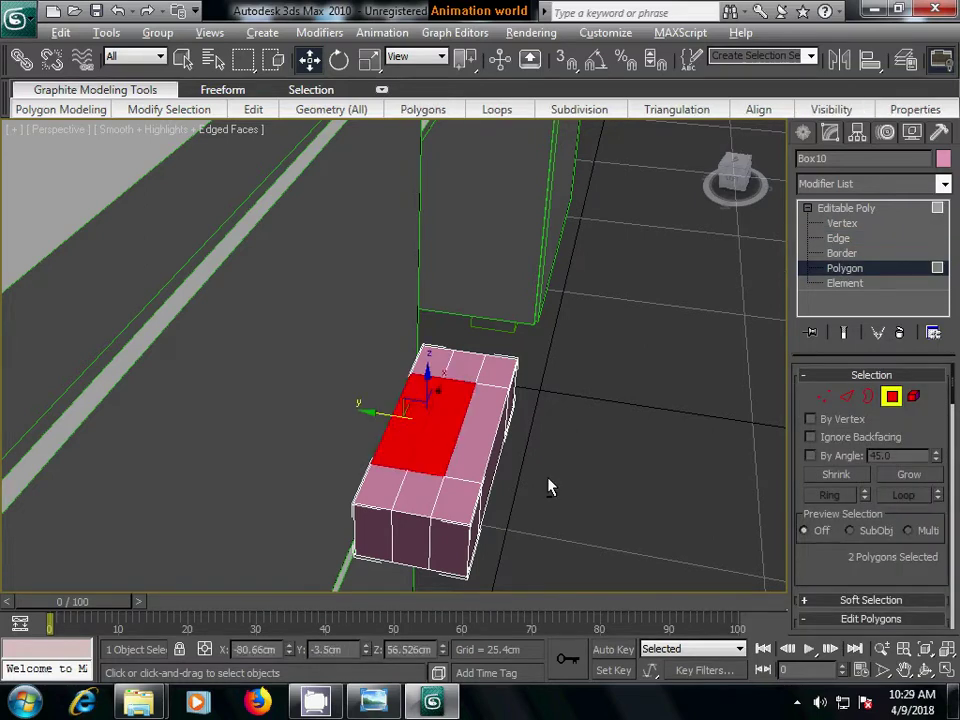
pyautogui.moveTo(548, 487)
pyautogui.keyDown('alt'); pyautogui.mouseDown(button='middle')
pyautogui.moveTo(369, 459)
pyautogui.moveTo(332, 343)
pyautogui.mouseUp(button='middle'); pyautogui.keyUp('alt')
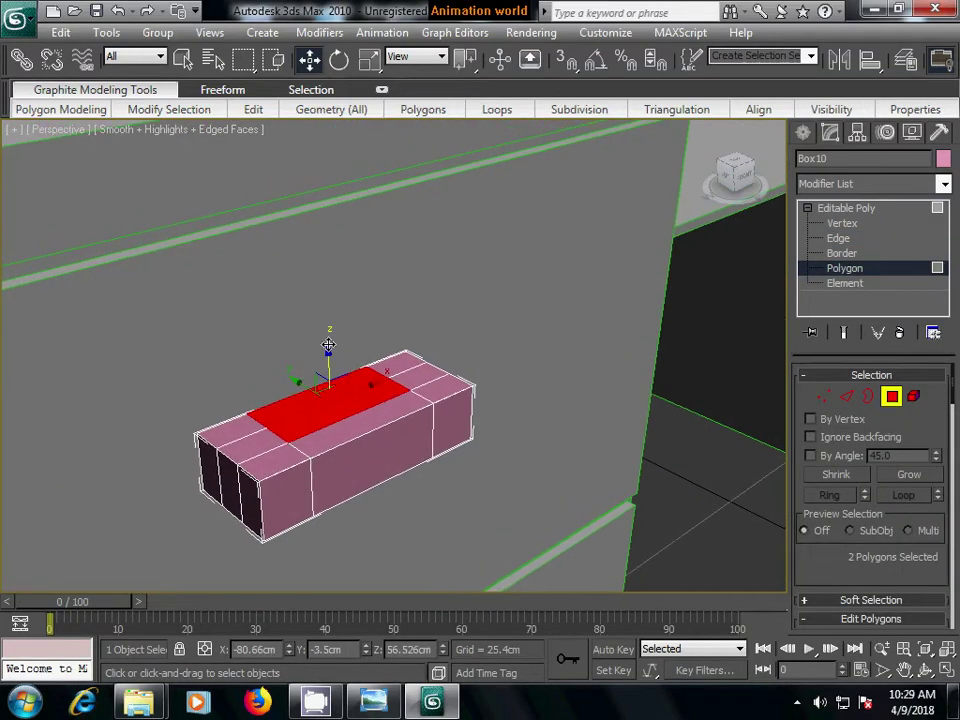
pyautogui.moveTo(328, 345); pyautogui.dragTo(328, 355)
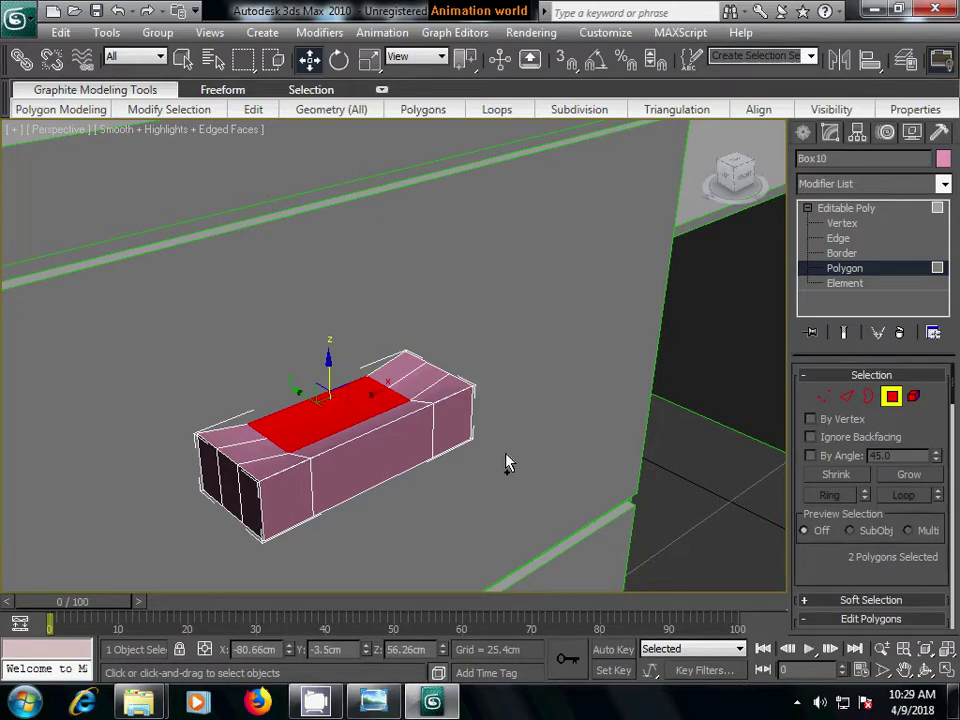
pyautogui.hotkey('ctrl', 'z')
# - Add the front top polygon and inset the three polygons with a thin border
pyautogui.moveTo(349, 475); pyautogui.dragTo(429, 477, button='middle')
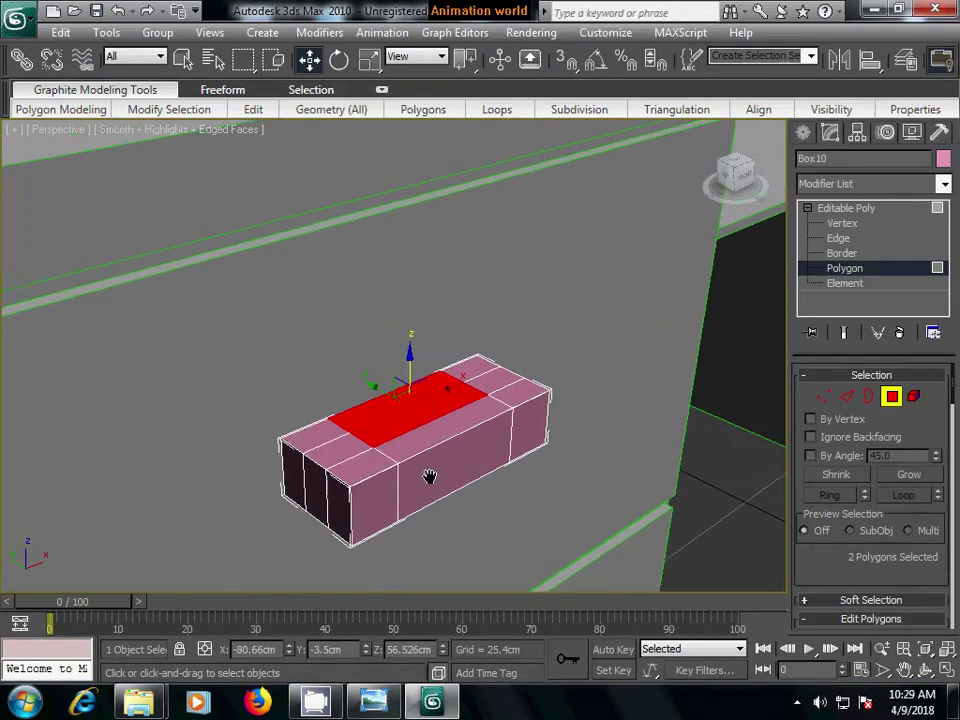
pyautogui.scroll(3, 429, 477)
pyautogui.scroll(1, 514, 456)
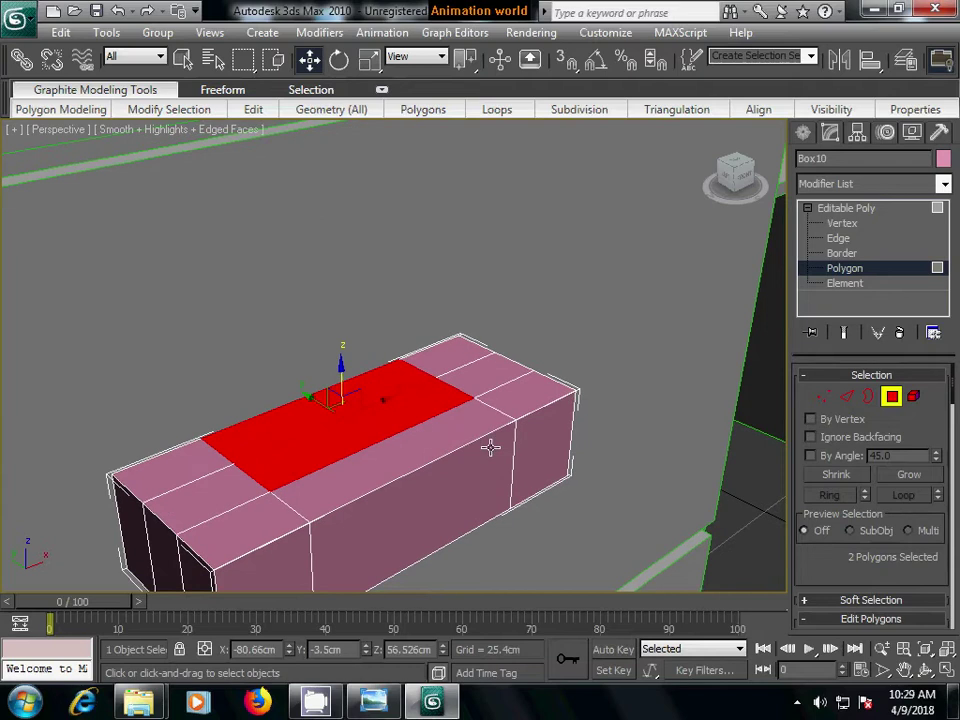
pyautogui.keyDown('ctrl'); pyautogui.click(354, 461); pyautogui.keyUp('ctrl')
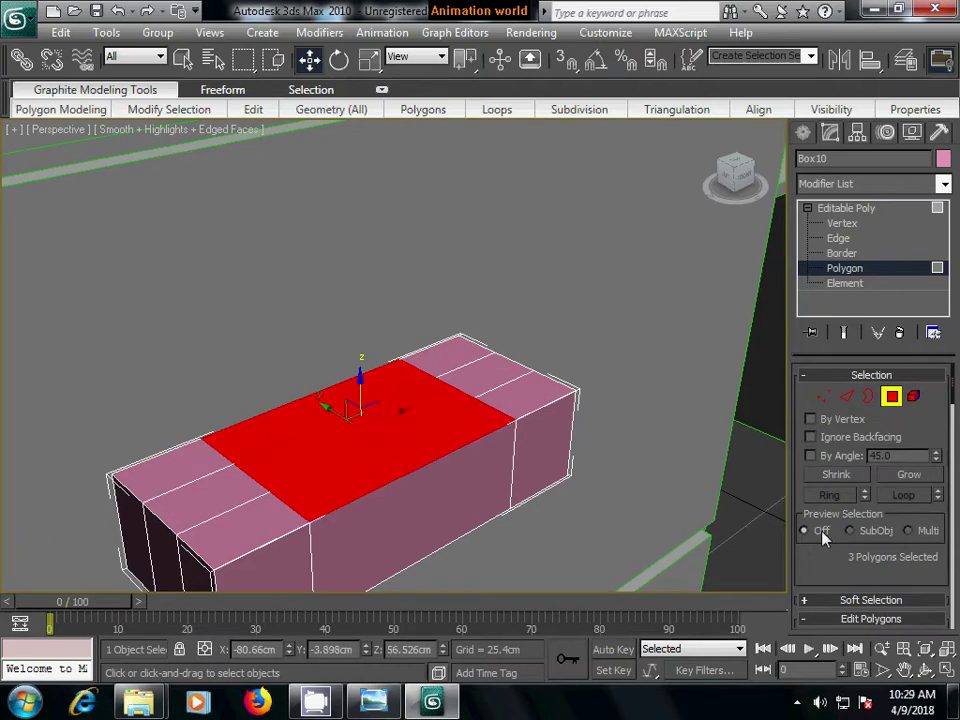
pyautogui.scroll(-3, 822, 537)
pyautogui.scroll(-1, 900, 555)
pyautogui.click(933, 563)
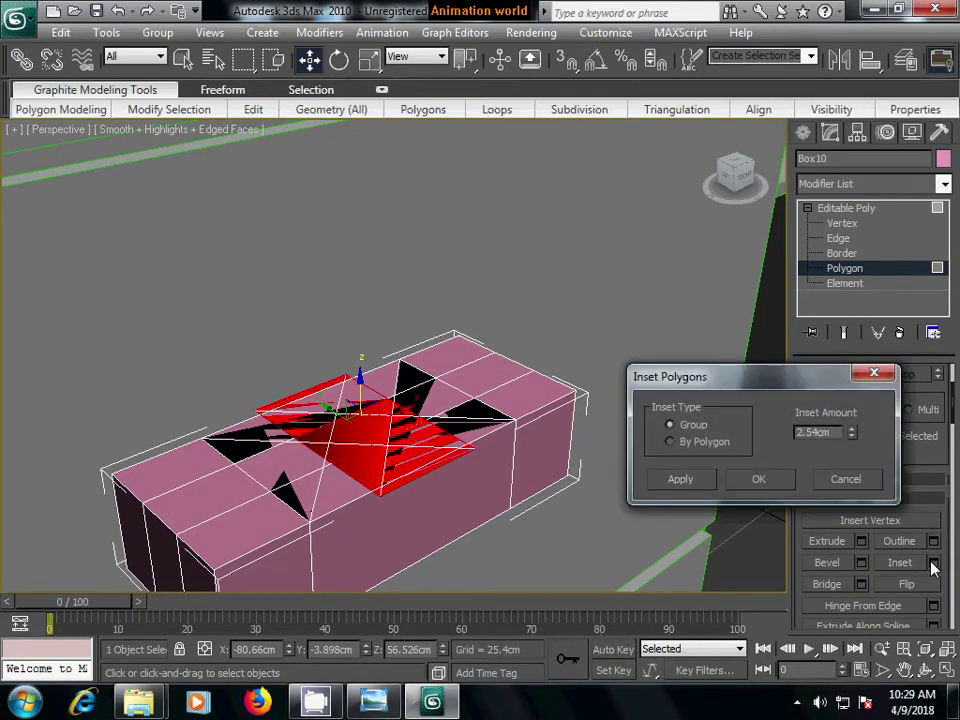
pyautogui.moveTo(853, 441); pyautogui.dragTo(865, 521)
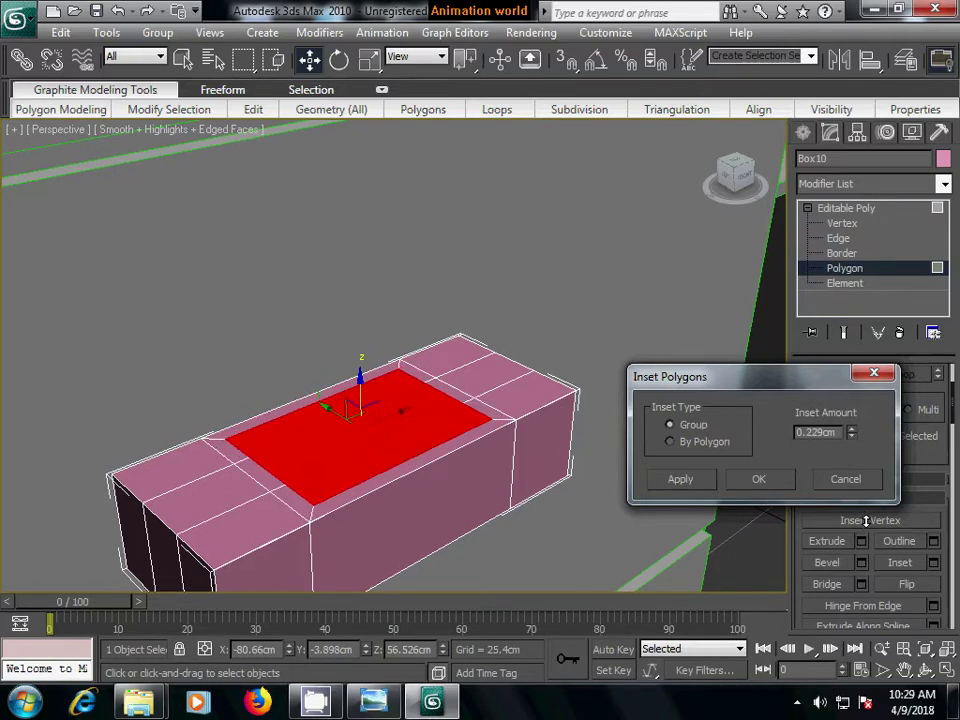
pyautogui.click(762, 481)
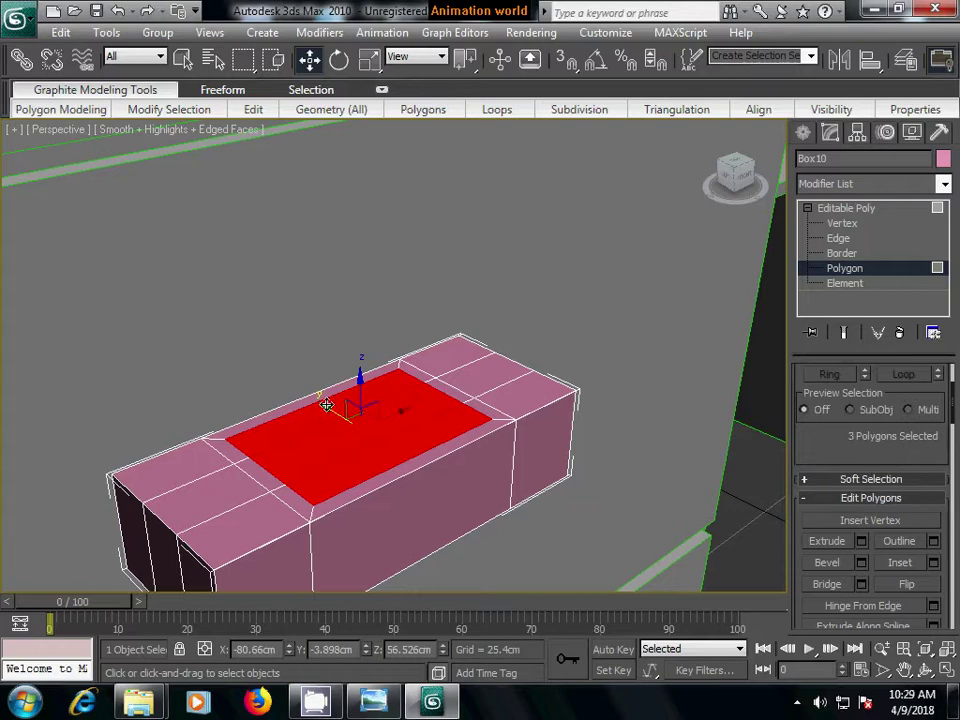
# - Push the inset polygons down into the box, then undo back to the selection
pyautogui.moveTo(321, 401)
pyautogui.mouseDown()
pyautogui.moveTo(314, 396)
pyautogui.moveTo(355, 391)
pyautogui.mouseUp()
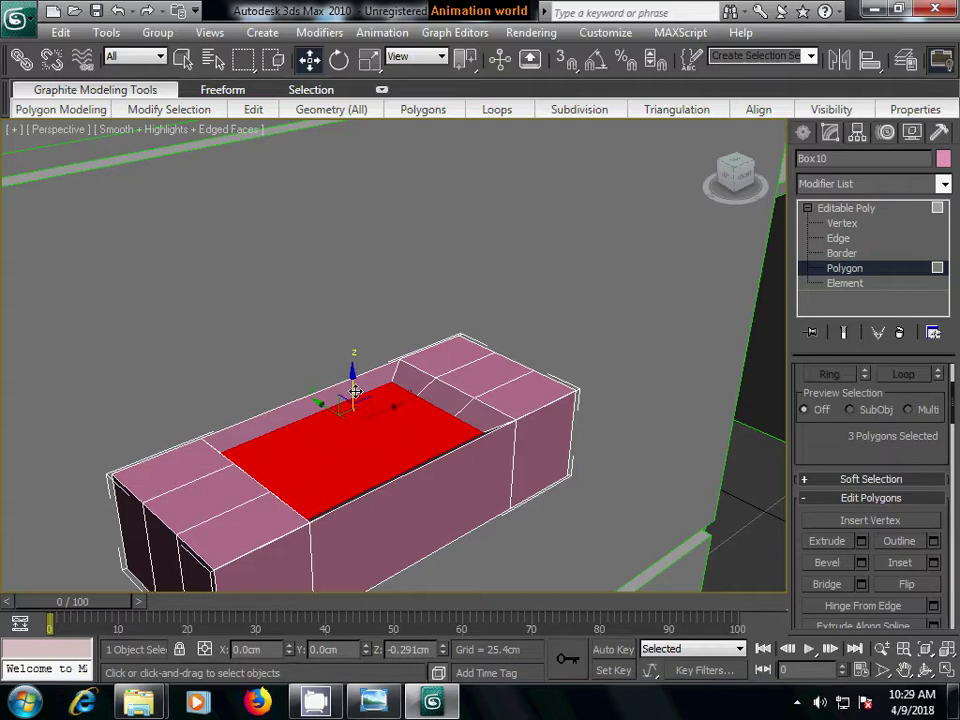
pyautogui.moveTo(379, 536)
pyautogui.keyDown('alt'); pyautogui.mouseDown(button='middle')
pyautogui.moveTo(474, 516)
pyautogui.moveTo(416, 519)
pyautogui.mouseUp(button='middle'); pyautogui.keyUp('alt')
pyautogui.keyDown('alt'); pyautogui.moveTo(480, 501); pyautogui.dragTo(470, 508, button='middle'); pyautogui.keyUp('alt')
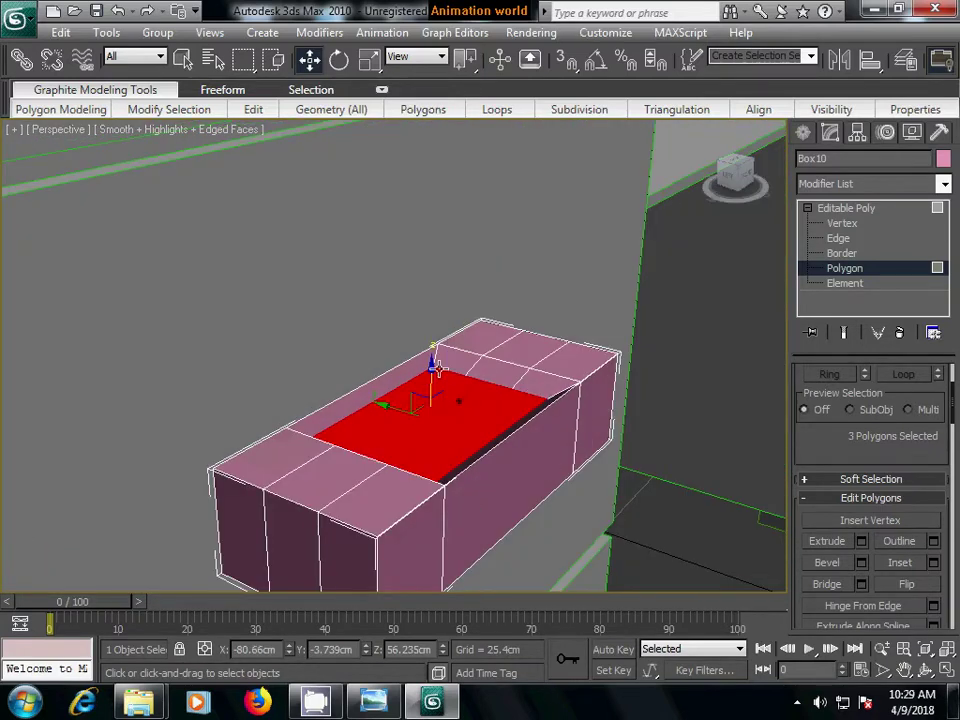
pyautogui.moveTo(431, 368); pyautogui.dragTo(431, 385)
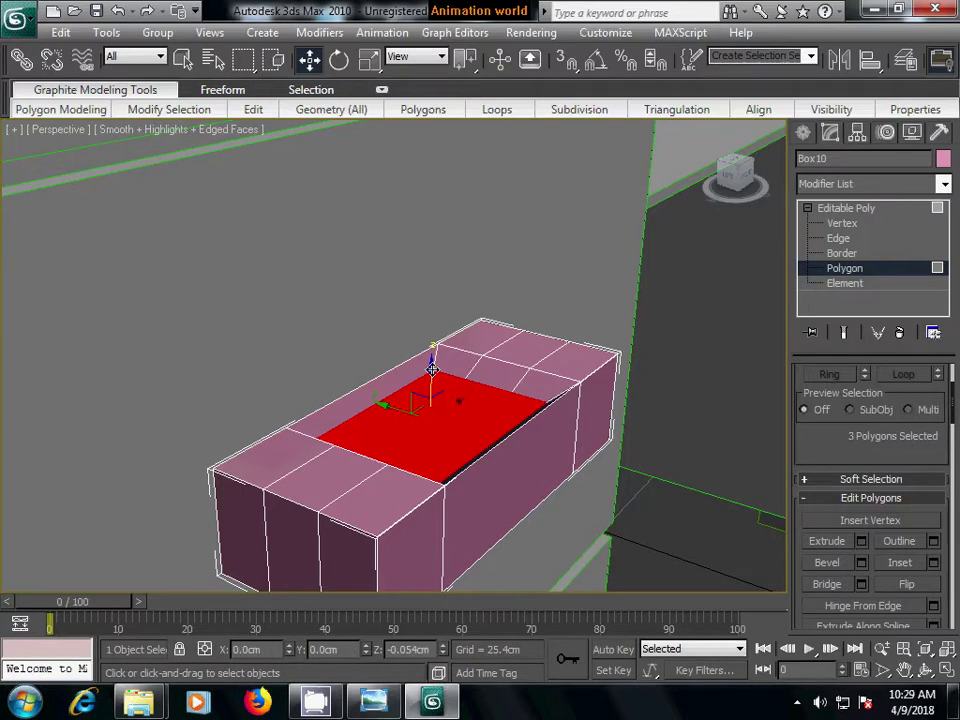
pyautogui.click(699, 561)
pyautogui.moveTo(660, 549)
pyautogui.mouseDown(button='middle')
pyautogui.moveTo(560, 517)
pyautogui.moveTo(502, 484)
pyautogui.mouseUp(button='middle')
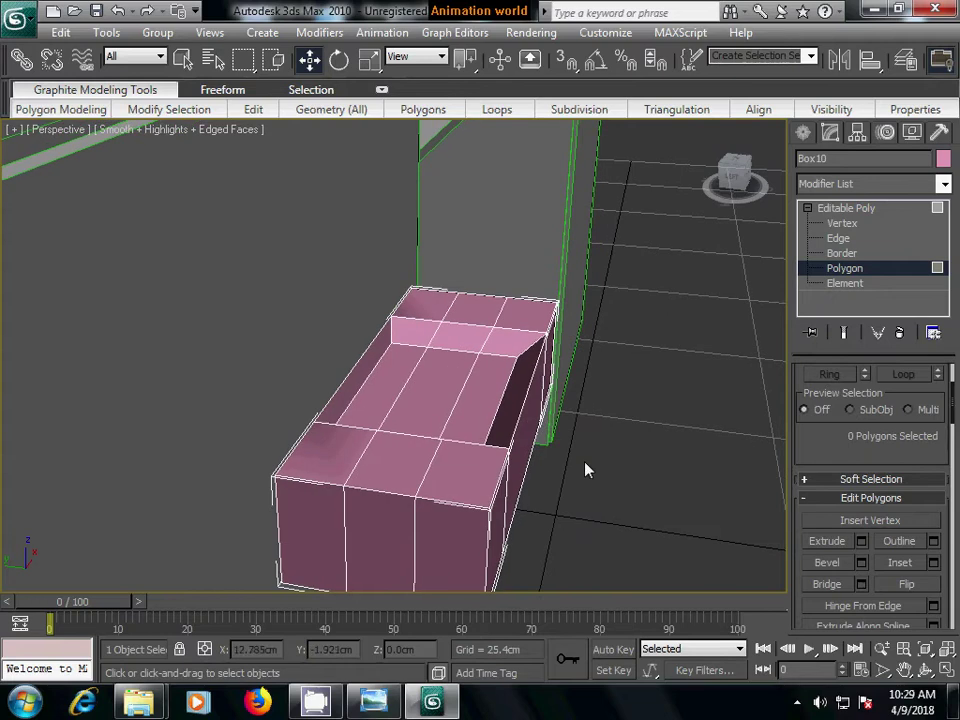
pyautogui.hotkey('ctrl', 'z')
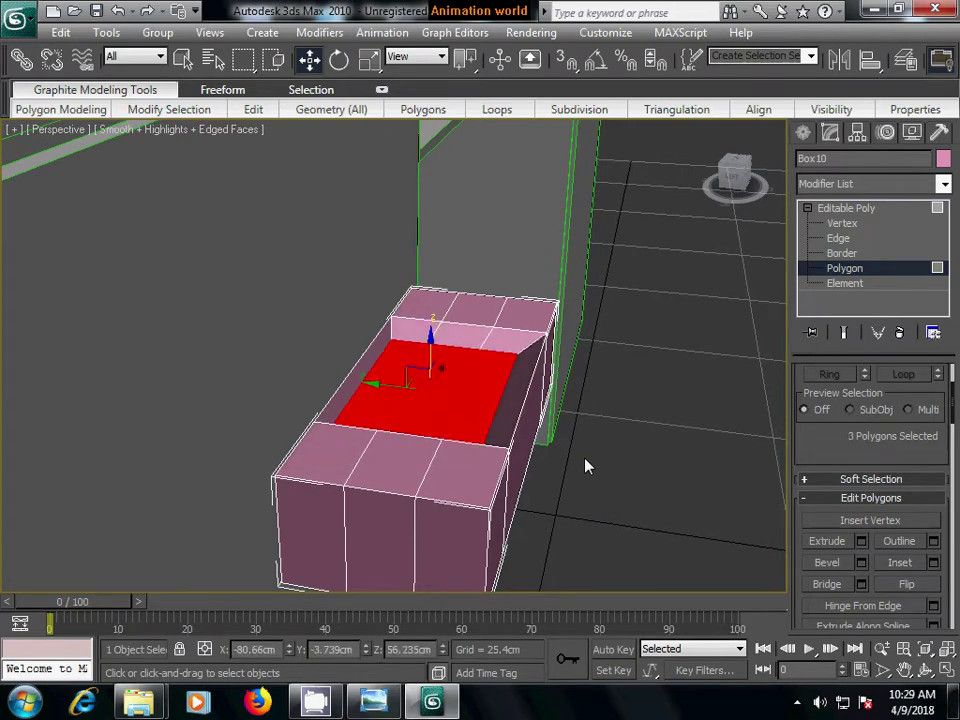
# - Replace the old inset with a thin 0.076 cm inset on the top polygons
pyautogui.hotkey('ctrl', 'z')
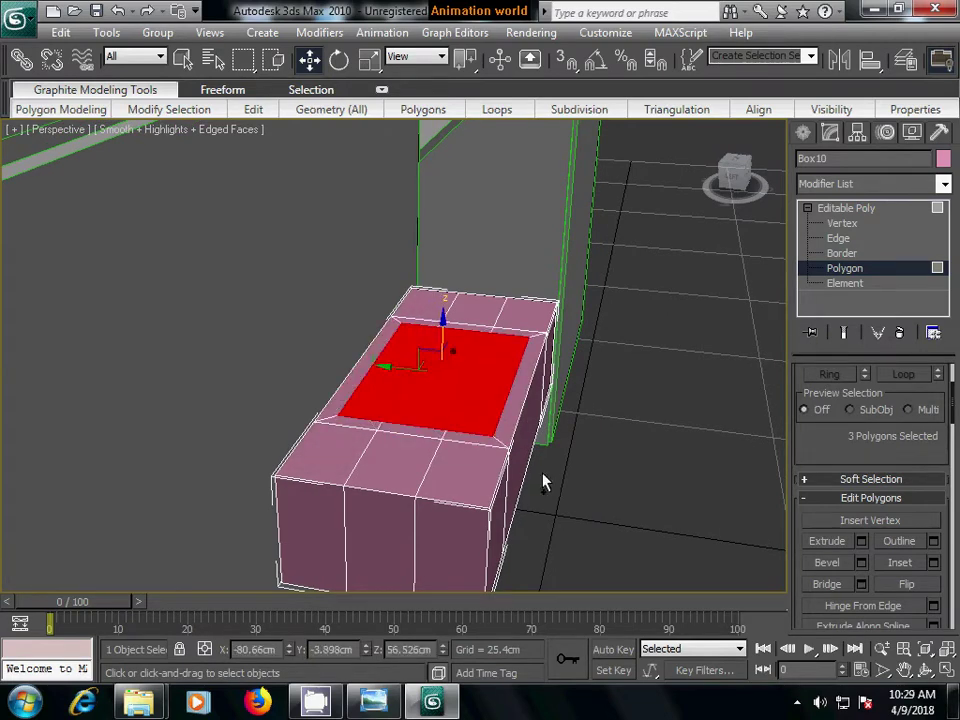
pyautogui.moveTo(542, 482)
pyautogui.mouseDown(button='middle')
pyautogui.moveTo(453, 487)
pyautogui.moveTo(511, 424)
pyautogui.mouseUp(button='middle')
pyautogui.scroll(3, 460, 483)
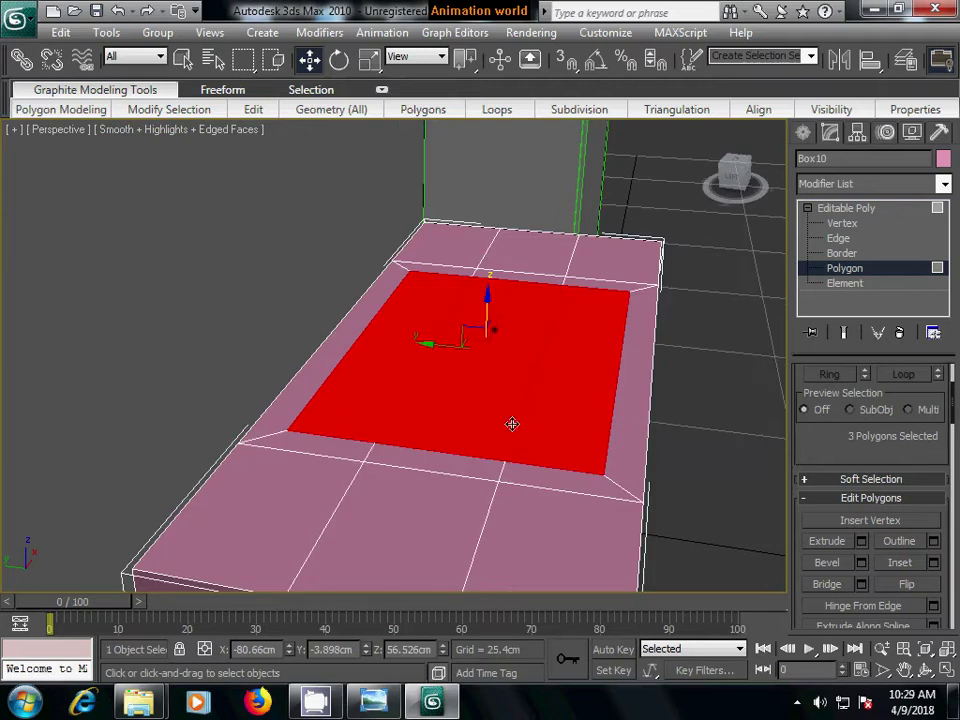
pyautogui.hotkey('ctrl', 'z')
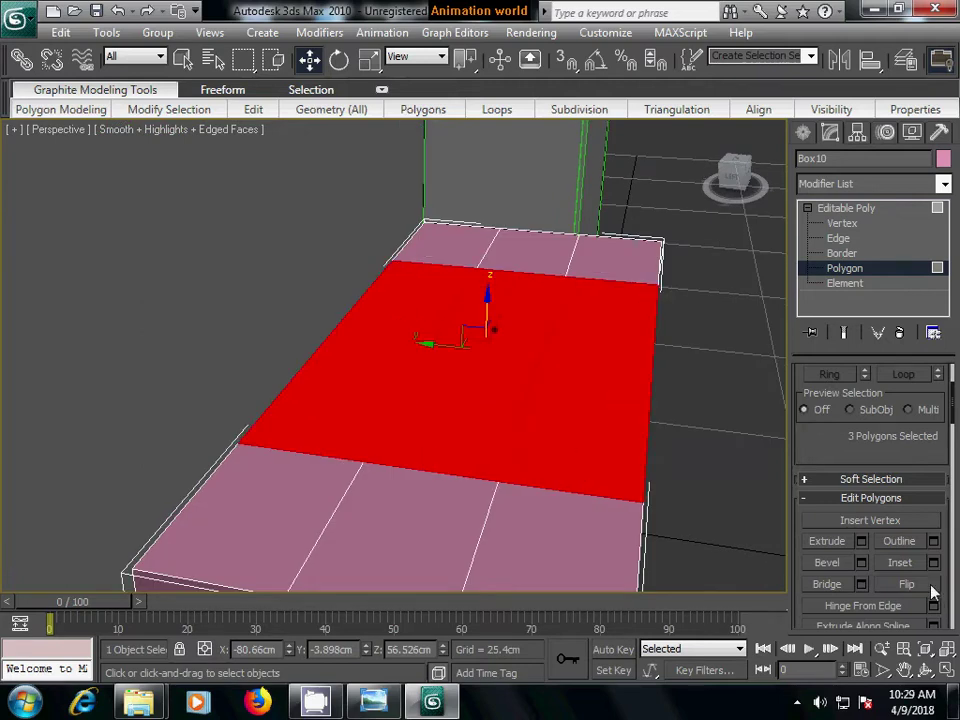
pyautogui.click(934, 563)
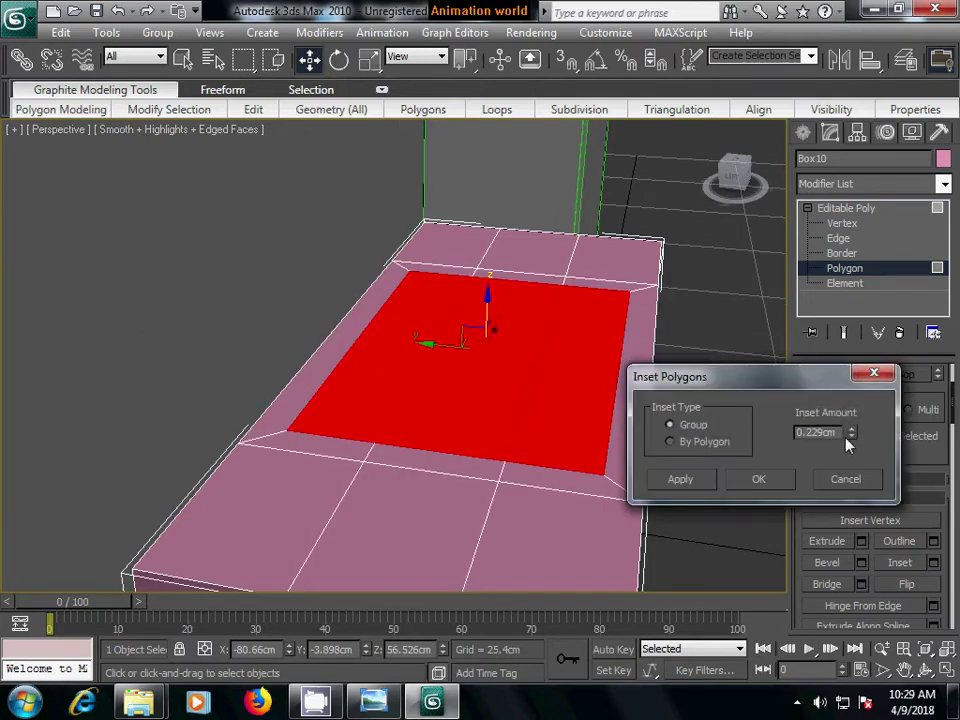
pyautogui.moveTo(846, 444)
pyautogui.mouseDown()
pyautogui.moveTo(853, 449)
pyautogui.moveTo(853, 439)
pyautogui.mouseUp()
pyautogui.click(688, 480)
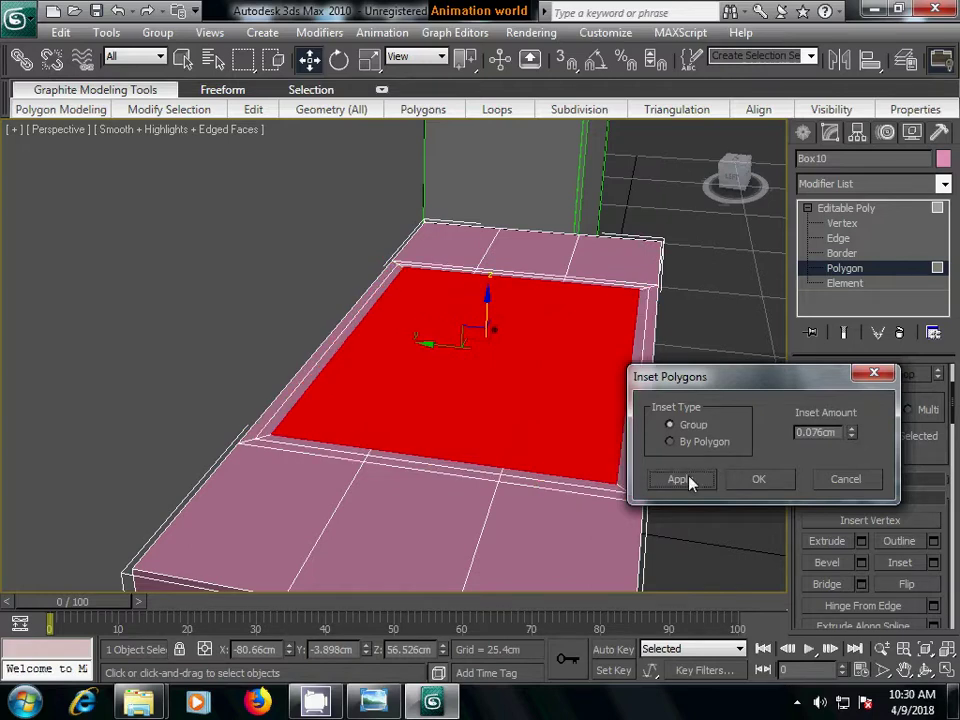
pyautogui.click(760, 479)
# - Sink the inset polygons slightly into the box along Z and deselect
pyautogui.moveTo(487, 295); pyautogui.dragTo(487, 322)
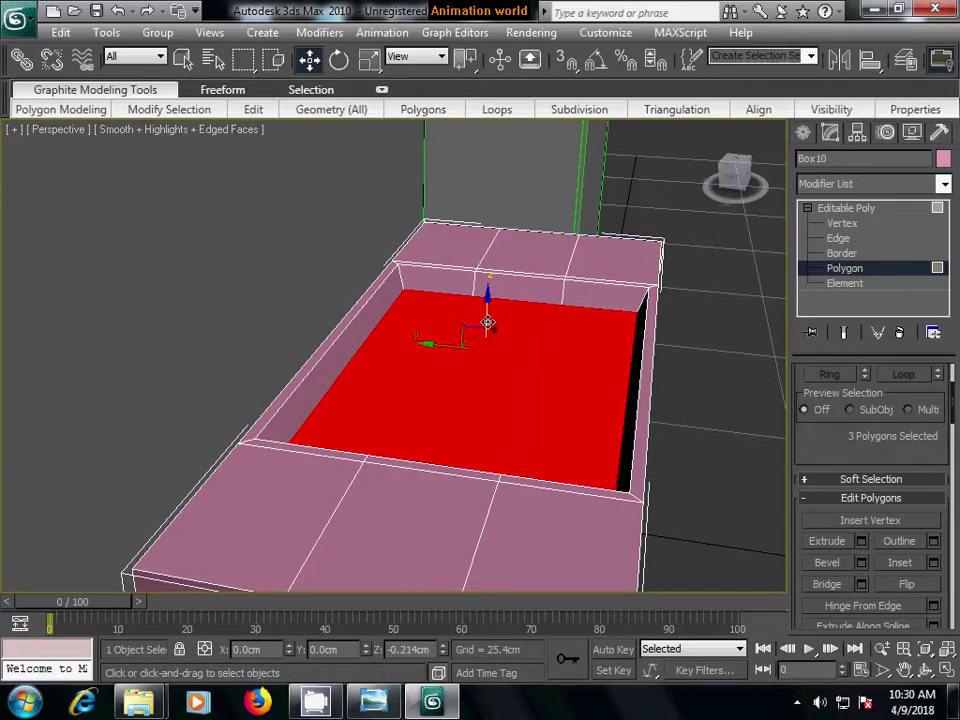
pyautogui.moveTo(486, 329)
pyautogui.keyDown('alt'); pyautogui.mouseDown(button='middle')
pyautogui.moveTo(518, 421)
pyautogui.moveTo(321, 407)
pyautogui.moveTo(495, 467)
pyautogui.mouseUp(button='middle'); pyautogui.keyUp('alt')
pyautogui.moveTo(374, 283); pyautogui.dragTo(374, 292)
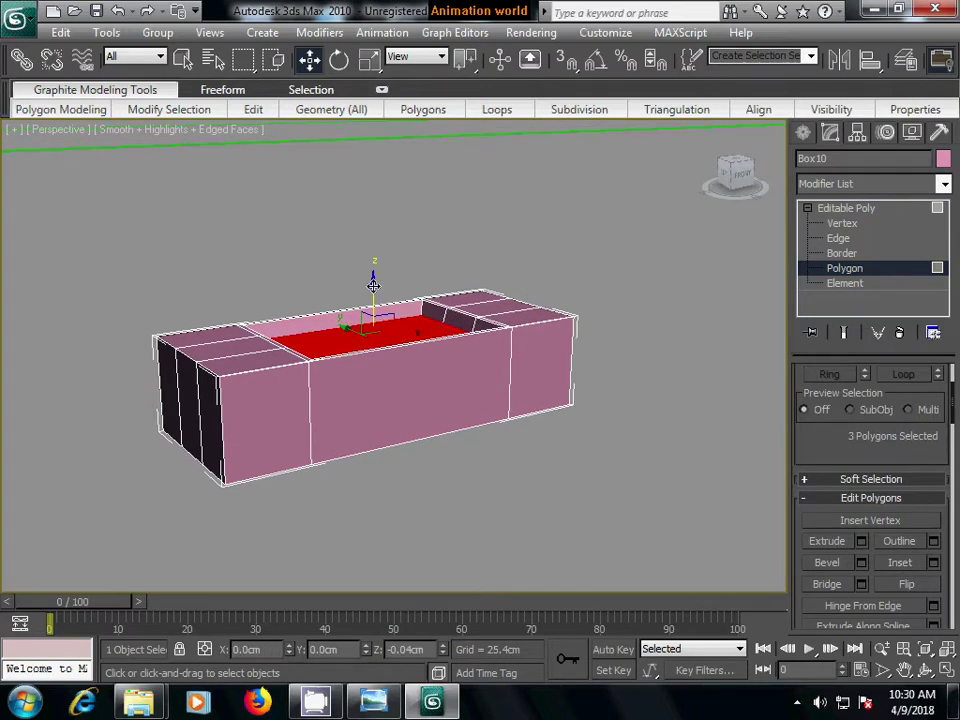
pyautogui.click(610, 482)
pyautogui.moveTo(610, 482)
pyautogui.mouseDown(button='middle')
pyautogui.moveTo(506, 474)
pyautogui.moveTo(508, 497)
pyautogui.mouseUp(button='middle')
pyautogui.scroll(-5, 508, 478)
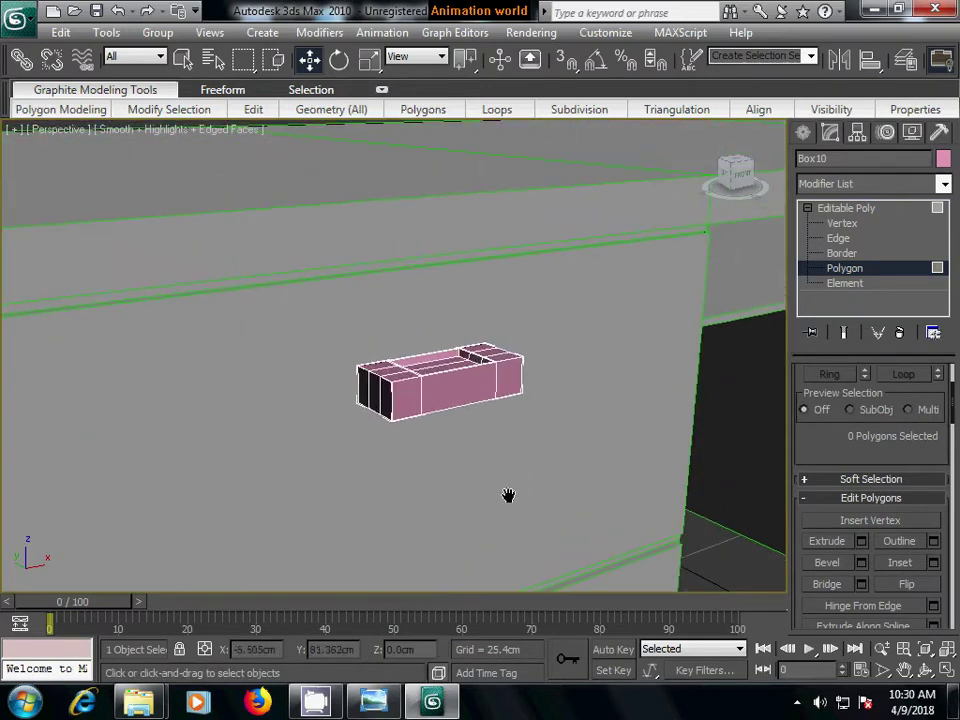
# - Leave polygon editing and frame the handle box in the front view
pyautogui.click(803, 133)
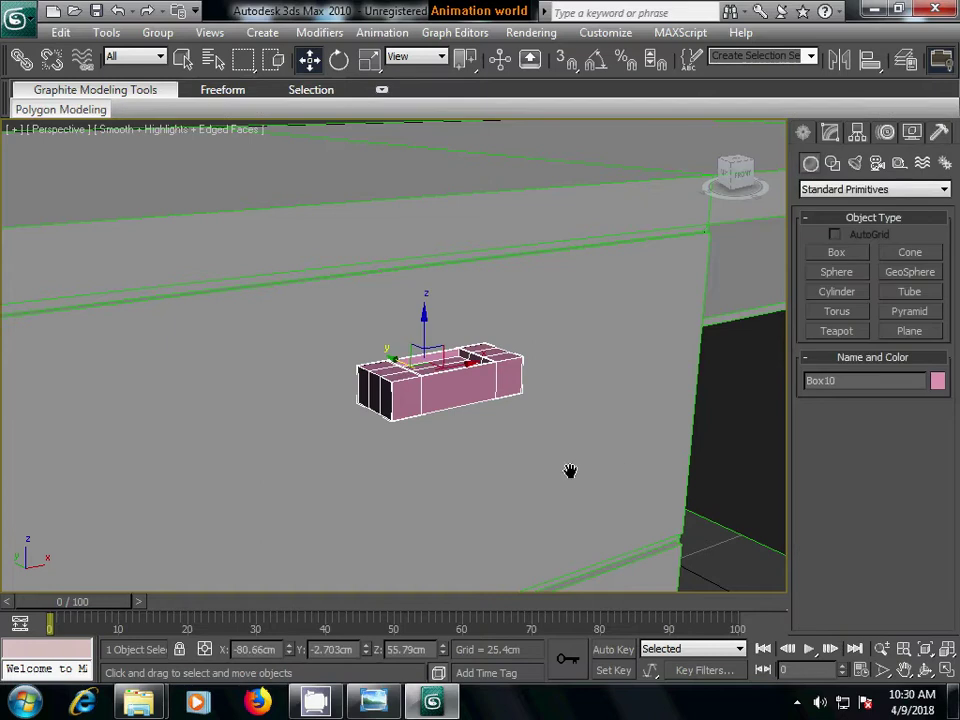
pyautogui.moveTo(570, 469); pyautogui.dragTo(510, 430, button='middle')
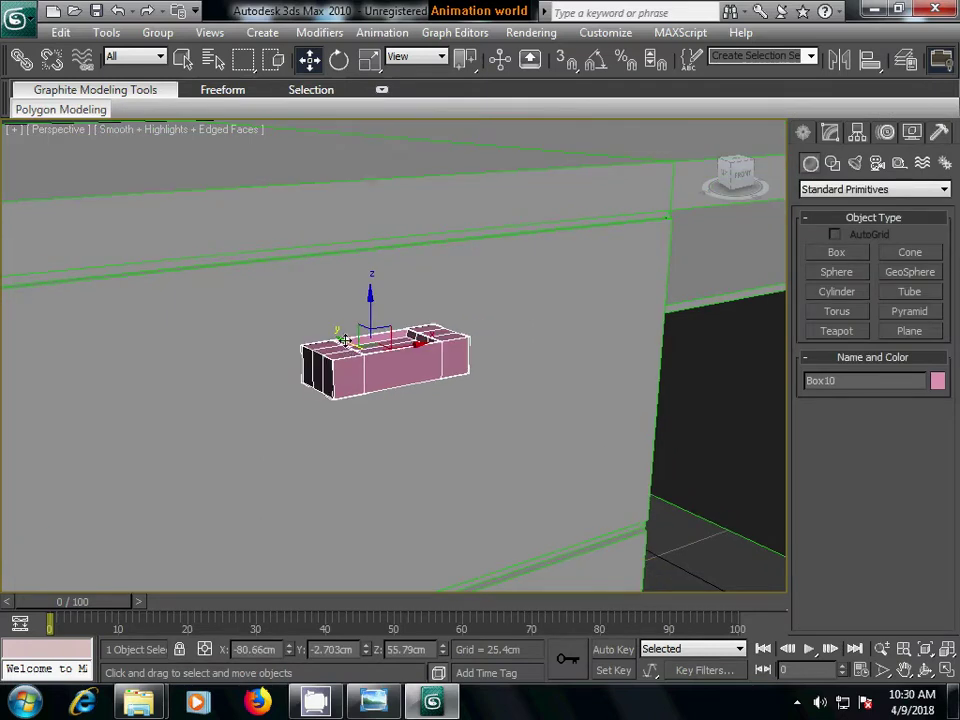
pyautogui.press('f')
pyautogui.moveTo(411, 390)
pyautogui.mouseDown(button='middle')
pyautogui.moveTo(431, 450)
pyautogui.moveTo(499, 428)
pyautogui.moveTo(466, 398)
pyautogui.mouseUp(button='middle')
pyautogui.press('z')
pyautogui.scroll(-2, 501, 418)
pyautogui.scroll(-5, 500, 419)
pyautogui.scroll(-3, 500, 419)
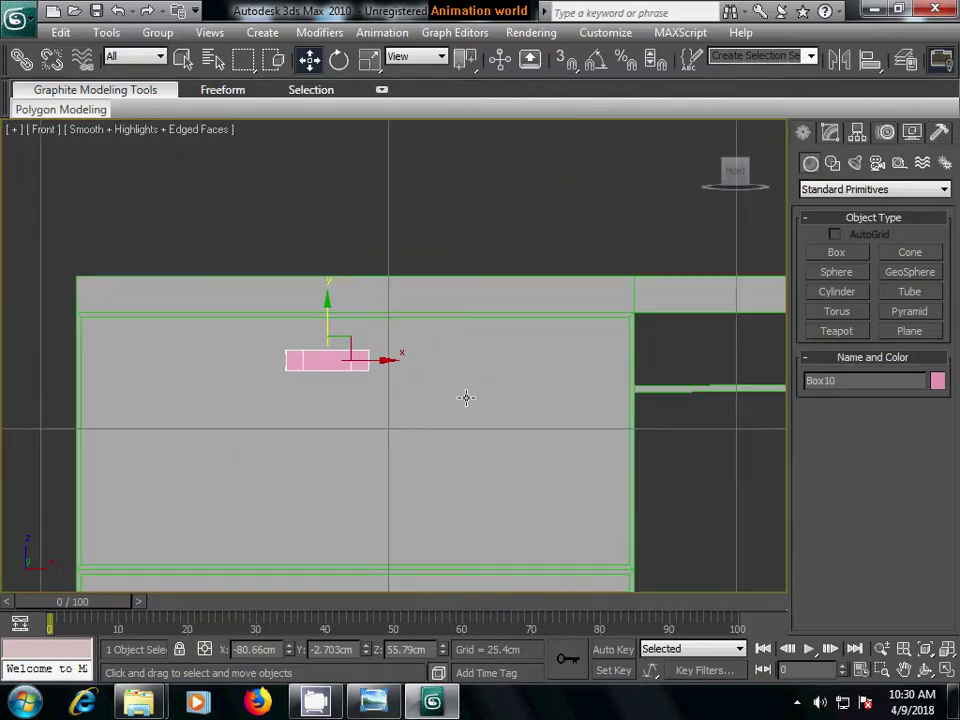
# - Move the handle right across the drawer, then Shift-drag a copy down onto the drawer below
pyautogui.moveTo(390, 358); pyautogui.dragTo(435, 361)
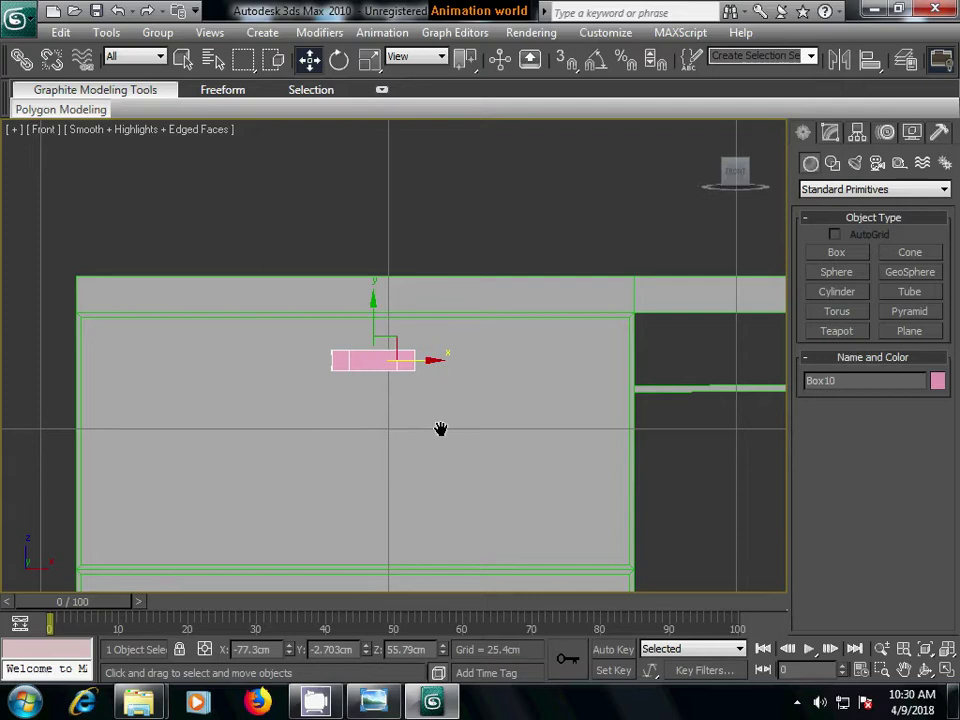
pyautogui.scroll(-1, 439, 429)
pyautogui.moveTo(439, 429); pyautogui.dragTo(433, 381, button='middle')
pyautogui.moveTo(424, 445); pyautogui.dragTo(409, 341, button='middle')
pyautogui.scroll(-1, 409, 341)
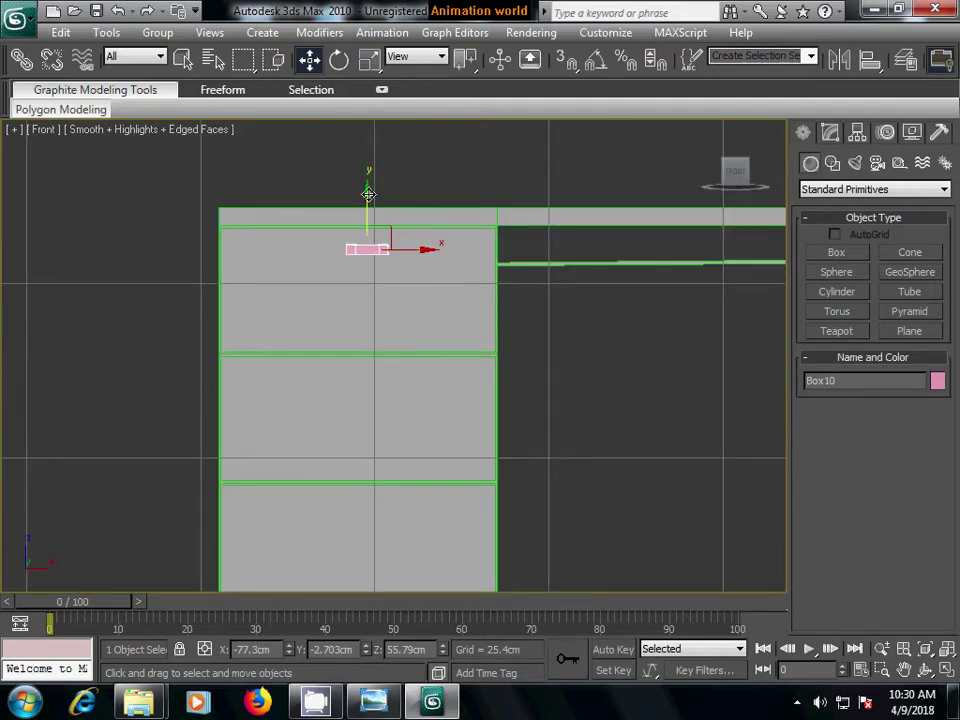
pyautogui.keyDown('shift'); pyautogui.moveTo(368, 190); pyautogui.dragTo(369, 315); pyautogui.keyUp('shift')
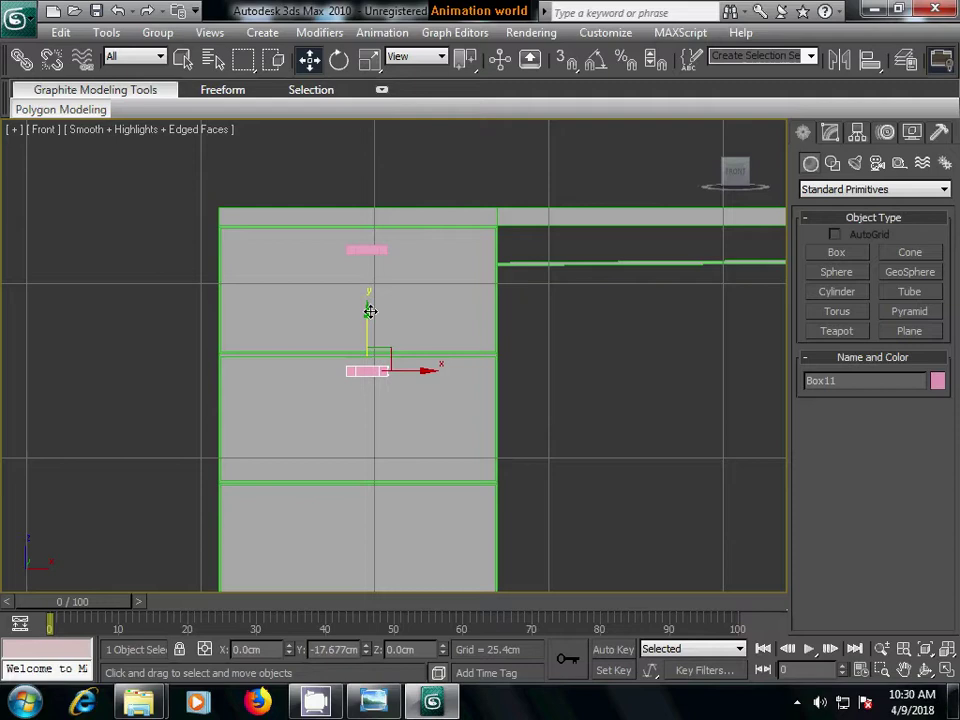
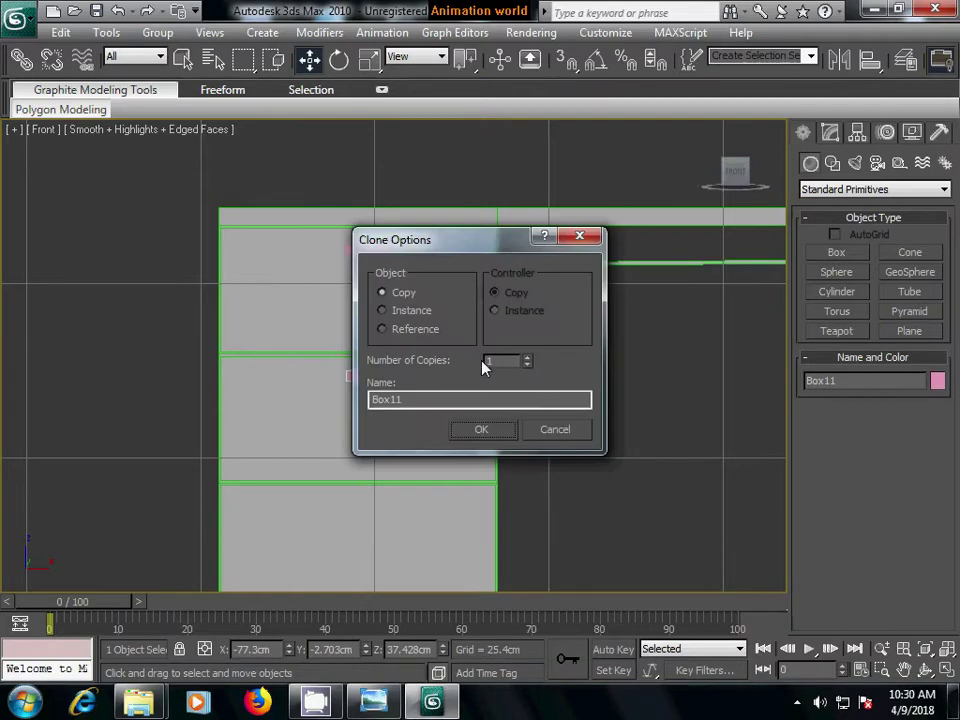
# - Make 2 more handle copies so each of the three drawers gets a pink handle
pyautogui.click(527, 358)
pyautogui.click(491, 431)
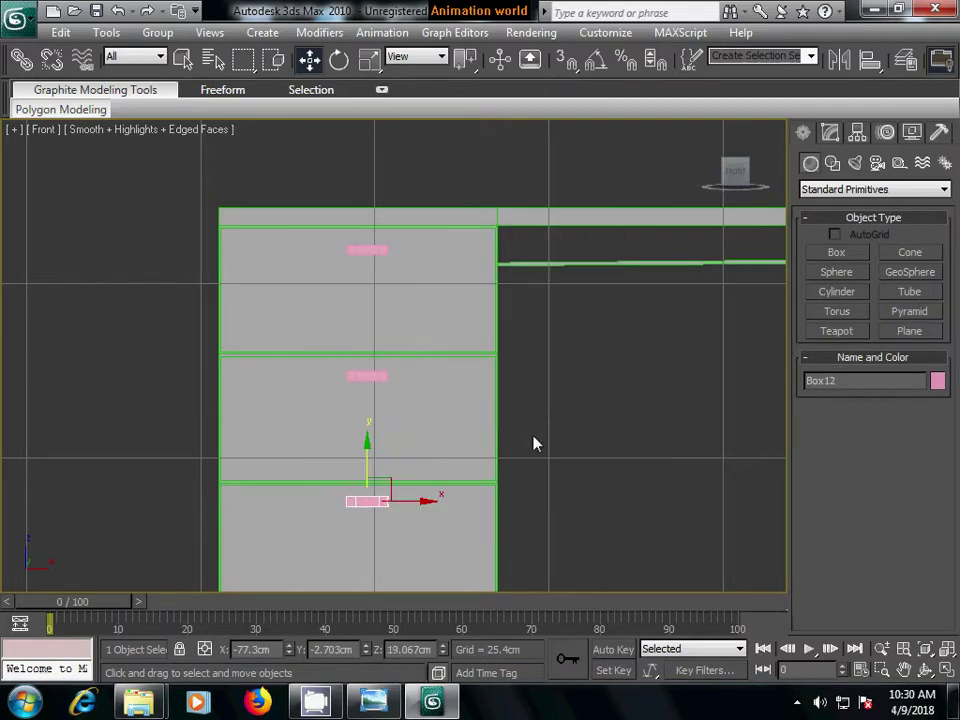
pyautogui.moveTo(534, 444); pyautogui.dragTo(523, 377, button='middle')
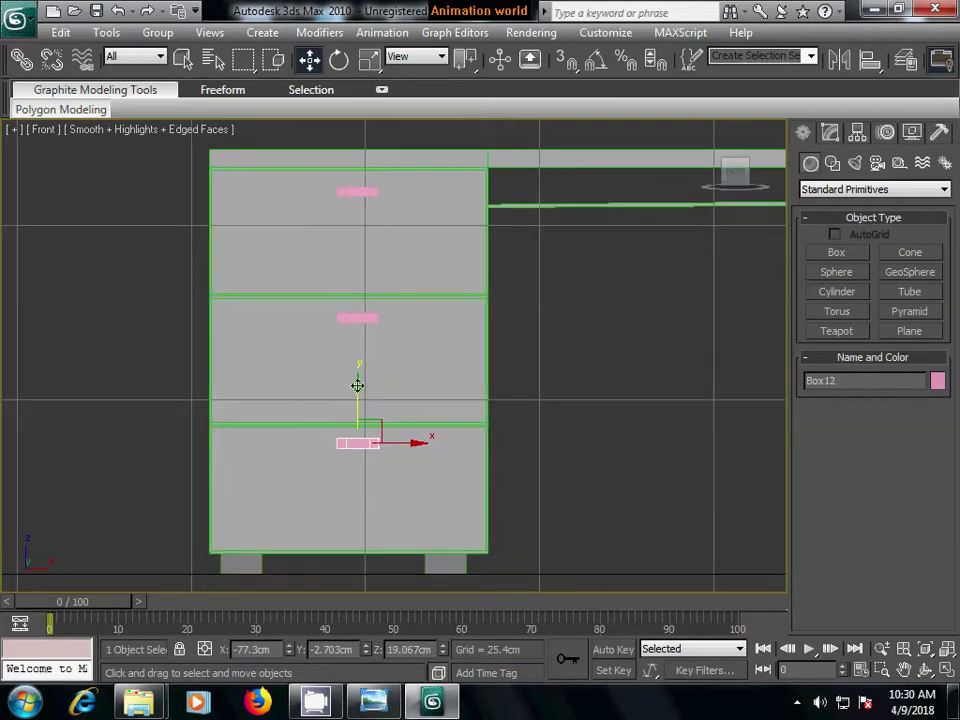
pyautogui.moveTo(357, 386); pyautogui.dragTo(358, 392)
# - Drag a copy of the middle drawer handle to the right of the cabinet
pyautogui.click(356, 318)
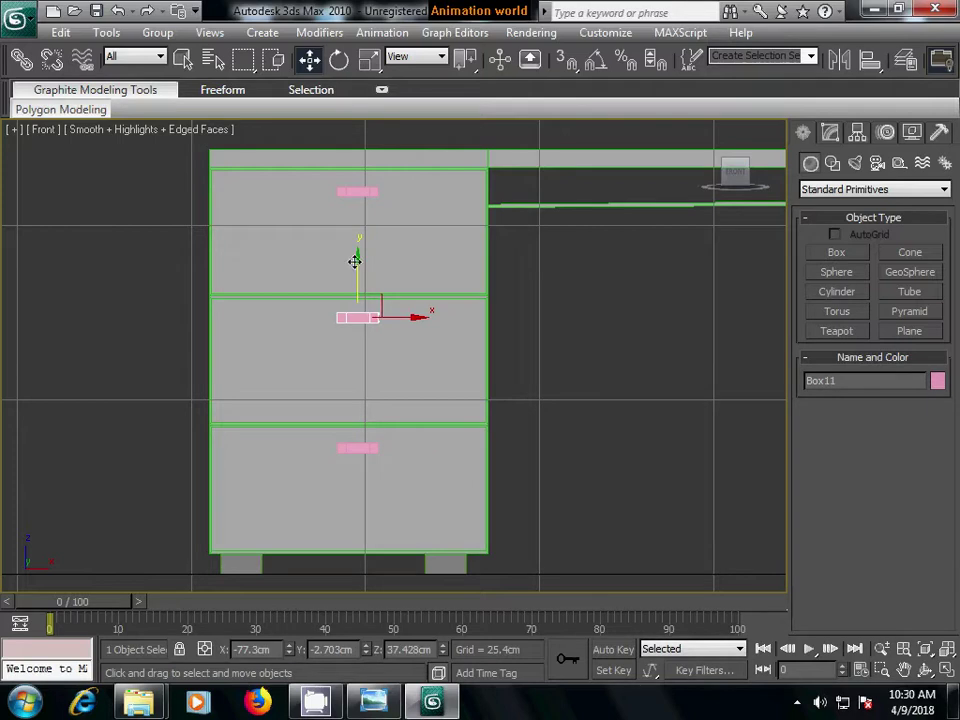
pyautogui.click(370, 326)
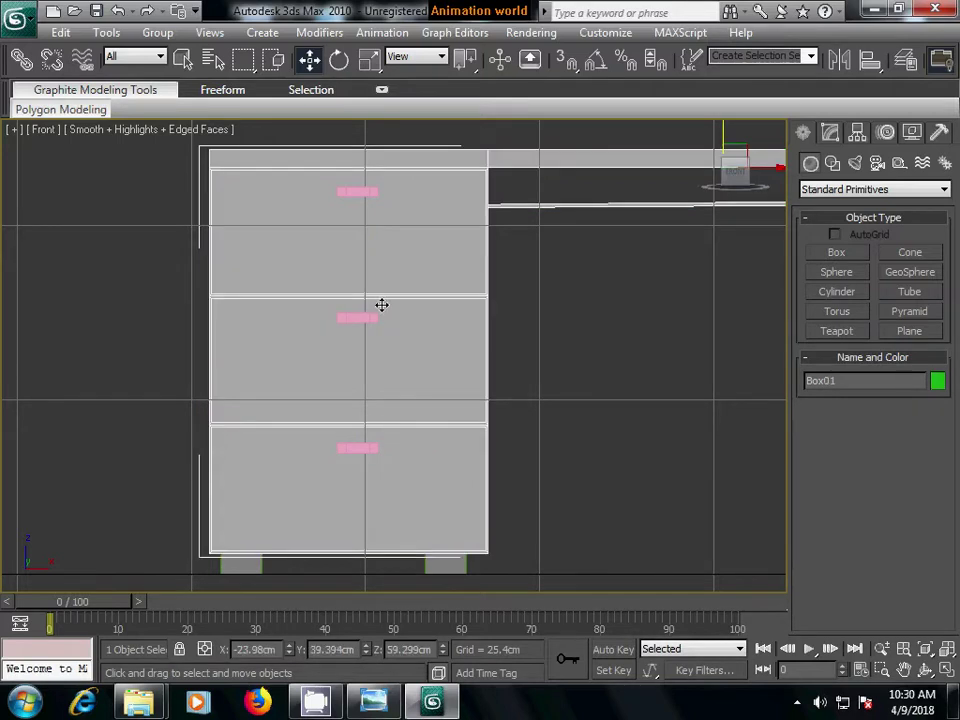
pyautogui.click(363, 318)
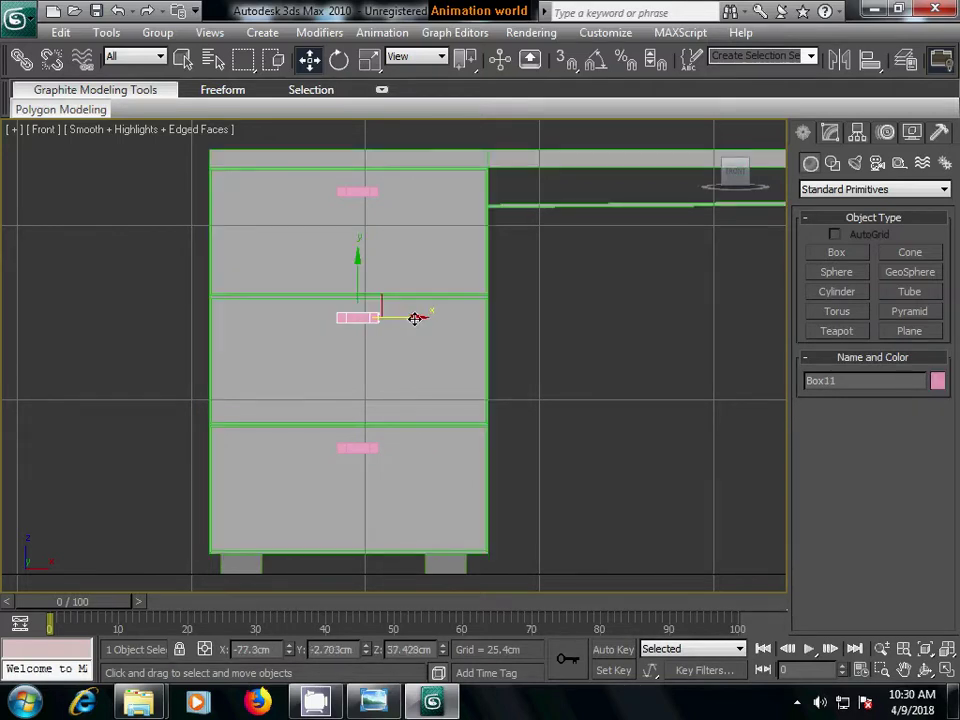
pyautogui.keyDown('shift'); pyautogui.moveTo(415, 318); pyautogui.dragTo(658, 318); pyautogui.keyUp('shift')
# - Move the new handle copy Box13 onto the right cabinet near its top
pyautogui.click(482, 430)
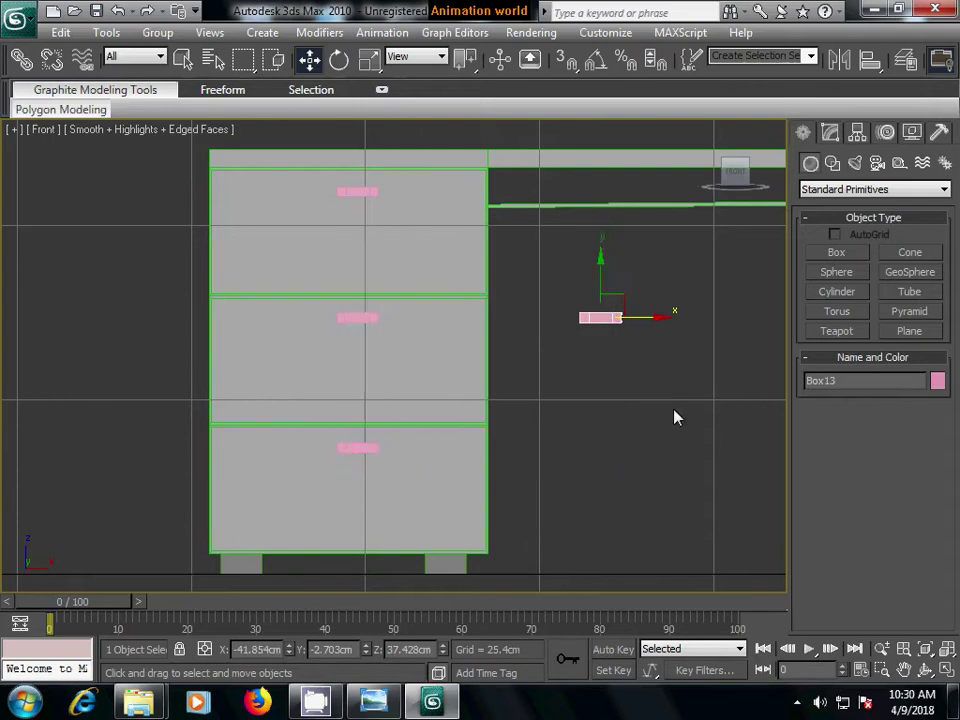
pyautogui.moveTo(674, 417); pyautogui.dragTo(174, 411, button='middle')
pyautogui.scroll(-2, 185, 409)
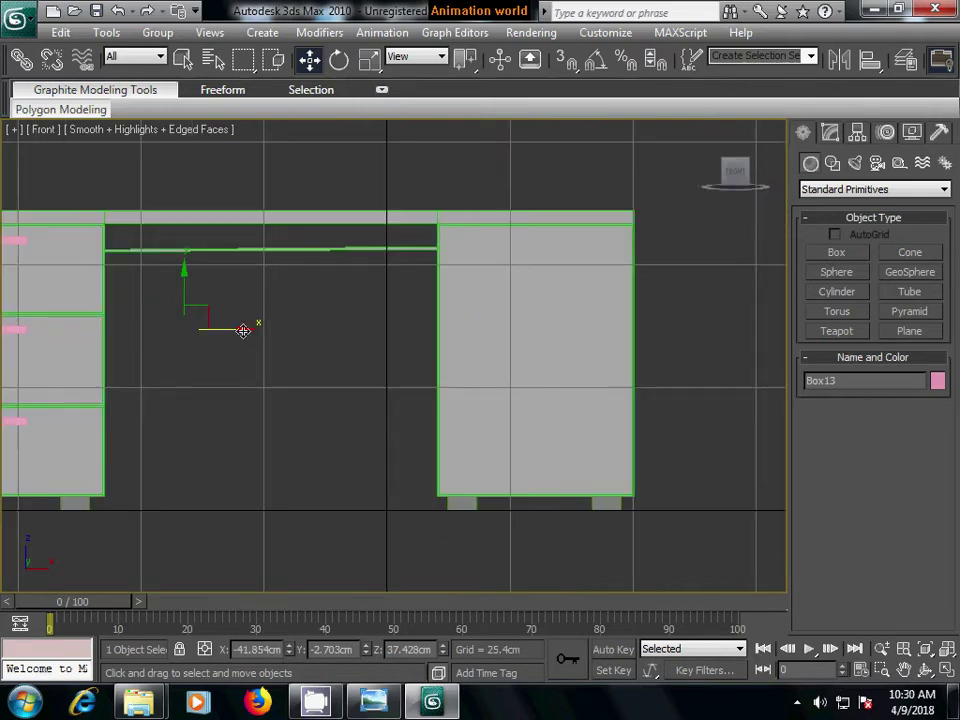
pyautogui.moveTo(243, 330); pyautogui.dragTo(589, 328)
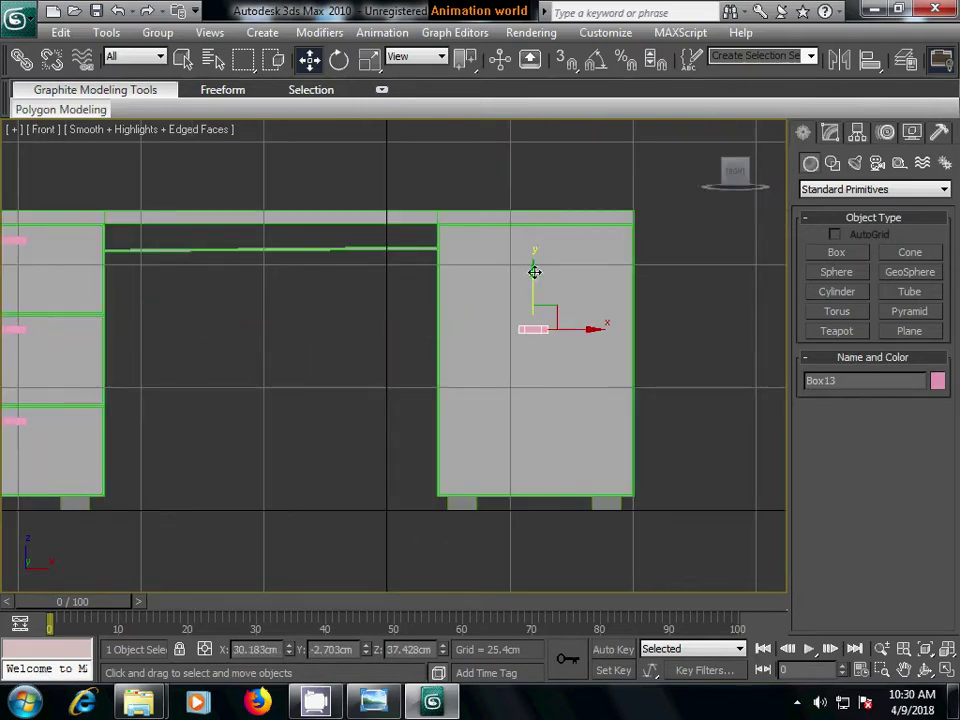
pyautogui.moveTo(535, 272); pyautogui.dragTo(525, 189)
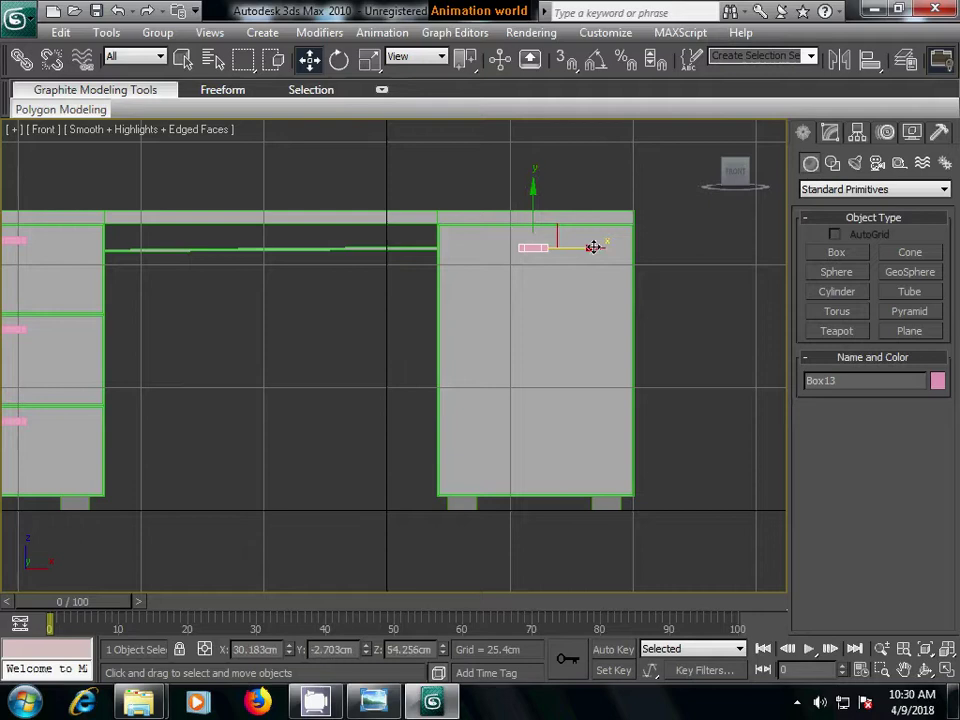
pyautogui.moveTo(594, 247)
pyautogui.mouseDown()
pyautogui.moveTo(546, 246)
pyautogui.moveTo(609, 245)
pyautogui.moveTo(538, 240)
pyautogui.mouseUp()
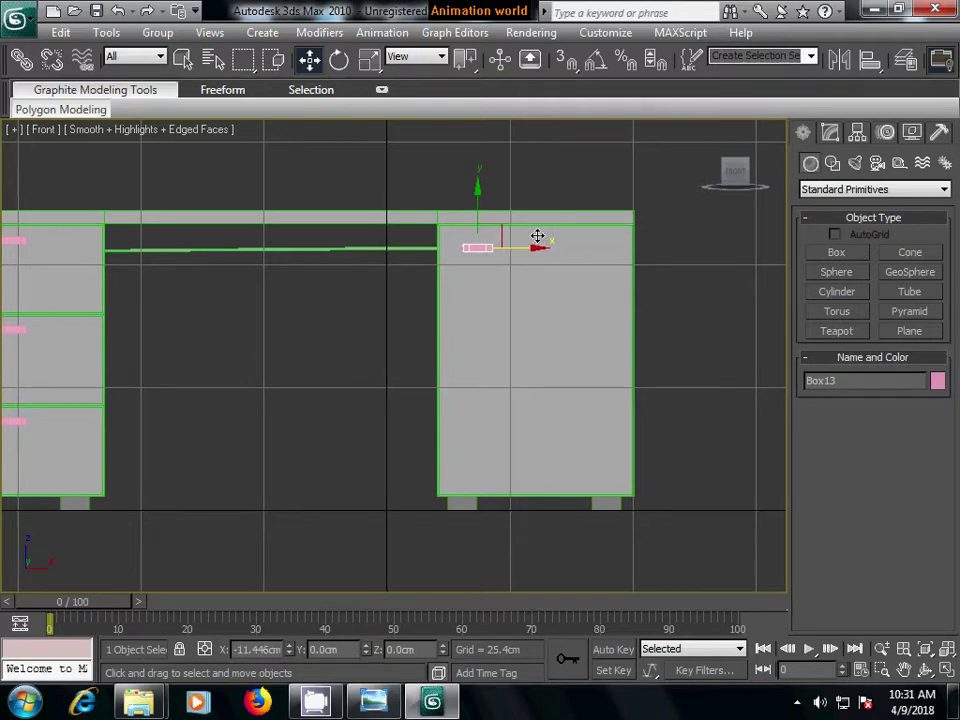
# - Rotate the handle 90° upright and place it near the door's upper left edge
pyautogui.click(339, 60)
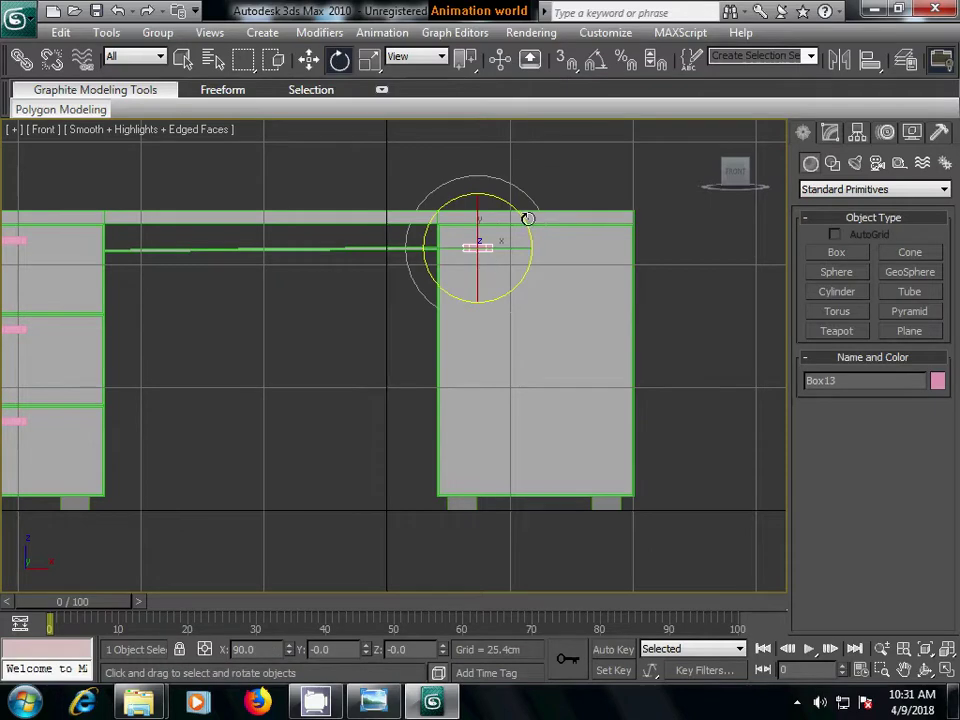
pyautogui.moveTo(526, 217)
pyautogui.mouseDown()
pyautogui.moveTo(373, 177)
pyautogui.moveTo(316, 177)
pyautogui.mouseUp()
pyautogui.click(309, 59)
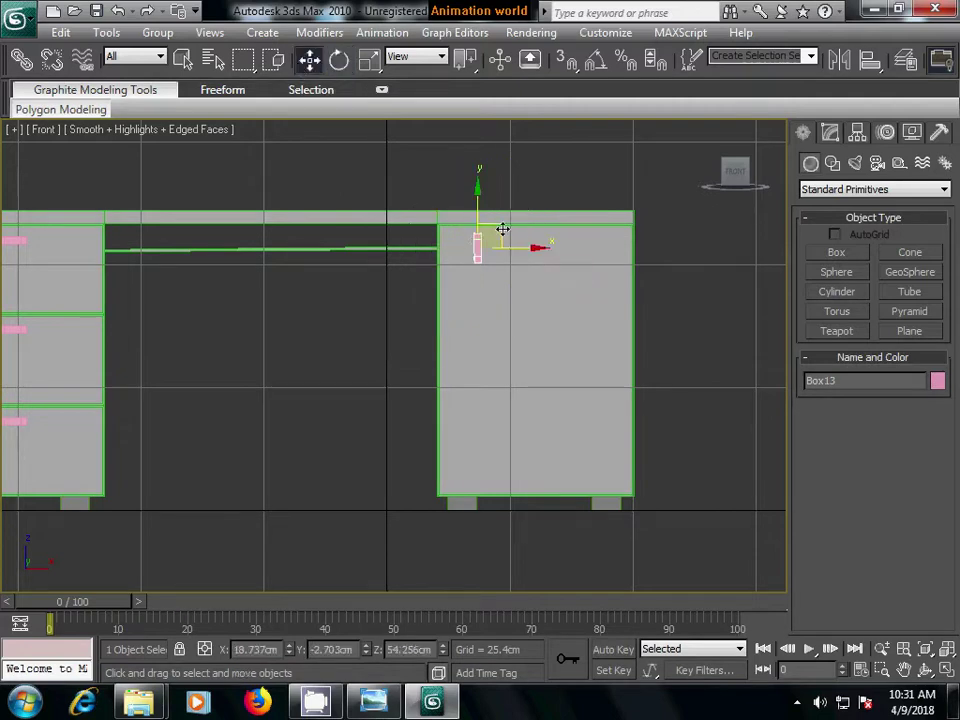
pyautogui.moveTo(480, 171); pyautogui.dragTo(476, 236)
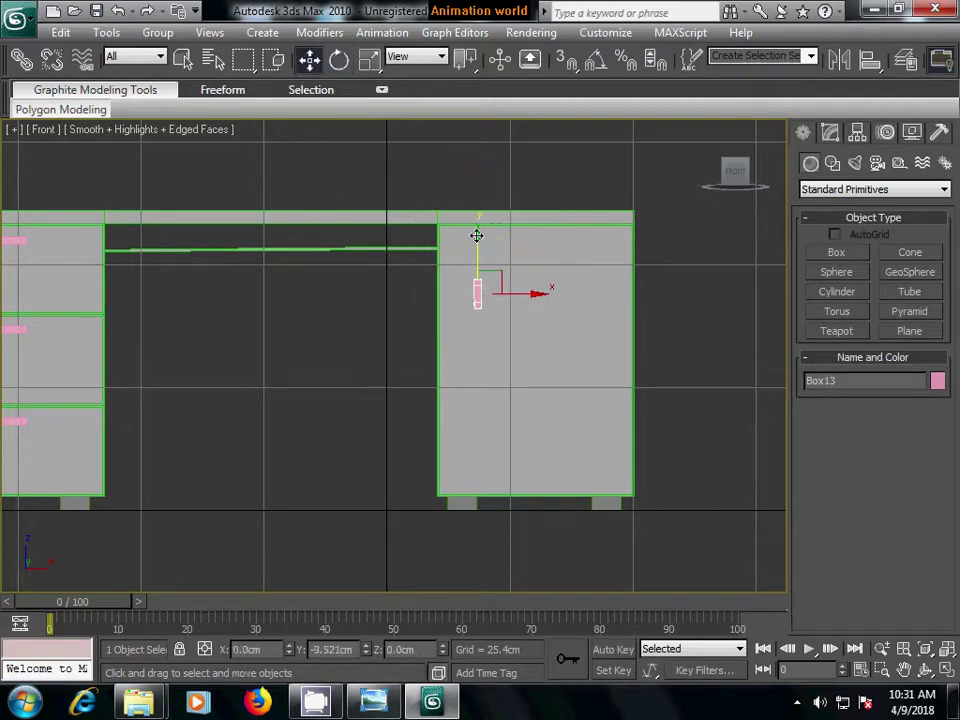
pyautogui.moveTo(540, 294); pyautogui.dragTo(521, 294)
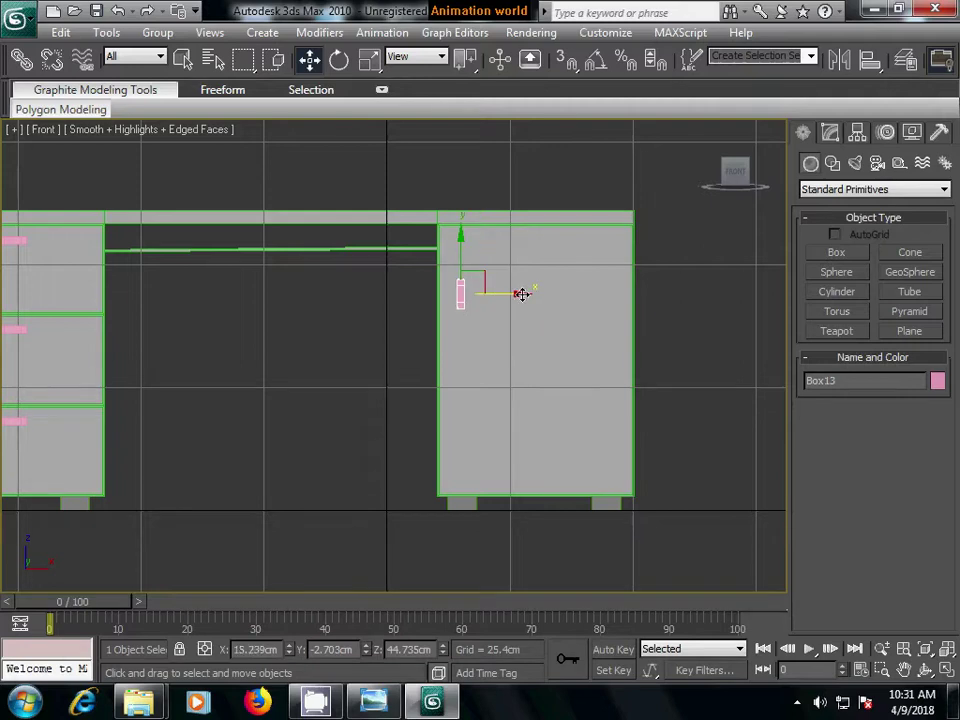
pyautogui.click(677, 291)
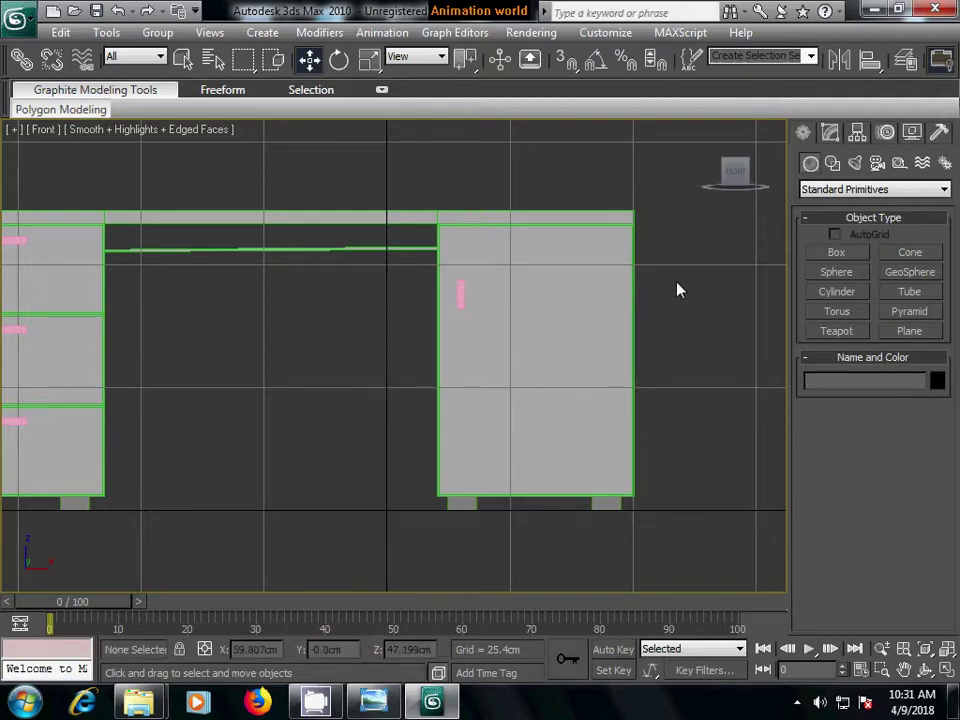
pyautogui.moveTo(272, 381); pyautogui.dragTo(405, 381, button='middle')
# - Give all four handles the '02 - Default' material and zoom out to frame the whole desk
pyautogui.click(122, 245)
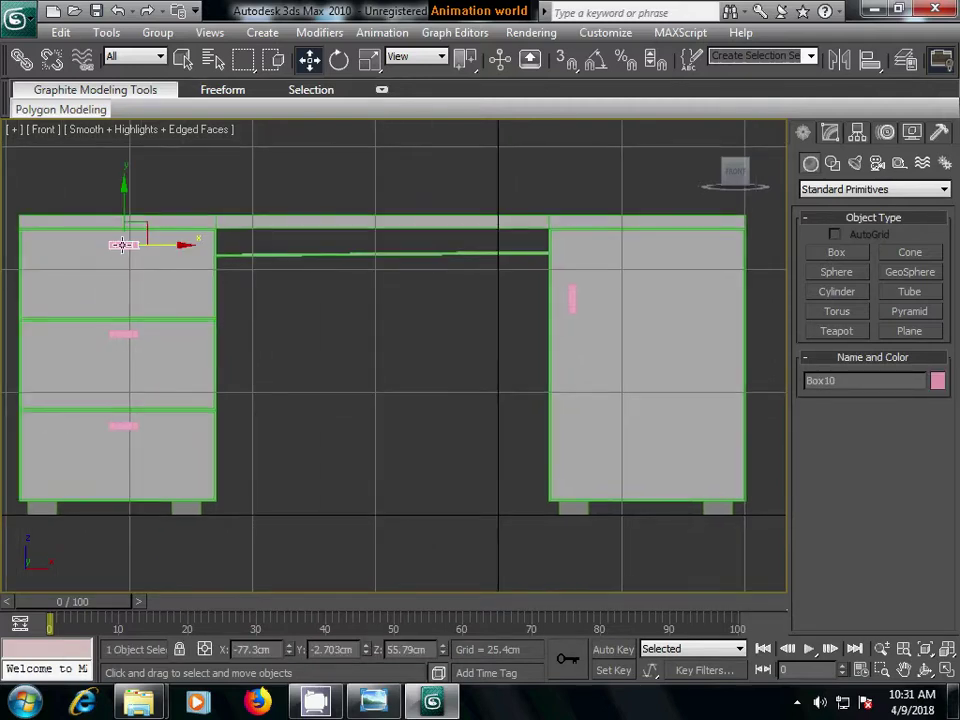
pyautogui.keyDown('ctrl'); pyautogui.click(131, 335); pyautogui.keyUp('ctrl')
pyautogui.keyDown('ctrl'); pyautogui.click(124, 429); pyautogui.keyUp('ctrl')
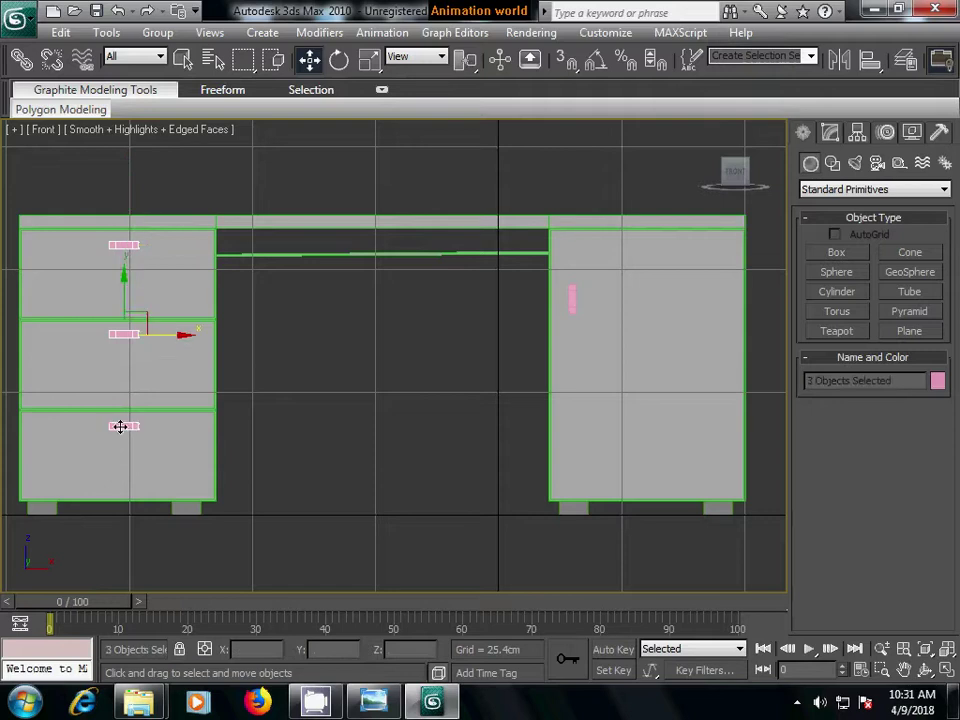
pyautogui.keyDown('ctrl'); pyautogui.click(570, 294); pyautogui.keyUp('ctrl')
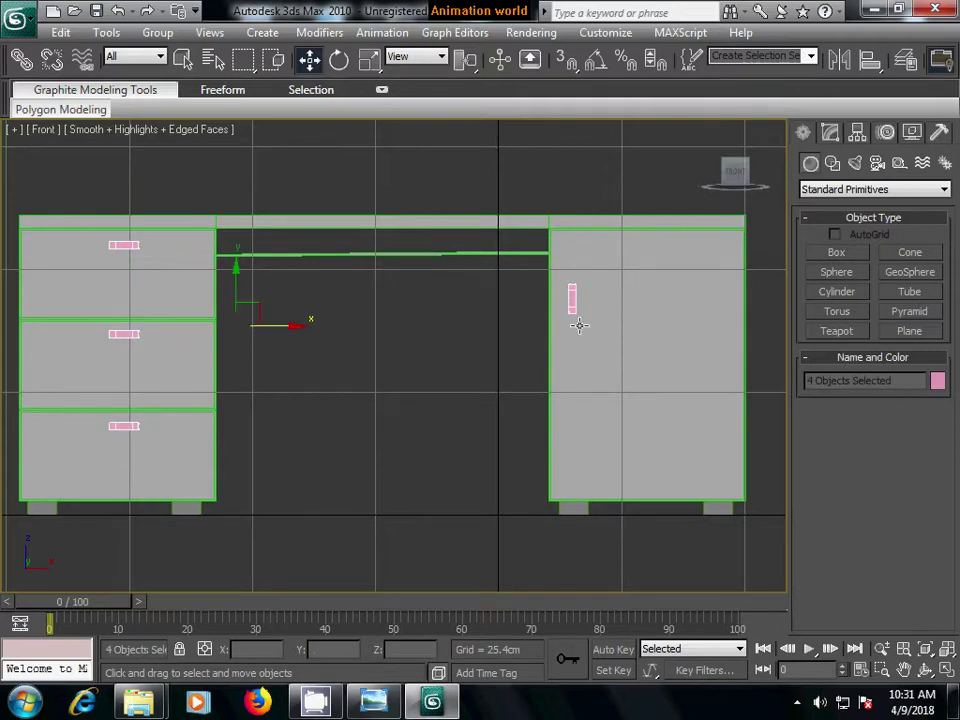
pyautogui.press('m')
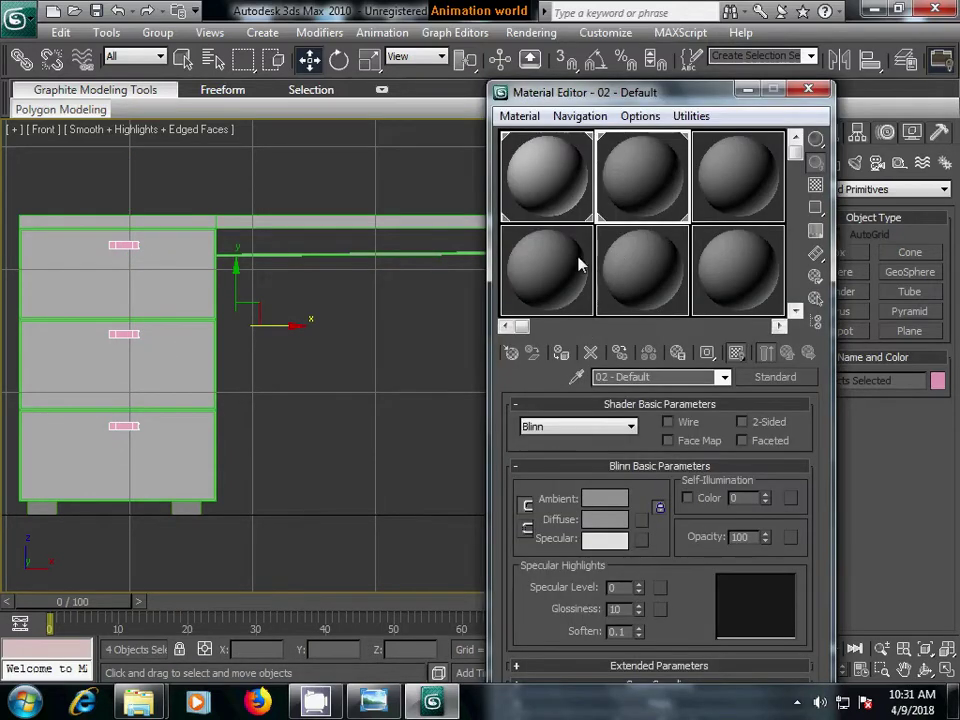
pyautogui.click(808, 90)
pyautogui.click(527, 405)
pyautogui.moveTo(380, 420); pyautogui.dragTo(416, 403, button='middle')
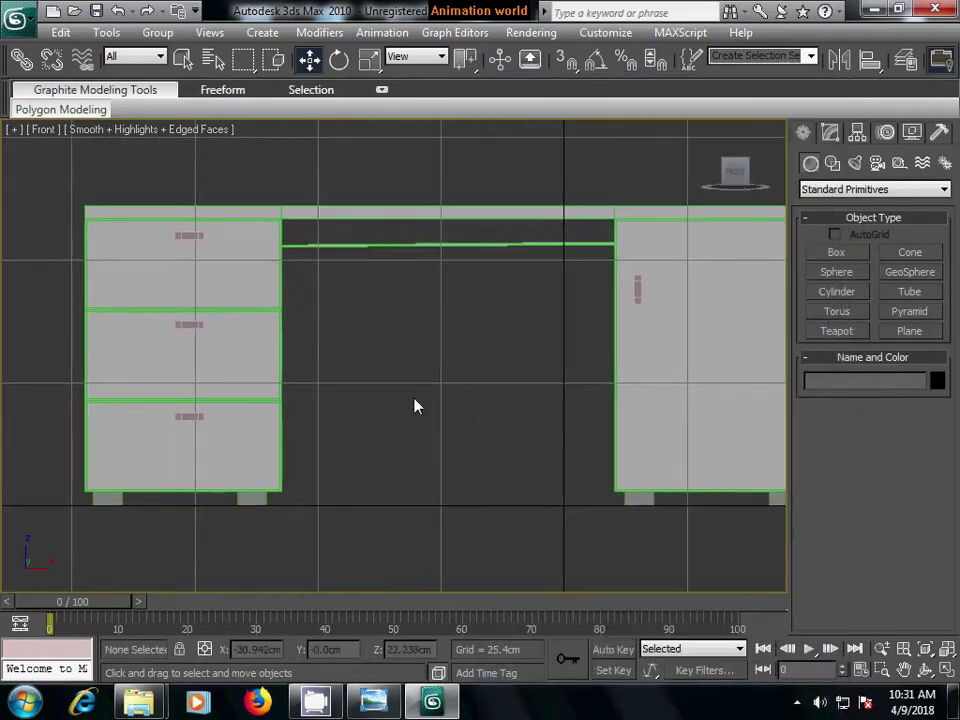
pyautogui.scroll(-2, 416, 403)
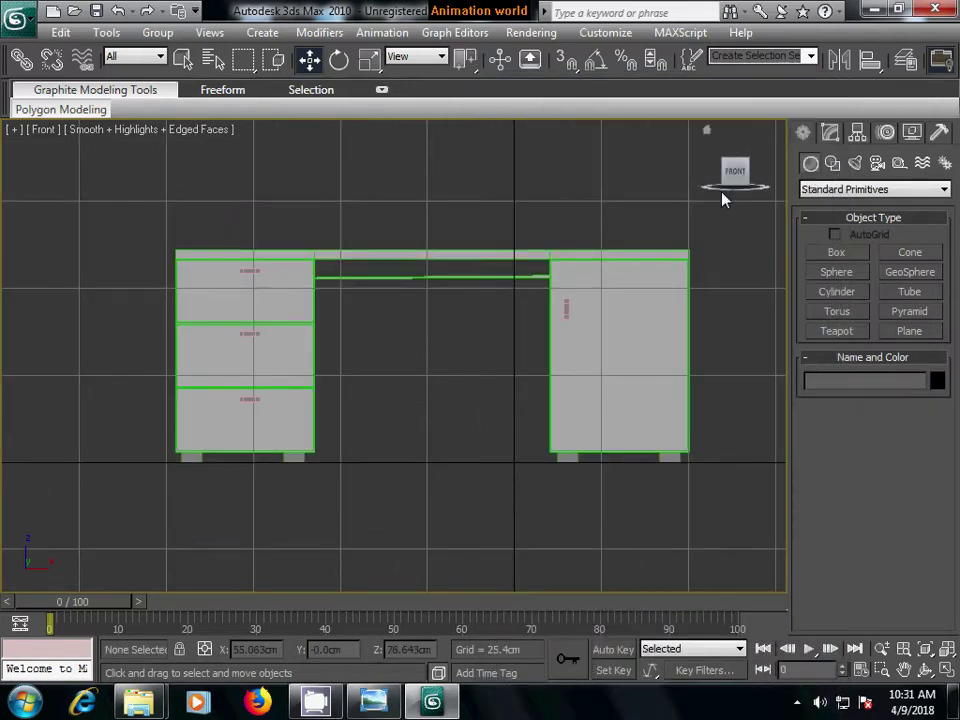
# - Select the tabletop Box01 and enter Polygon sub-object mode
pyautogui.click(557, 272)
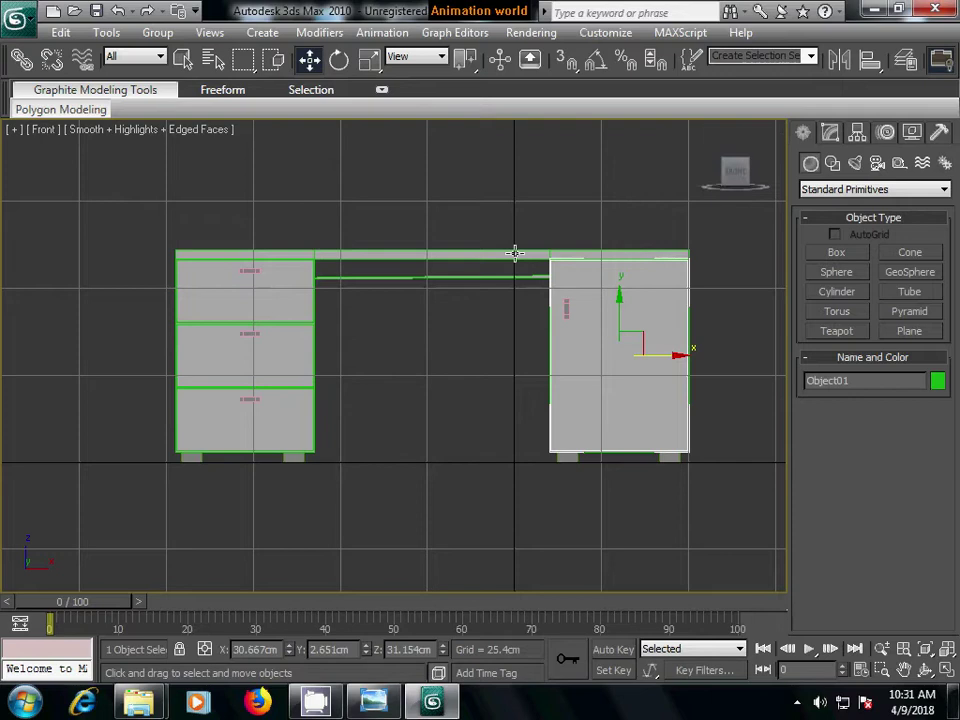
pyautogui.click(514, 253)
pyautogui.click(829, 136)
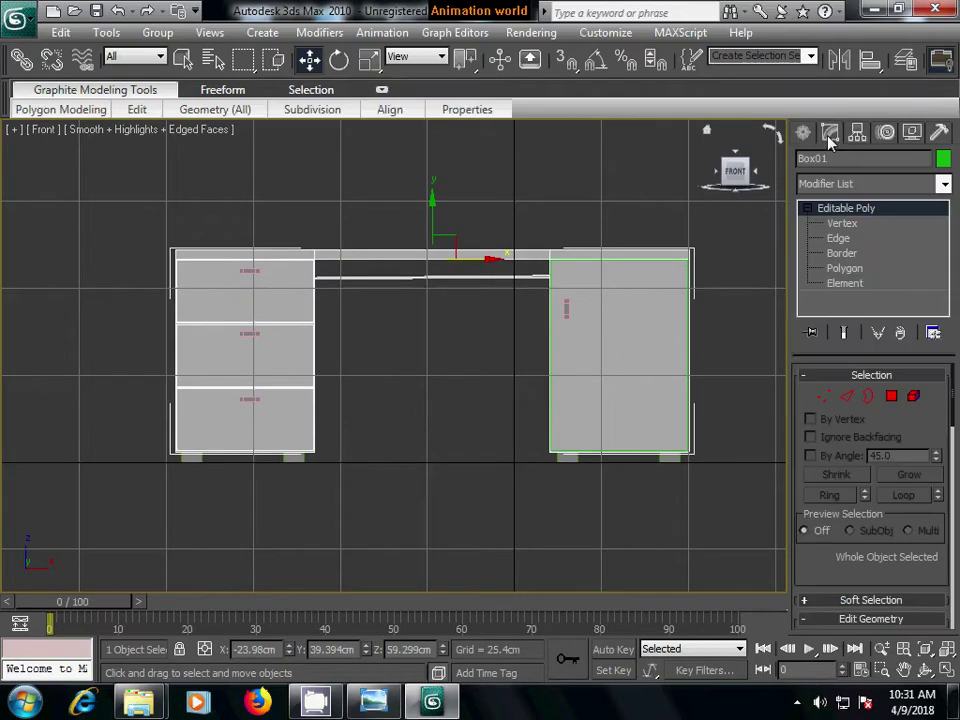
pyautogui.click(912, 396)
pyautogui.click(561, 343)
pyautogui.click(502, 362)
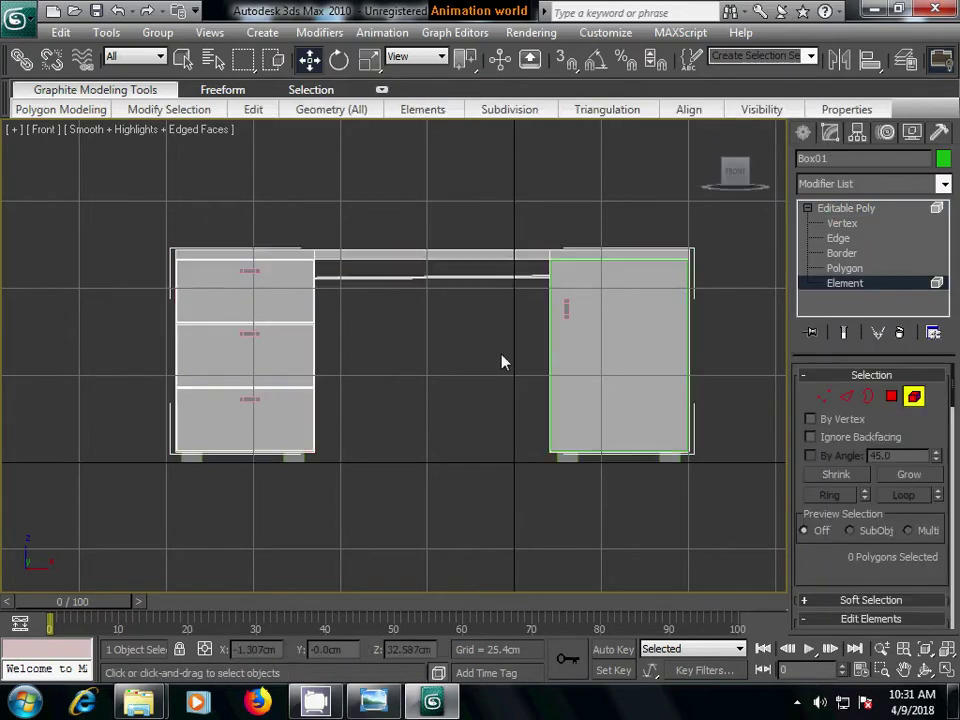
pyautogui.click(448, 276)
pyautogui.click(465, 324)
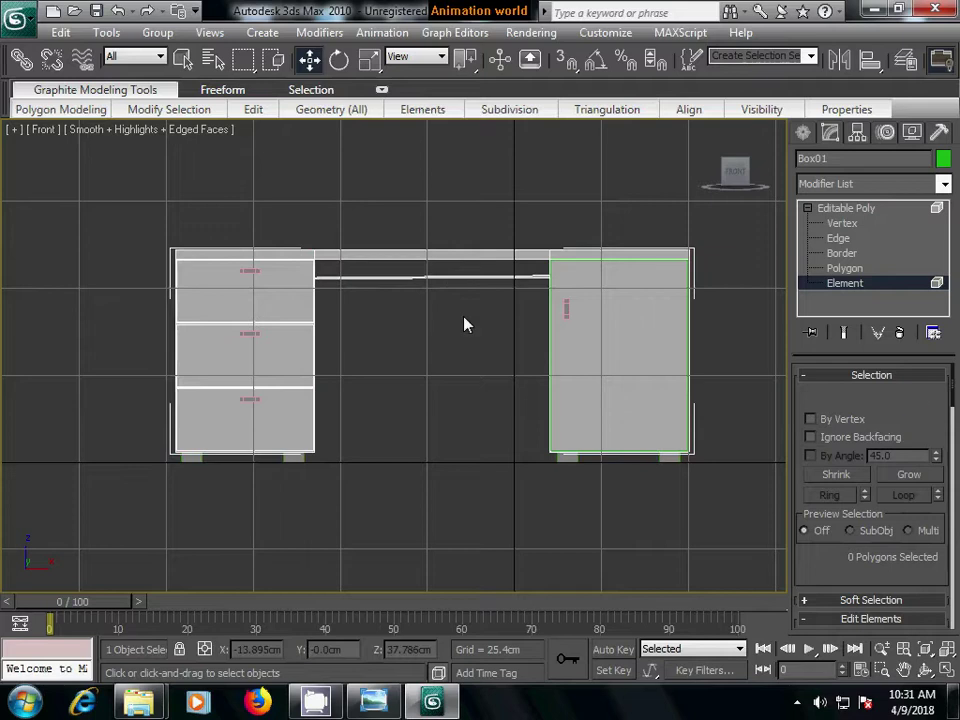
pyautogui.press('4')
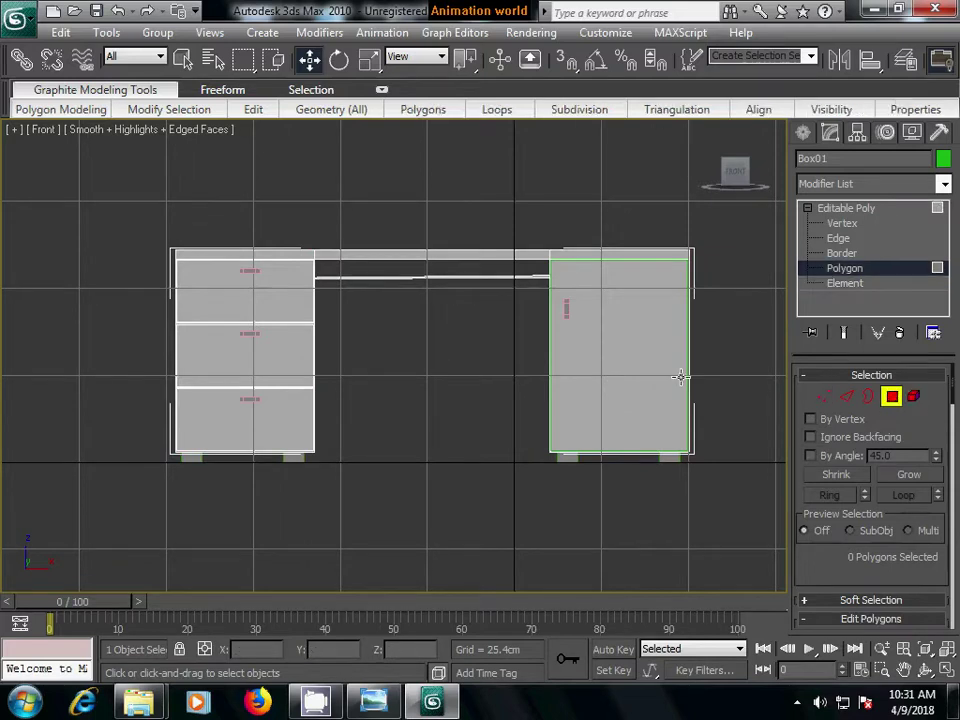
# - Clone the tabletop's middle polygons upward as a separate object, Object02
pyautogui.click(457, 280)
pyautogui.moveTo(506, 407)
pyautogui.mouseDown(button='middle')
pyautogui.moveTo(482, 450)
pyautogui.moveTo(501, 459)
pyautogui.mouseUp(button='middle')
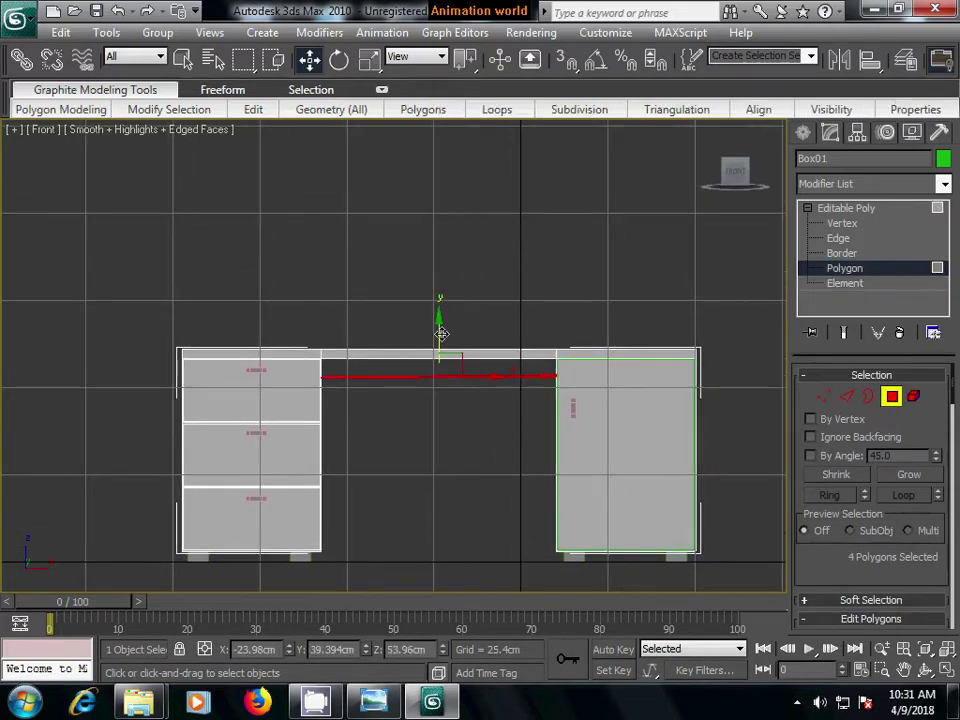
pyautogui.moveTo(439, 326); pyautogui.dragTo(443, 254)
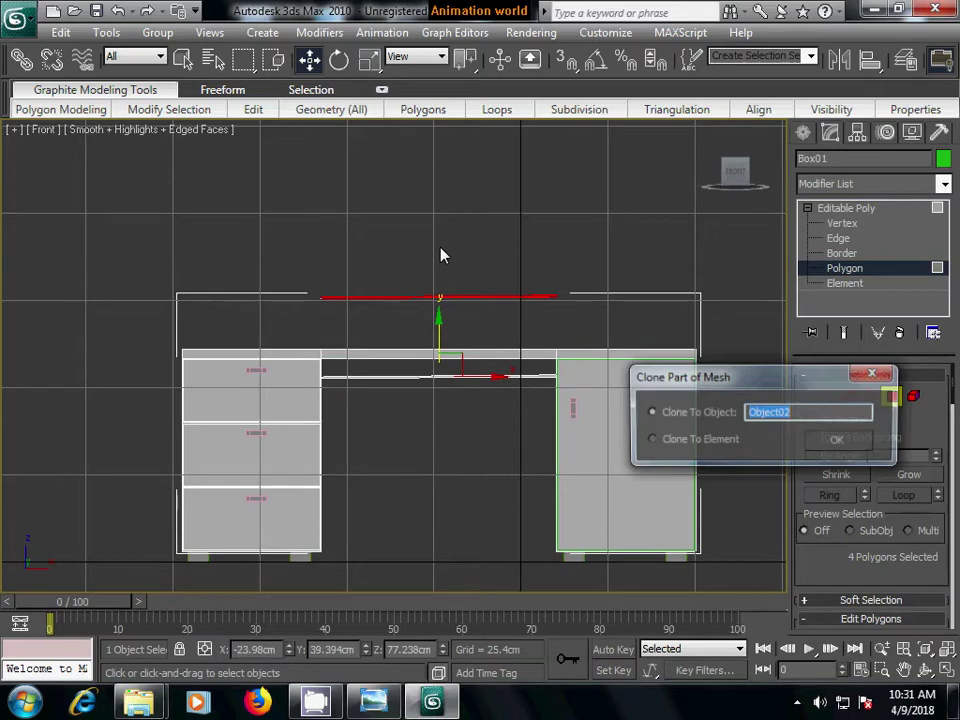
pyautogui.click(836, 440)
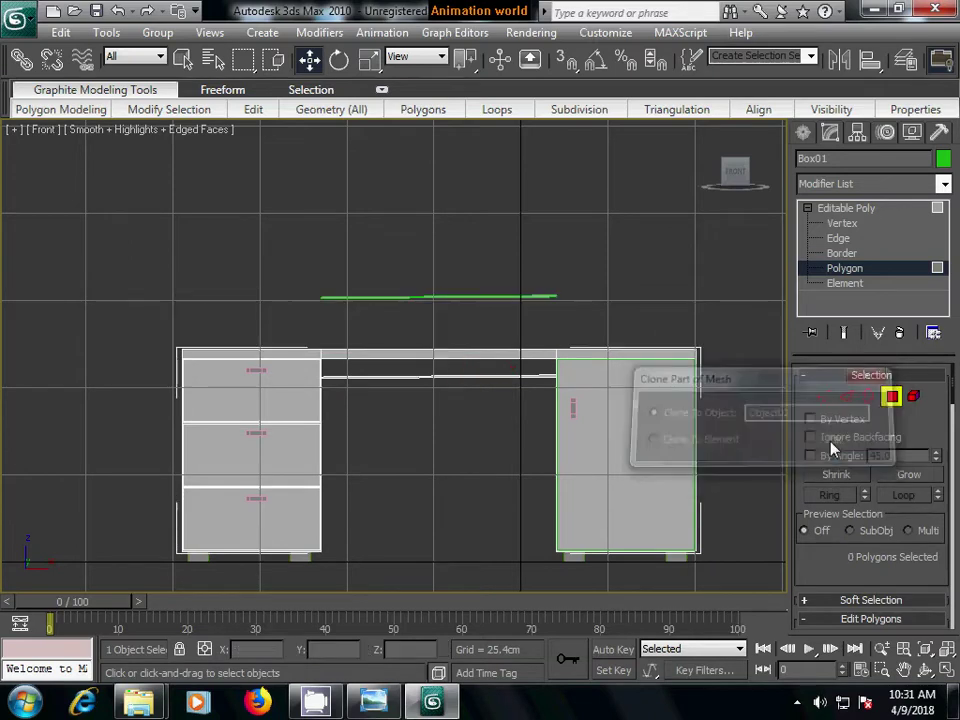
pyautogui.click(802, 134)
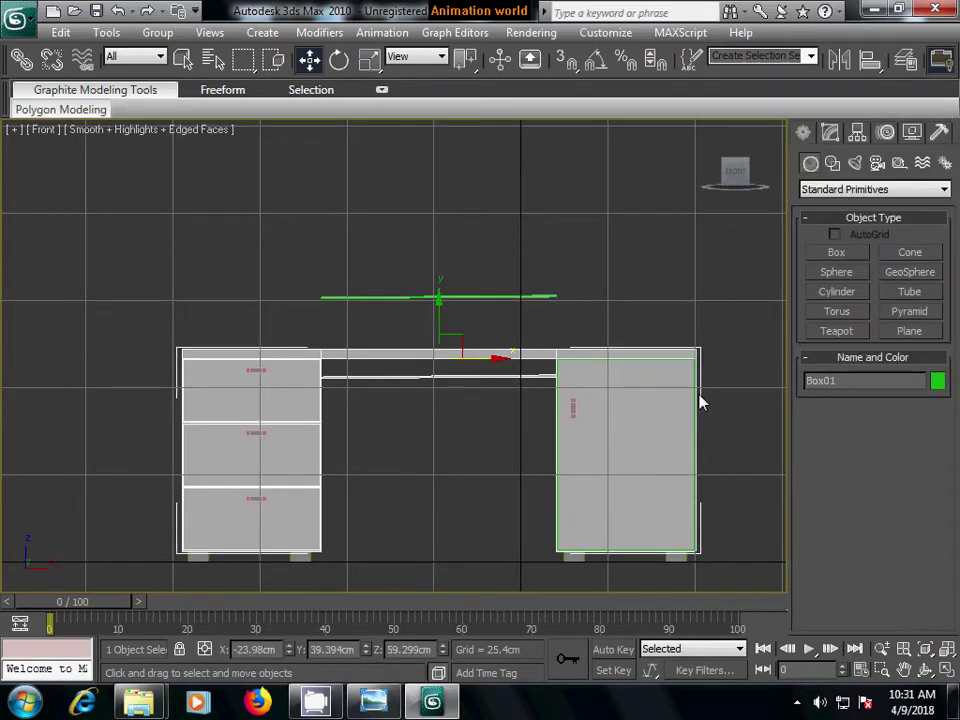
# - Switch to perspective view and enter Edge mode on the plank Object02
pyautogui.press('p')
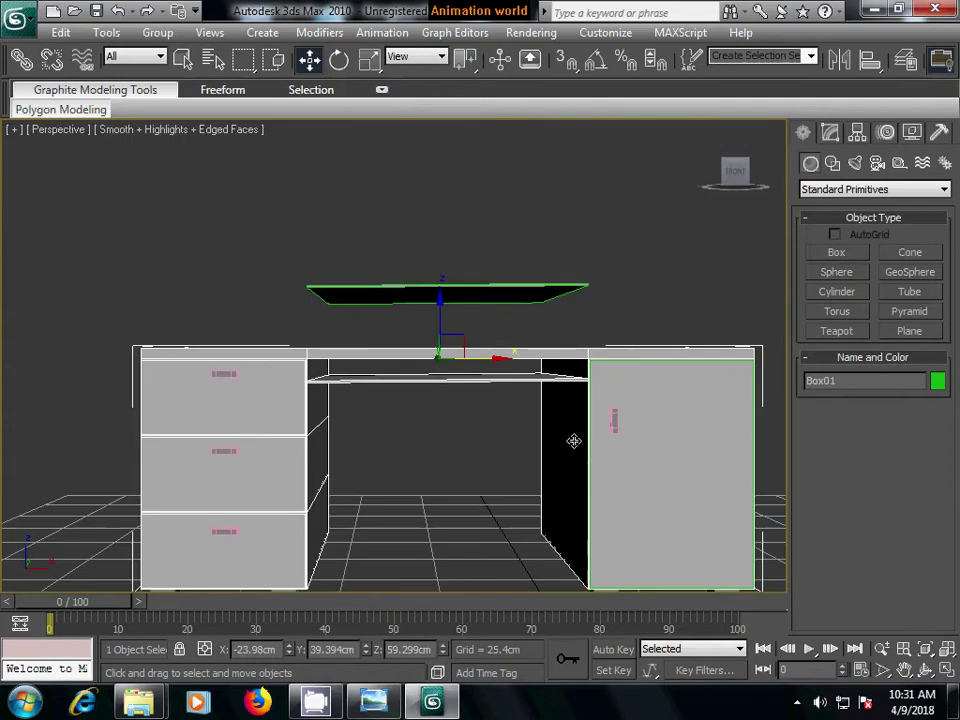
pyautogui.moveTo(574, 441)
pyautogui.keyDown('alt'); pyautogui.mouseDown(button='middle')
pyautogui.moveTo(489, 439)
pyautogui.moveTo(636, 474)
pyautogui.moveTo(294, 444)
pyautogui.moveTo(422, 446)
pyautogui.moveTo(448, 461)
pyautogui.moveTo(365, 414)
pyautogui.moveTo(381, 411)
pyautogui.mouseUp(button='middle'); pyautogui.keyUp('alt')
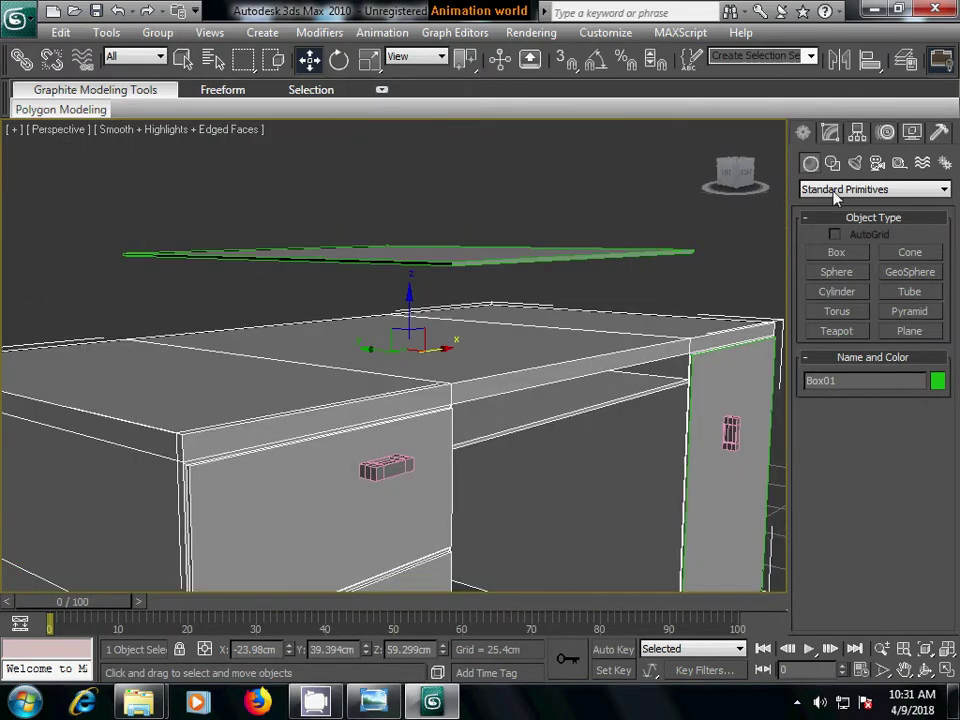
pyautogui.click(833, 137)
pyautogui.click(846, 398)
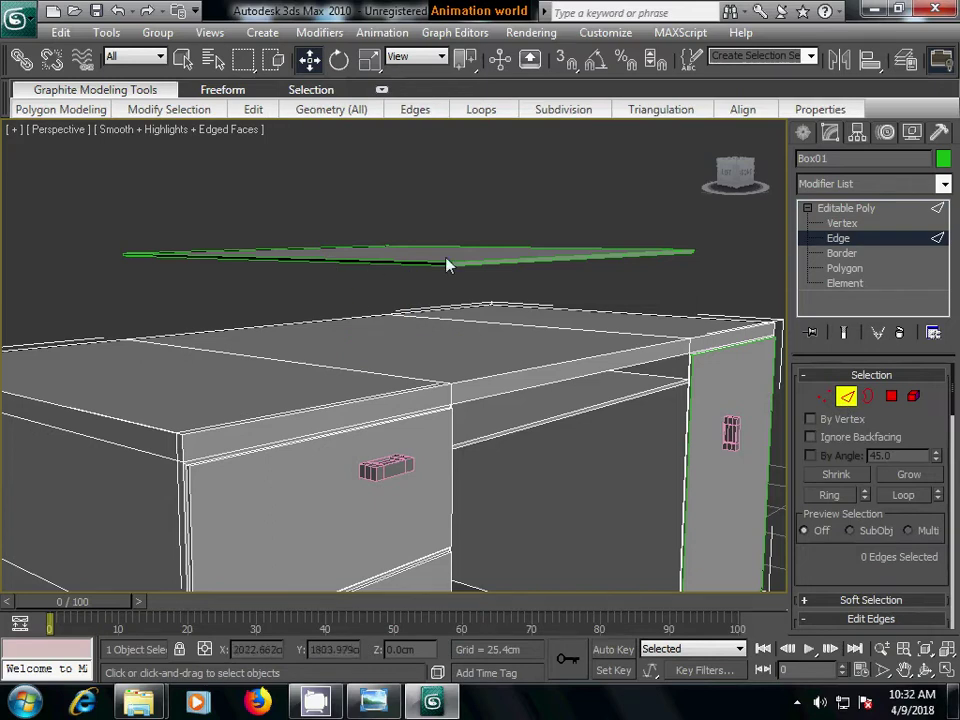
pyautogui.click(803, 132)
pyautogui.click(600, 325)
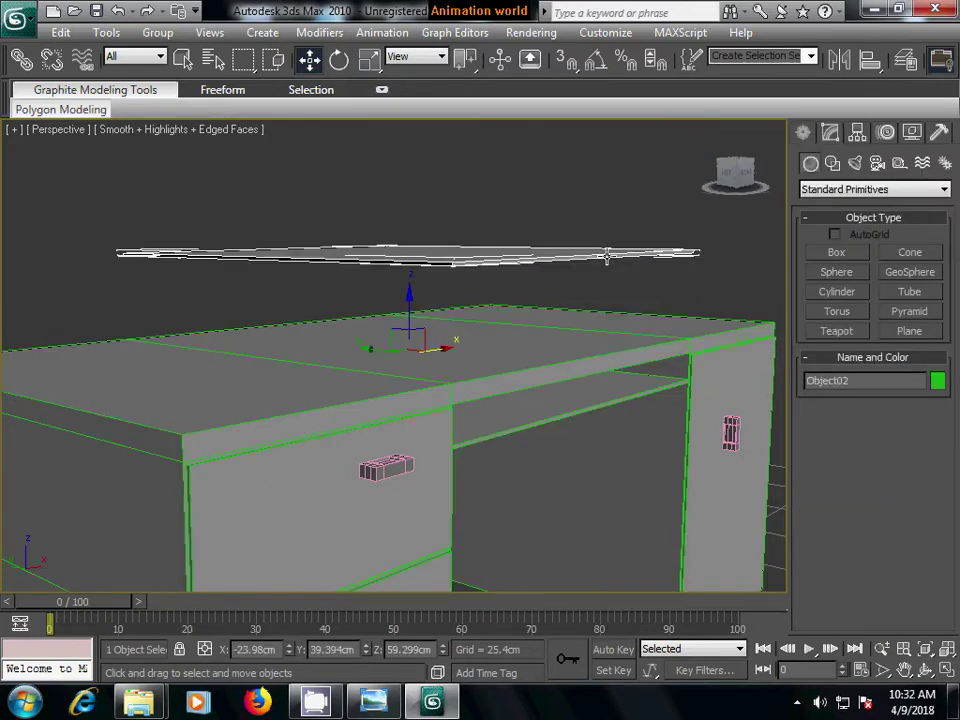
pyautogui.click(857, 132)
pyautogui.click(830, 132)
pyautogui.click(846, 396)
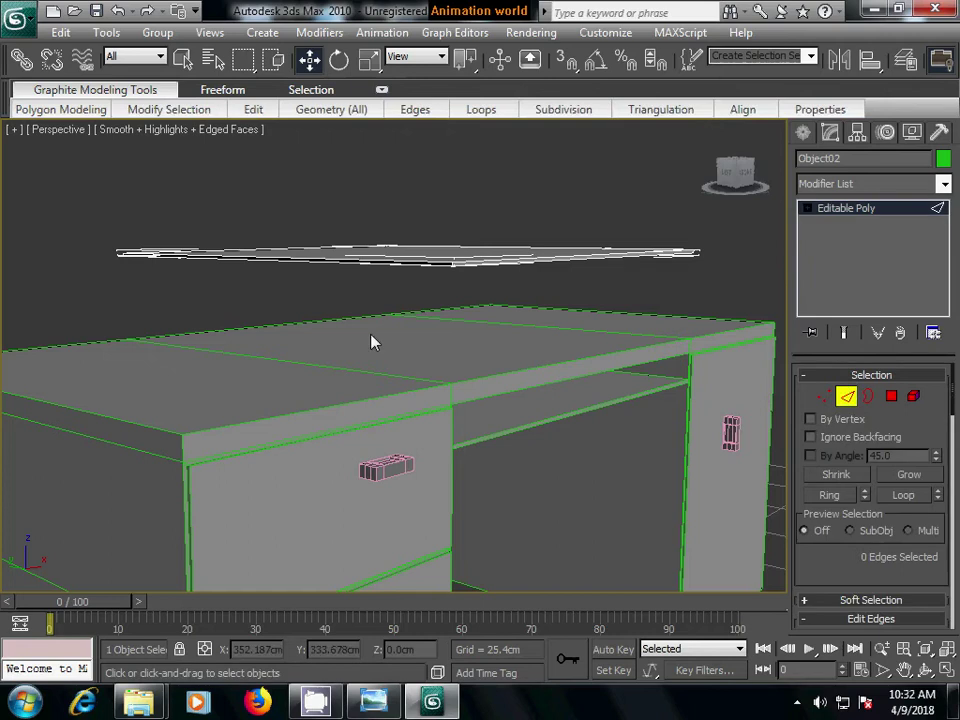
pyautogui.moveTo(371, 339)
pyautogui.keyDown('alt'); pyautogui.mouseDown(button='middle')
pyautogui.moveTo(321, 317)
pyautogui.moveTo(333, 328)
pyautogui.mouseUp(button='middle'); pyautogui.keyUp('alt')
# - Select the plank's long front edge
pyautogui.click(290, 290)
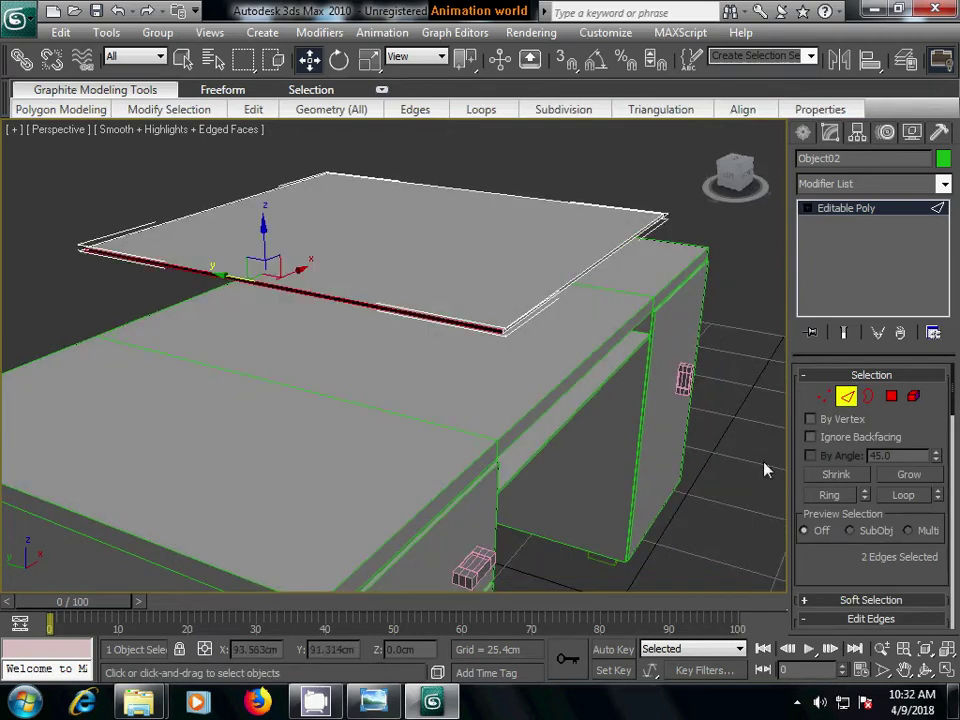
pyautogui.moveTo(850, 557); pyautogui.dragTo(850, 423)
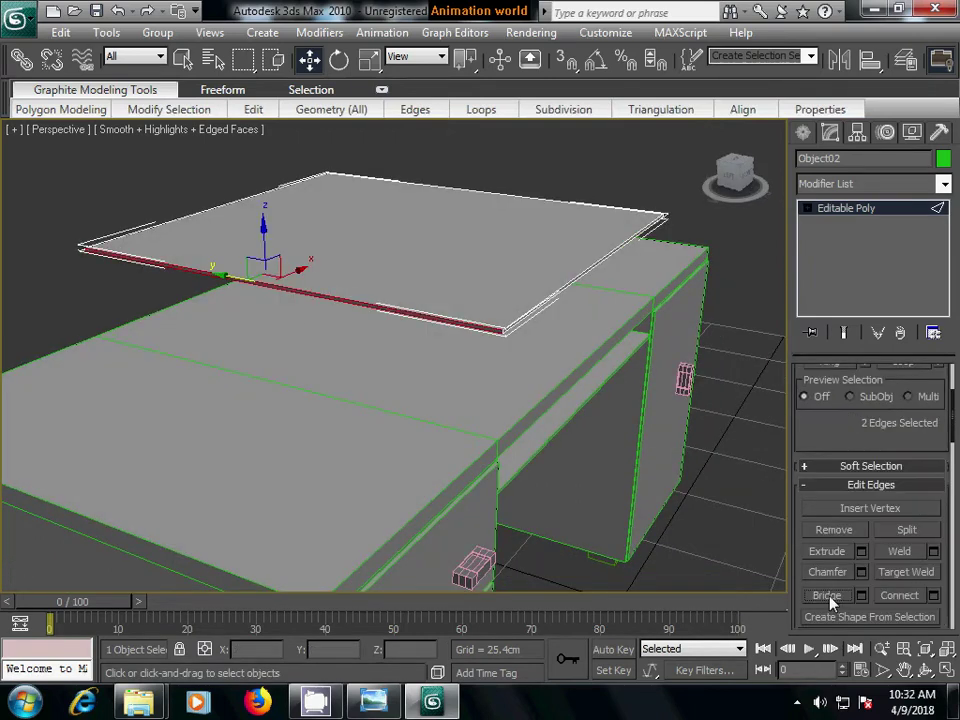
pyautogui.keyDown('alt'); pyautogui.moveTo(270, 418); pyautogui.dragTo(460, 397, button='middle'); pyautogui.keyUp('alt')
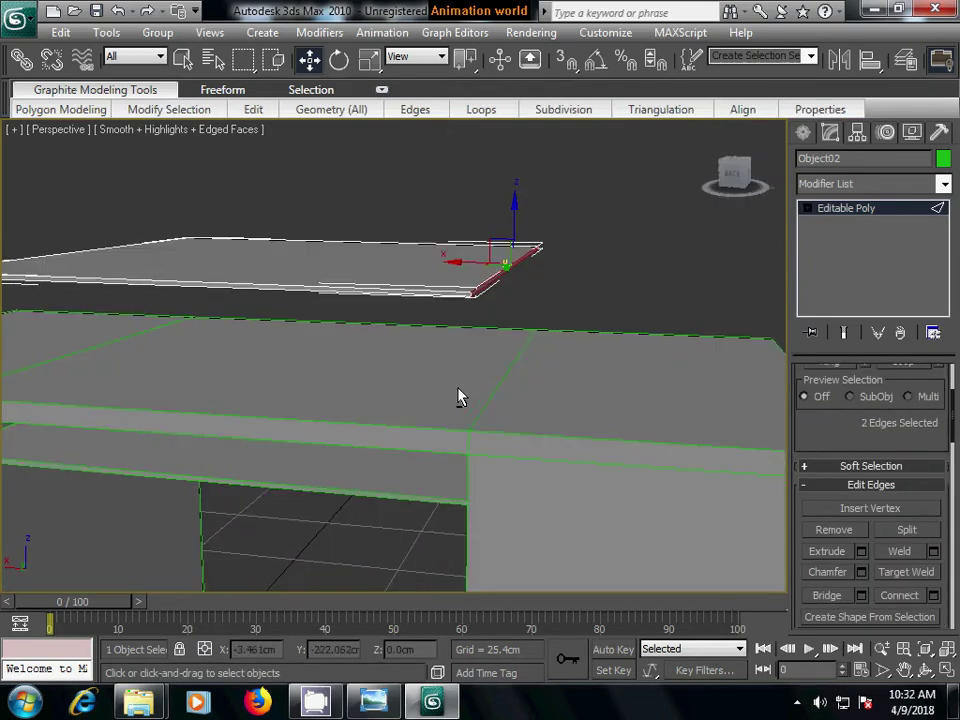
pyautogui.click(342, 291)
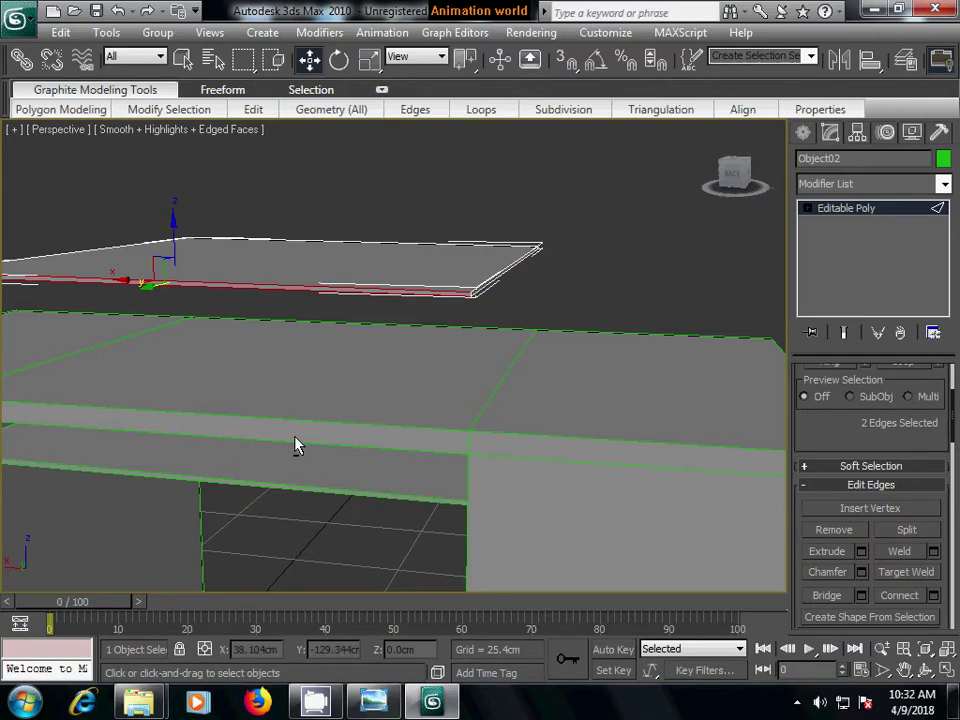
pyautogui.keyDown('alt'); pyautogui.moveTo(296, 443); pyautogui.dragTo(461, 456, button='middle'); pyautogui.keyUp('alt')
pyautogui.click(338, 380)
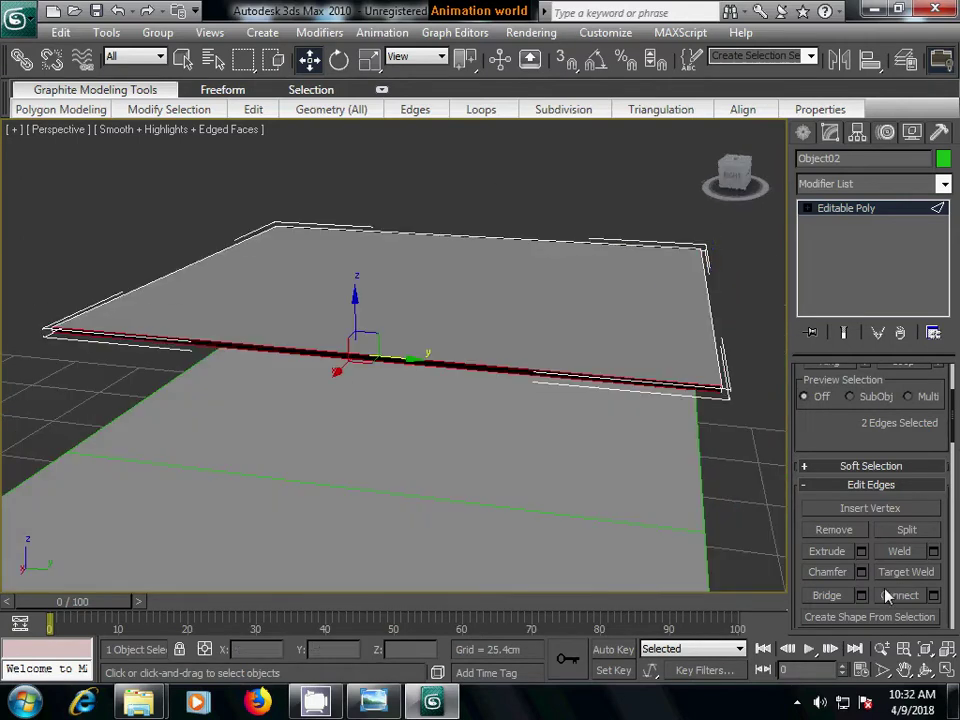
pyautogui.keyDown('alt'); pyautogui.moveTo(735, 557); pyautogui.dragTo(534, 476, button='middle'); pyautogui.keyUp('alt')
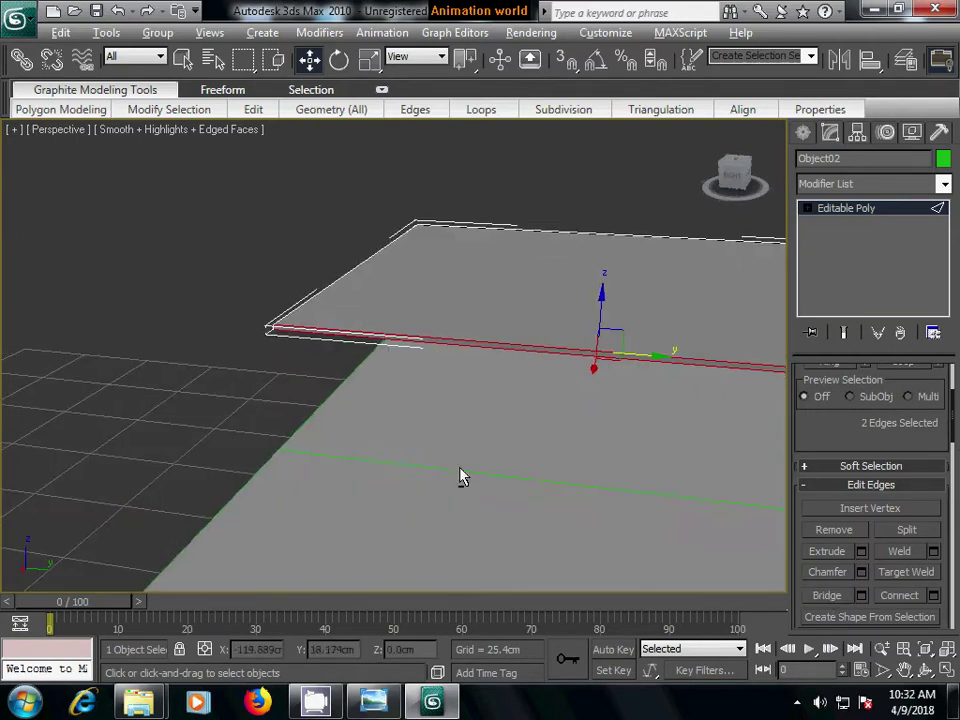
pyautogui.moveTo(459, 476)
pyautogui.keyDown('alt'); pyautogui.mouseDown(button='middle')
pyautogui.moveTo(488, 489)
pyautogui.moveTo(426, 476)
pyautogui.moveTo(520, 400)
pyautogui.mouseUp(button='middle'); pyautogui.keyUp('alt')
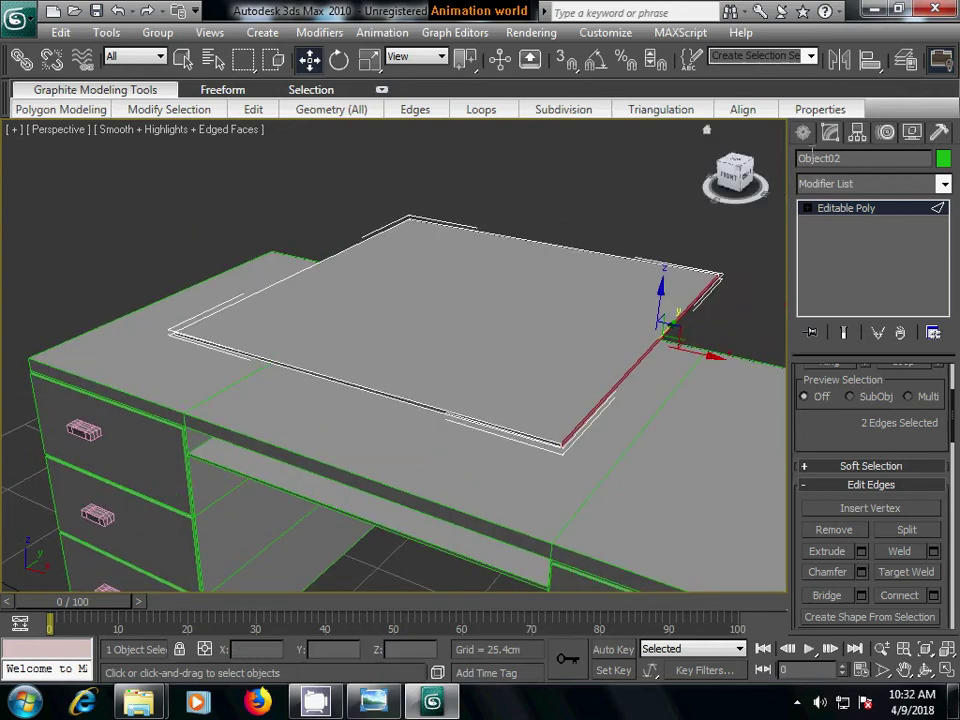
# - Raise the plank's top polygon along Z to give it thickness
pyautogui.click(822, 207)
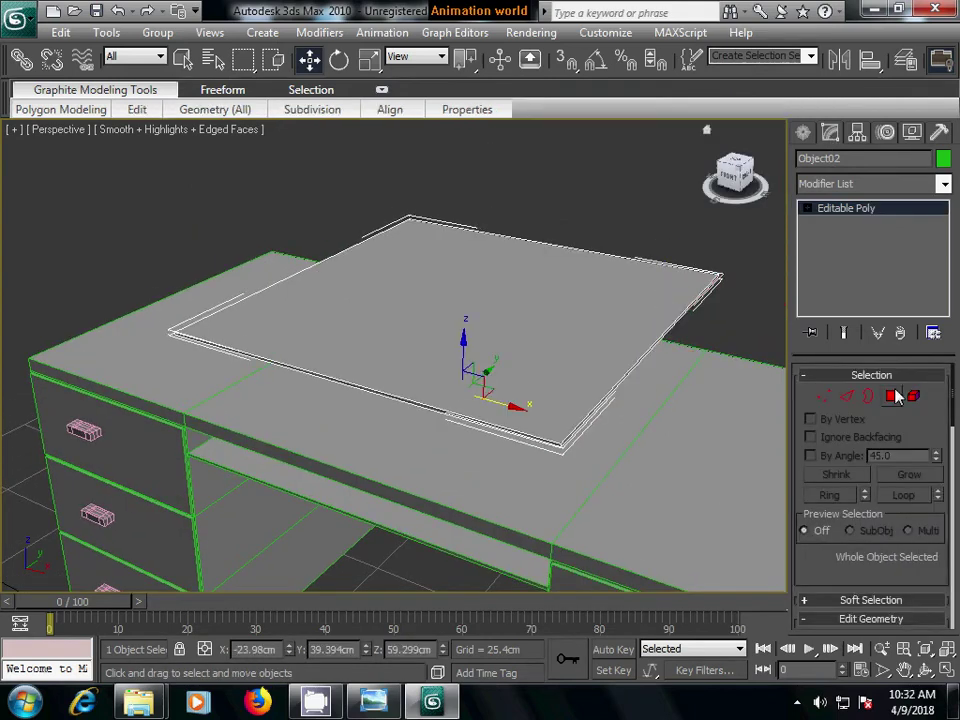
pyautogui.click(891, 396)
pyautogui.click(514, 324)
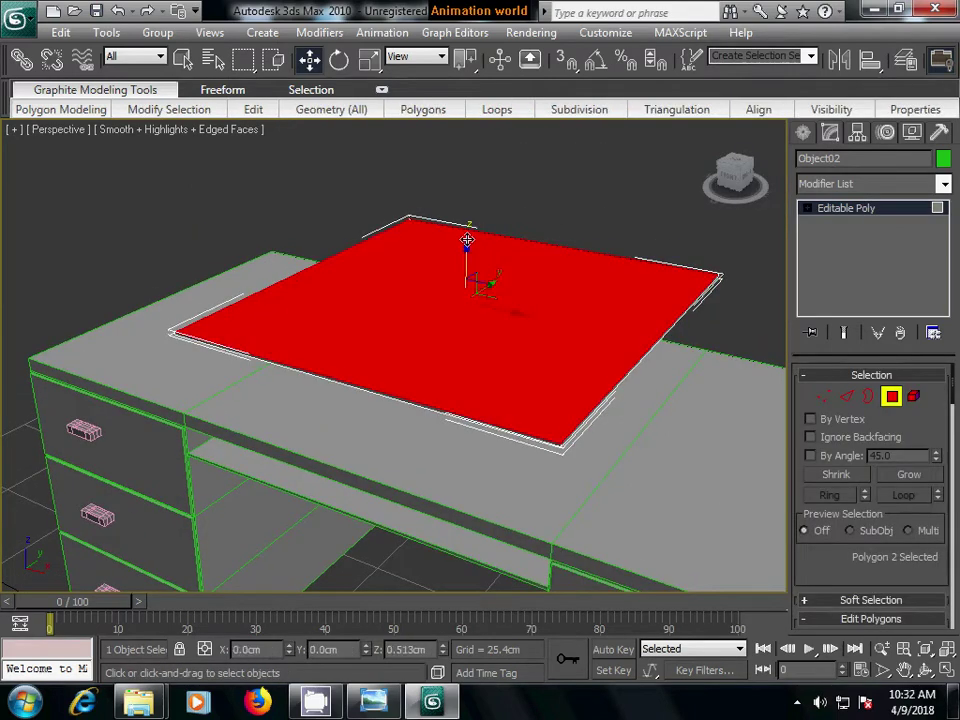
pyautogui.moveTo(467, 240); pyautogui.dragTo(466, 234)
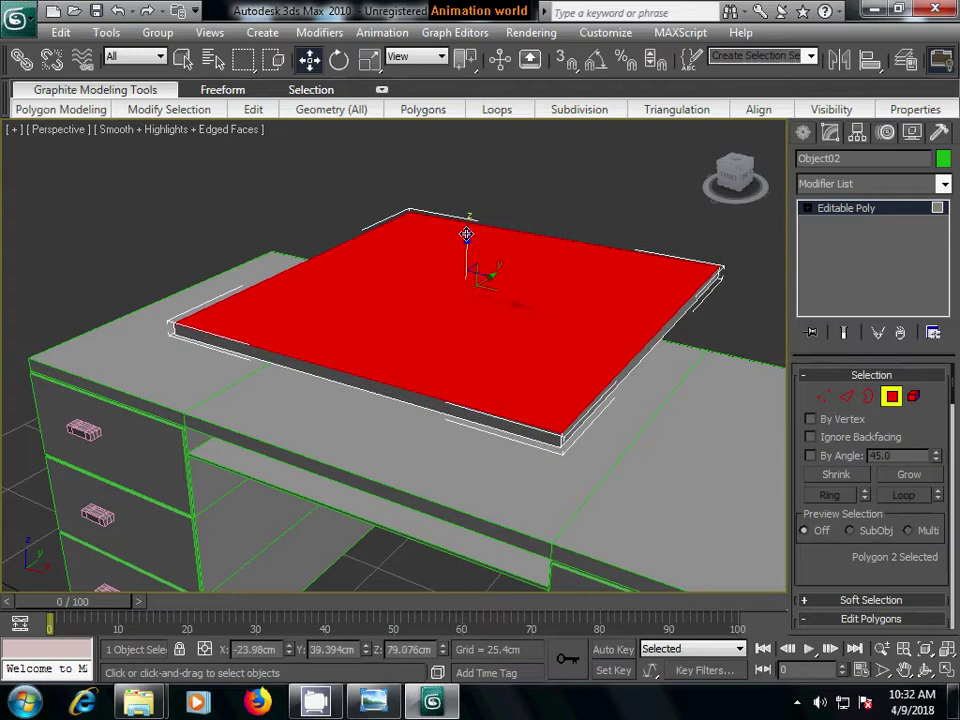
pyautogui.keyDown('alt'); pyautogui.moveTo(467, 232); pyautogui.dragTo(469, 414, button='middle'); pyautogui.keyUp('alt')
pyautogui.scroll(2, 469, 414)
pyautogui.scroll(-1, 416, 441)
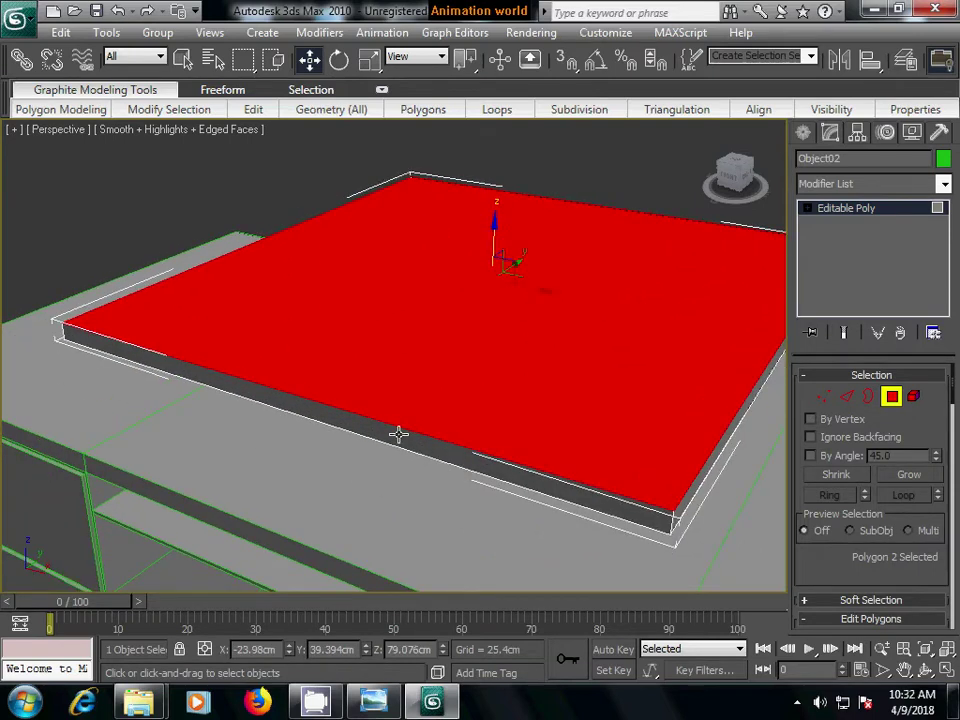
pyautogui.click(709, 213)
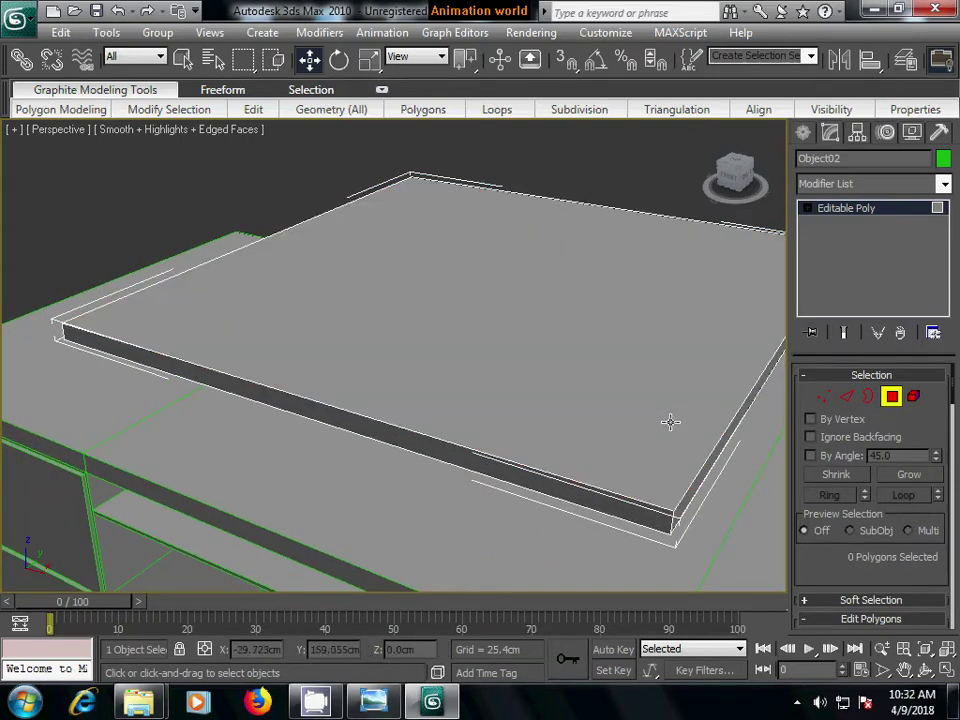
pyautogui.keyDown('alt'); pyautogui.moveTo(654, 418); pyautogui.dragTo(498, 404, button='middle'); pyautogui.keyUp('alt')
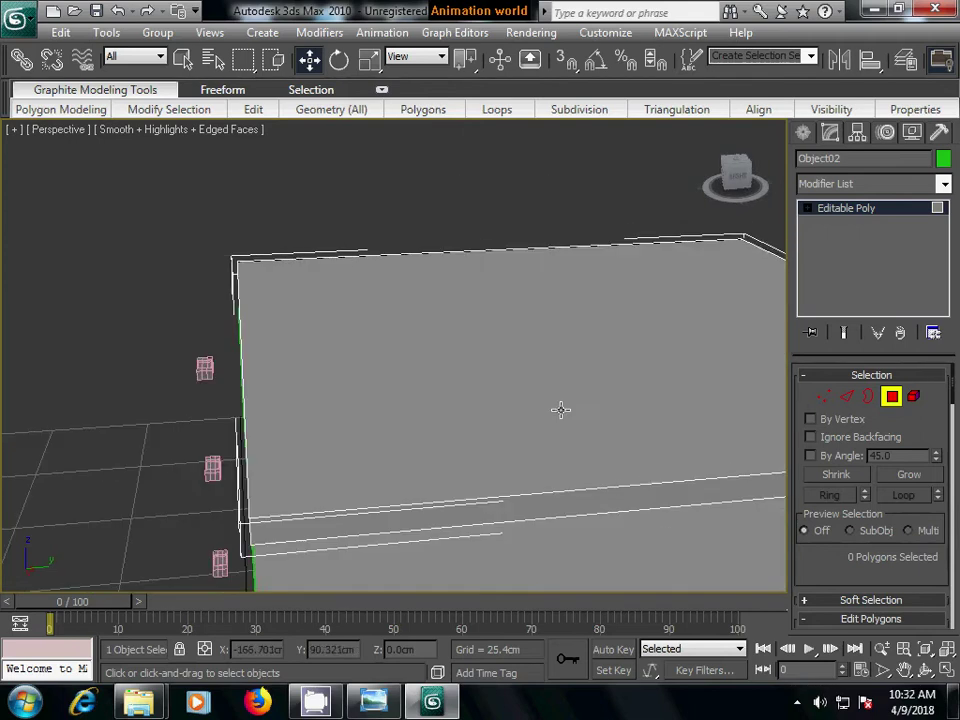
pyautogui.scroll(-3, 498, 404)
# - Connect the front and back top edges with one edge (Segments 1, Pinch 0, Slide 0)
pyautogui.press('2')
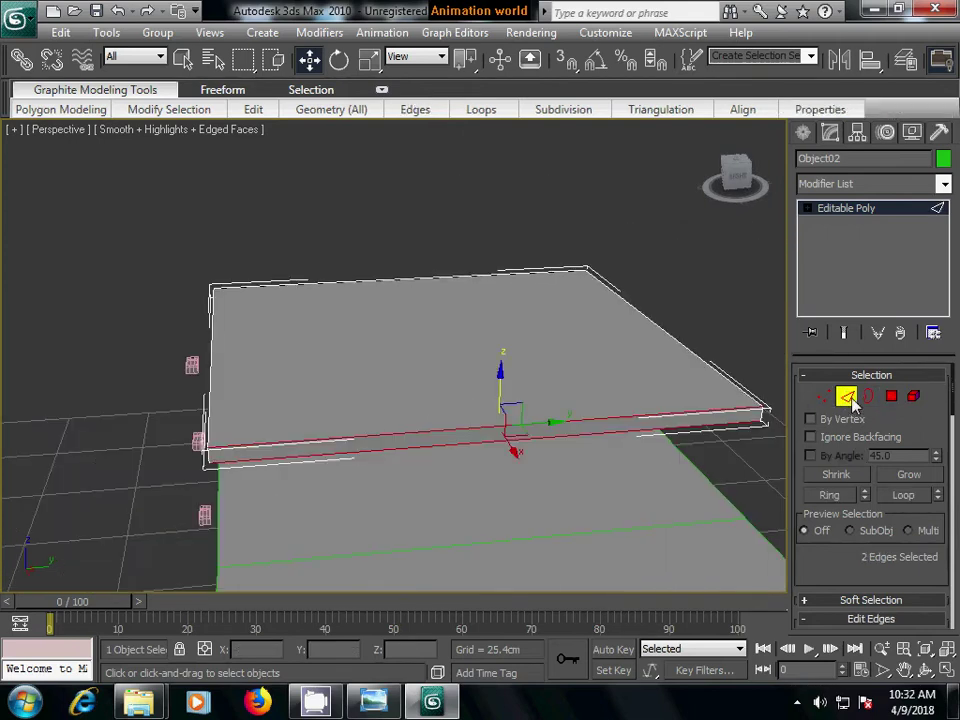
pyautogui.hotkey('alt', 'r')
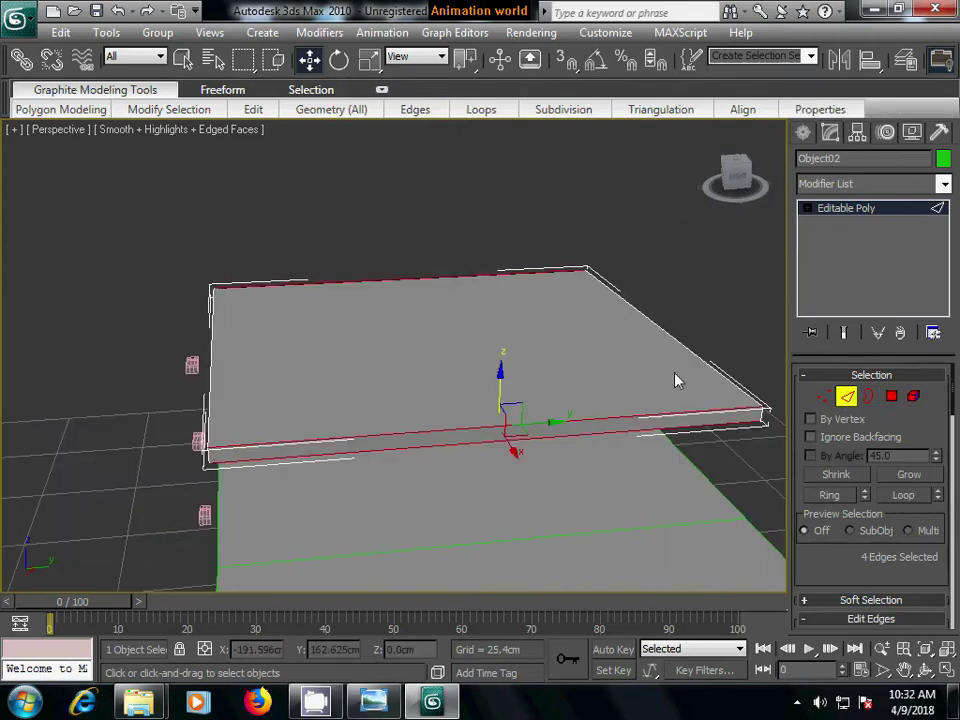
pyautogui.scroll(-3, 828, 564)
pyautogui.click(934, 568)
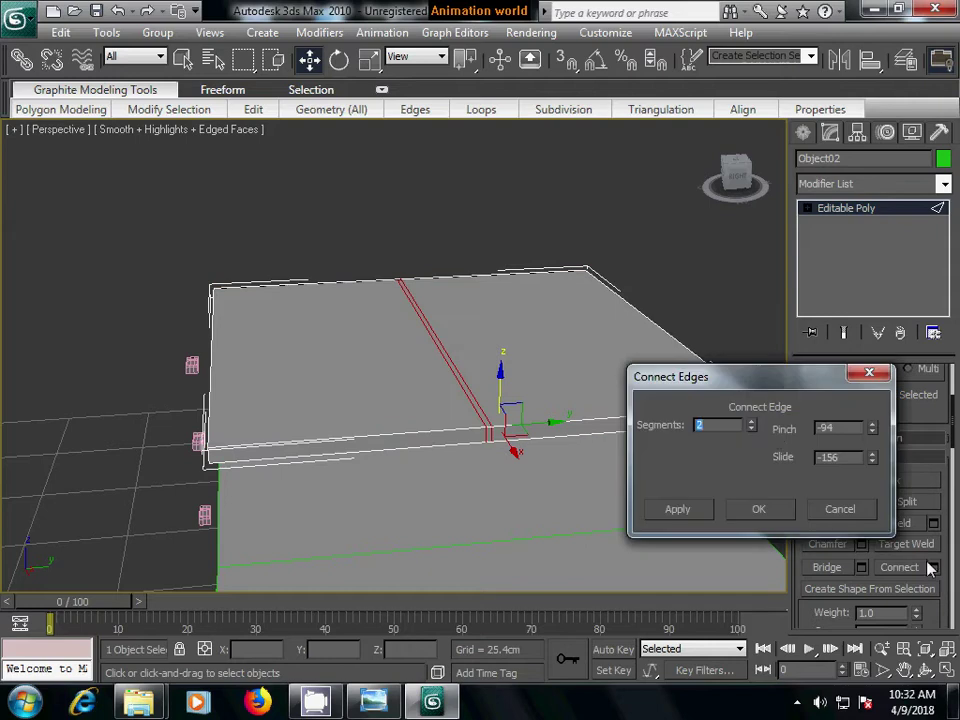
pyautogui.click(751, 429)
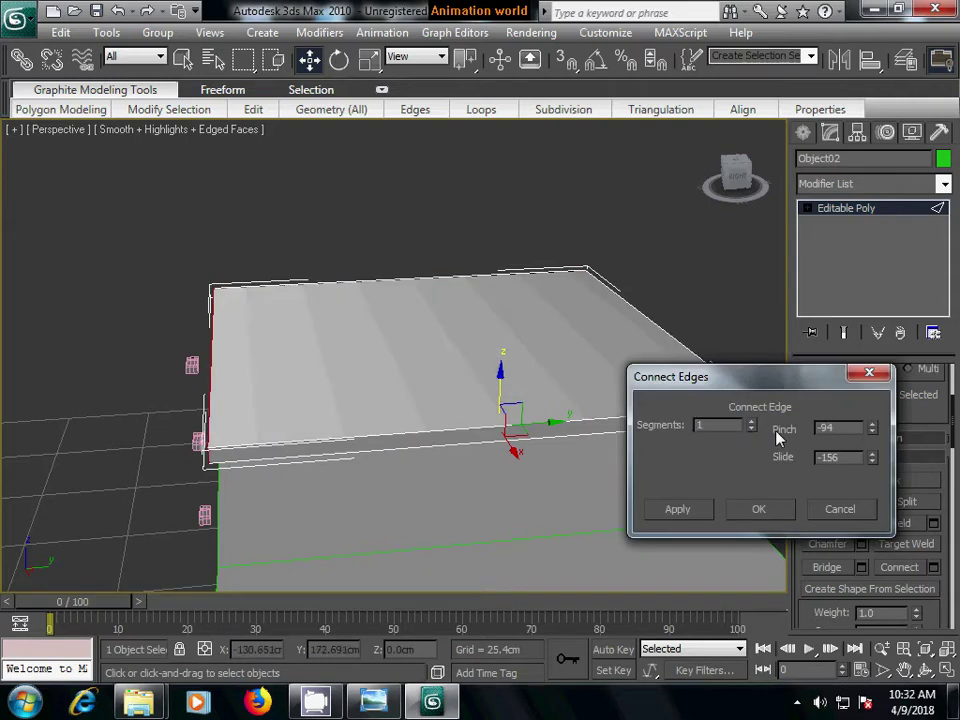
pyautogui.write('0')
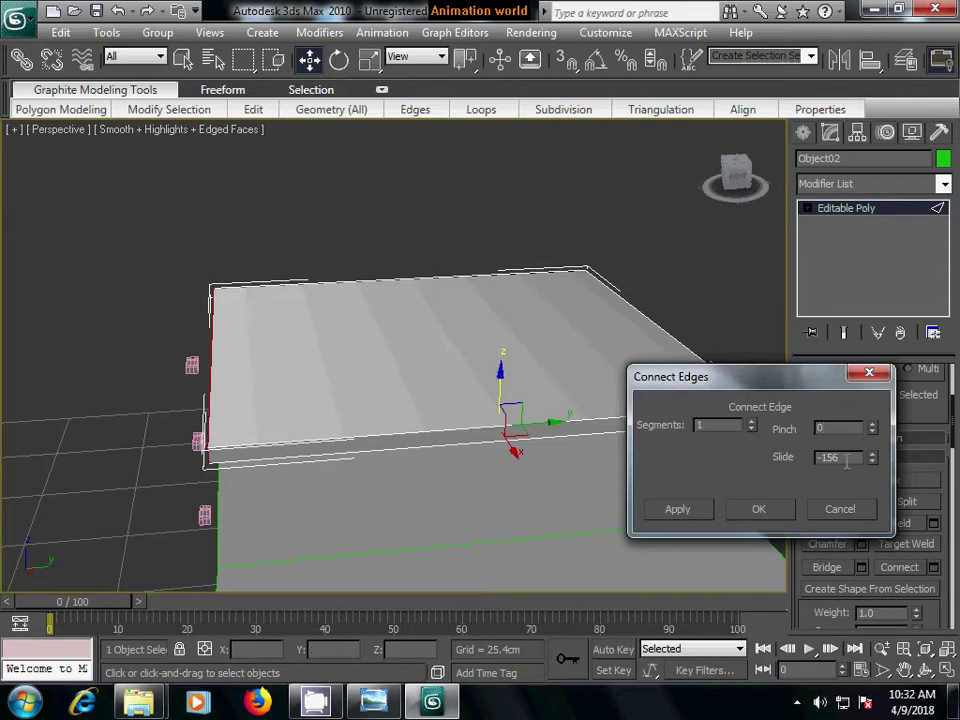
pyautogui.write('0')
pyautogui.click(746, 513)
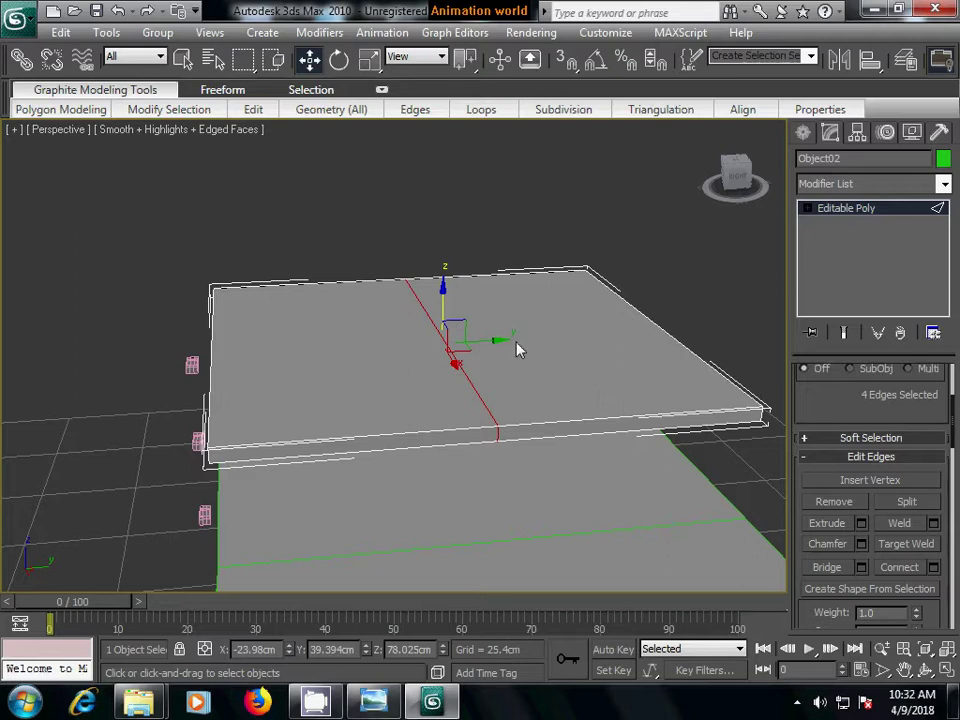
# - Slide the new edge close to the plank's left end
pyautogui.moveTo(519, 348); pyautogui.dragTo(272, 356)
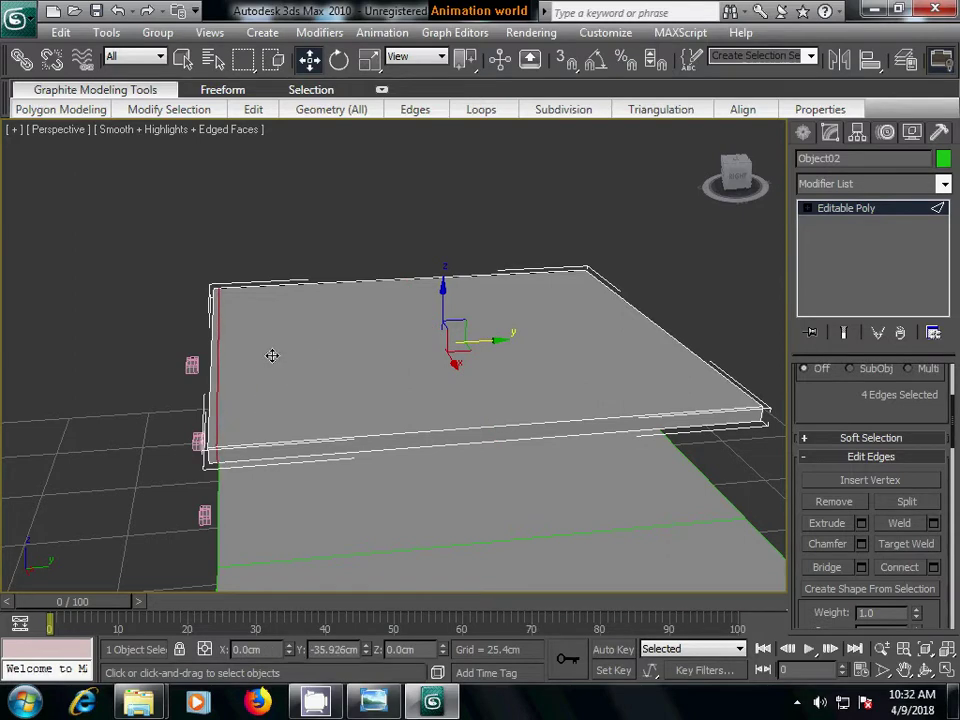
pyautogui.moveTo(304, 454); pyautogui.dragTo(370, 514, button='middle')
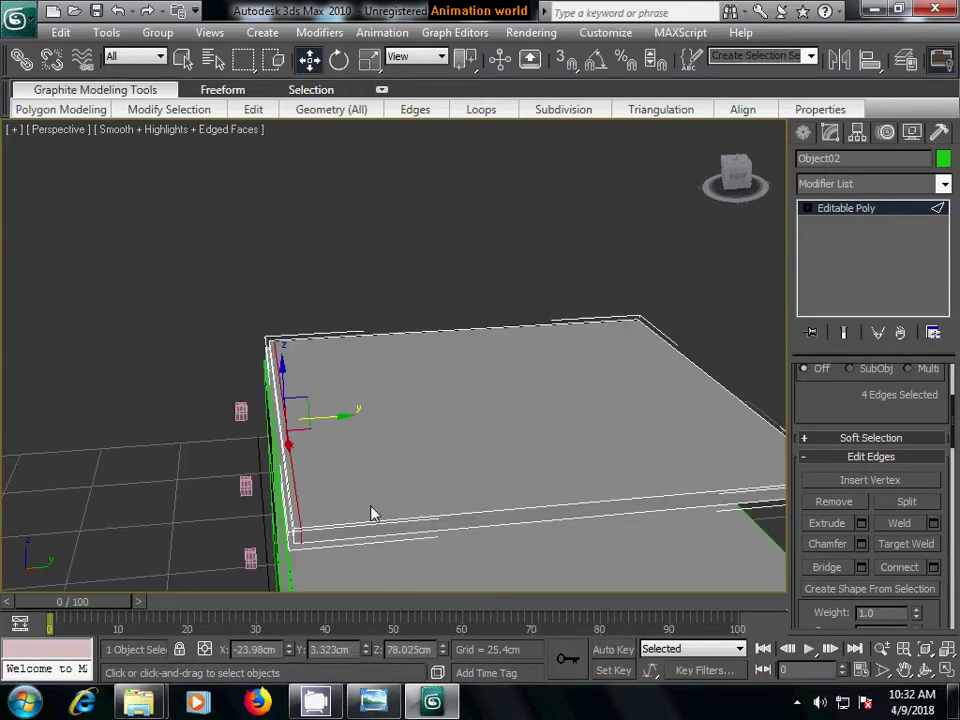
pyautogui.scroll(3, 370, 323)
pyautogui.click(388, 306)
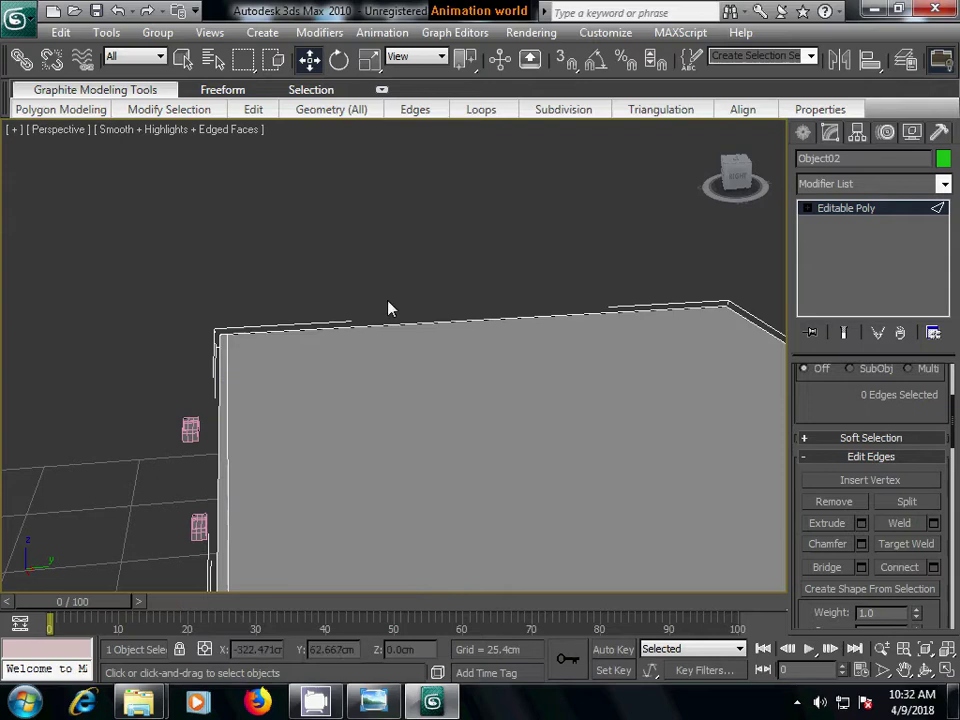
# - Extrude the slab's narrow left end polygon by 0.935cm
pyautogui.click(807, 208)
pyautogui.click(840, 268)
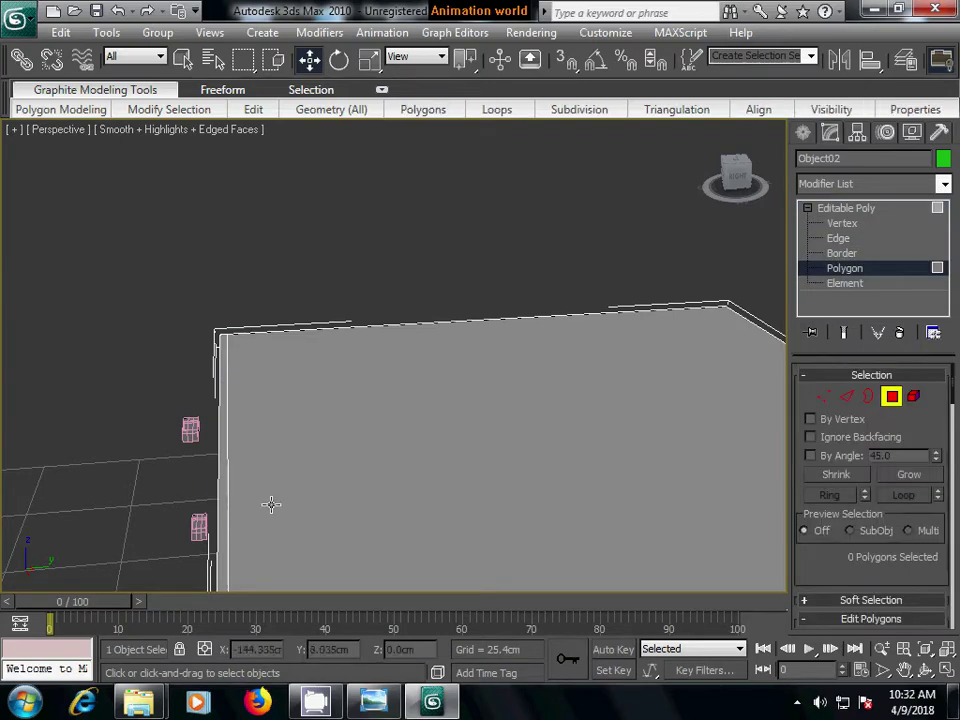
pyautogui.click(222, 490)
pyautogui.scroll(-3, 870, 520)
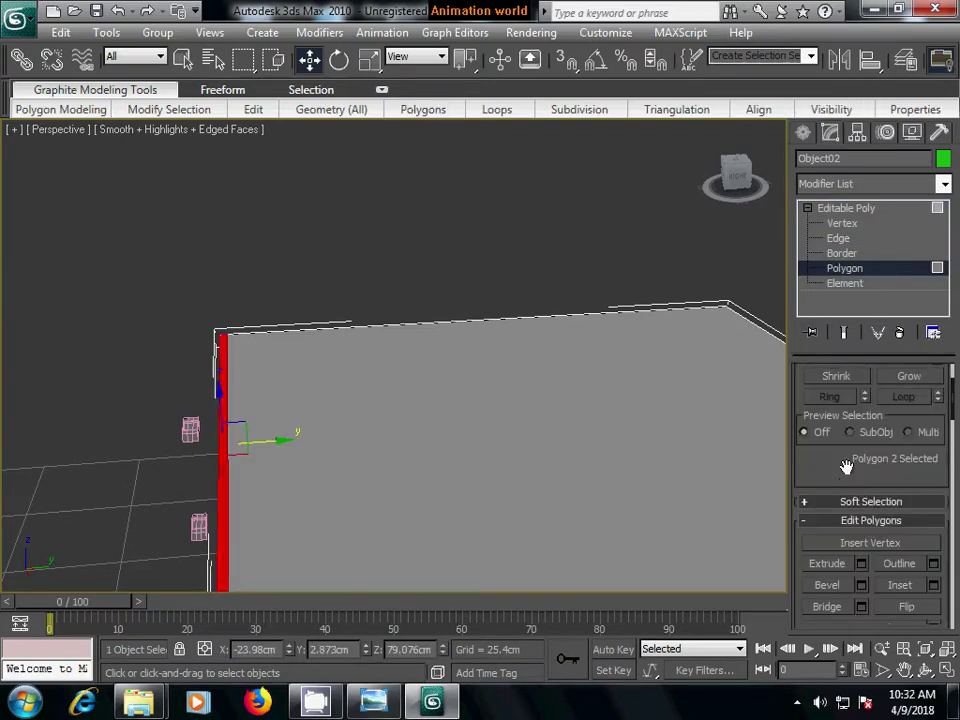
pyautogui.scroll(-1, 855, 470)
pyautogui.click(861, 533)
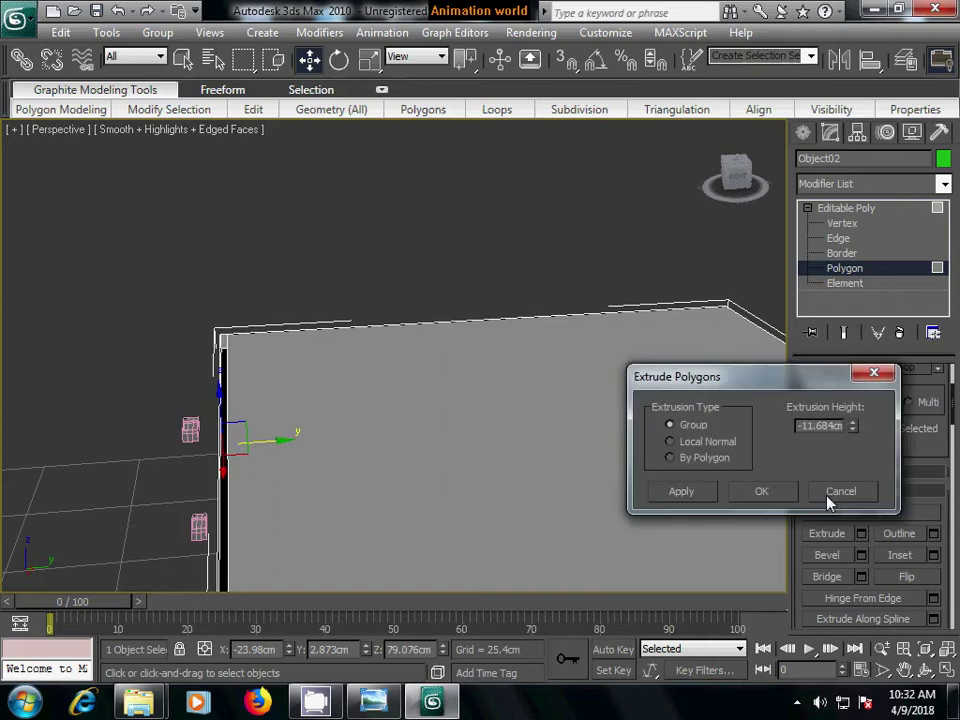
pyautogui.moveTo(853, 428); pyautogui.dragTo(851, 432)
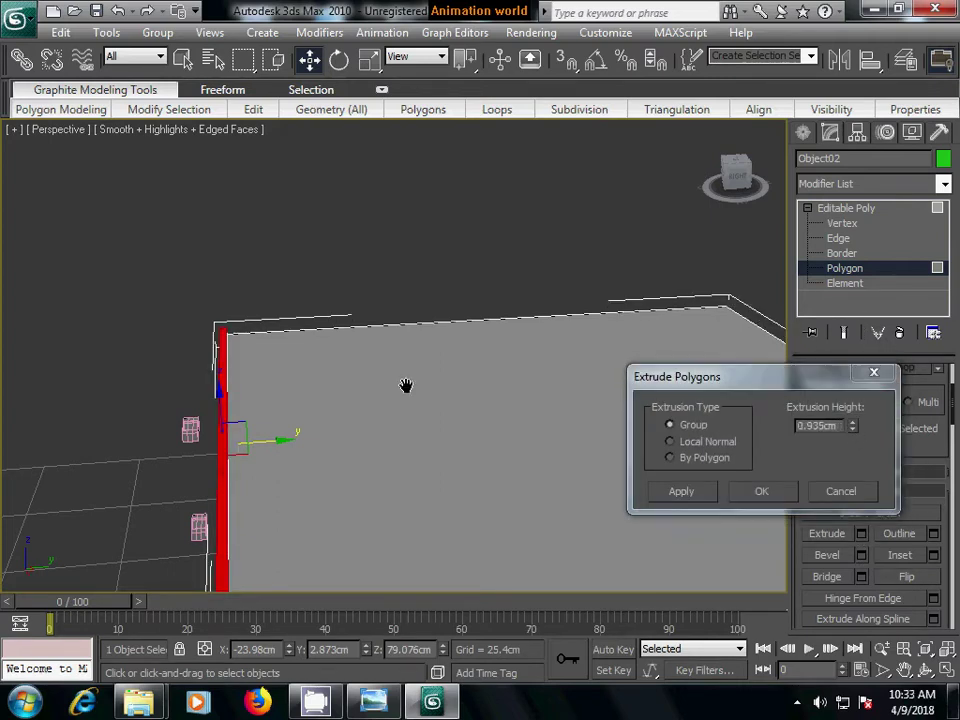
pyautogui.keyDown('alt'); pyautogui.moveTo(407, 386); pyautogui.dragTo(443, 394, button='middle'); pyautogui.keyUp('alt')
pyautogui.click(762, 491)
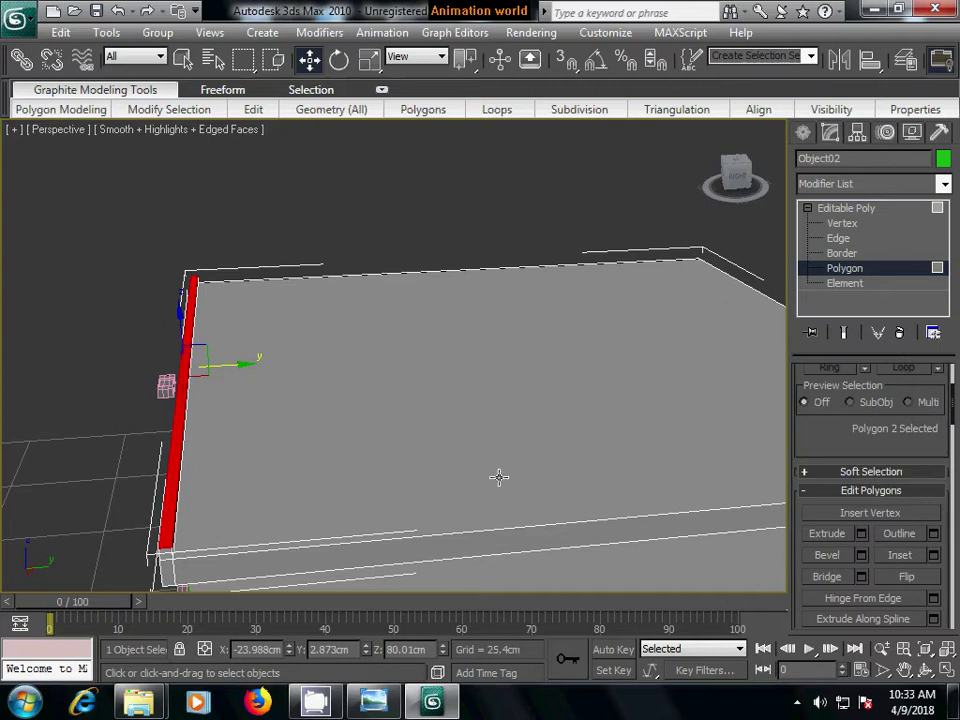
# - Lower the extruded strip slightly and switch to Edge mode
pyautogui.moveTo(489, 486)
pyautogui.keyDown('alt'); pyautogui.mouseDown(button='middle')
pyautogui.moveTo(463, 463)
pyautogui.moveTo(423, 461)
pyautogui.mouseUp(button='middle'); pyautogui.keyUp('alt')
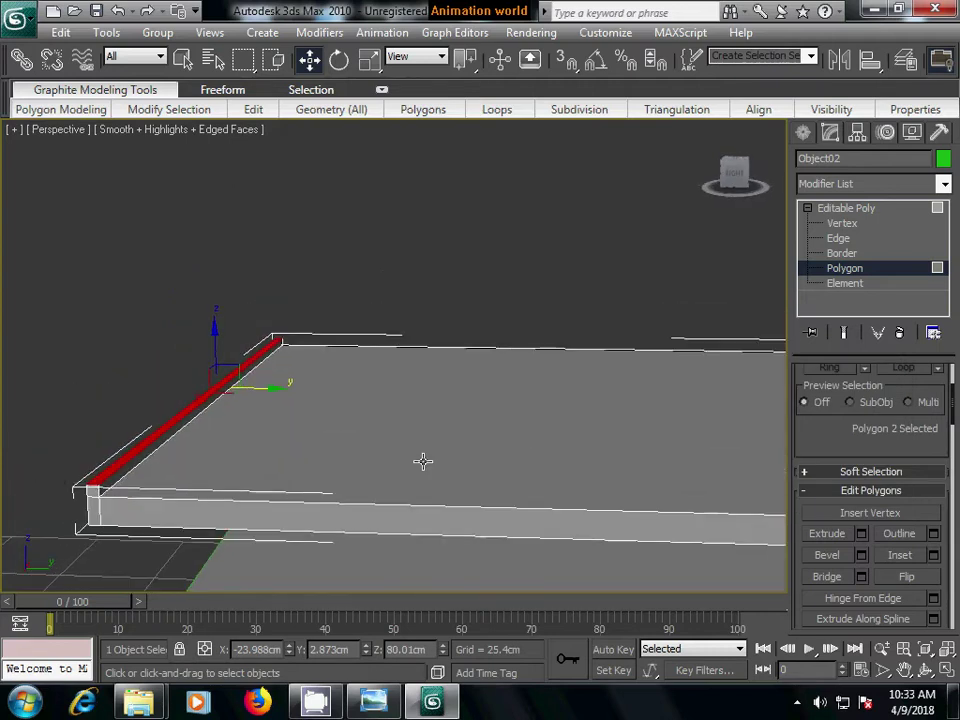
pyautogui.moveTo(214, 329); pyautogui.dragTo(214, 331)
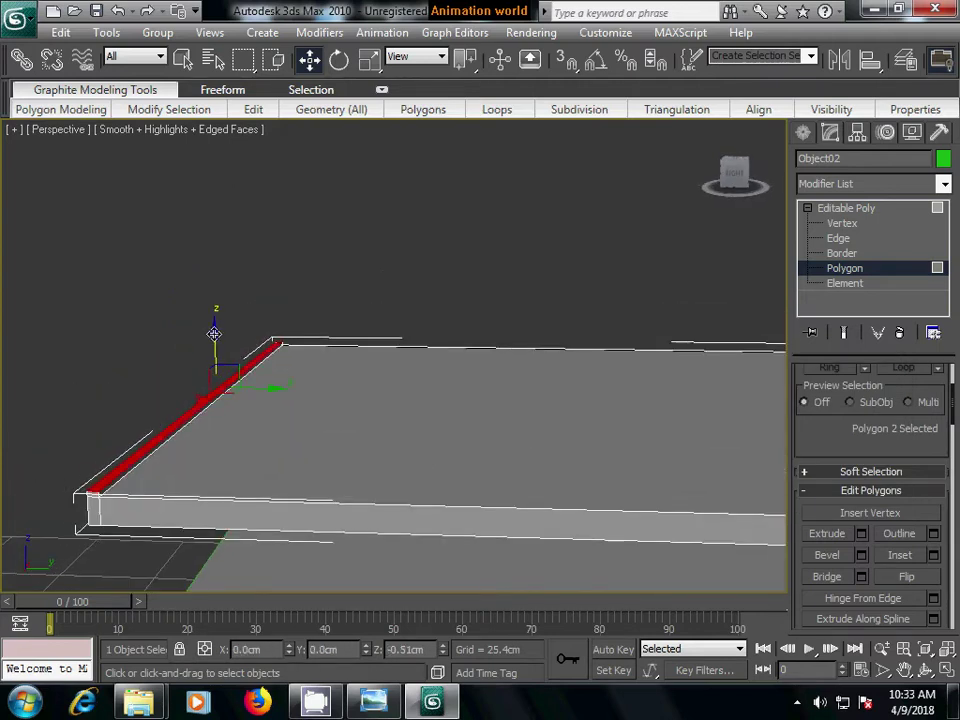
pyautogui.keyDown('alt'); pyautogui.moveTo(239, 438); pyautogui.dragTo(266, 429, button='middle'); pyautogui.keyUp('alt')
pyautogui.click(557, 343)
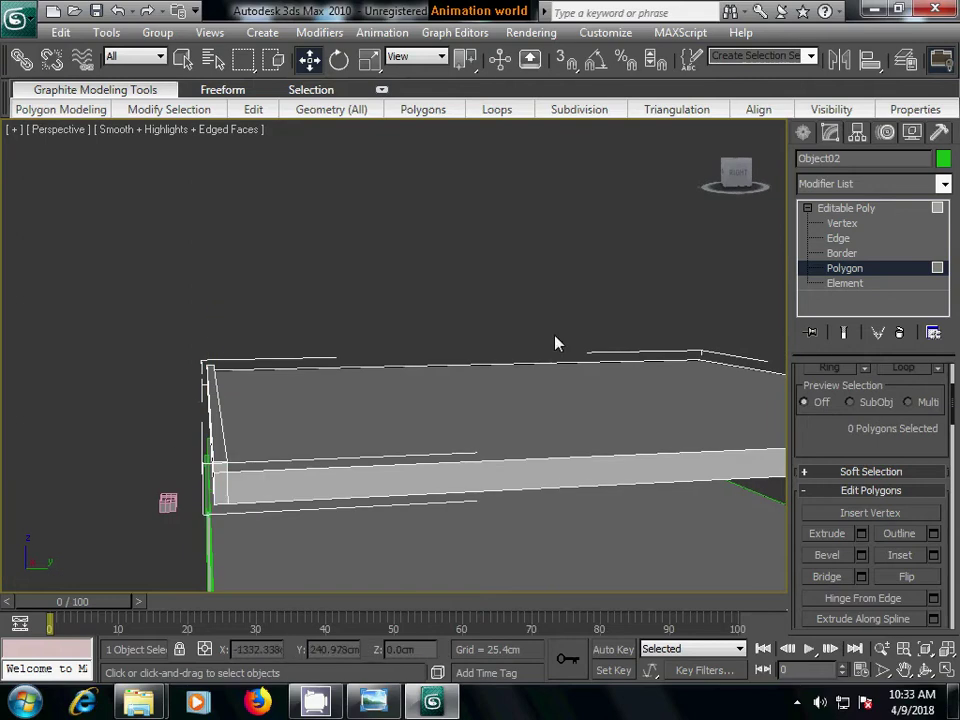
pyautogui.click(840, 240)
pyautogui.moveTo(568, 444)
pyautogui.keyDown('alt'); pyautogui.mouseDown(button='middle')
pyautogui.moveTo(411, 435)
pyautogui.moveTo(452, 436)
pyautogui.mouseUp(button='middle'); pyautogui.keyUp('alt')
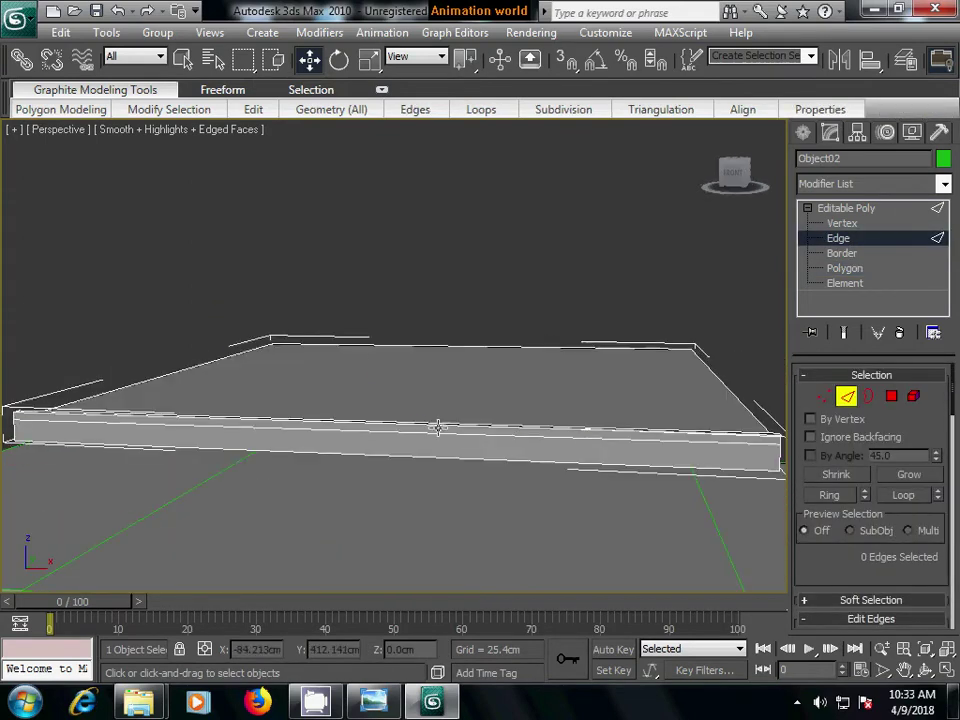
# - Select the two parallel long top edges of the front strip
pyautogui.click(422, 424)
pyautogui.hotkey('ctrl', 'd')
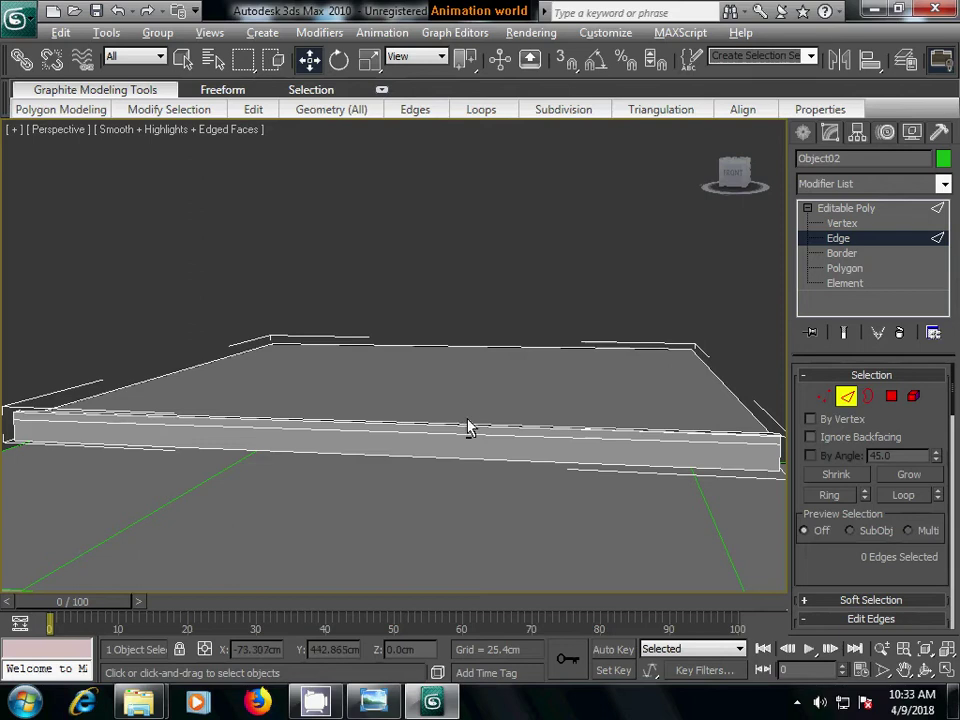
pyautogui.keyDown('alt'); pyautogui.moveTo(468, 427); pyautogui.dragTo(420, 463, button='middle'); pyautogui.keyUp('alt')
pyautogui.click(318, 484)
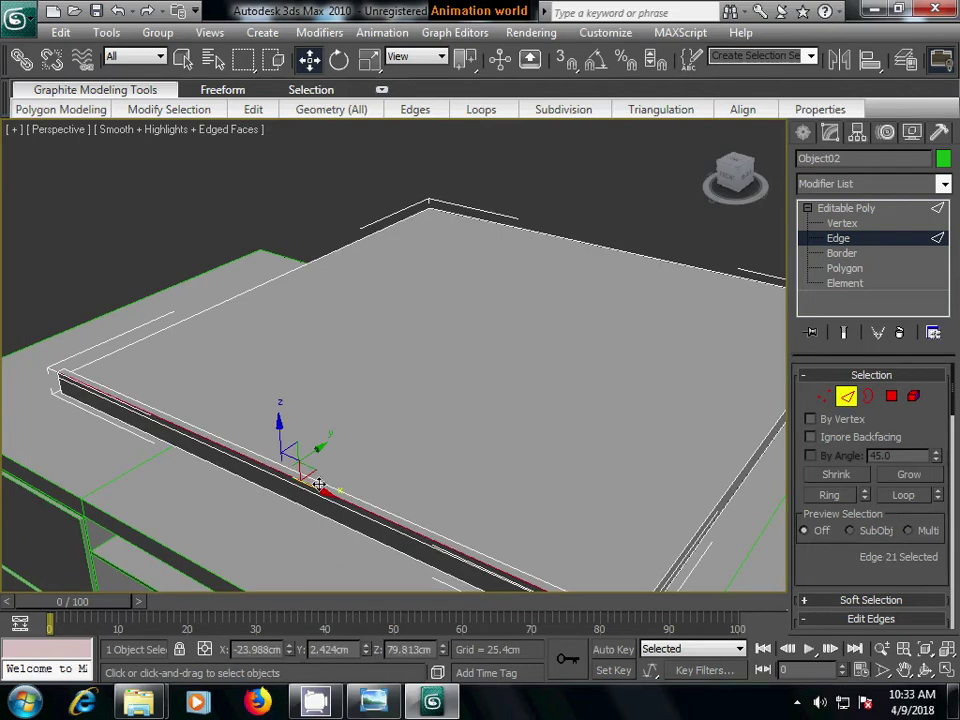
pyautogui.keyDown('ctrl'); pyautogui.click(322, 481); pyautogui.keyUp('ctrl')
pyautogui.moveTo(845, 577); pyautogui.dragTo(849, 399)
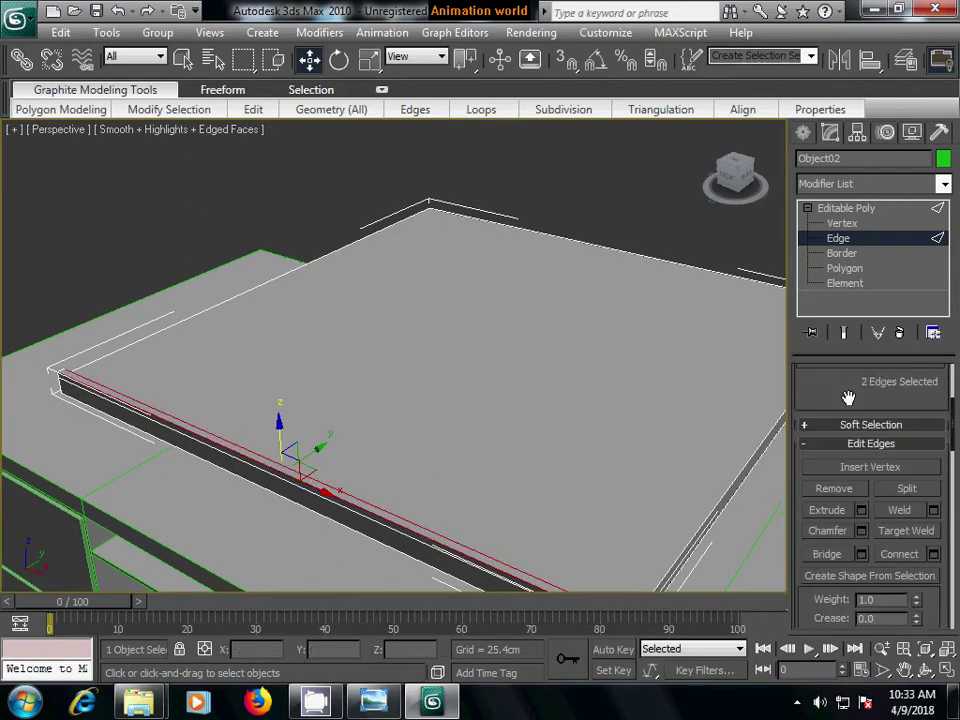
# - Chamfer the selected edges by about 0.1 cm
pyautogui.click(861, 518)
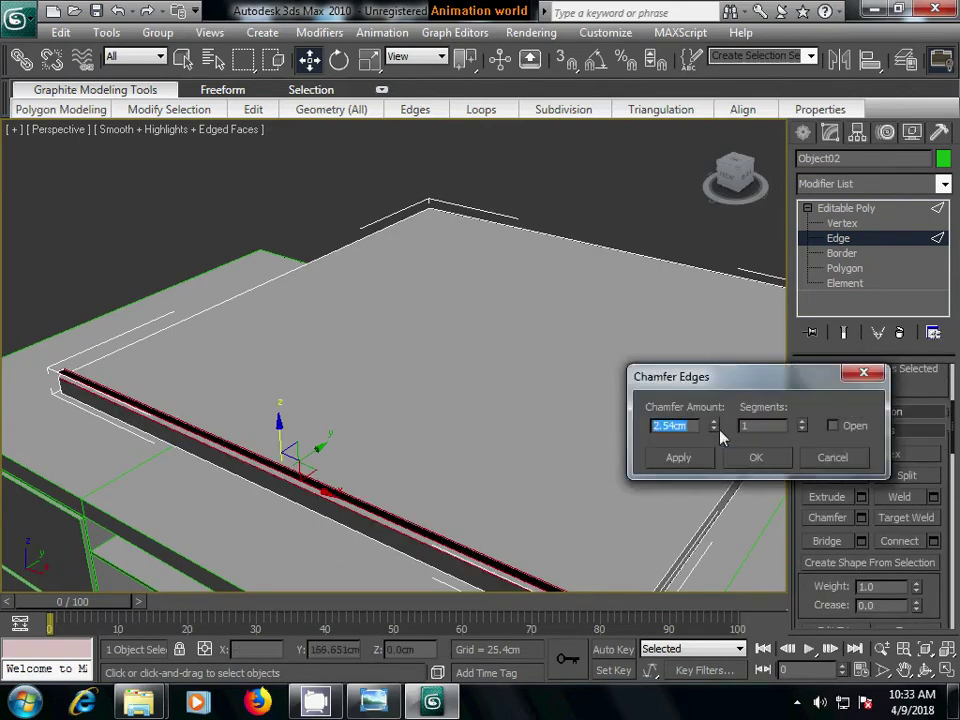
pyautogui.moveTo(714, 429); pyautogui.dragTo(727, 500)
pyautogui.scroll(3, 414, 444)
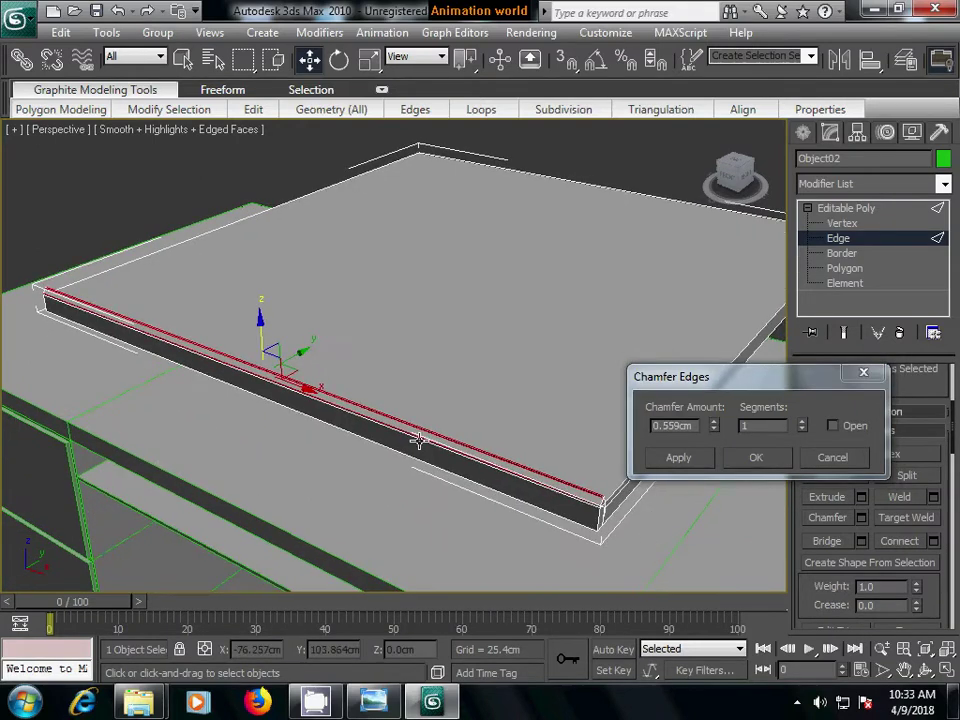
pyautogui.scroll(3, 422, 469)
pyautogui.scroll(-1, 417, 449)
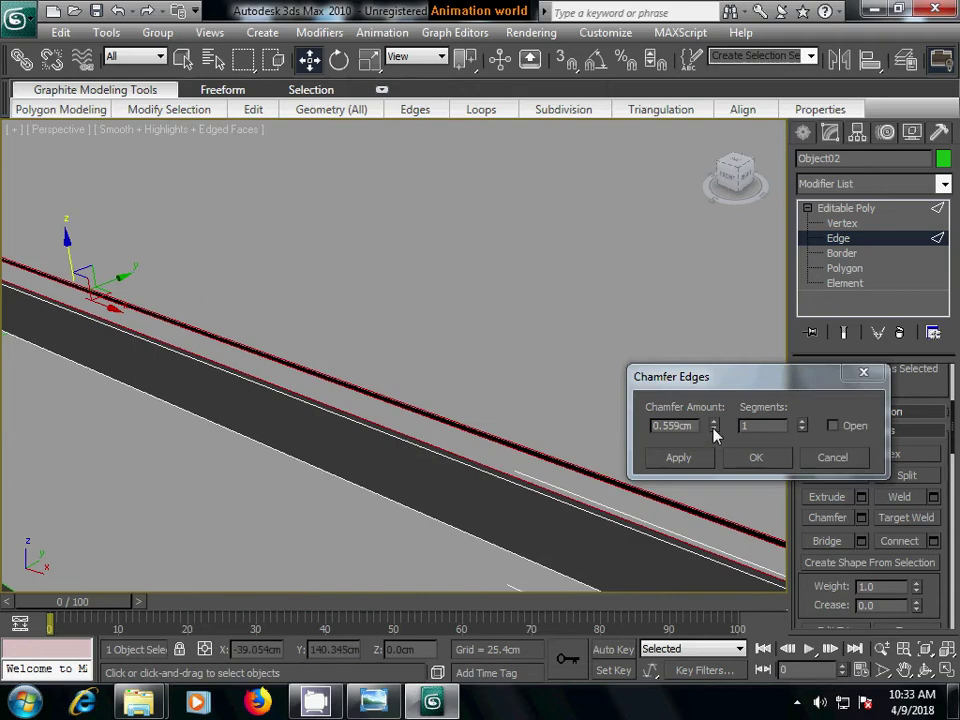
pyautogui.moveTo(714, 432); pyautogui.dragTo(716, 445)
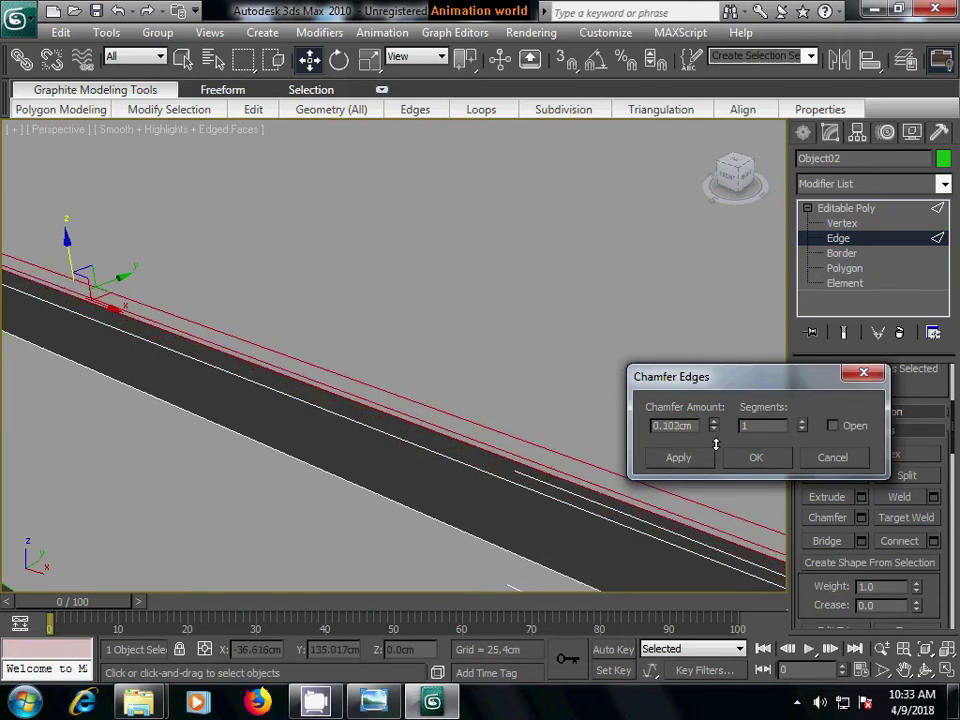
pyautogui.click(752, 457)
pyautogui.scroll(-2, 420, 469)
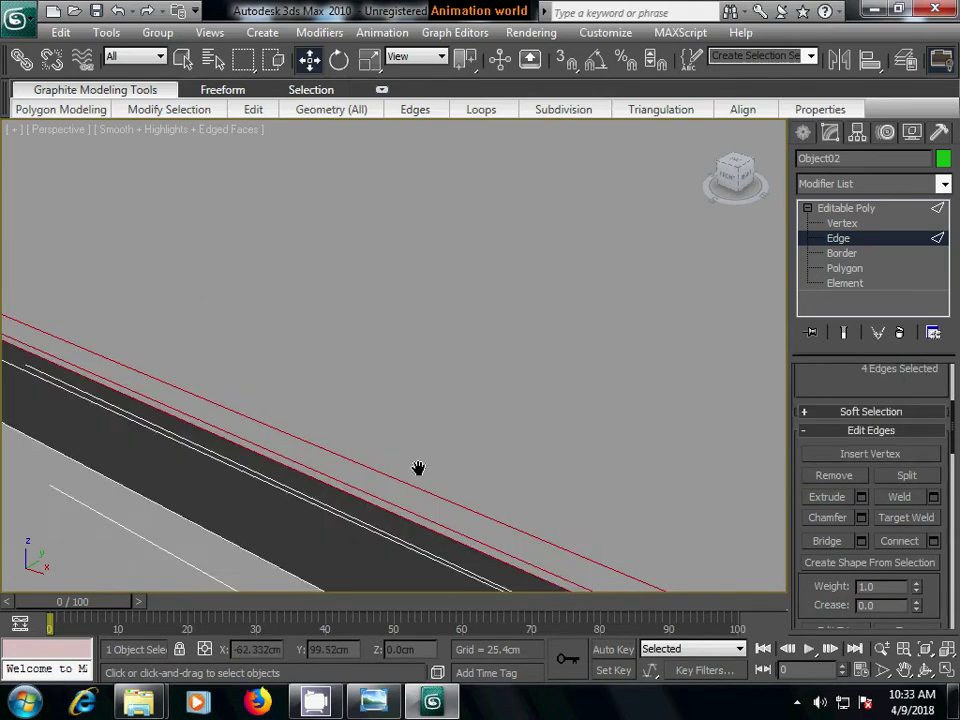
pyautogui.scroll(-3, 420, 473)
pyautogui.scroll(-1, 418, 475)
pyautogui.keyDown('alt'); pyautogui.moveTo(418, 475); pyautogui.dragTo(518, 448, button='middle'); pyautogui.keyUp('alt')
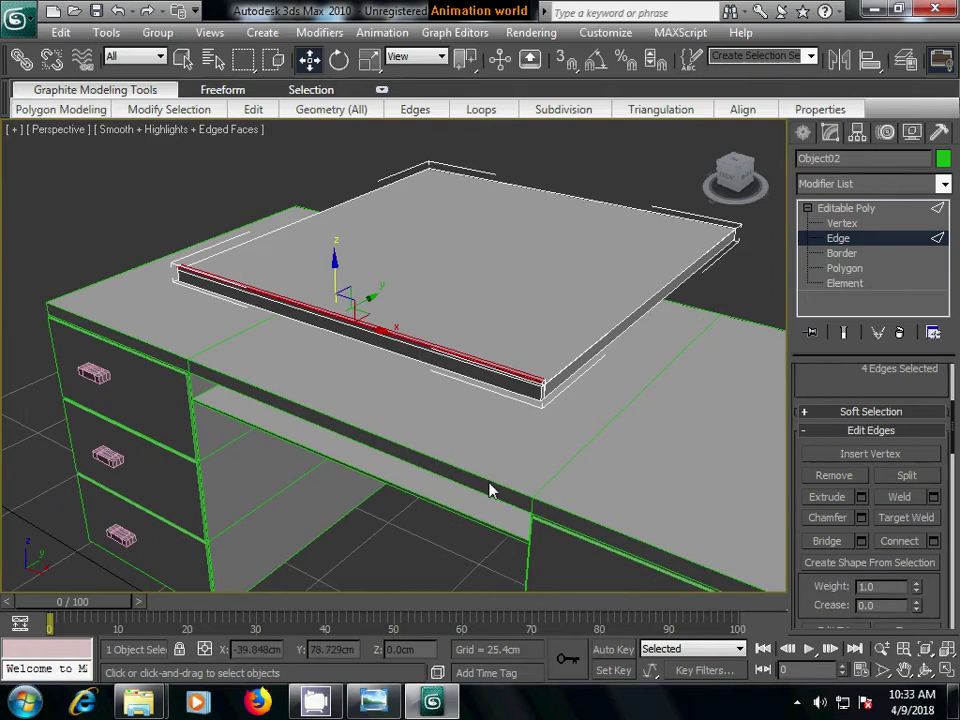
pyautogui.keyDown('alt'); pyautogui.moveTo(282, 407); pyautogui.dragTo(362, 407, button='middle'); pyautogui.keyUp('alt')
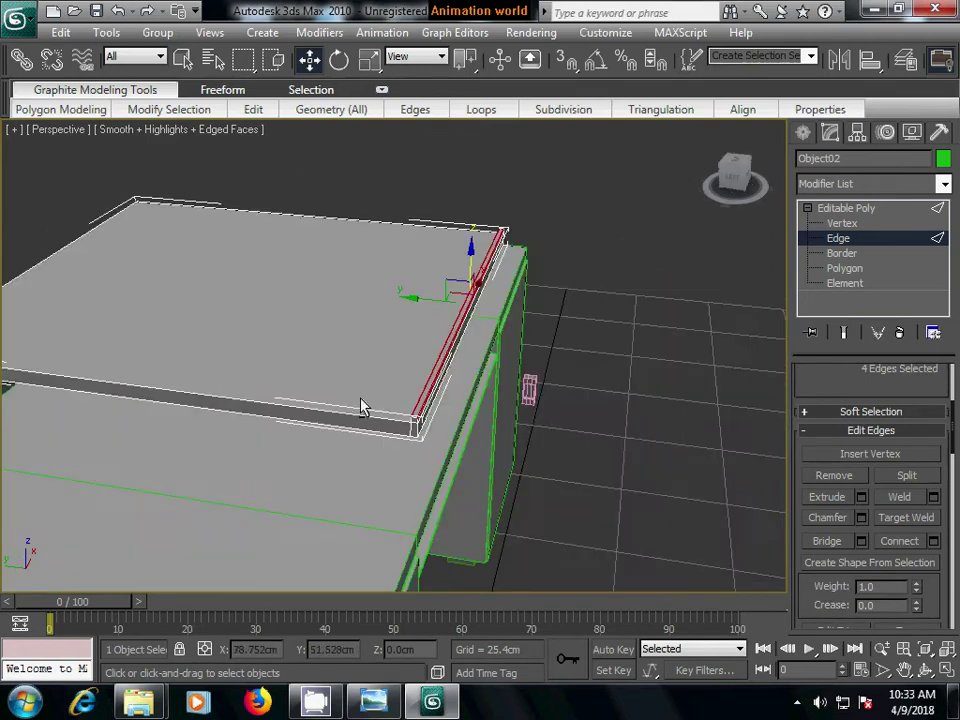
# - Shorten the slab by moving its left-end vertices inward
pyautogui.click(803, 133)
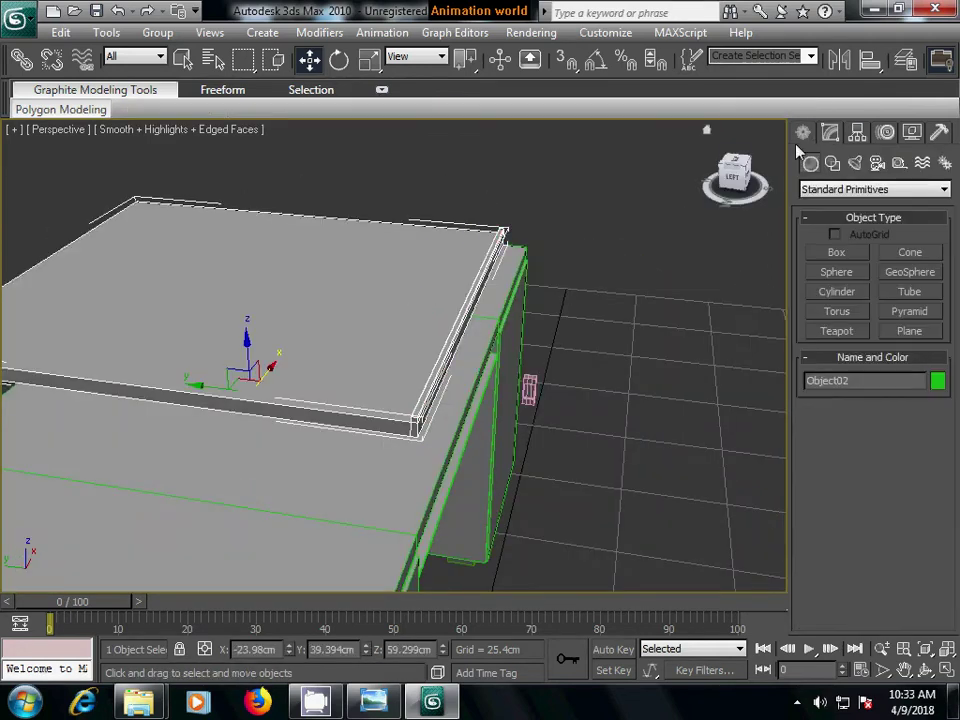
pyautogui.moveTo(480, 388); pyautogui.dragTo(482, 329, button='middle')
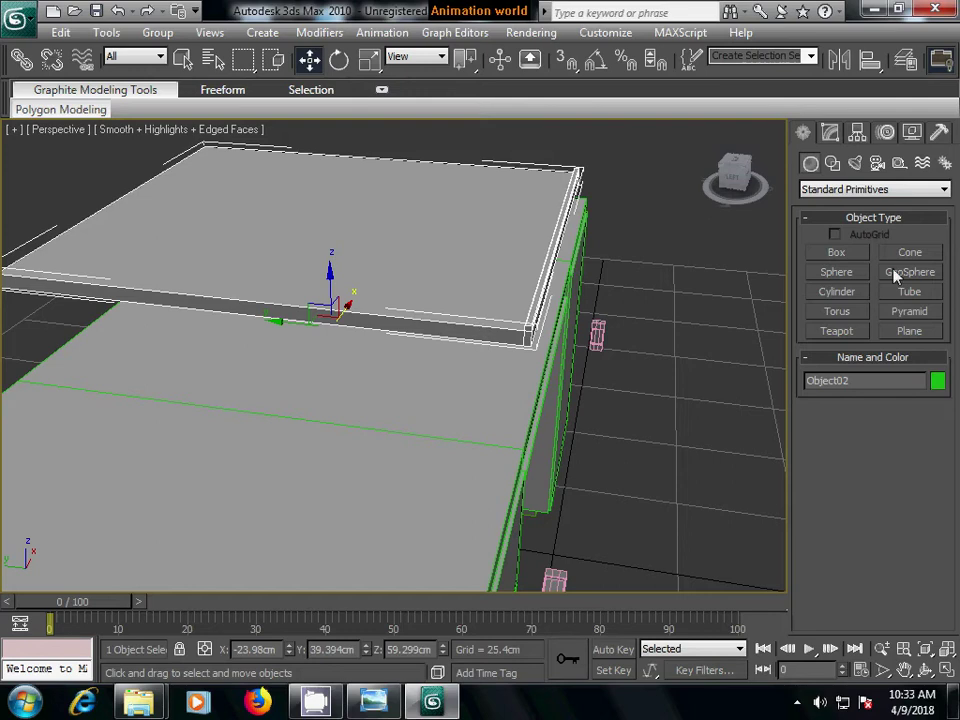
pyautogui.click(831, 133)
pyautogui.click(823, 397)
pyautogui.moveTo(600, 440)
pyautogui.keyDown('alt'); pyautogui.mouseDown(button='middle')
pyautogui.moveTo(570, 447)
pyautogui.moveTo(428, 435)
pyautogui.moveTo(371, 321)
pyautogui.mouseUp(button='middle'); pyautogui.keyUp('alt')
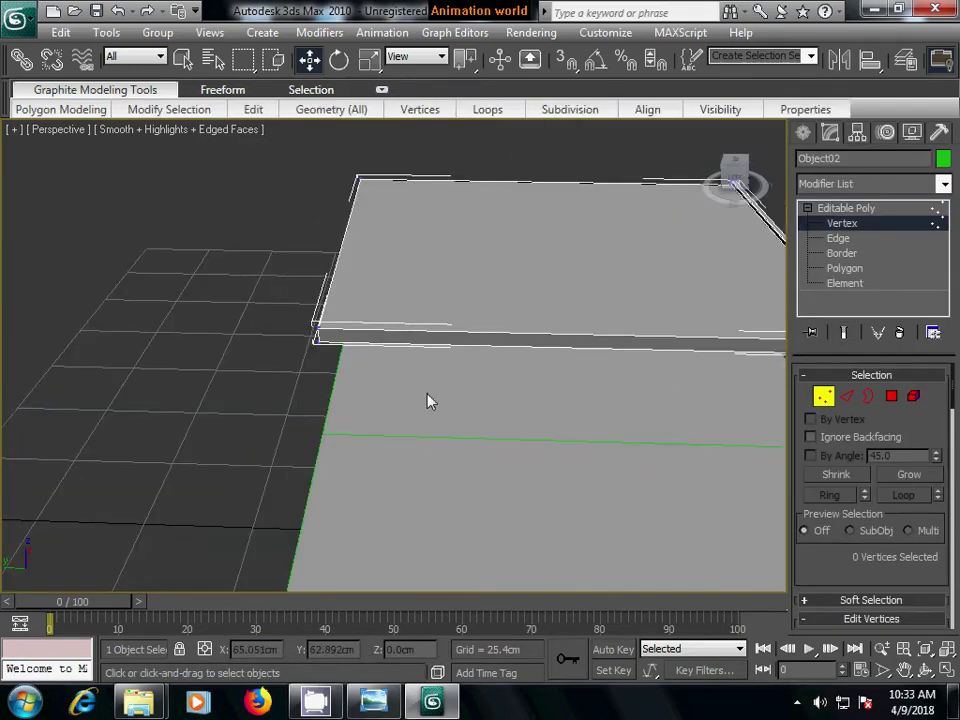
pyautogui.moveTo(310, 190); pyautogui.dragTo(366, 313)
pyautogui.moveTo(303, 245)
pyautogui.mouseDown()
pyautogui.moveTo(486, 263)
pyautogui.moveTo(476, 264)
pyautogui.mouseUp()
pyautogui.scroll(-5, 600, 342)
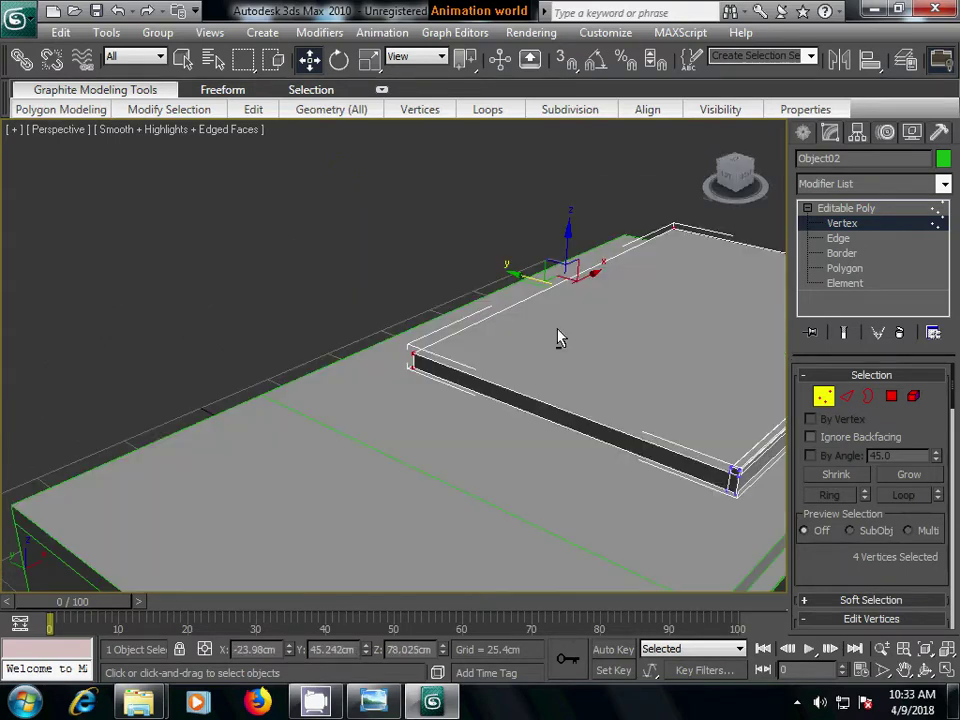
pyautogui.click(803, 133)
# - Lower the slab into the desk's central opening, sticking out slightly as a keyboard tray
pyautogui.keyDown('alt'); pyautogui.moveTo(696, 362); pyautogui.dragTo(398, 281, button='middle'); pyautogui.keyUp('alt')
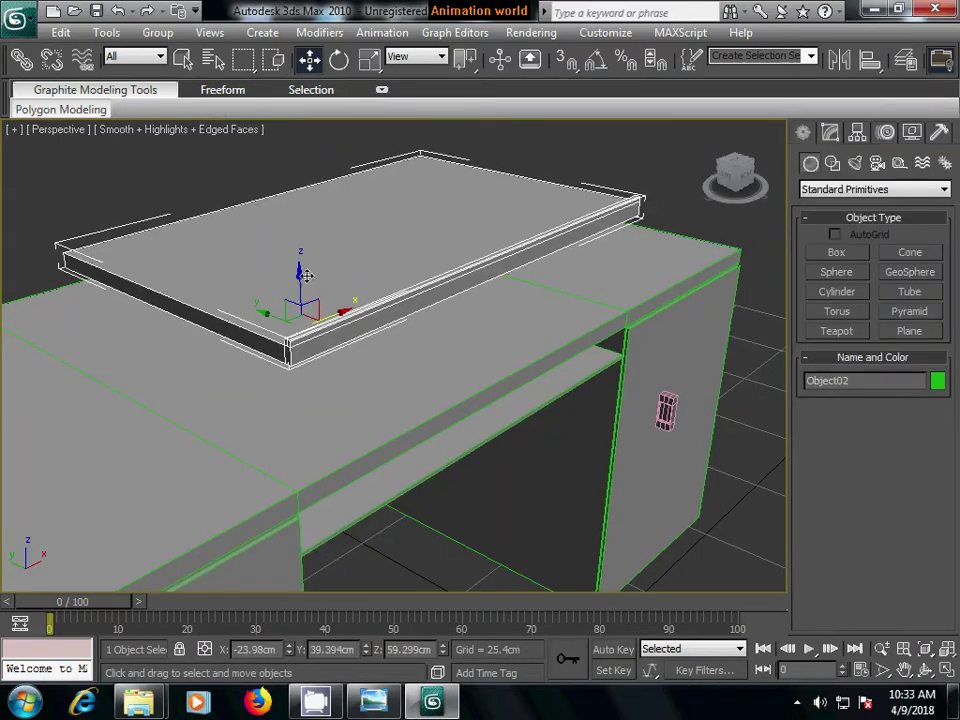
pyautogui.moveTo(306, 275); pyautogui.dragTo(332, 379)
pyautogui.keyDown('alt'); pyautogui.moveTo(403, 392); pyautogui.dragTo(429, 369, button='middle'); pyautogui.keyUp('alt')
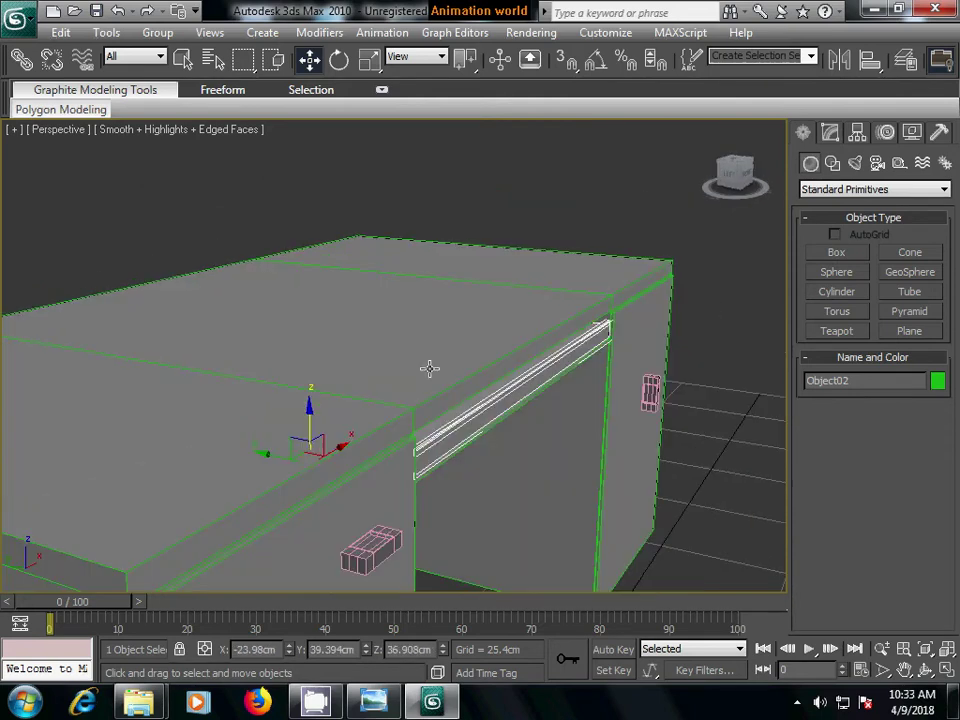
pyautogui.moveTo(261, 451); pyautogui.dragTo(302, 465)
pyautogui.moveTo(343, 457)
pyautogui.keyDown('alt'); pyautogui.mouseDown(button='middle')
pyautogui.moveTo(336, 441)
pyautogui.moveTo(328, 452)
pyautogui.mouseUp(button='middle'); pyautogui.keyUp('alt')
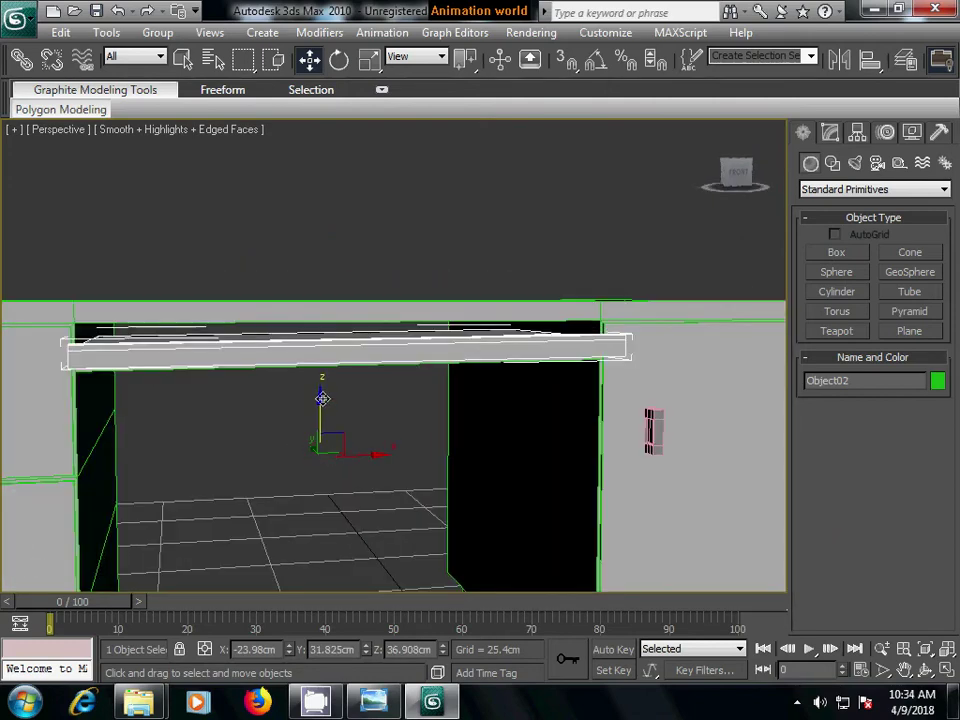
pyautogui.moveTo(322, 399); pyautogui.dragTo(322, 392)
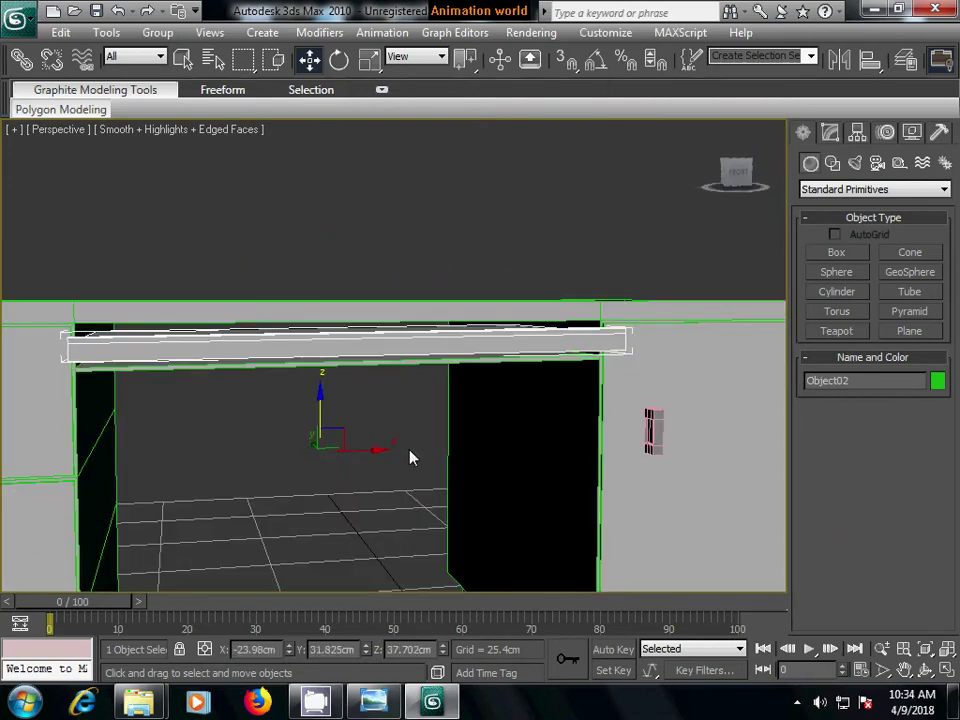
# - In the Front view, nudge the keyboard tray slab slightly down in the desk opening
pyautogui.press('f')
pyautogui.moveTo(366, 396); pyautogui.dragTo(392, 471, button='middle')
pyautogui.scroll(5, 392, 471)
pyautogui.scroll(2, 392, 472)
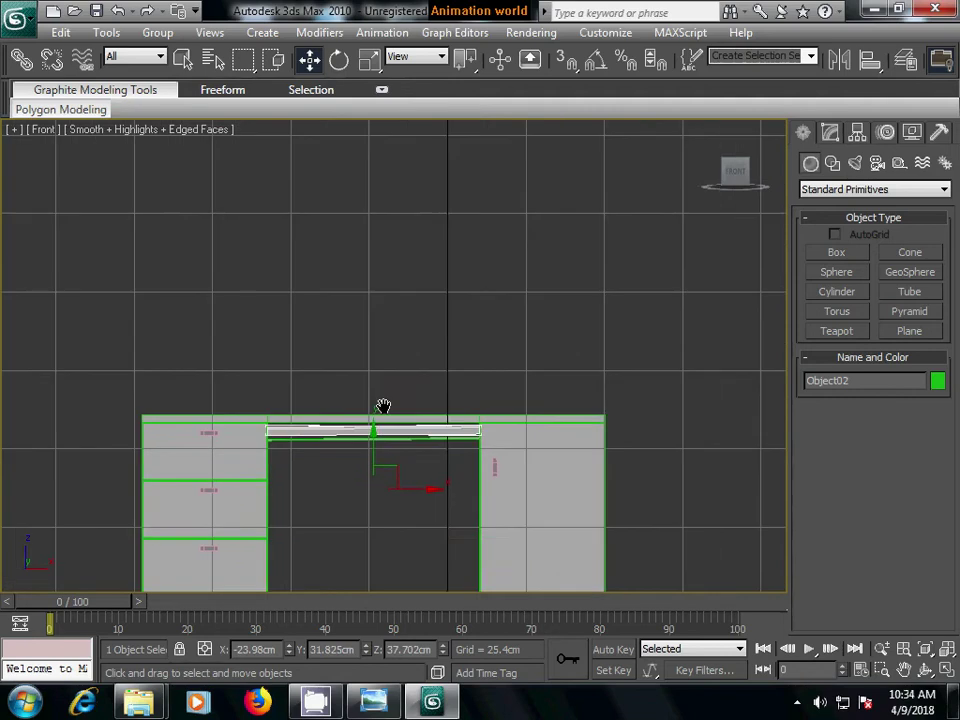
pyautogui.scroll(2, 420, 440)
pyautogui.scroll(4, 440, 490)
pyautogui.moveTo(417, 510); pyautogui.dragTo(476, 432, button='middle')
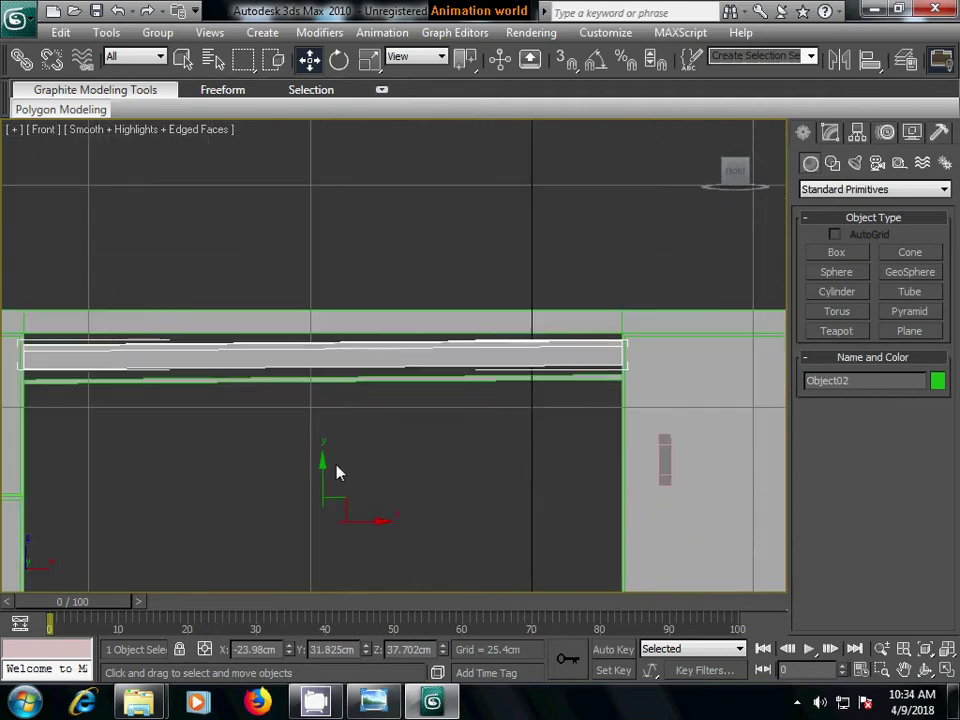
pyautogui.moveTo(323, 461); pyautogui.dragTo(324, 474)
# - Clear the vertex selection, exit sub-object mode, and scale the tray to about 98.8% along X
pyautogui.click(829, 134)
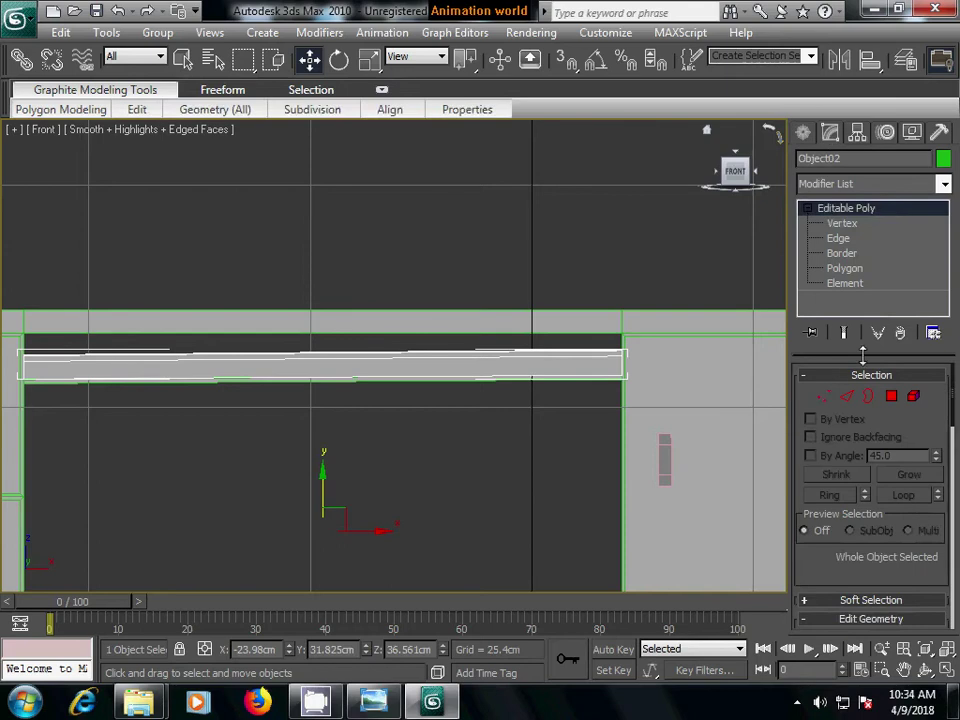
pyautogui.press('1')
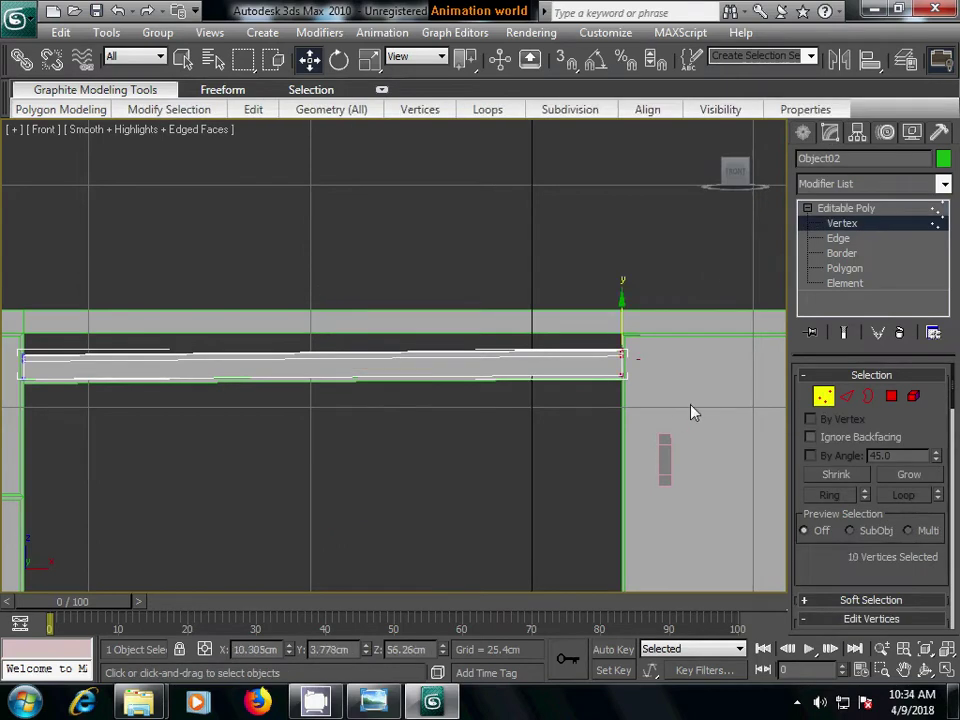
pyautogui.click(710, 273)
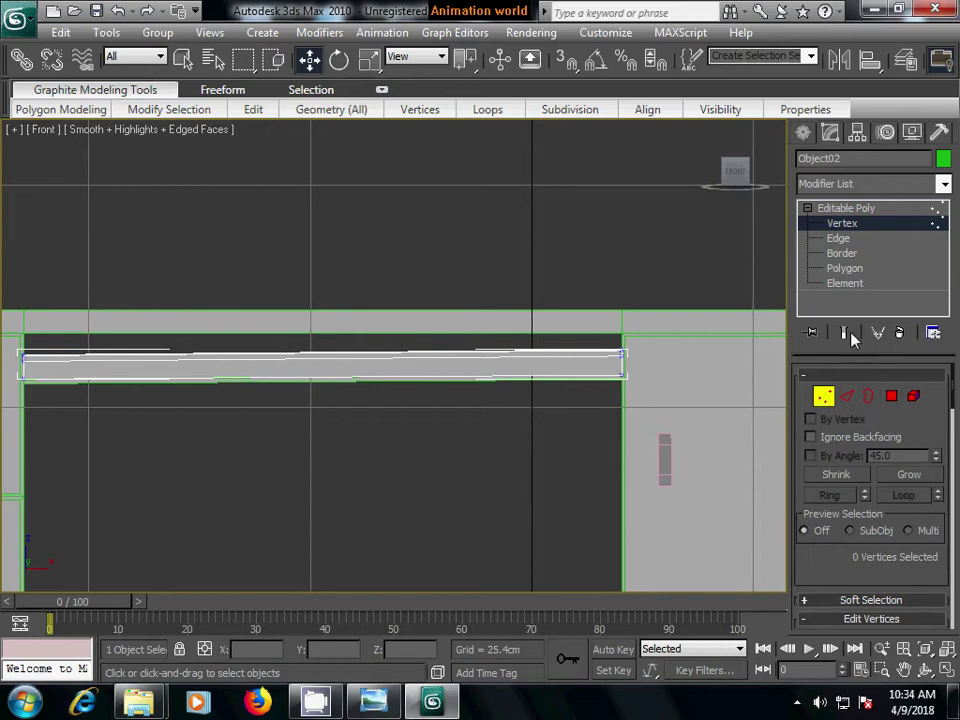
pyautogui.click(805, 135)
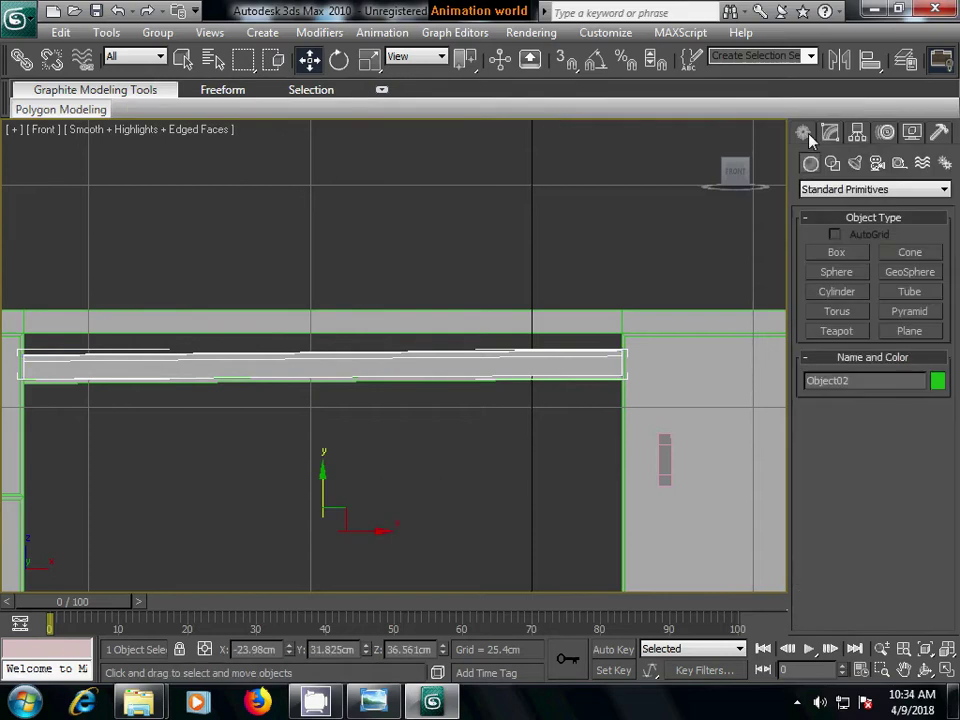
pyautogui.click(369, 60)
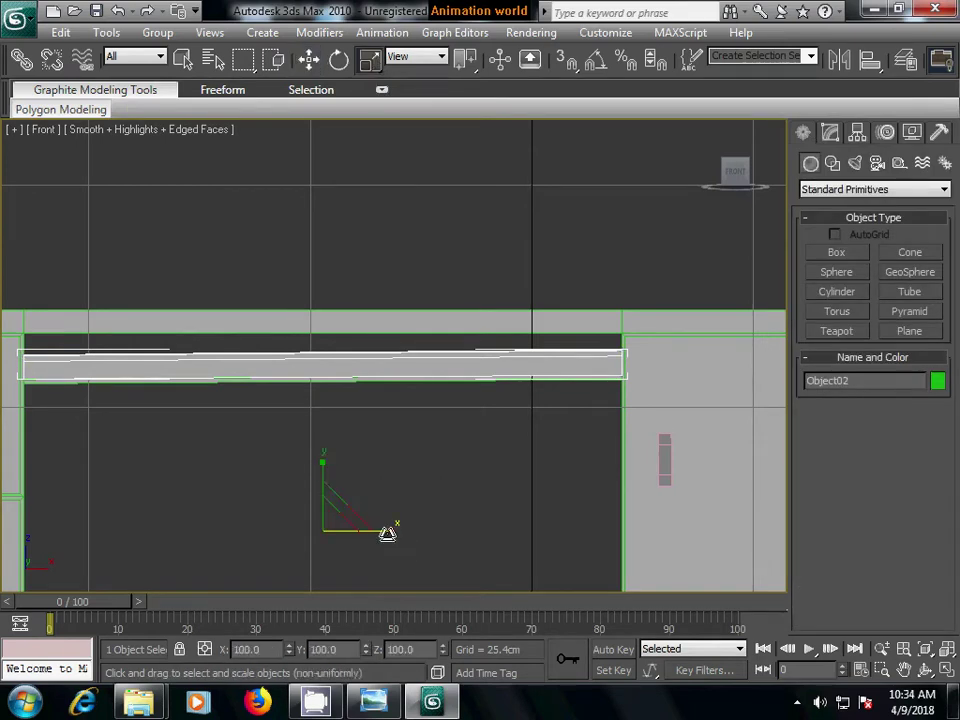
pyautogui.moveTo(387, 534); pyautogui.dragTo(386, 534)
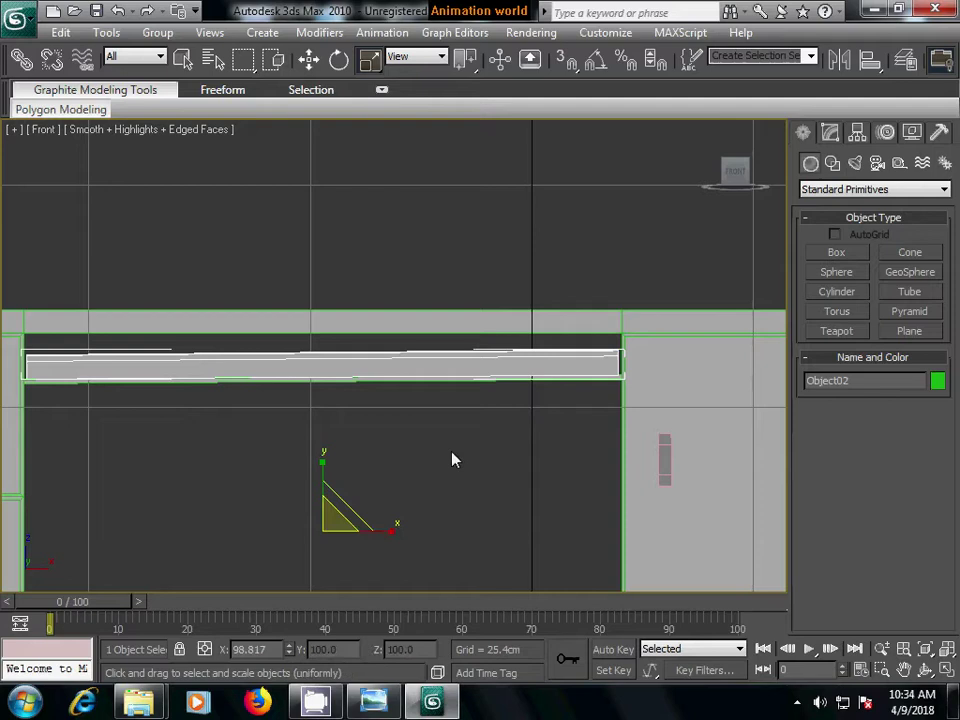
# - Centre the keyboard tray's pivot on the object using Affect Pivot Only, then deselect it
pyautogui.click(859, 134)
pyautogui.click(868, 252)
pyautogui.hotkey('ctrl', 'z')
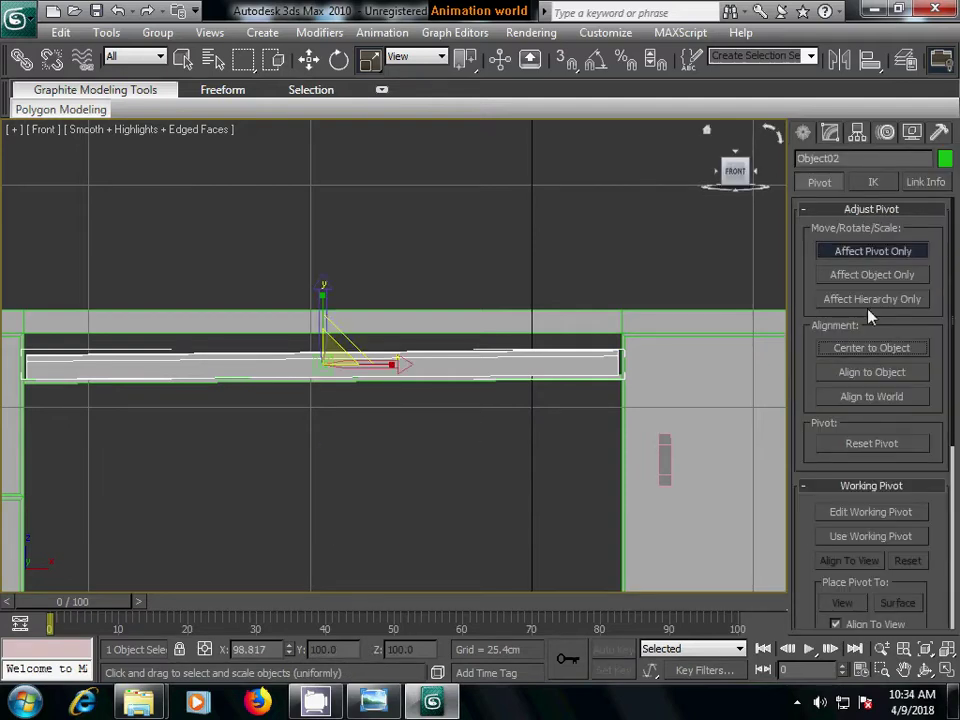
pyautogui.click(803, 133)
pyautogui.click(622, 260)
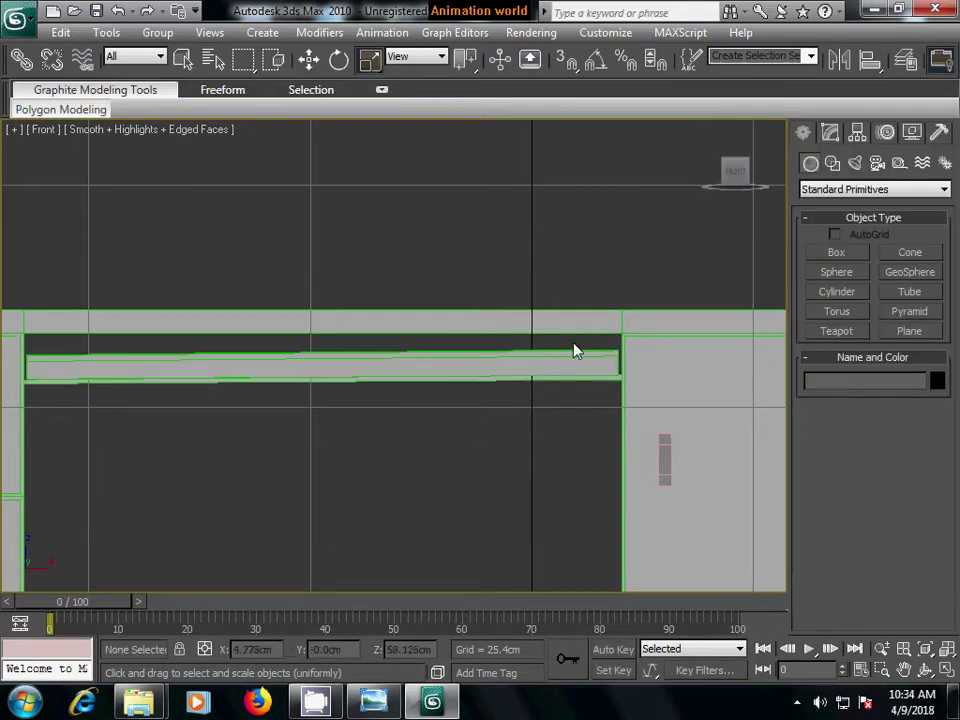
# - Frame the whole desk in Perspective, turn off Edged Faces, and select the desk top Box01
pyautogui.press('p')
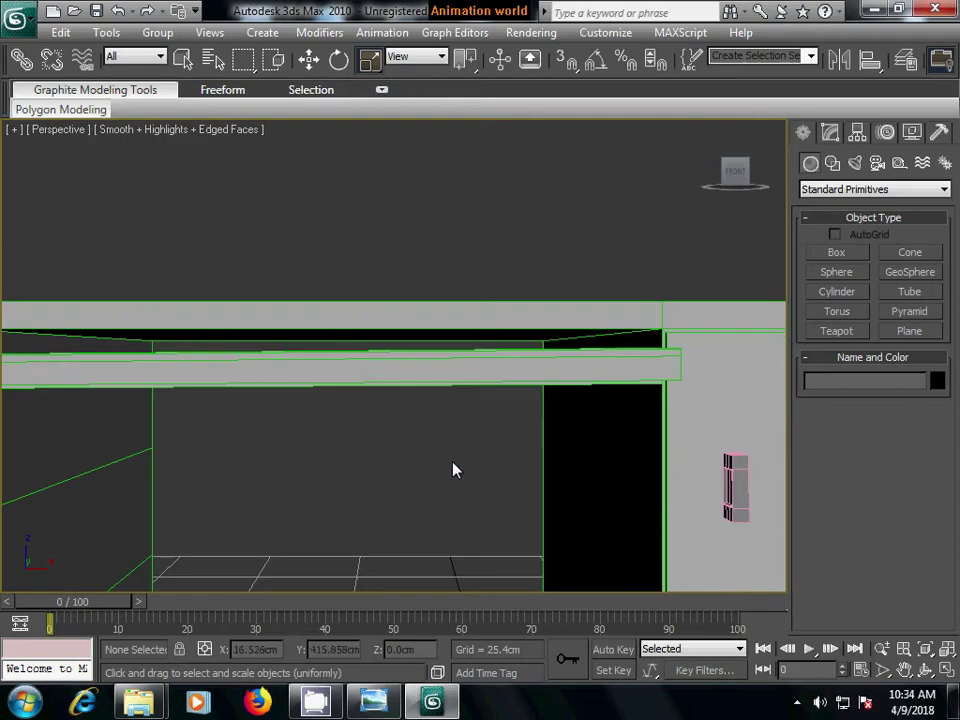
pyautogui.moveTo(311, 508)
pyautogui.keyDown('alt'); pyautogui.mouseDown(button='middle')
pyautogui.moveTo(420, 532)
pyautogui.moveTo(324, 523)
pyautogui.moveTo(476, 437)
pyautogui.moveTo(452, 460)
pyautogui.moveTo(480, 450)
pyautogui.moveTo(469, 459)
pyautogui.moveTo(411, 435)
pyautogui.moveTo(429, 454)
pyautogui.moveTo(469, 456)
pyautogui.mouseUp(button='middle'); pyautogui.keyUp('alt')
pyautogui.scroll(-2, 411, 435)
pyautogui.scroll(-2, 411, 435)
pyautogui.scroll(1, 443, 450)
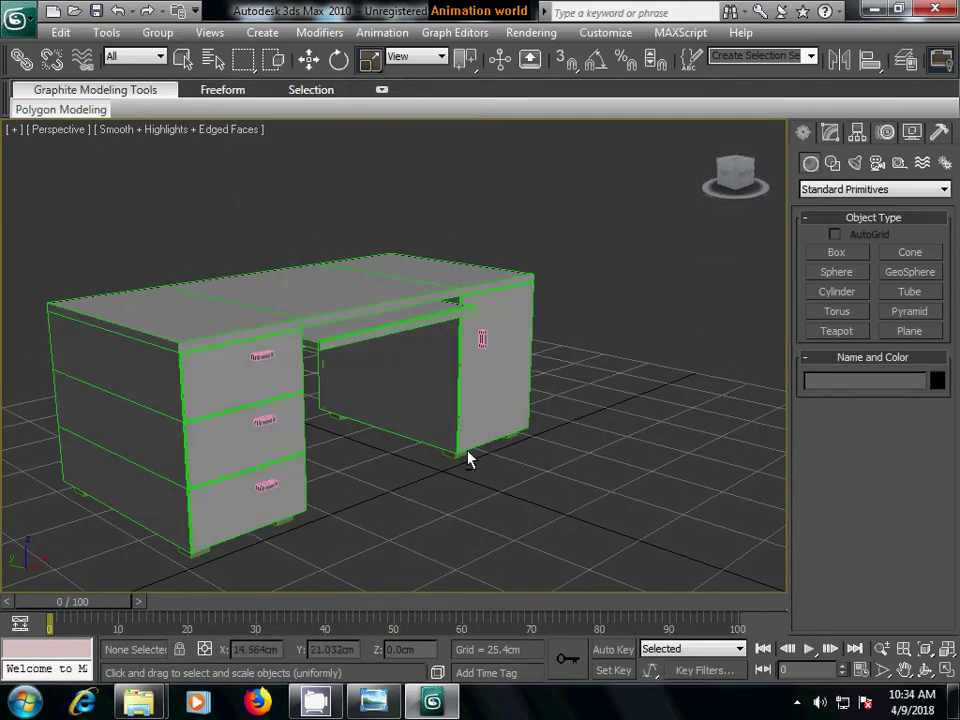
pyautogui.moveTo(373, 448); pyautogui.dragTo(418, 461, button='middle')
pyautogui.scroll(2, 418, 461)
pyautogui.moveTo(339, 482); pyautogui.dragTo(464, 442, button='middle')
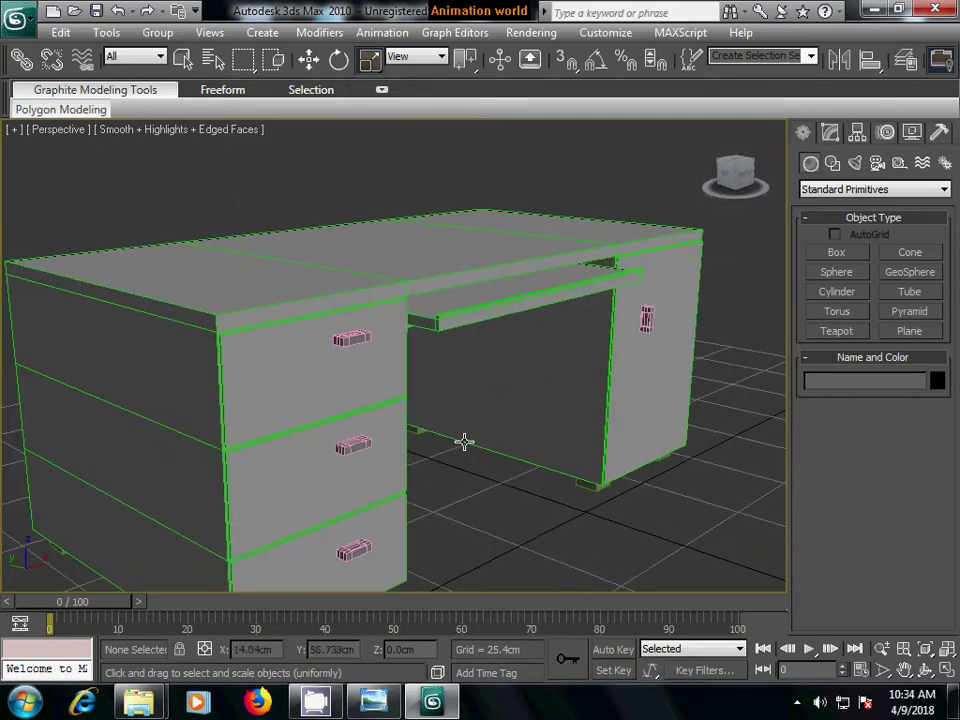
pyautogui.press('F4')
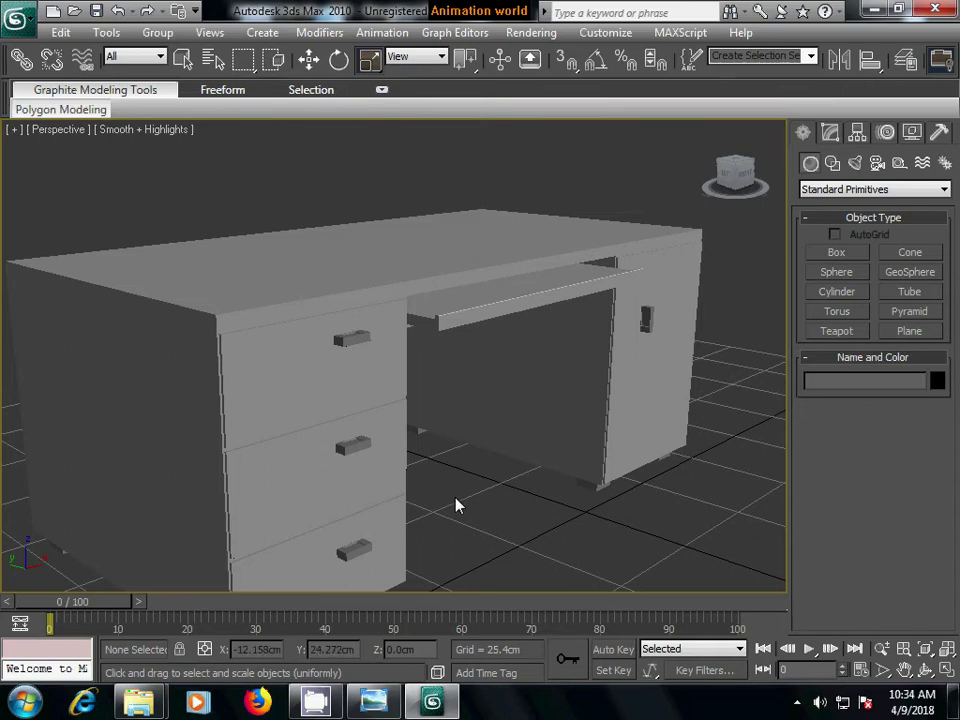
pyautogui.moveTo(456, 503); pyautogui.dragTo(428, 480, button='middle')
pyautogui.click(236, 260)
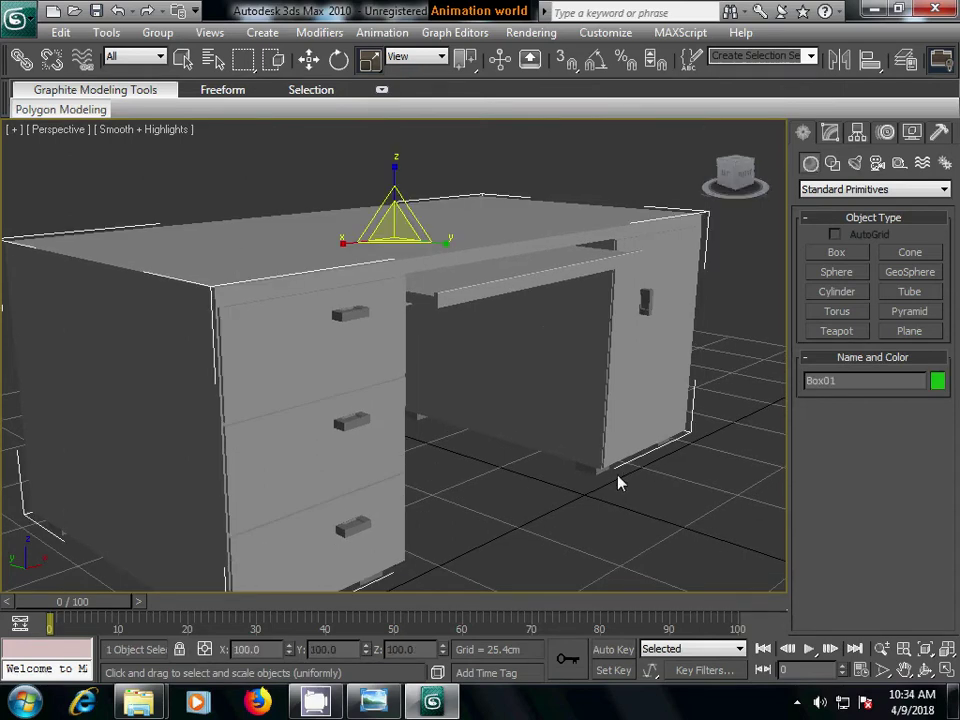
# - In the Material Editor, assign a Bitmap map to the material's Diffuse channel
pyautogui.press('m')
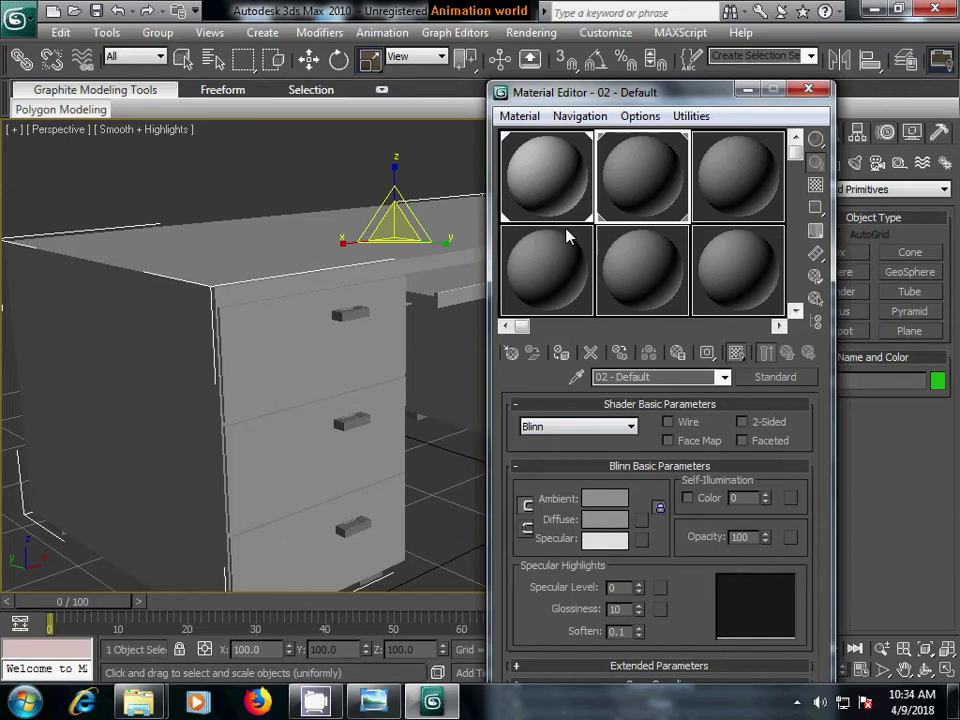
pyautogui.click(600, 519)
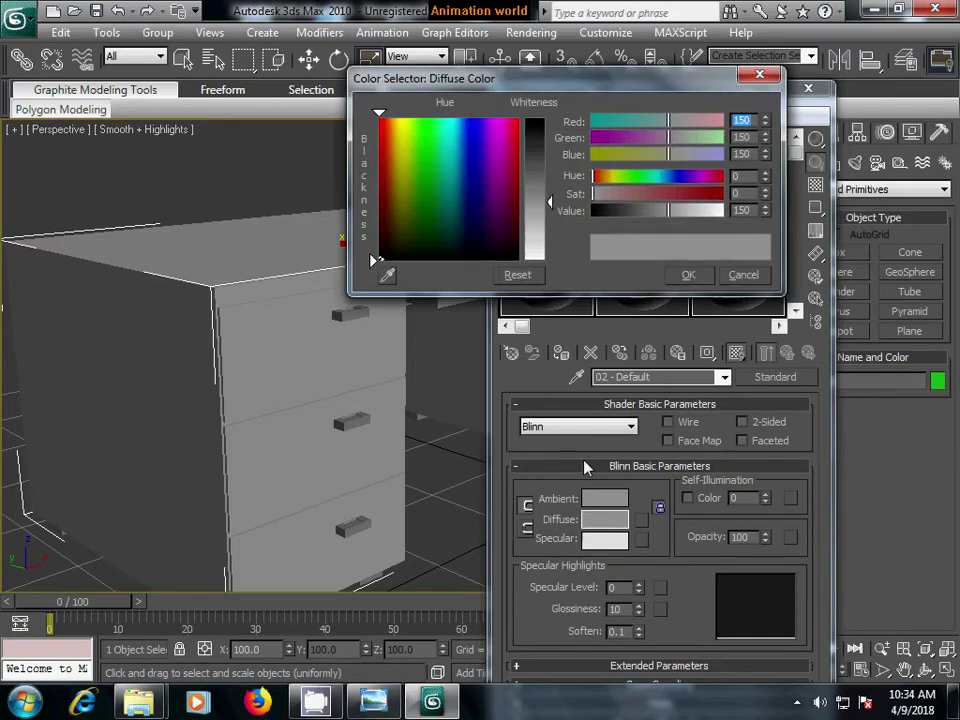
pyautogui.click(728, 279)
pyautogui.click(642, 520)
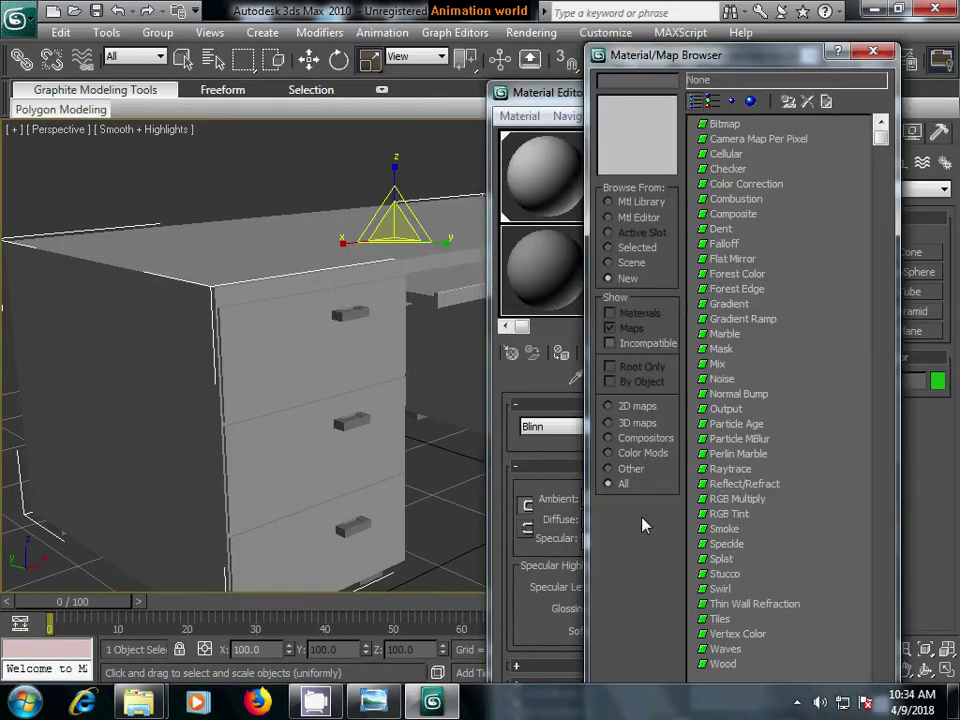
pyautogui.doubleClick(724, 124)
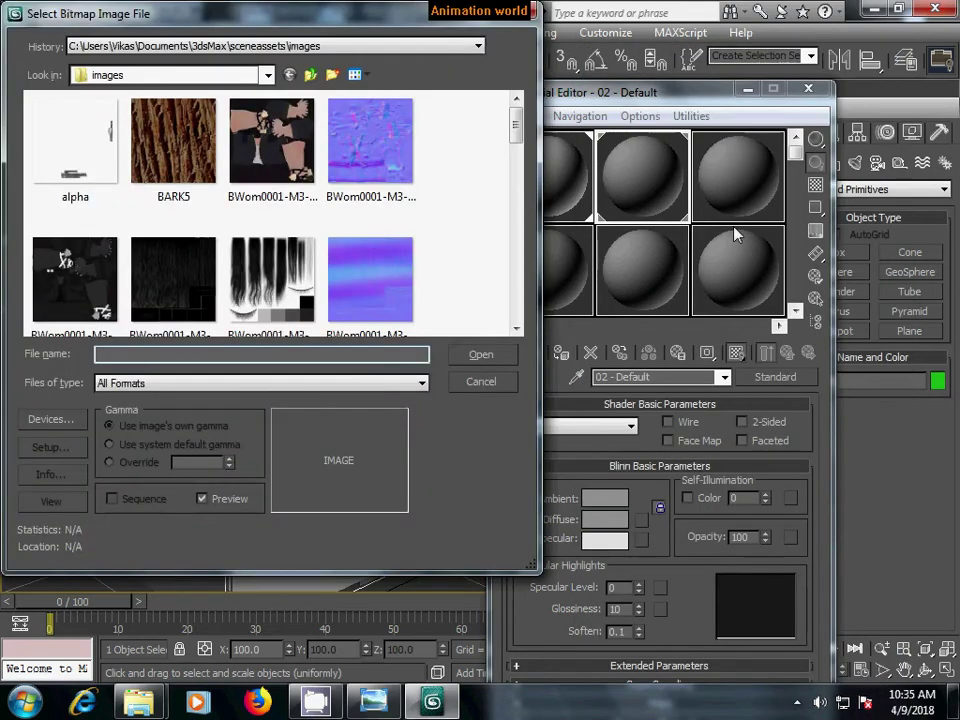
# - Load 71.jpg from G:\ANIMATION\my tutorial\train as the diffuse bitmap
pyautogui.click(267, 75)
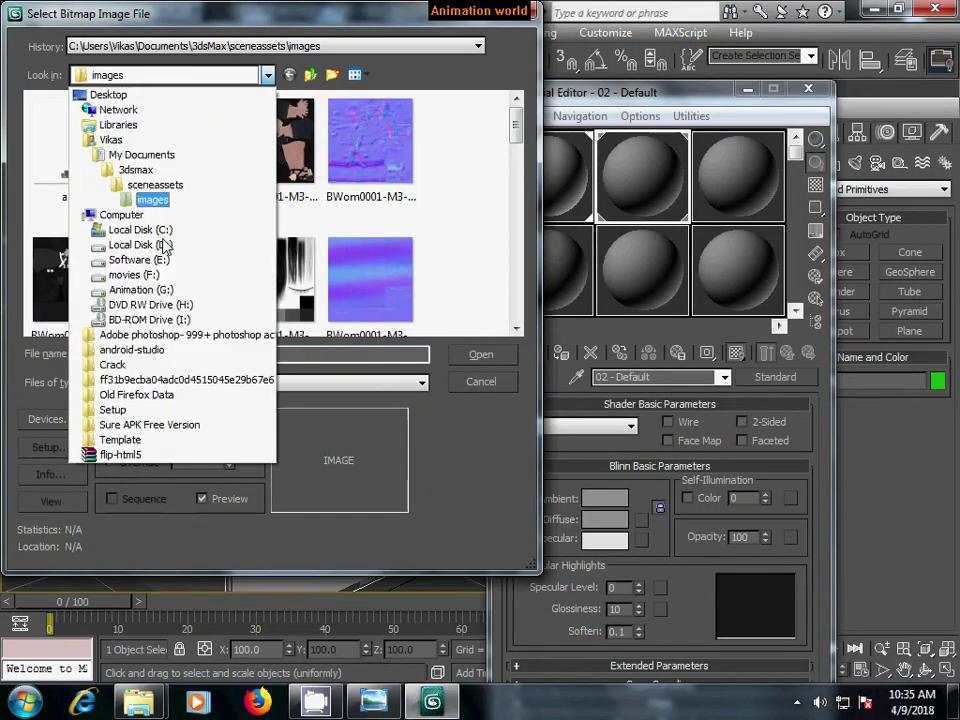
pyautogui.click(150, 289)
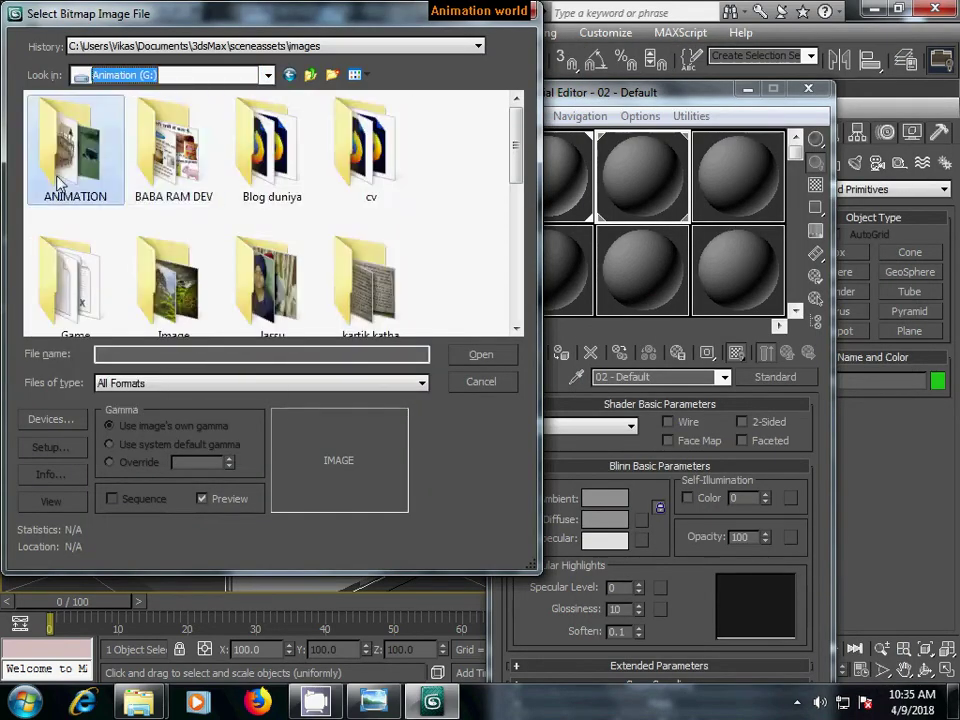
pyautogui.doubleClick(58, 183)
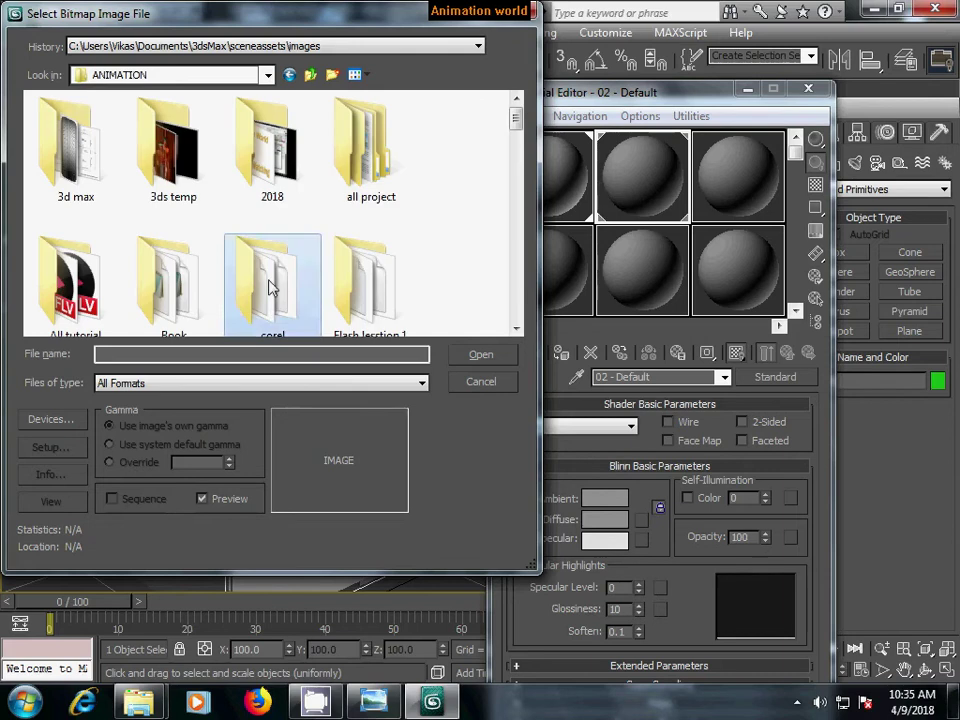
pyautogui.scroll(-1, 270, 287)
pyautogui.doubleClick(390, 300)
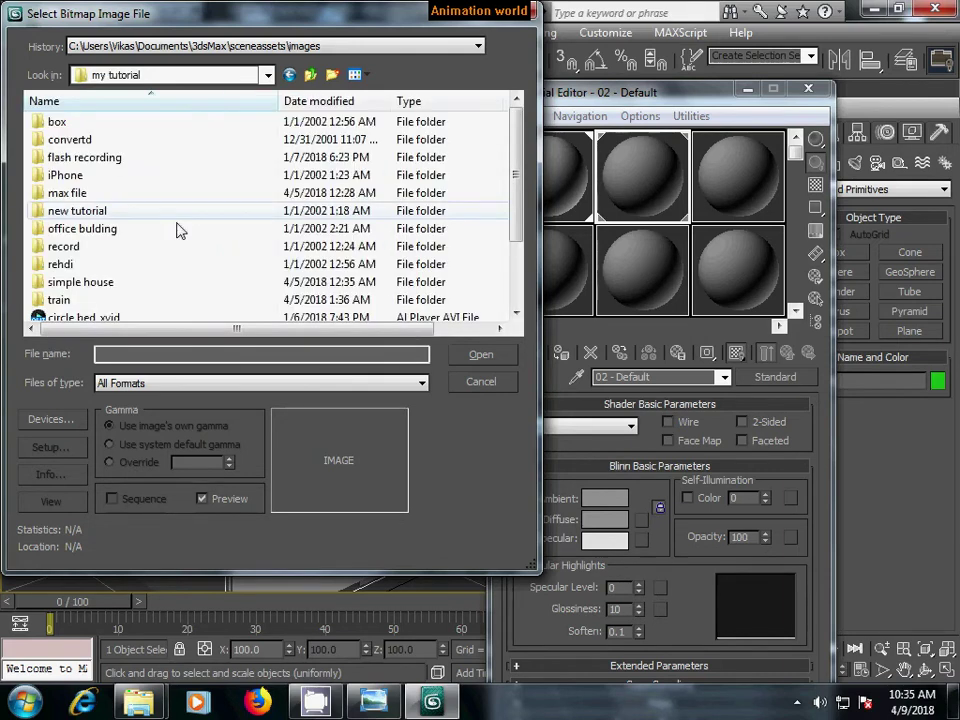
pyautogui.doubleClick(60, 300)
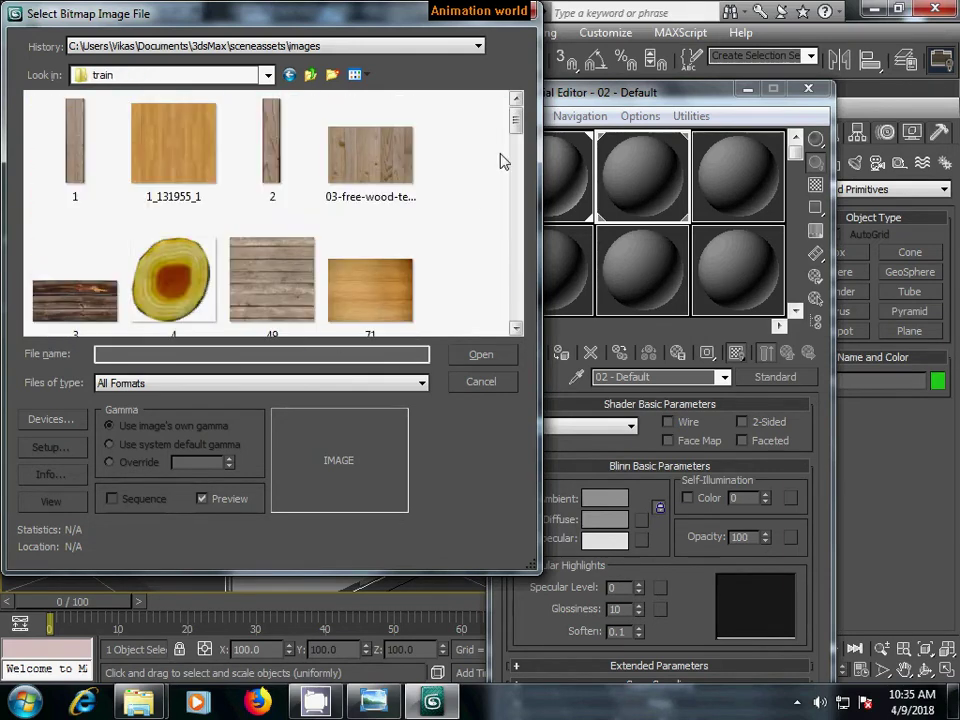
pyautogui.moveTo(517, 120)
pyautogui.mouseDown()
pyautogui.moveTo(519, 155)
pyautogui.moveTo(518, 139)
pyautogui.mouseUp()
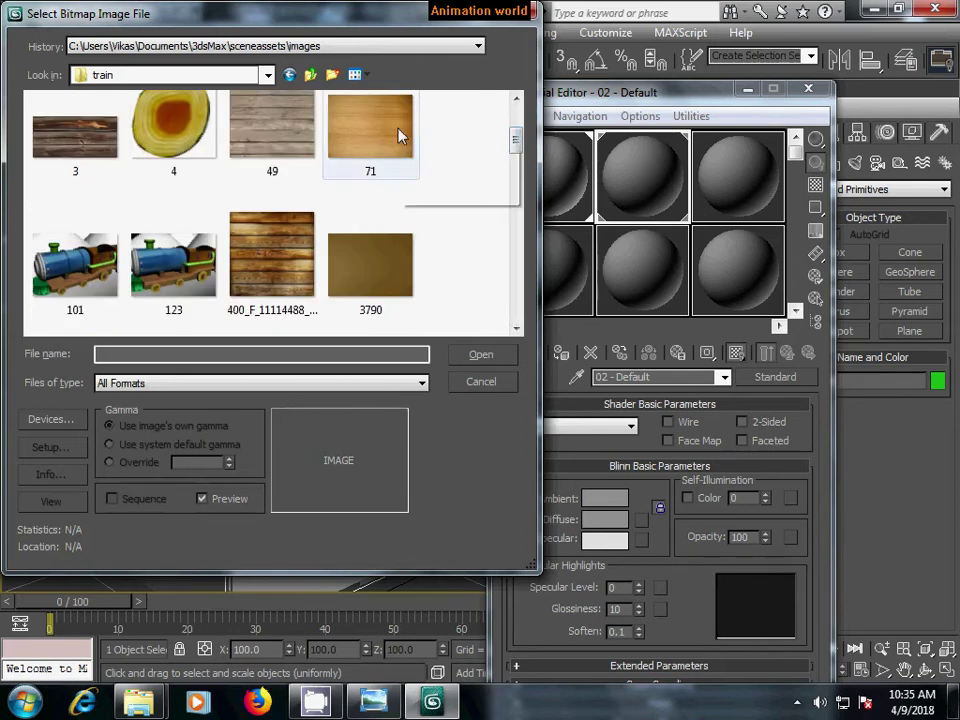
pyautogui.click(398, 135)
pyautogui.click(474, 356)
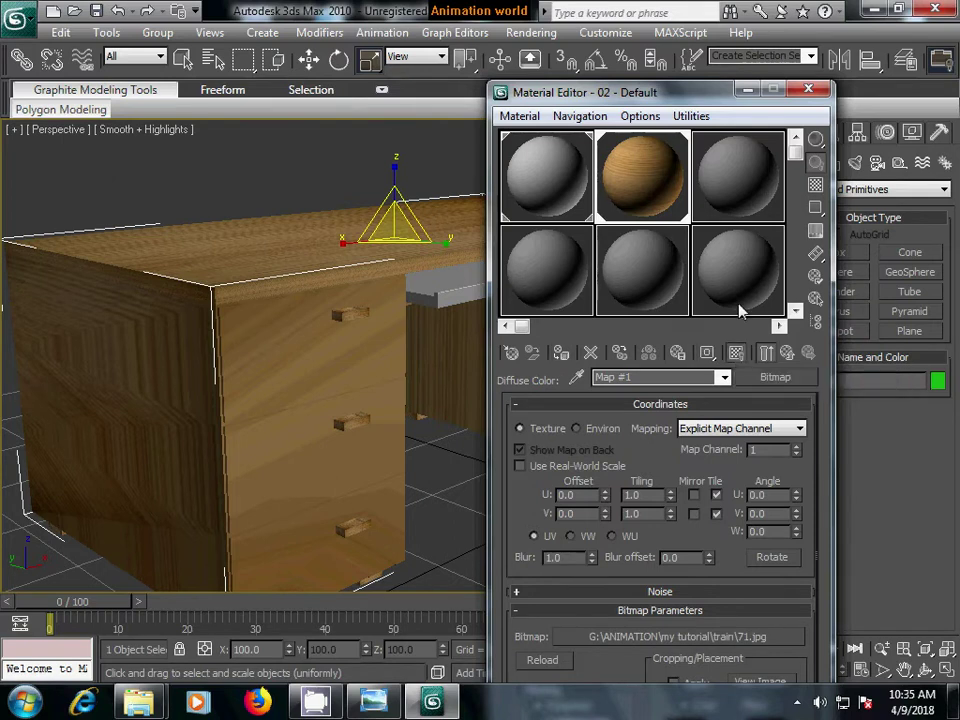
# - Close the Material Editor and view the desk from higher up
pyautogui.click(809, 90)
pyautogui.scroll(-2, 437, 373)
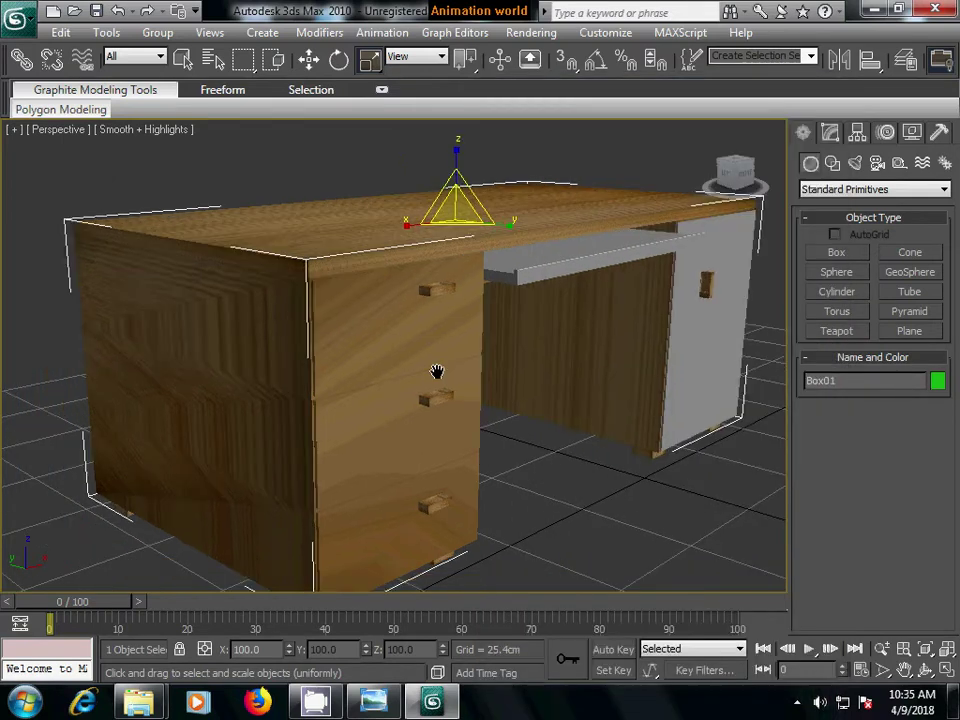
pyautogui.scroll(-2, 436, 371)
pyautogui.moveTo(454, 328)
pyautogui.keyDown('alt'); pyautogui.mouseDown(button='middle')
pyautogui.moveTo(489, 414)
pyautogui.moveTo(516, 394)
pyautogui.moveTo(493, 347)
pyautogui.moveTo(510, 317)
pyautogui.mouseUp(button='middle'); pyautogui.keyUp('alt')
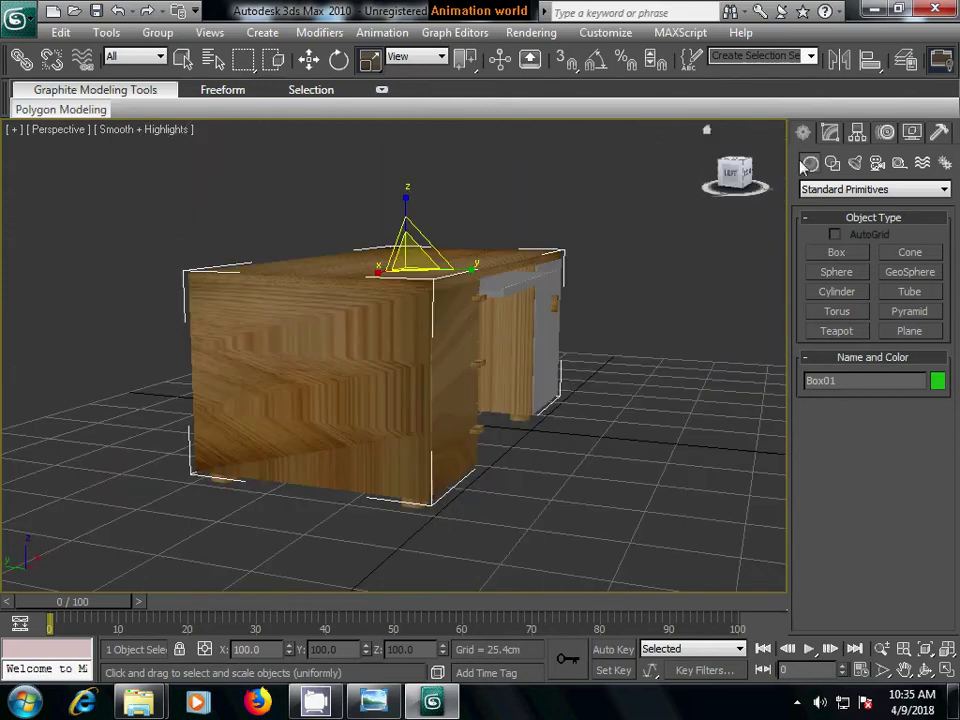
# - Select several front and end polygons of Box01 in Polygon mode, then exit sub-object mode
pyautogui.click(829, 134)
pyautogui.click(891, 396)
pyautogui.click(319, 377)
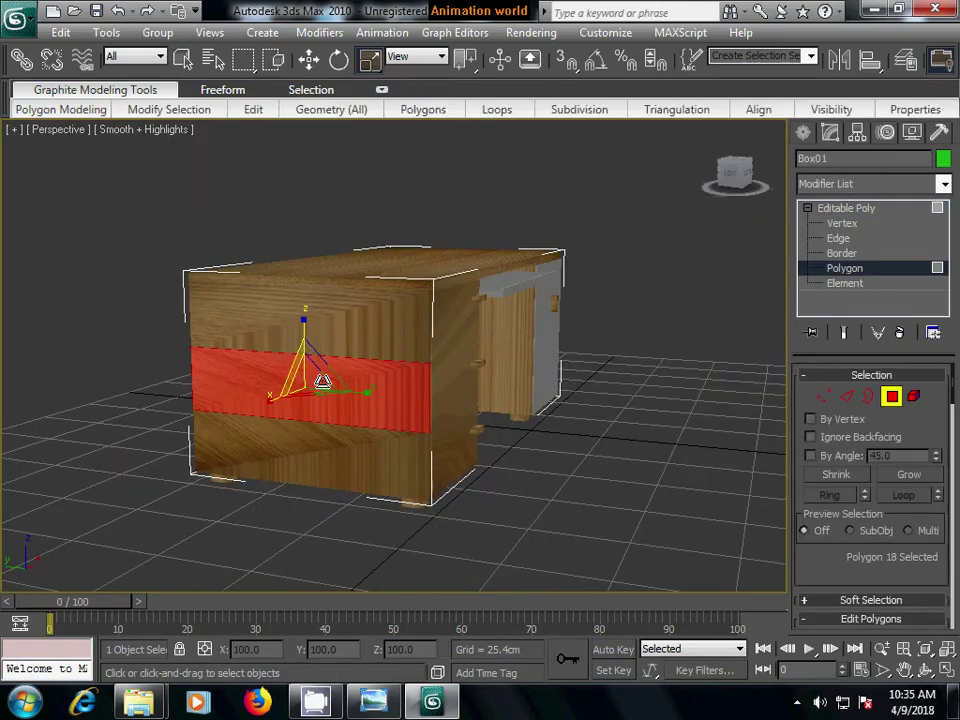
pyautogui.keyDown('ctrl'); pyautogui.click(369, 328); pyautogui.keyUp('ctrl')
pyautogui.keyDown('ctrl'); pyautogui.click(351, 446); pyautogui.keyUp('ctrl')
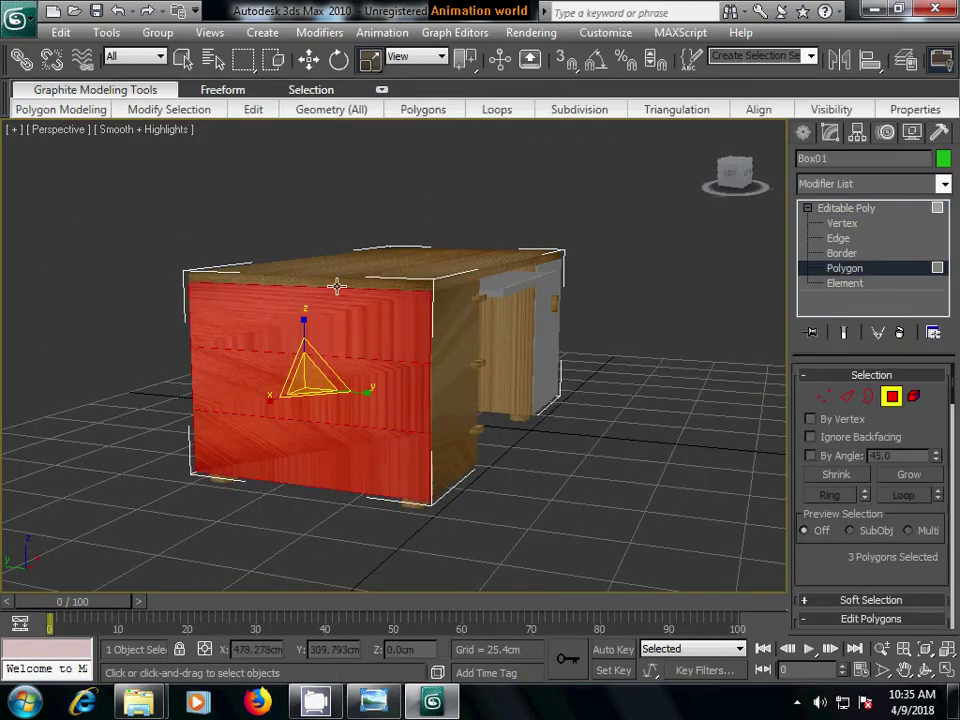
pyautogui.keyDown('ctrl'); pyautogui.click(336, 283); pyautogui.keyUp('ctrl')
pyautogui.moveTo(494, 394)
pyautogui.keyDown('alt'); pyautogui.mouseDown(button='middle')
pyautogui.moveTo(433, 386)
pyautogui.moveTo(467, 396)
pyautogui.moveTo(446, 377)
pyautogui.moveTo(236, 375)
pyautogui.mouseUp(button='middle'); pyautogui.keyUp('alt')
pyautogui.keyDown('alt'); pyautogui.click(358, 312); pyautogui.keyUp('alt')
pyautogui.keyDown('ctrl'); pyautogui.click(463, 521); pyautogui.keyUp('ctrl')
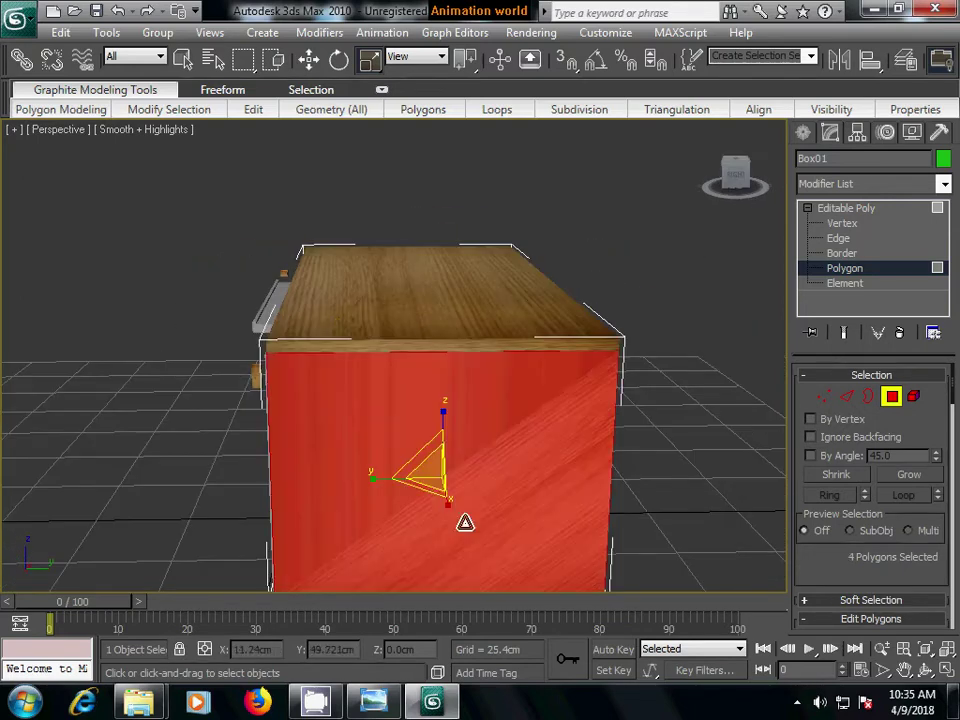
pyautogui.moveTo(394, 516); pyautogui.dragTo(456, 358, button='middle')
pyautogui.press('F2')
pyautogui.moveTo(349, 405)
pyautogui.keyDown('alt'); pyautogui.mouseDown(button='middle')
pyautogui.moveTo(518, 467)
pyautogui.moveTo(407, 471)
pyautogui.mouseUp(button='middle'); pyautogui.keyUp('alt')
# - Add a UVW Map modifier to the desk top with Box mapping
pyautogui.click(824, 186)
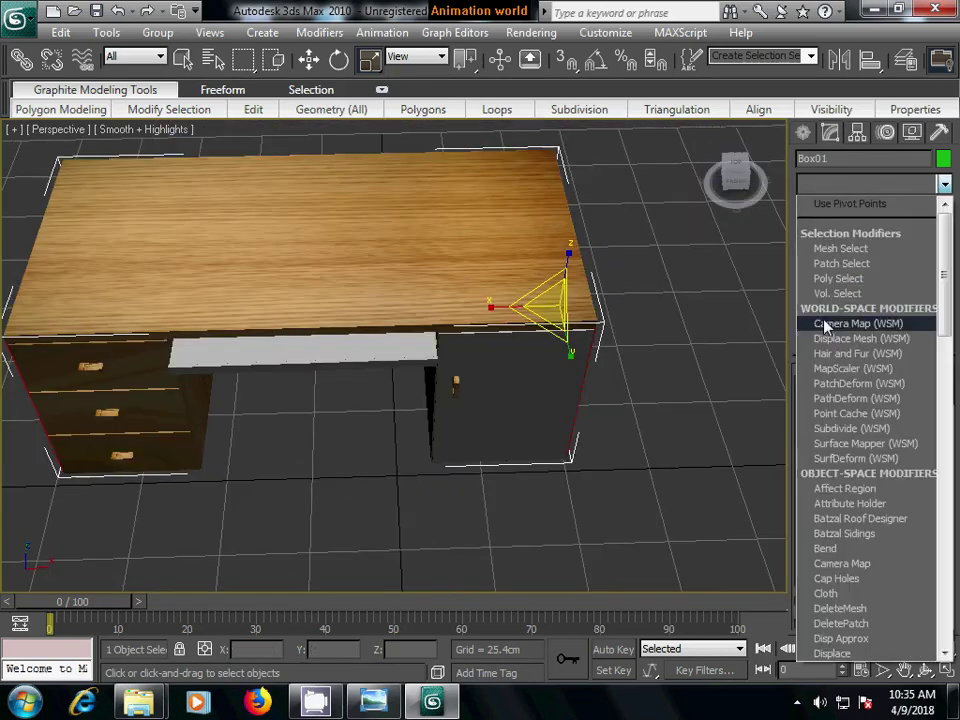
pyautogui.scroll(-10, 815, 325)
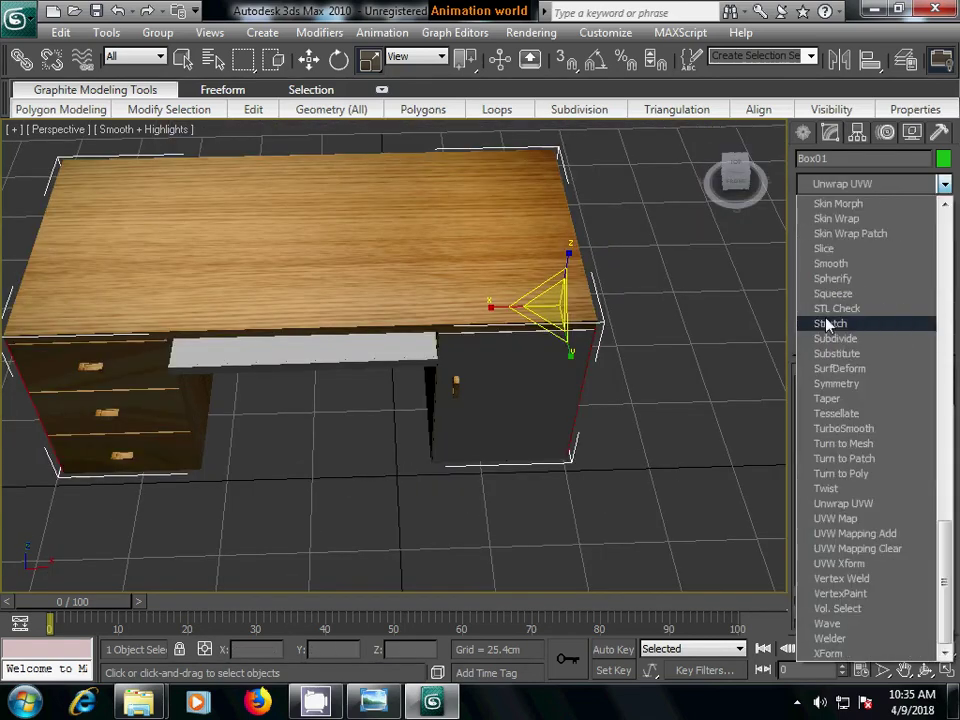
pyautogui.click(851, 519)
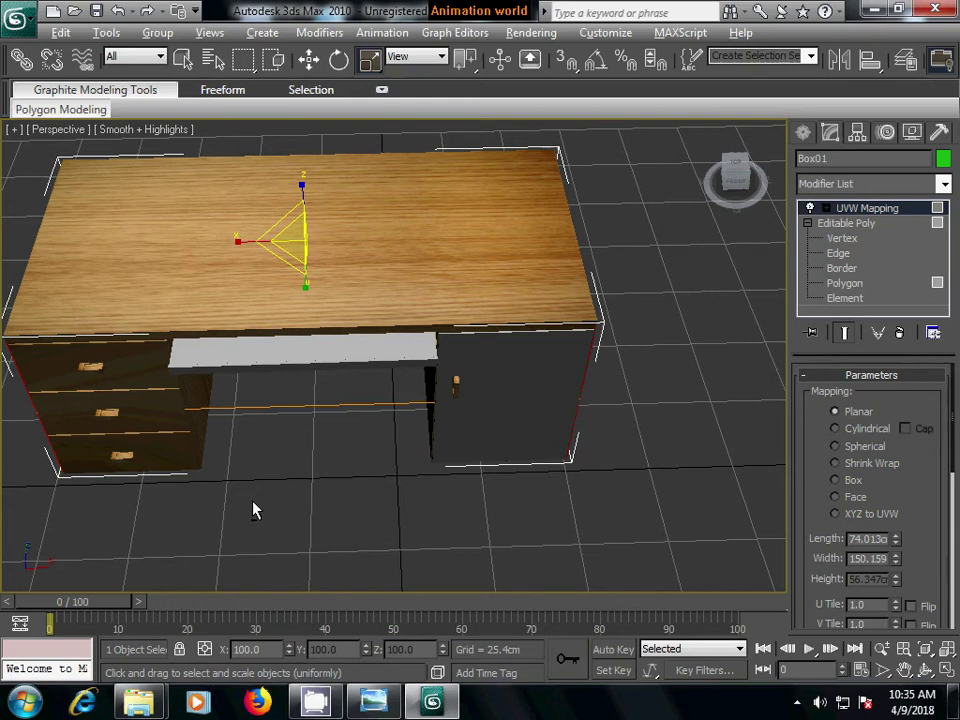
pyautogui.moveTo(253, 510)
pyautogui.keyDown('alt'); pyautogui.mouseDown(button='middle')
pyautogui.moveTo(394, 439)
pyautogui.moveTo(392, 450)
pyautogui.moveTo(364, 456)
pyautogui.moveTo(369, 480)
pyautogui.moveTo(383, 460)
pyautogui.mouseUp(button='middle'); pyautogui.keyUp('alt')
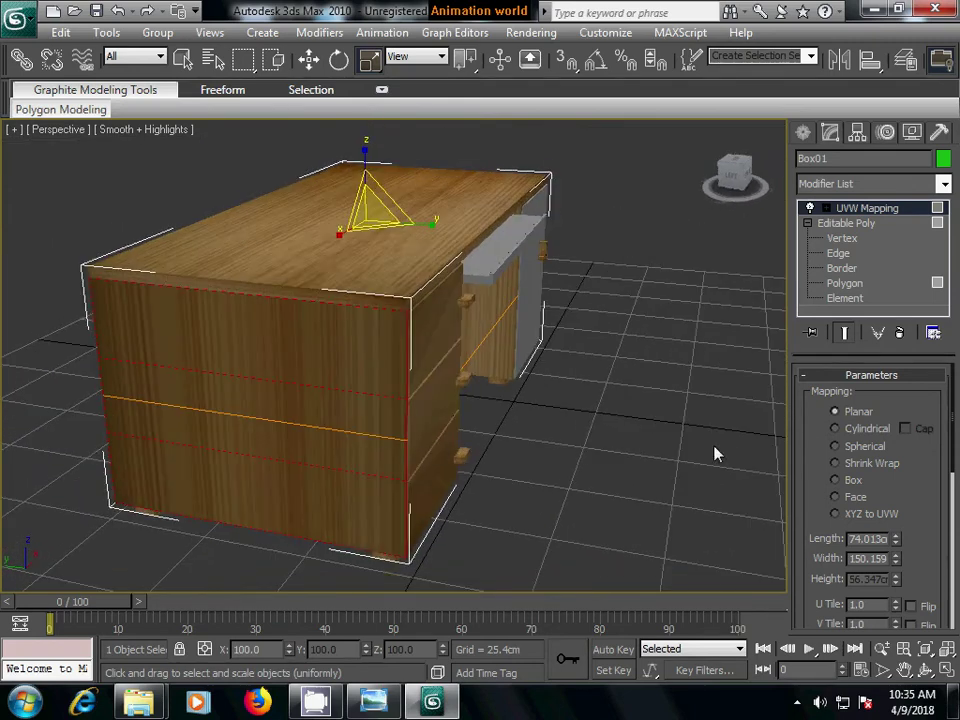
pyautogui.click(836, 480)
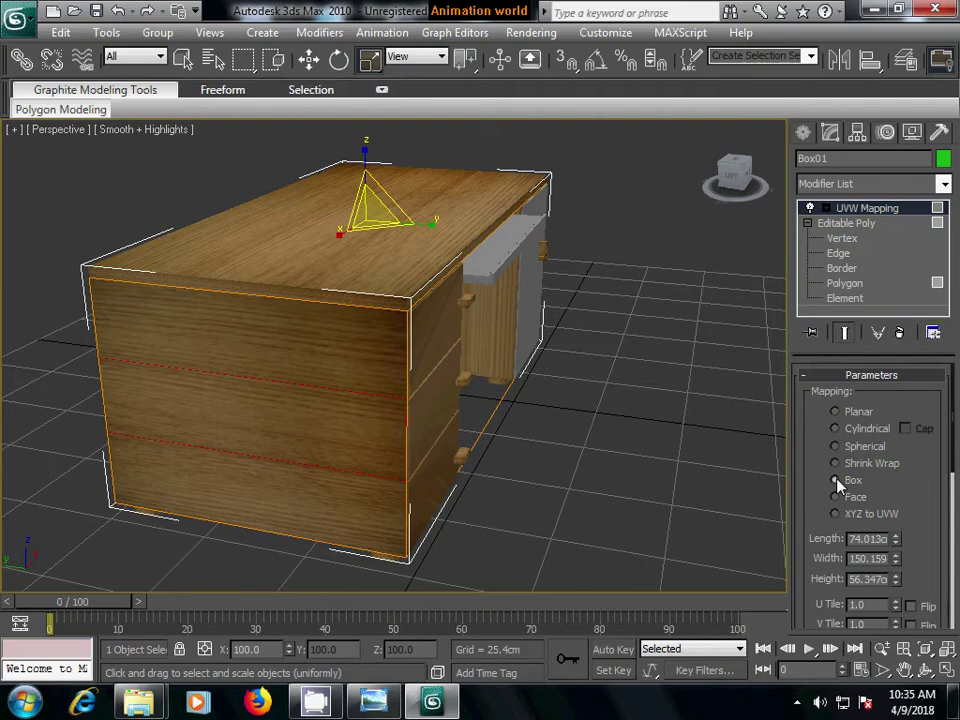
# - Collapse the UVW Map modifier into the editable poly and deselect the desk
pyautogui.rightClick(857, 212)
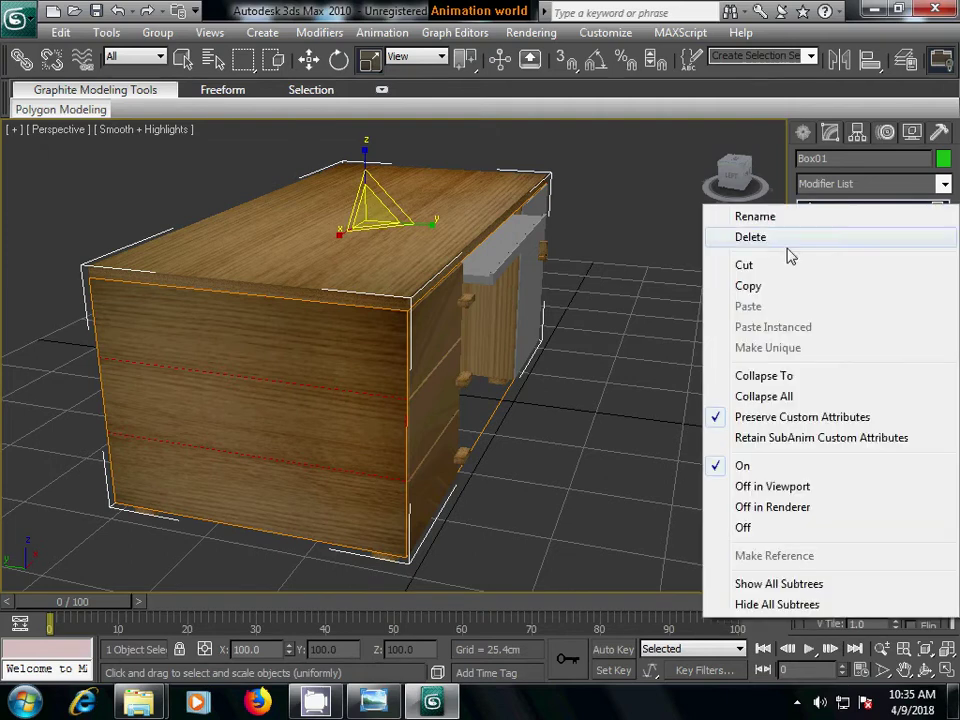
pyautogui.click(786, 371)
pyautogui.click(566, 426)
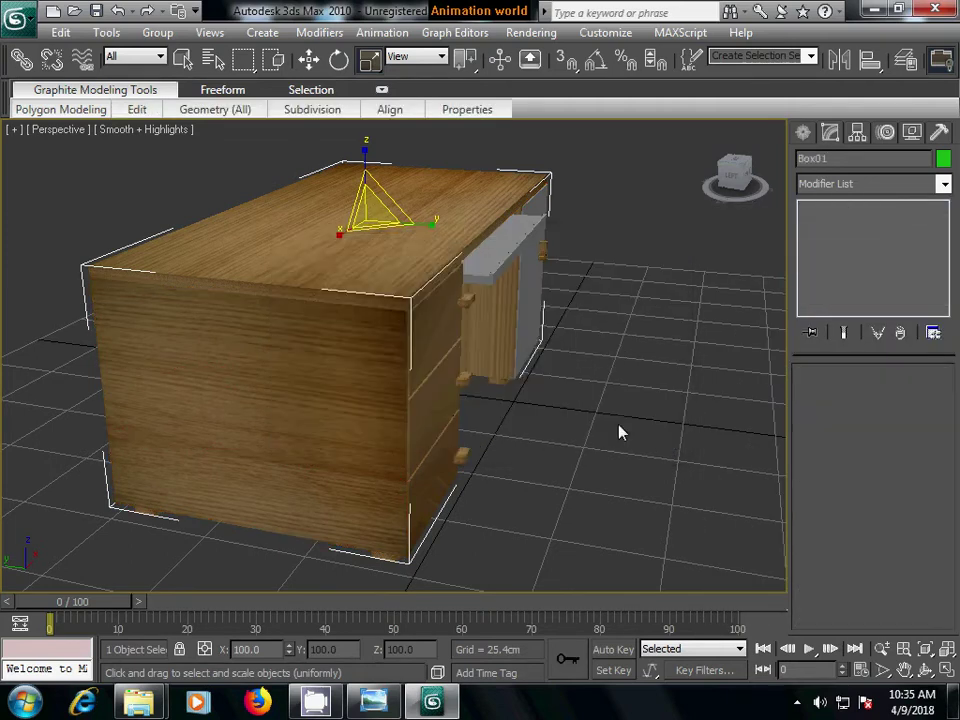
pyautogui.click(621, 432)
pyautogui.moveTo(616, 428)
pyautogui.keyDown('alt'); pyautogui.mouseDown(button='middle')
pyautogui.moveTo(489, 403)
pyautogui.moveTo(386, 407)
pyautogui.moveTo(373, 394)
pyautogui.mouseUp(button='middle'); pyautogui.keyUp('alt')
# - Select the desk's right side and inner pedestal faces in Polygon mode, then open the Modifier List
pyautogui.click(214, 304)
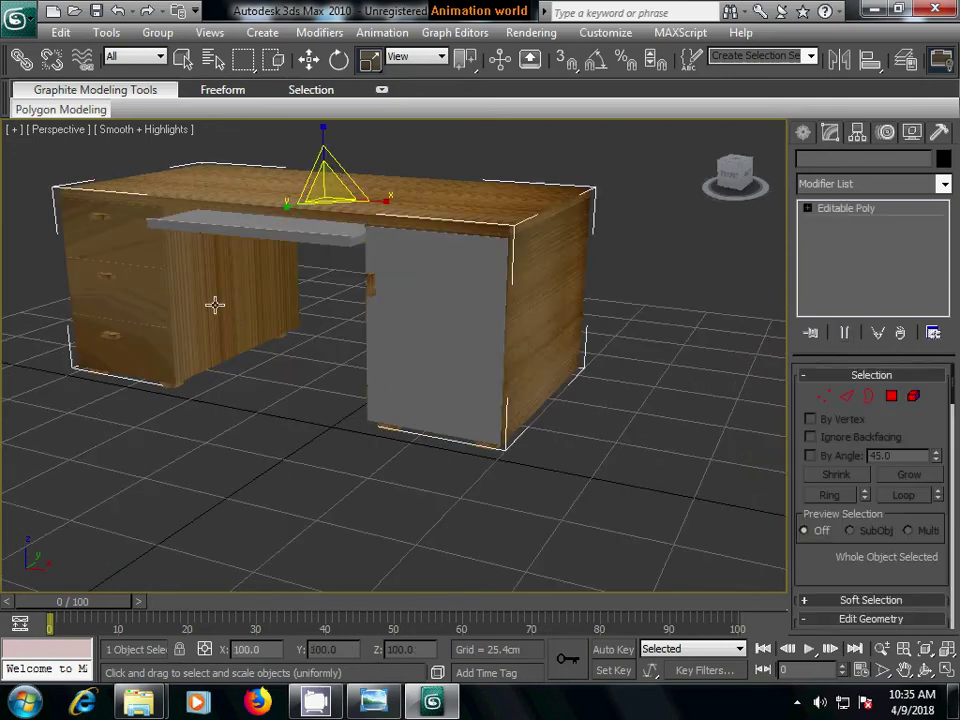
pyautogui.click(891, 397)
pyautogui.click(545, 330)
pyautogui.click(262, 295)
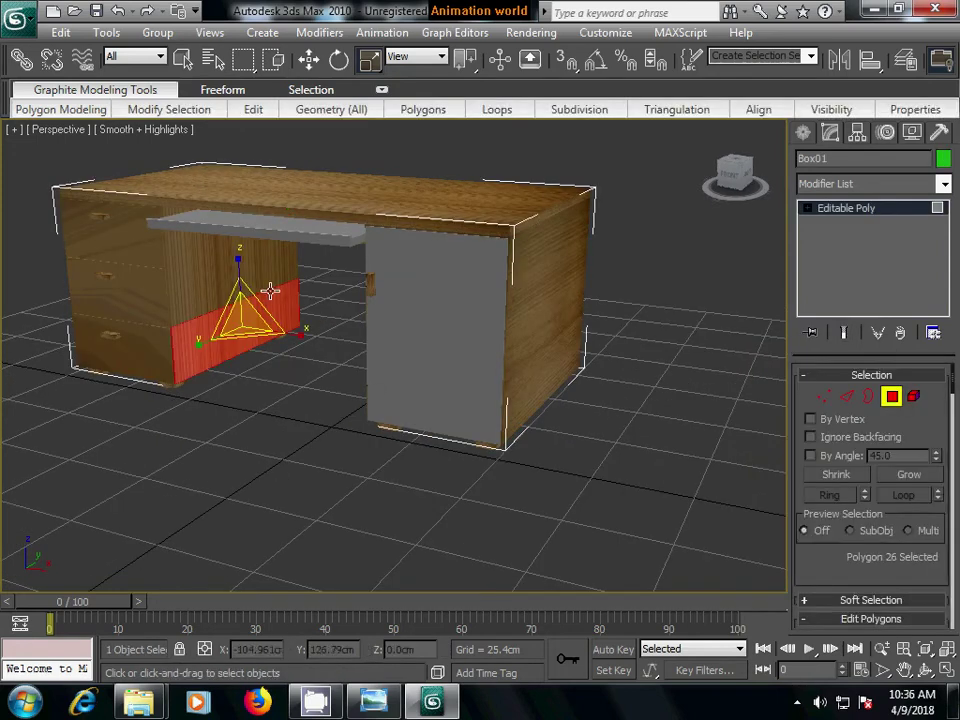
pyautogui.keyDown('alt'); pyautogui.moveTo(345, 454); pyautogui.dragTo(366, 454, button='middle'); pyautogui.keyUp('alt')
pyautogui.keyDown('ctrl'); pyautogui.click(186, 257); pyautogui.keyUp('ctrl')
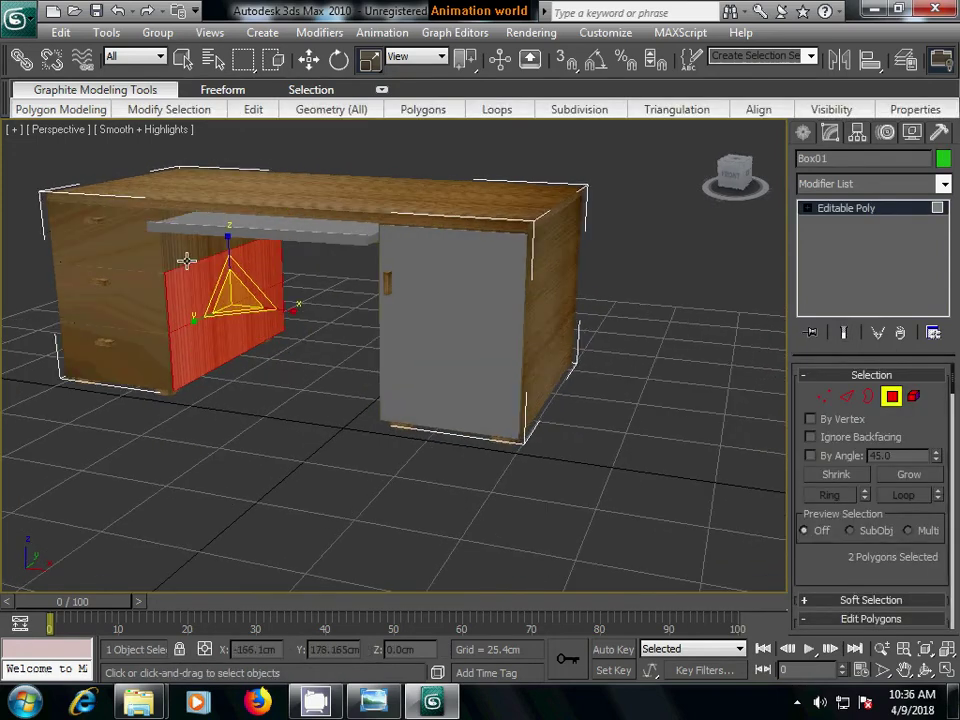
pyautogui.keyDown('ctrl'); pyautogui.click(208, 332); pyautogui.keyUp('ctrl')
pyautogui.moveTo(208, 332)
pyautogui.keyDown('alt'); pyautogui.mouseDown(button='middle')
pyautogui.moveTo(340, 428)
pyautogui.moveTo(326, 414)
pyautogui.moveTo(144, 403)
pyautogui.moveTo(350, 420)
pyautogui.moveTo(459, 356)
pyautogui.mouseUp(button='middle'); pyautogui.keyUp('alt')
pyautogui.keyDown('ctrl'); pyautogui.click(461, 355); pyautogui.keyUp('ctrl')
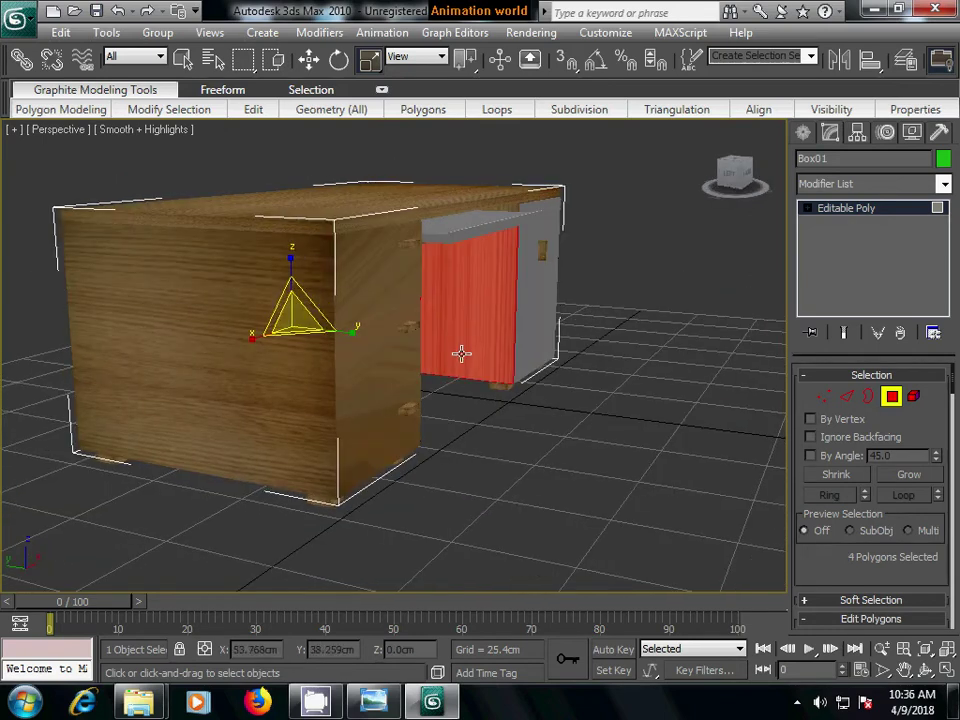
pyautogui.click(858, 184)
# - Apply UVW Map with Box mapping to the selected inner pedestal faces
pyautogui.press('u')
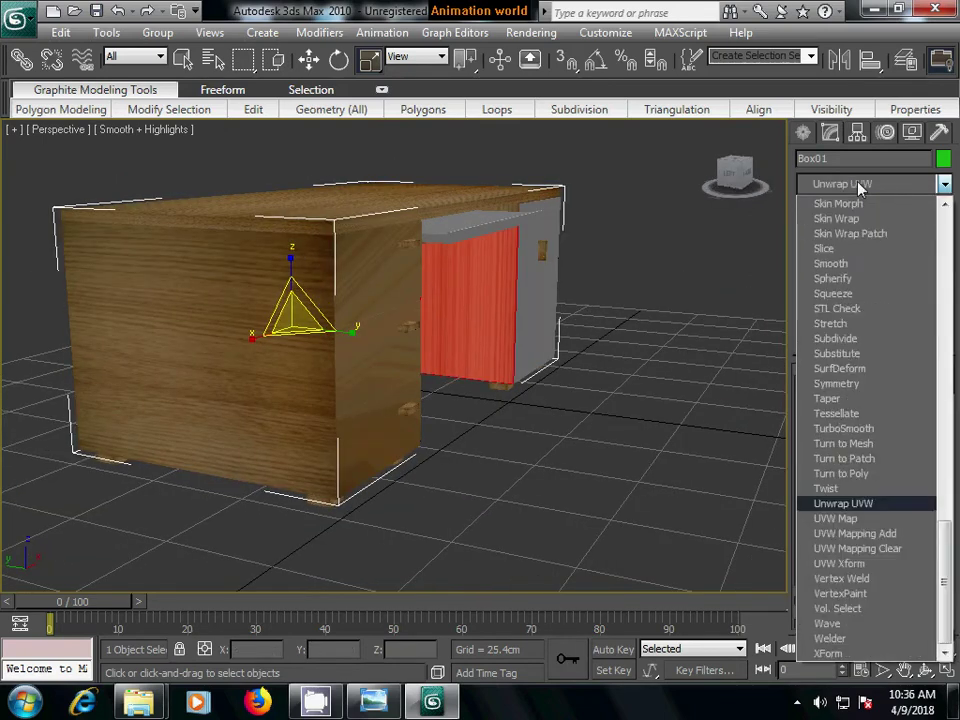
pyautogui.click(858, 520)
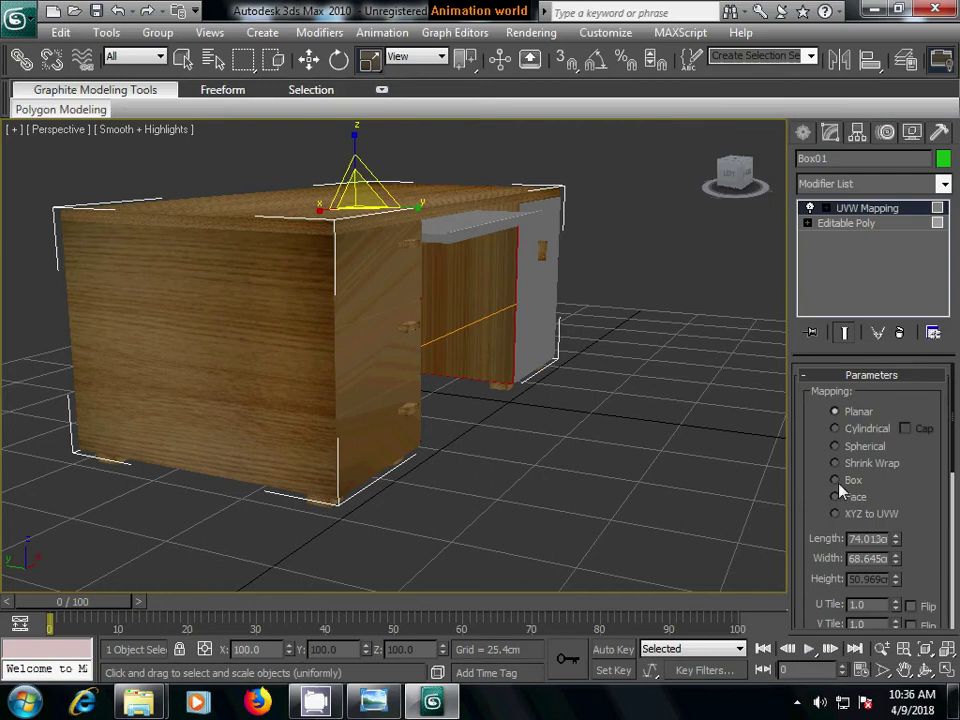
pyautogui.click(836, 481)
# - Collapse the UVW Map into the editable poly, deselect, and inspect the wood grain
pyautogui.rightClick(866, 216)
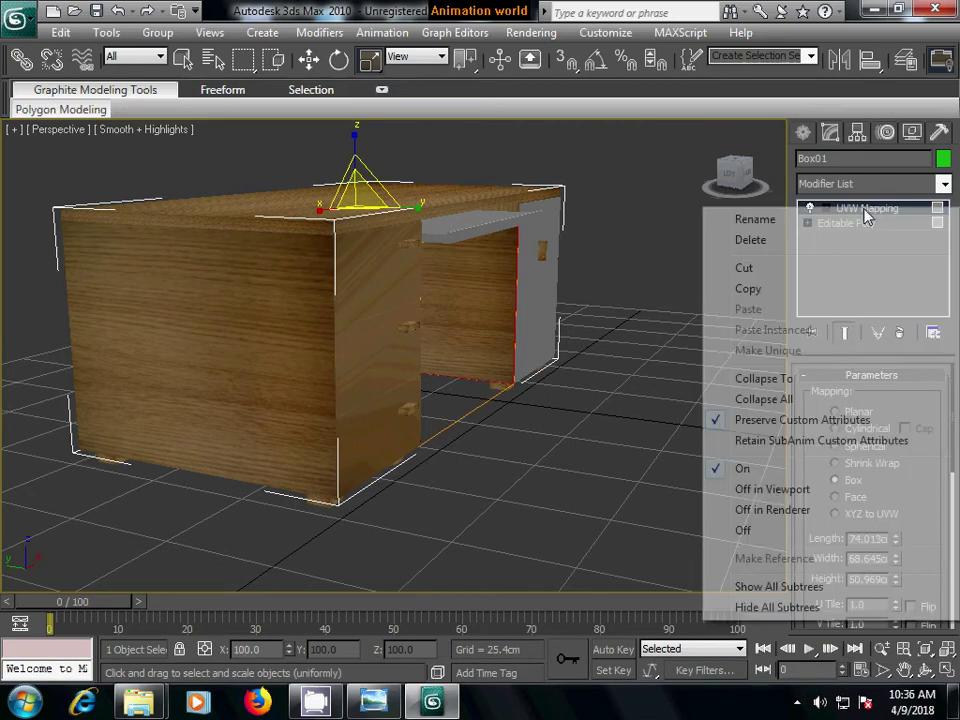
pyautogui.click(766, 380)
pyautogui.click(560, 420)
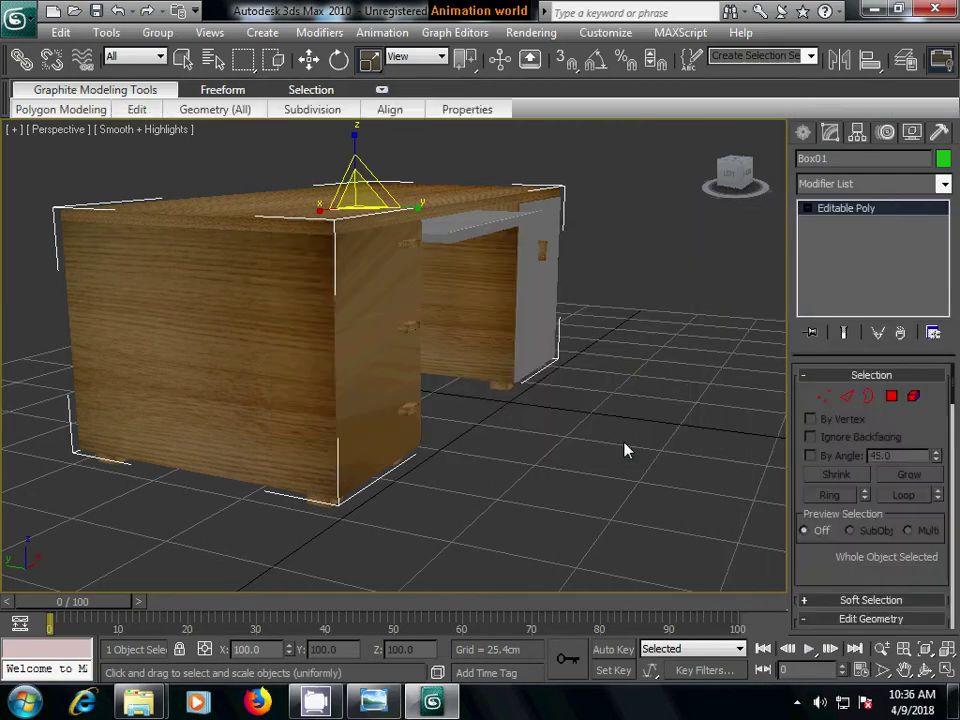
pyautogui.click(626, 449)
pyautogui.moveTo(601, 421)
pyautogui.keyDown('alt'); pyautogui.mouseDown(button='middle')
pyautogui.moveTo(525, 429)
pyautogui.moveTo(489, 446)
pyautogui.mouseUp(button='middle'); pyautogui.keyUp('alt')
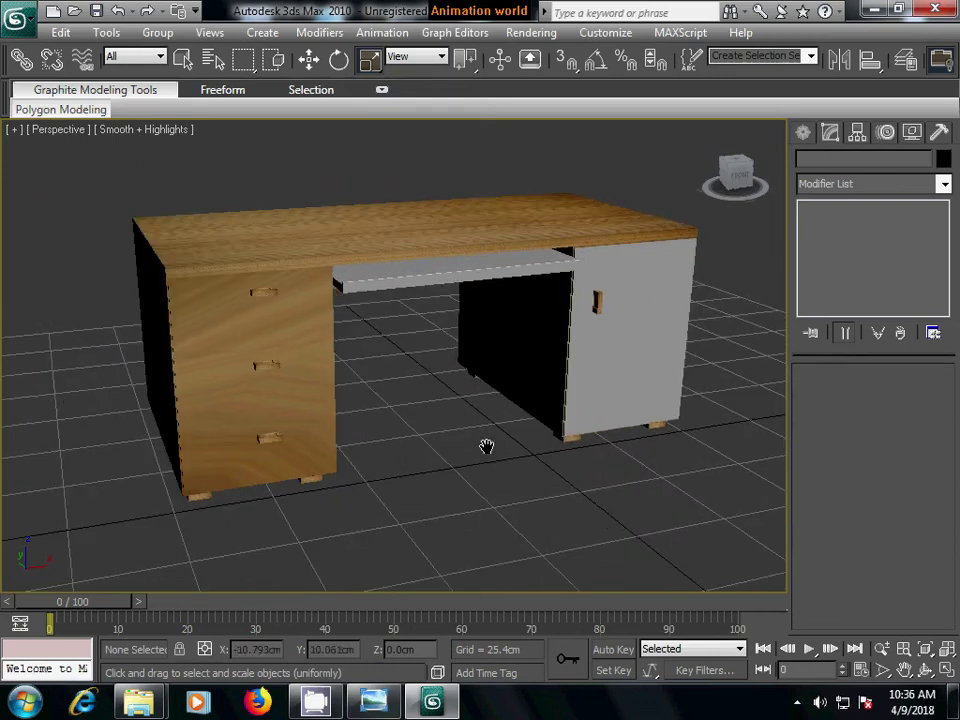
pyautogui.scroll(3, 489, 446)
pyautogui.scroll(-3, 501, 450)
pyautogui.moveTo(610, 409)
pyautogui.keyDown('alt'); pyautogui.mouseDown(button='middle')
pyautogui.moveTo(510, 422)
pyautogui.moveTo(542, 459)
pyautogui.mouseUp(button='middle'); pyautogui.keyUp('alt')
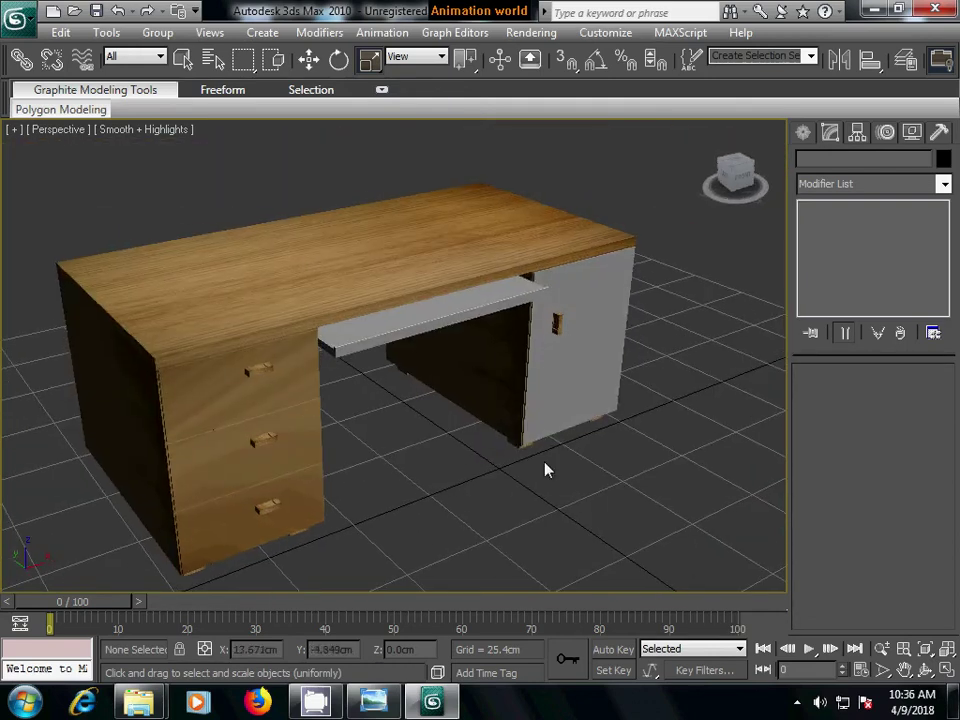
# - Drag the wood material onto keyboard tray Object02, then switch to Element sub-object mode
pyautogui.click(399, 326)
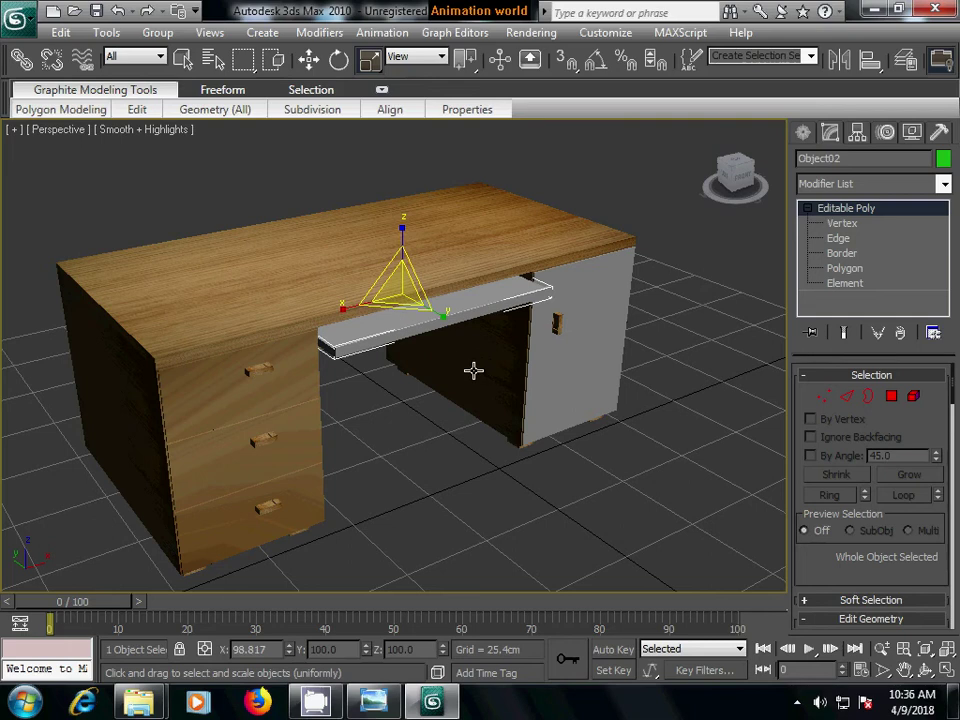
pyautogui.press('m')
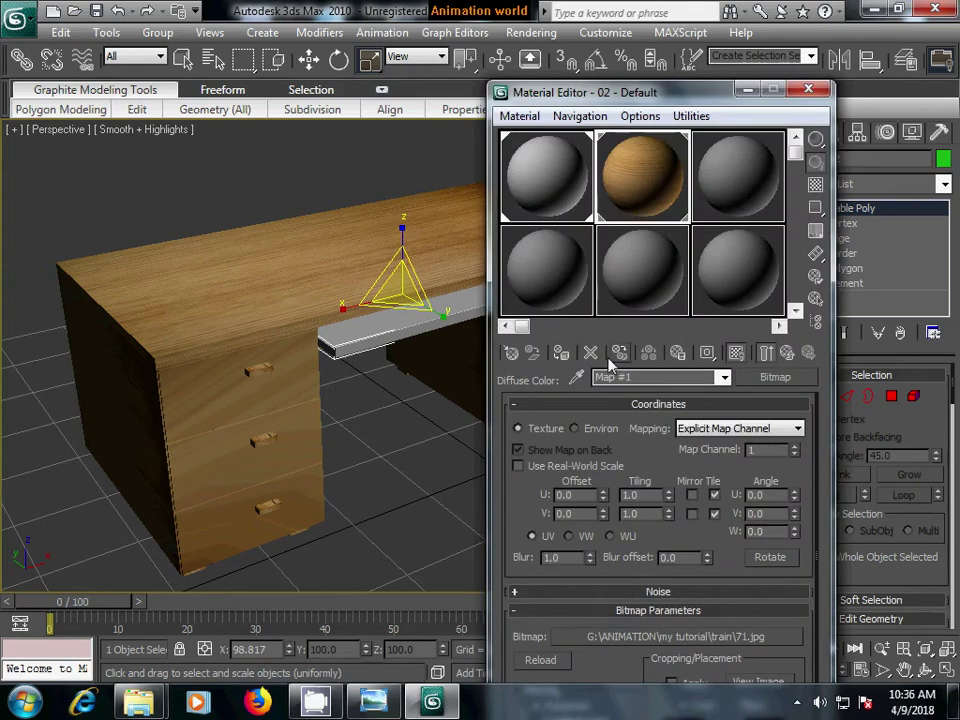
pyautogui.moveTo(645, 197); pyautogui.dragTo(420, 264)
pyautogui.click(808, 90)
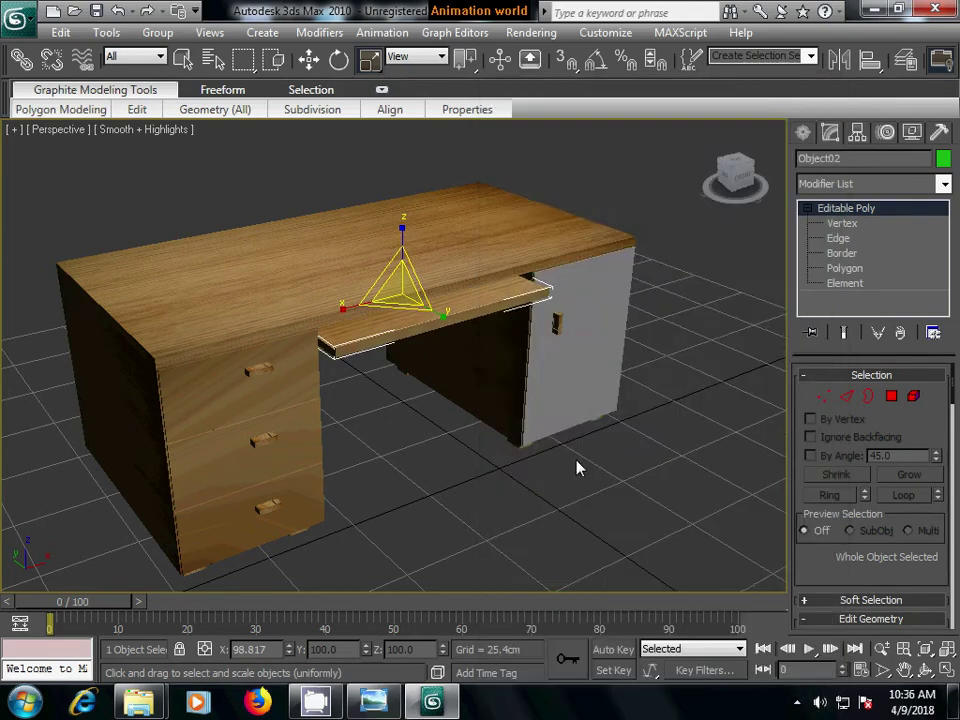
pyautogui.moveTo(576, 465); pyautogui.dragTo(537, 471, button='middle')
pyautogui.moveTo(390, 495); pyautogui.dragTo(477, 493, button='middle')
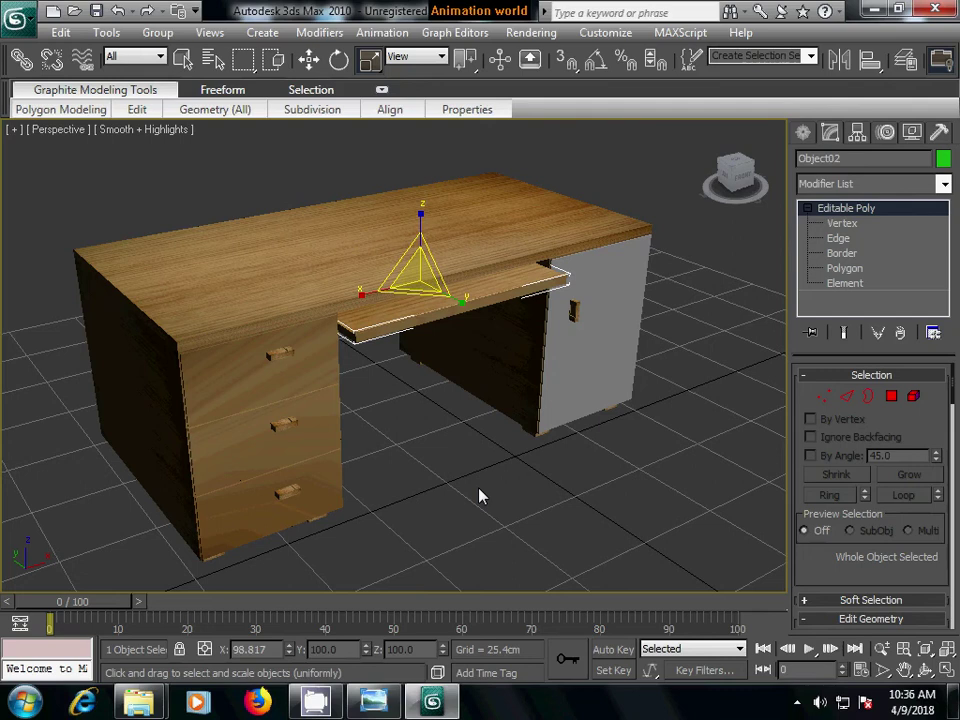
pyautogui.scroll(3, 479, 496)
pyautogui.scroll(-3, 479, 496)
pyautogui.keyDown('alt'); pyautogui.moveTo(466, 515); pyautogui.dragTo(400, 495, button='middle'); pyautogui.keyUp('alt')
pyautogui.click(891, 397)
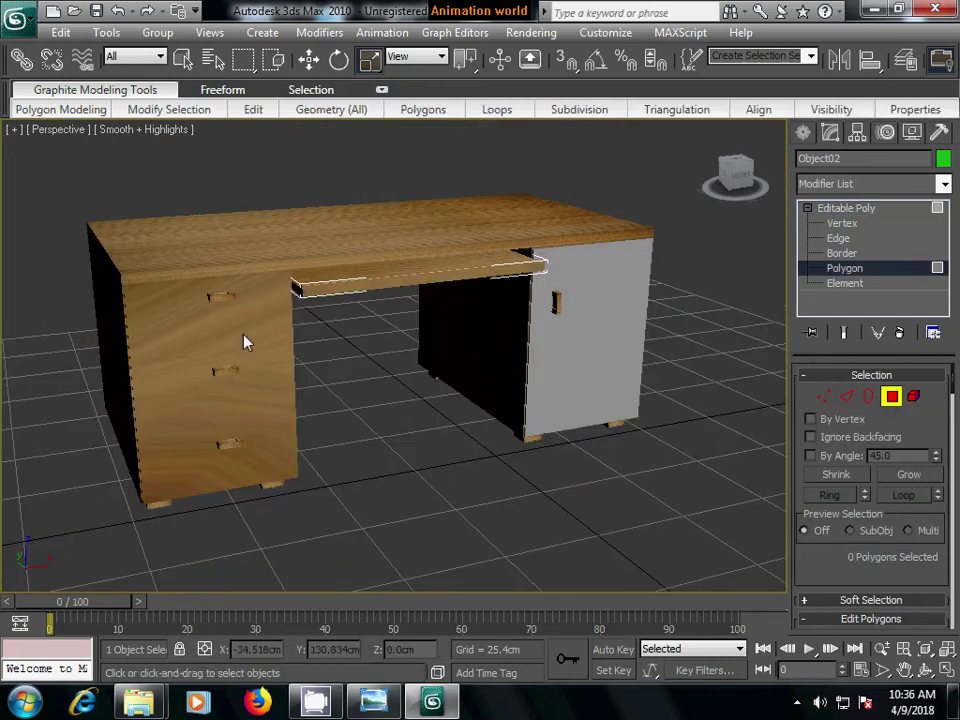
pyautogui.click(913, 397)
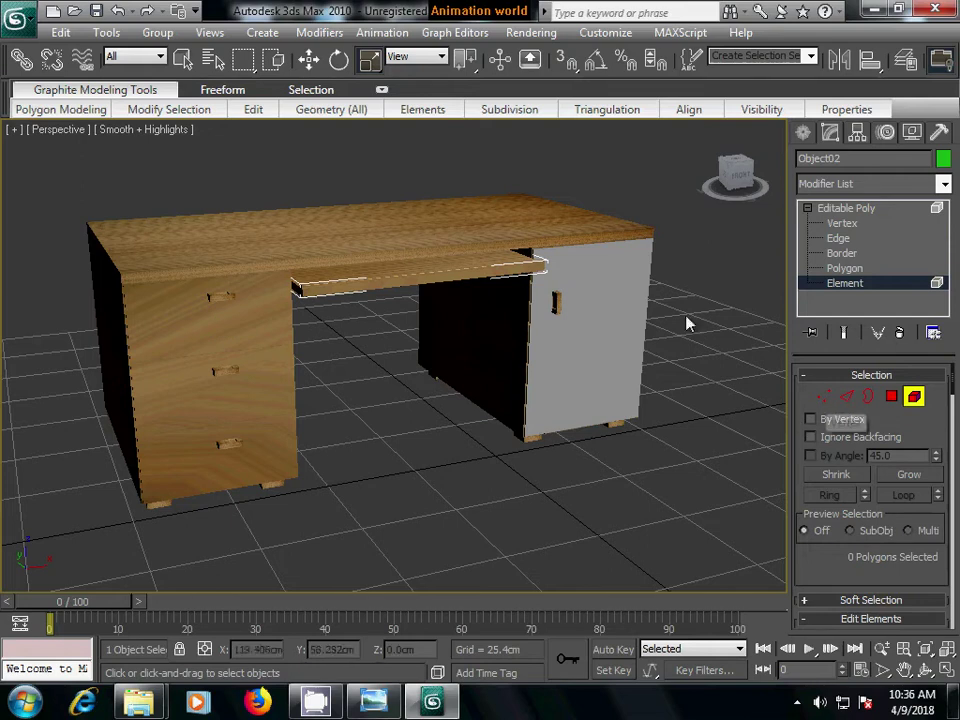
# - Select Box01's top, middle and bottom drawer fronts as elements and open the Modifier List
pyautogui.click(227, 342)
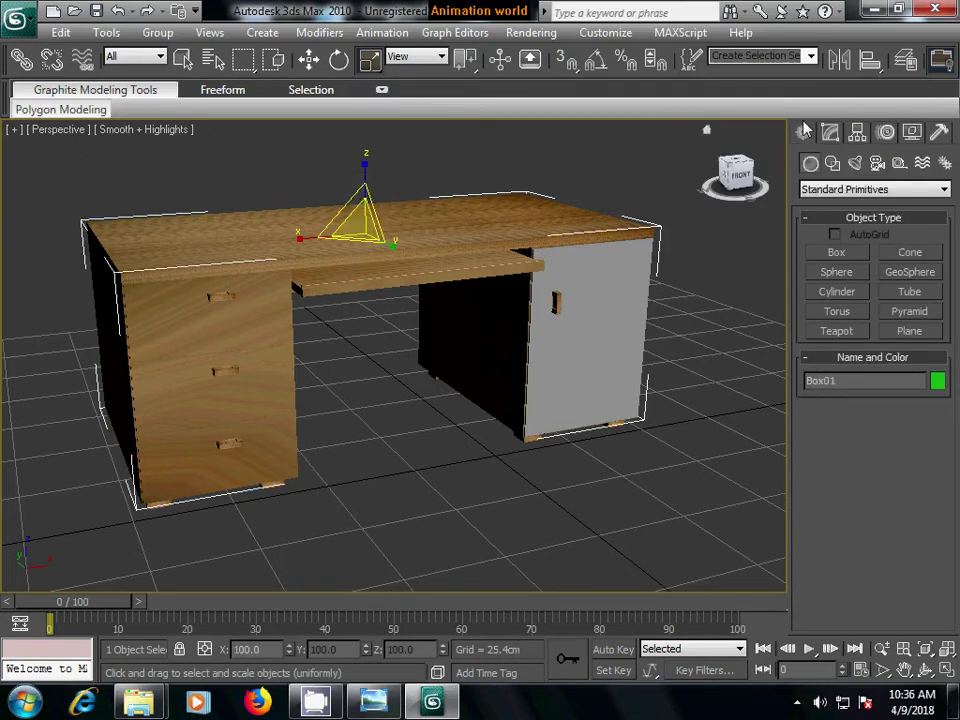
pyautogui.click(830, 132)
pyautogui.click(913, 396)
pyautogui.click(176, 330)
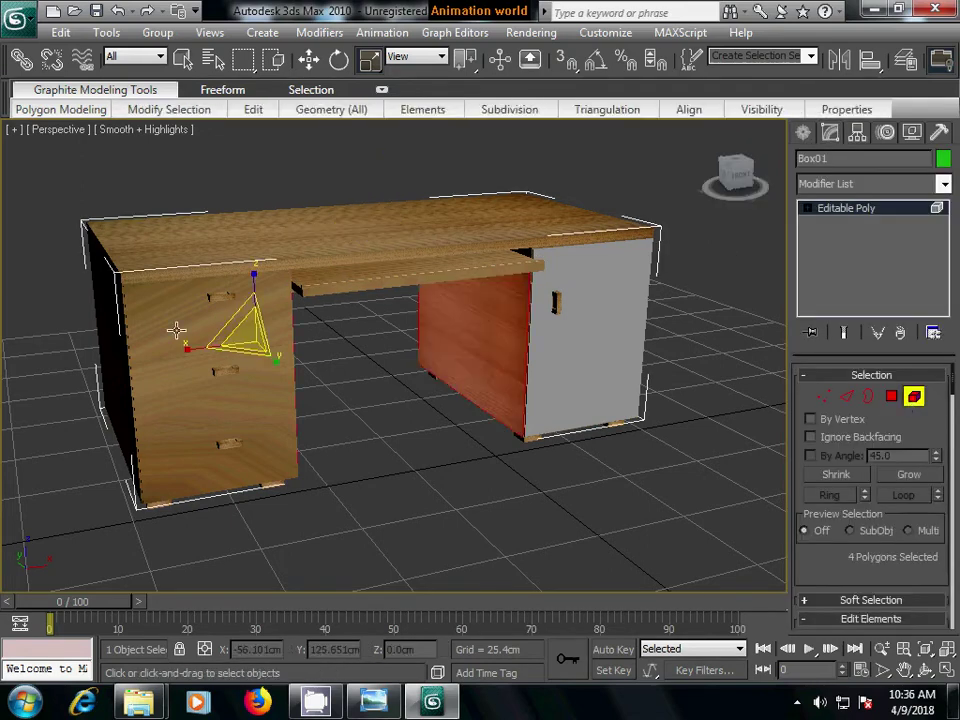
pyautogui.keyDown('ctrl'); pyautogui.click(175, 380); pyautogui.keyUp('ctrl')
pyautogui.keyDown('ctrl'); pyautogui.click(169, 447); pyautogui.keyUp('ctrl')
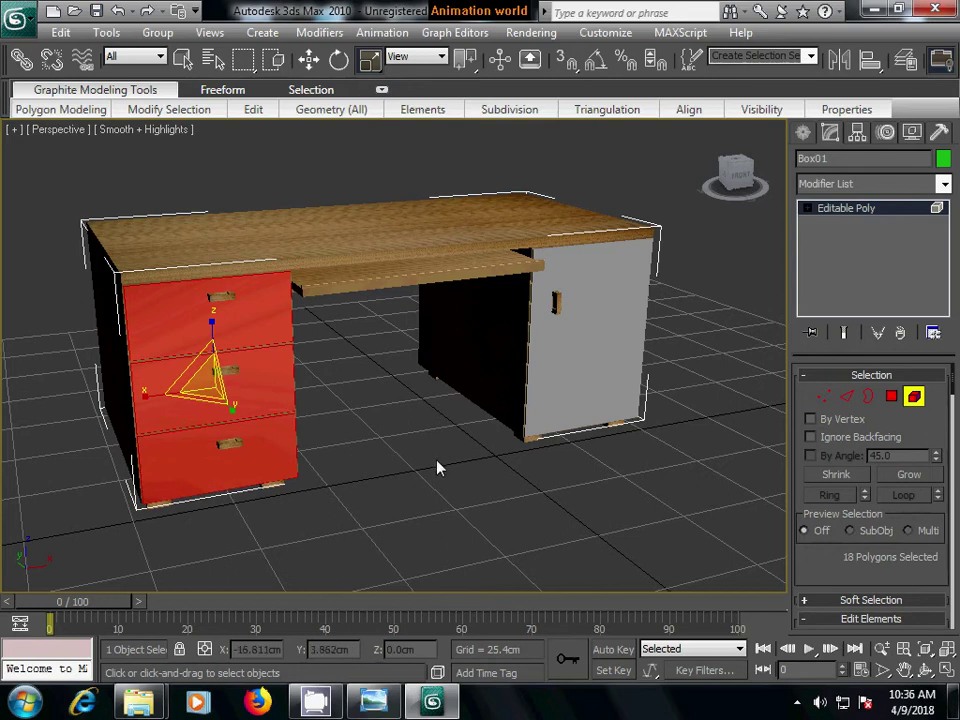
pyautogui.press('m')
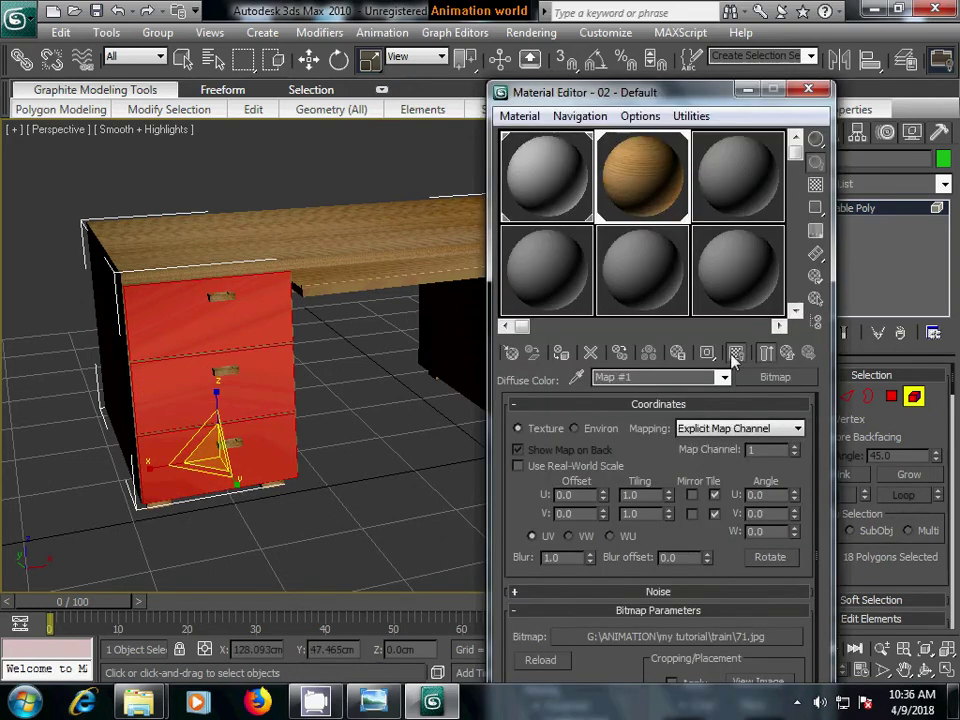
pyautogui.click(808, 90)
pyautogui.click(840, 186)
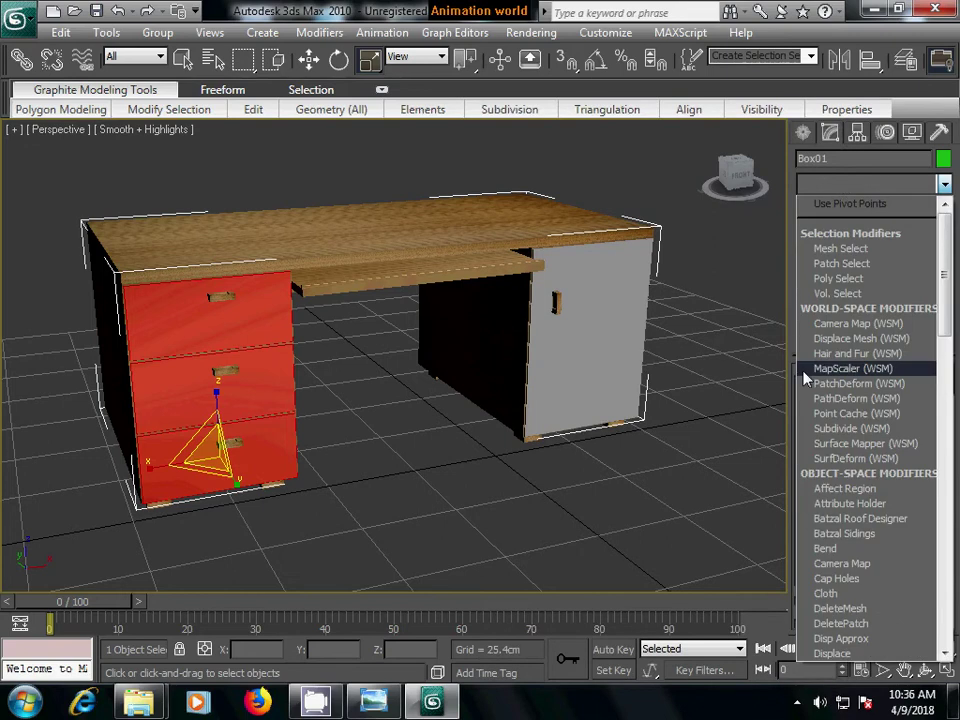
# - Add a UVW Map modifier to the drawer fronts, trying Box projection before settling on Planar
pyautogui.scroll(-20, 806, 400)
pyautogui.click(814, 516)
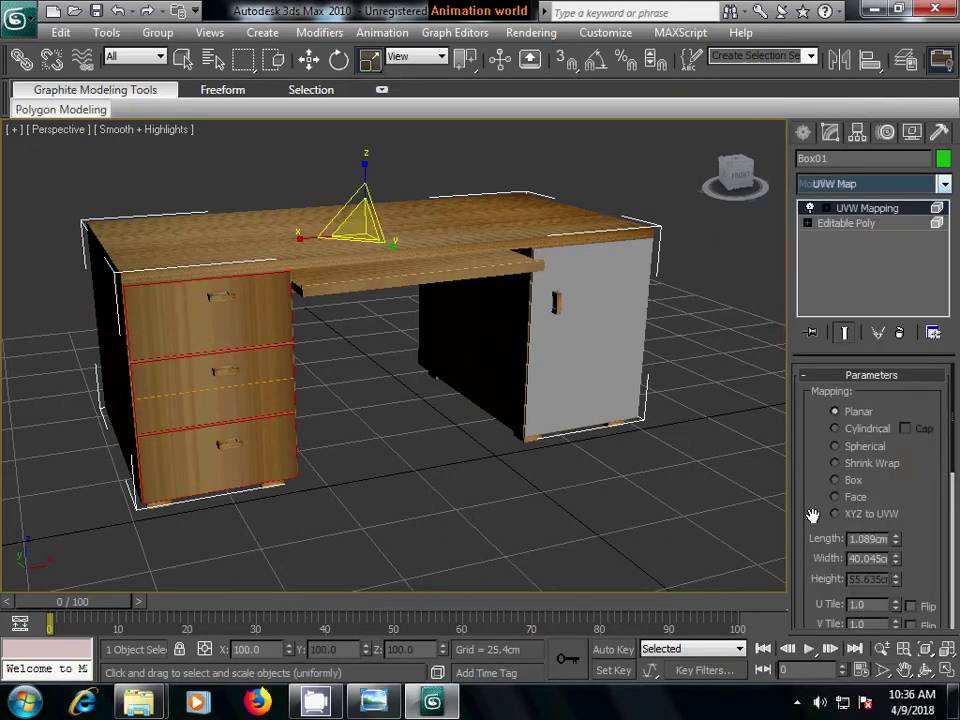
pyautogui.moveTo(366, 476); pyautogui.dragTo(443, 460, button='middle')
pyautogui.scroll(3, 443, 460)
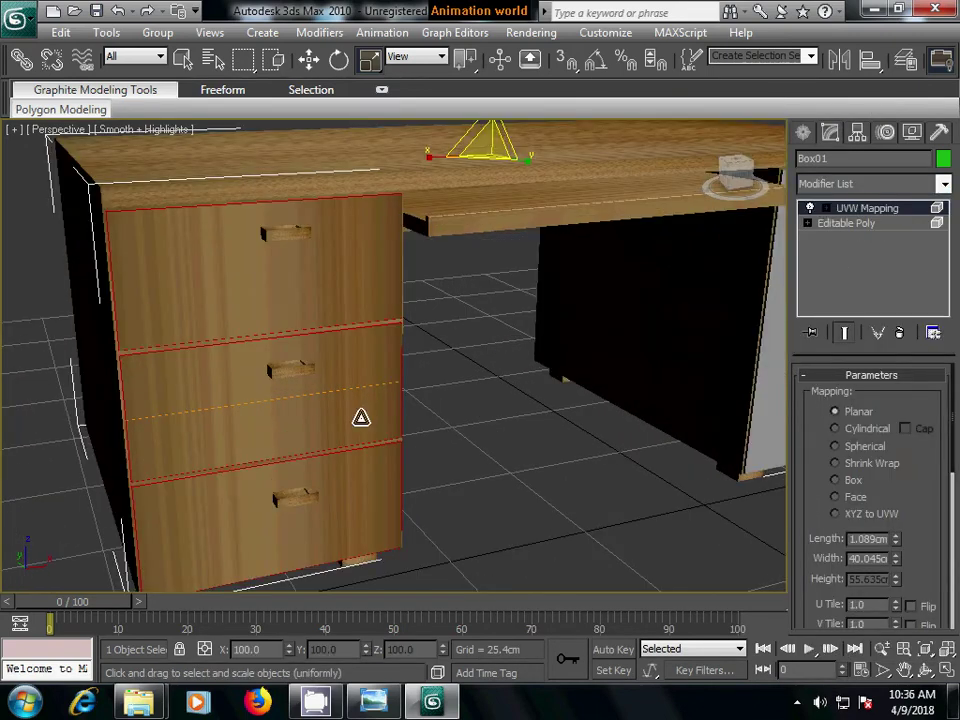
pyautogui.click(836, 481)
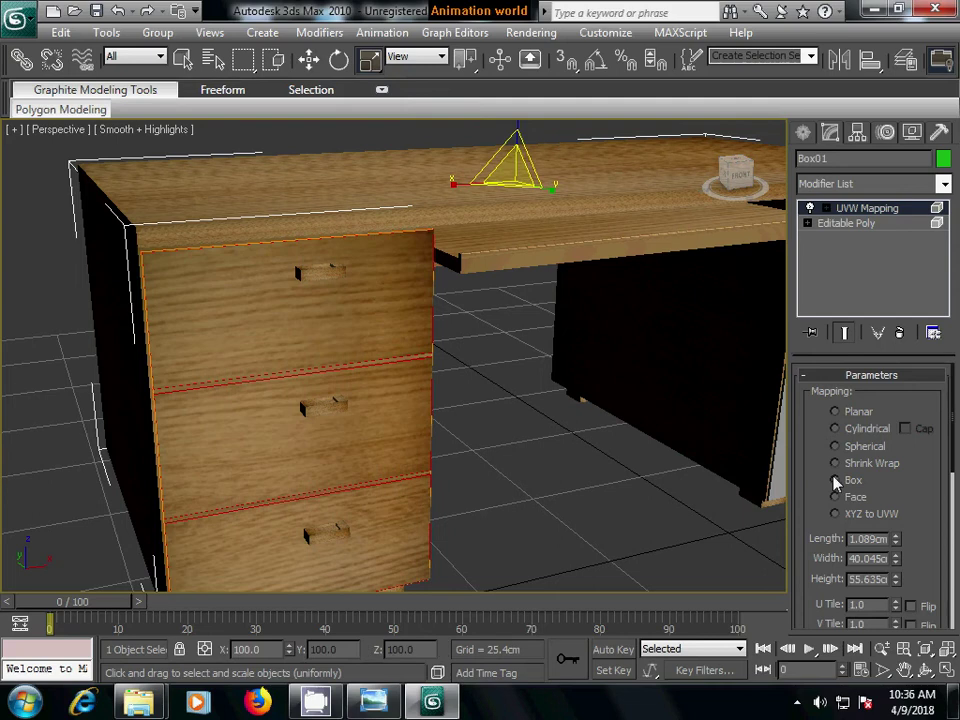
pyautogui.click(837, 413)
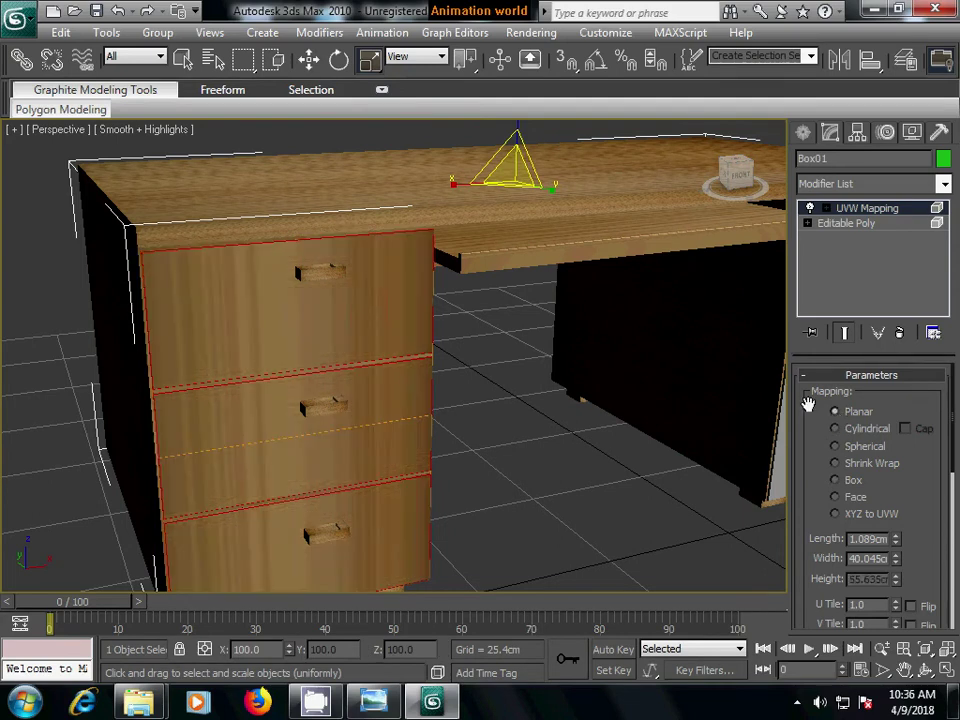
# - Collapse the UVW Mapping modifier into Box01's editable poly and confirm the warning
pyautogui.moveTo(638, 392)
pyautogui.mouseDown(button='middle')
pyautogui.moveTo(494, 380)
pyautogui.moveTo(433, 388)
pyautogui.moveTo(537, 438)
pyautogui.mouseUp(button='middle')
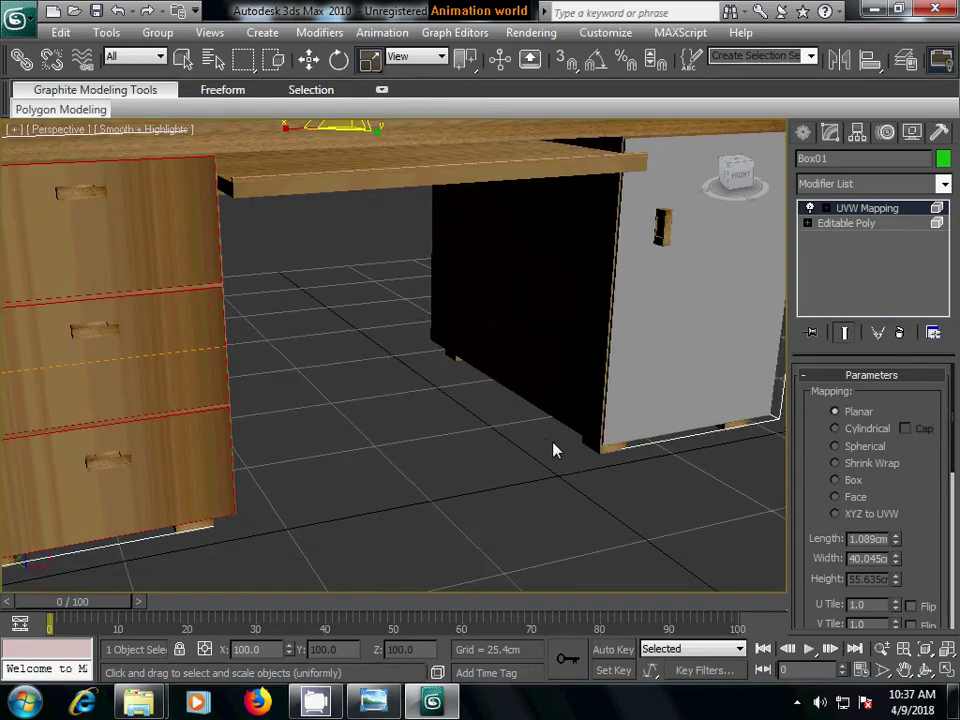
pyautogui.rightClick(870, 208)
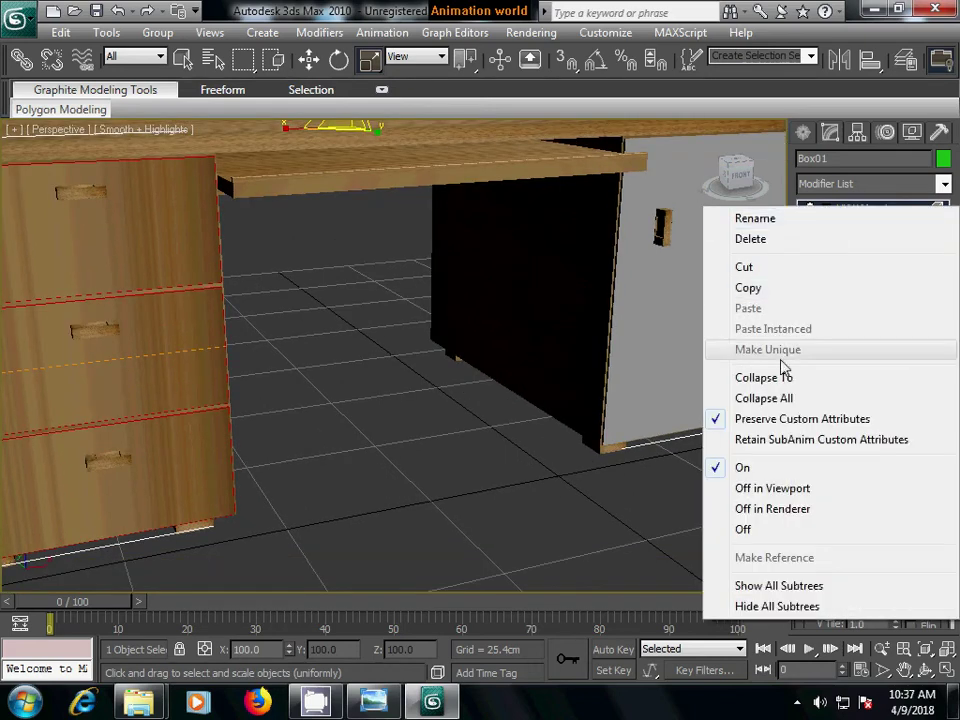
pyautogui.click(783, 376)
pyautogui.click(564, 424)
# - Select the right-hand cabinet door and check its material in the Material Editor
pyautogui.scroll(-4, 514, 508)
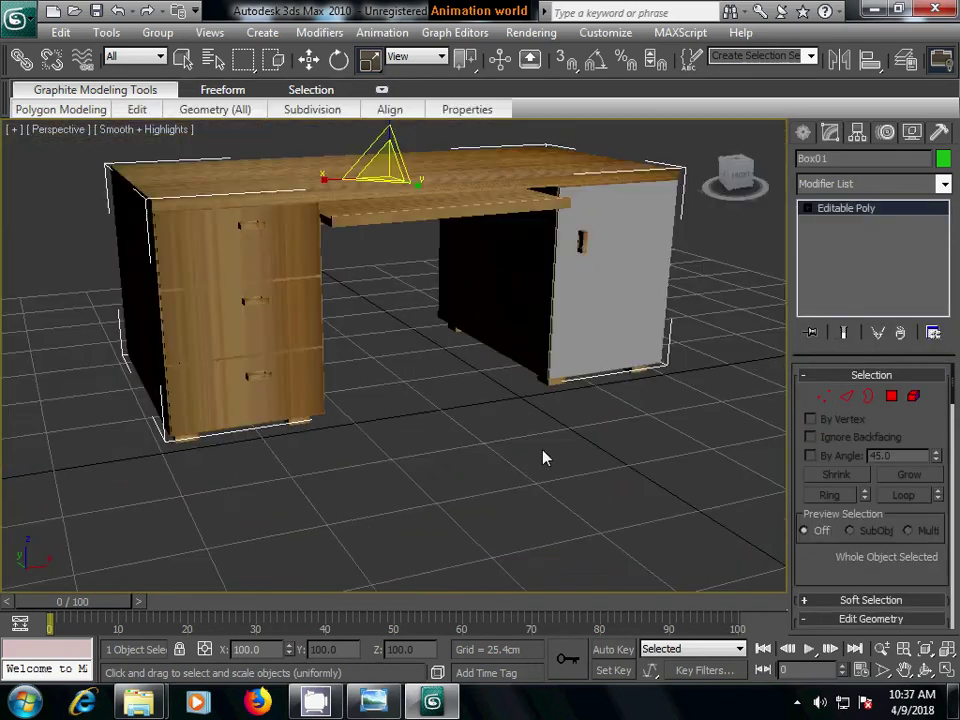
pyautogui.moveTo(542, 456)
pyautogui.mouseDown(button='middle')
pyautogui.moveTo(562, 405)
pyautogui.moveTo(536, 422)
pyautogui.mouseUp(button='middle')
pyautogui.click(553, 386)
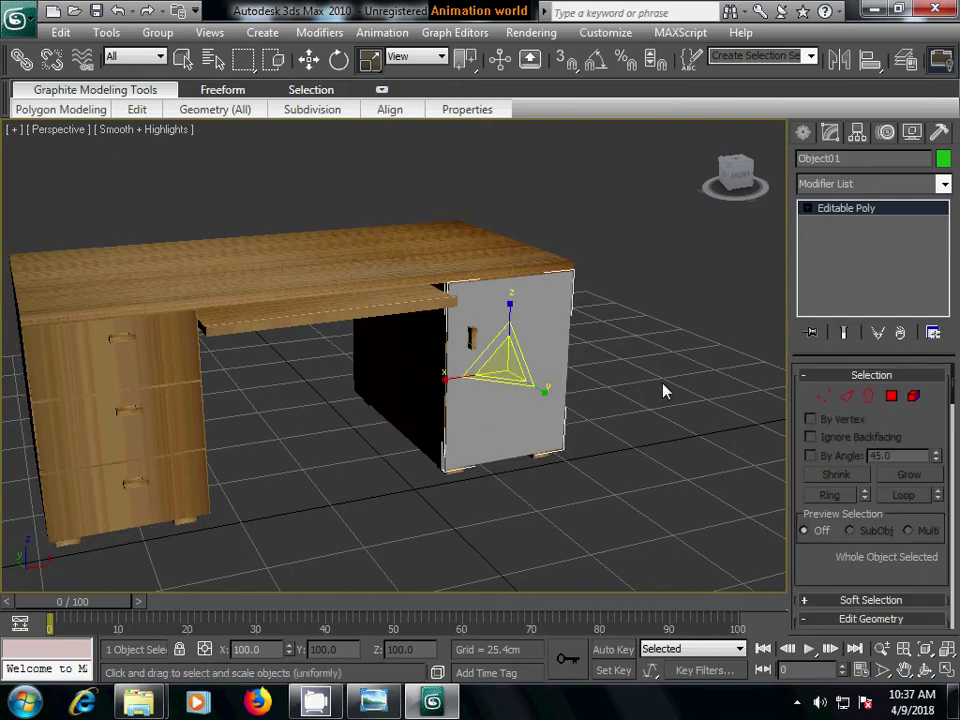
pyautogui.press('m')
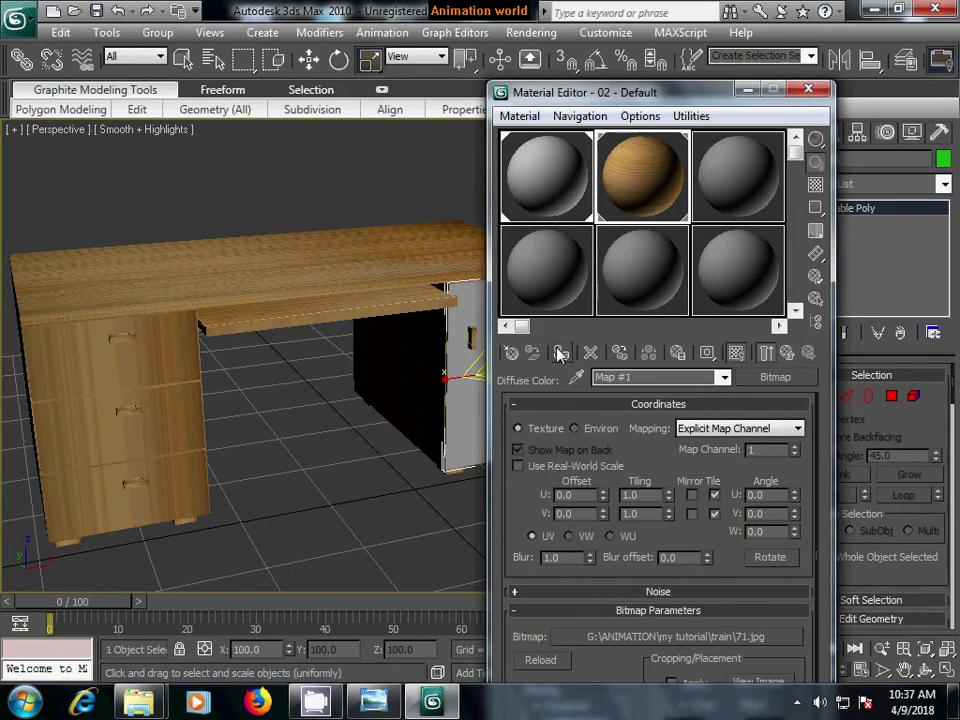
pyautogui.click(808, 89)
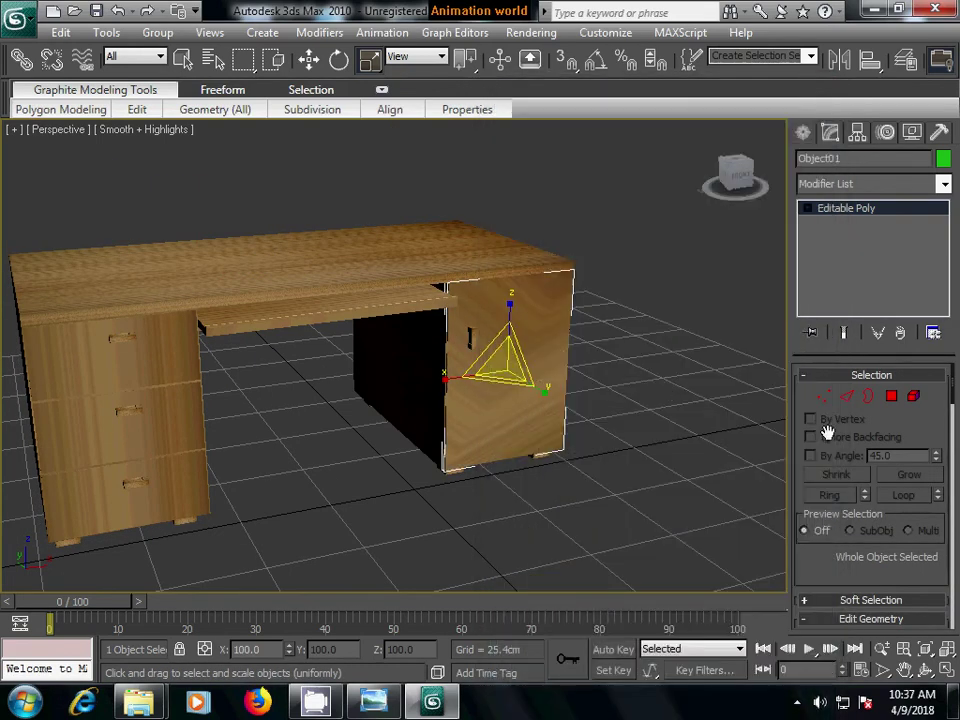
# - Apply UVW Map to the Object01 door panel, then deselect it and orbit around the desk
pyautogui.click(891, 396)
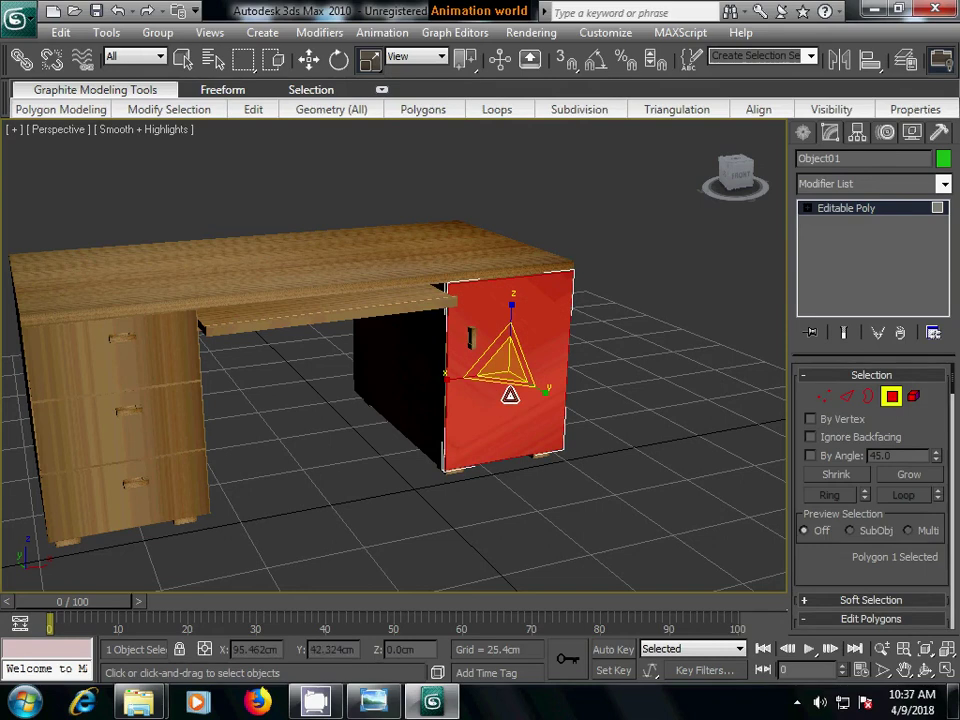
pyautogui.click(842, 184)
pyautogui.scroll(-10, 818, 400)
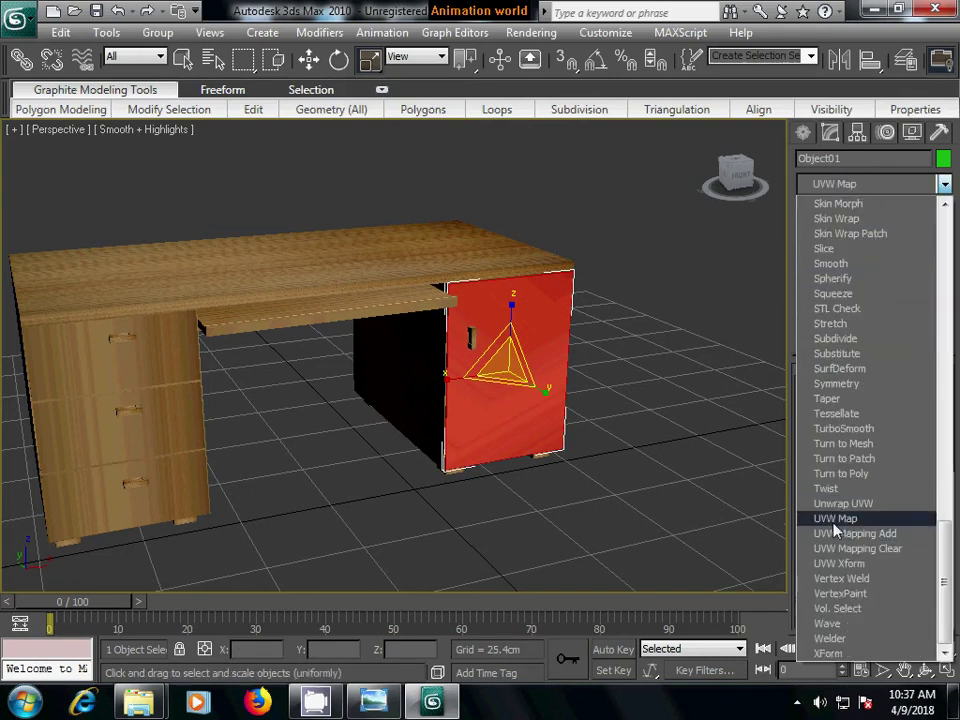
pyautogui.click(836, 518)
pyautogui.moveTo(686, 436)
pyautogui.keyDown('alt'); pyautogui.mouseDown(button='middle')
pyautogui.moveTo(561, 456)
pyautogui.moveTo(658, 420)
pyautogui.moveTo(340, 452)
pyautogui.moveTo(354, 463)
pyautogui.moveTo(454, 450)
pyautogui.moveTo(441, 461)
pyautogui.mouseUp(button='middle'); pyautogui.keyUp('alt')
pyautogui.click(655, 410)
pyautogui.scroll(3, 400, 453)
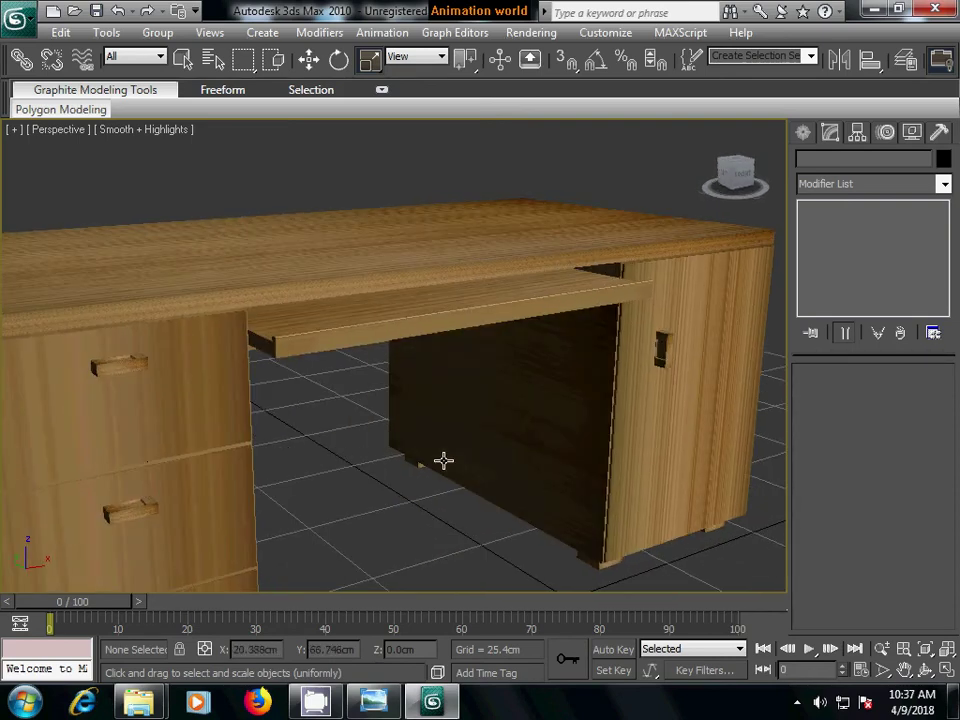
# - Render the whole wood-textured desk in the Perspective view, then close the Rendered Frame Window
pyautogui.keyDown('alt'); pyautogui.moveTo(353, 456); pyautogui.dragTo(441, 420, button='middle'); pyautogui.keyUp('alt')
pyautogui.scroll(-3, 441, 420)
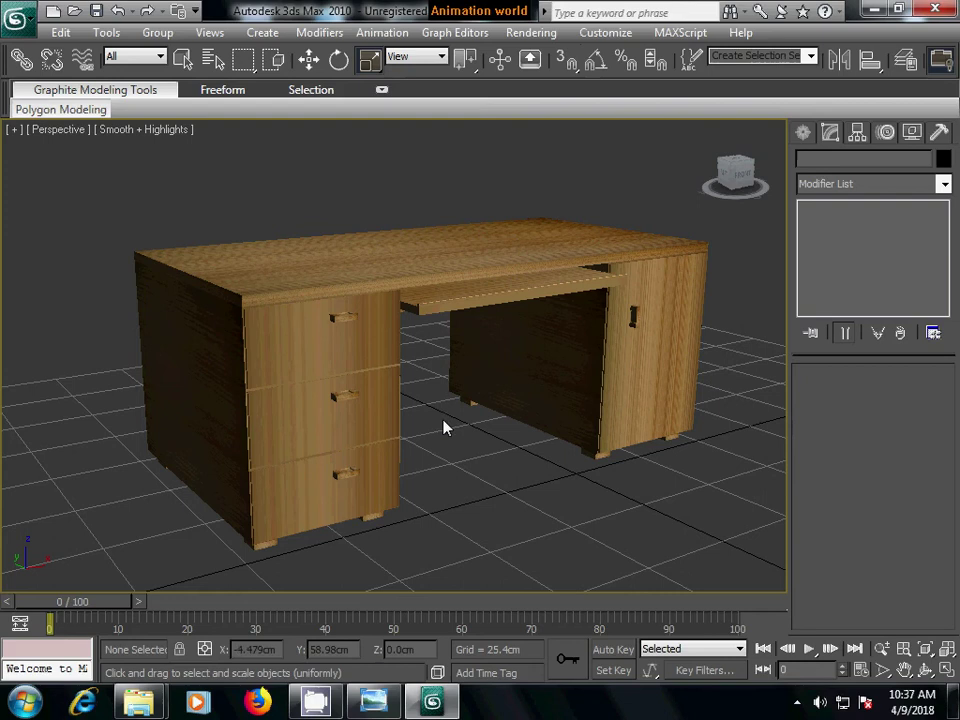
pyautogui.click(535, 32)
pyautogui.click(540, 58)
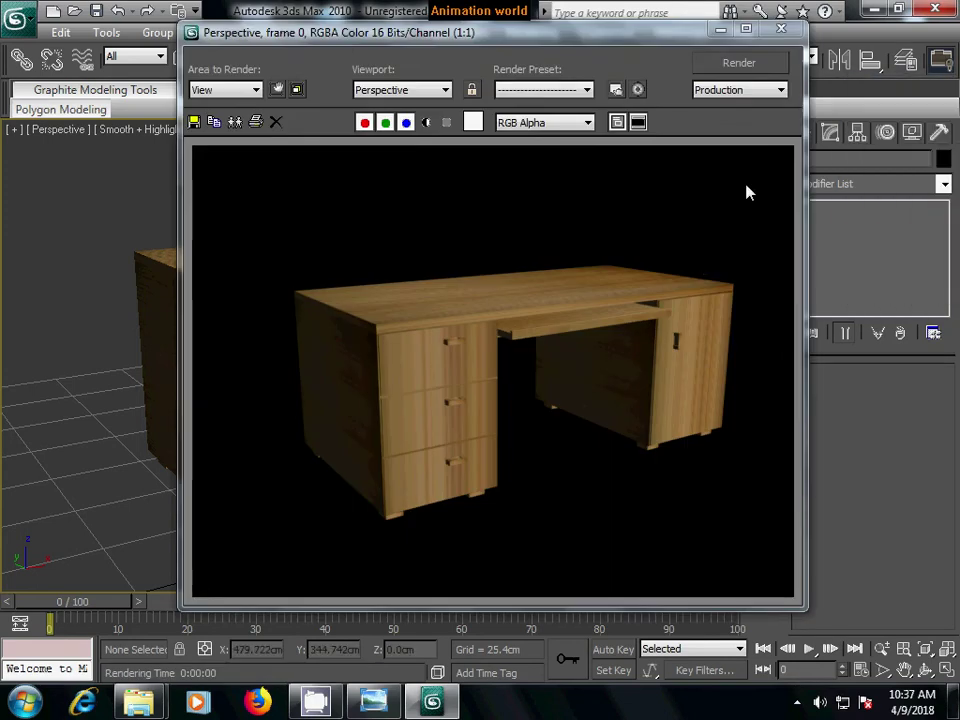
pyautogui.click(782, 33)
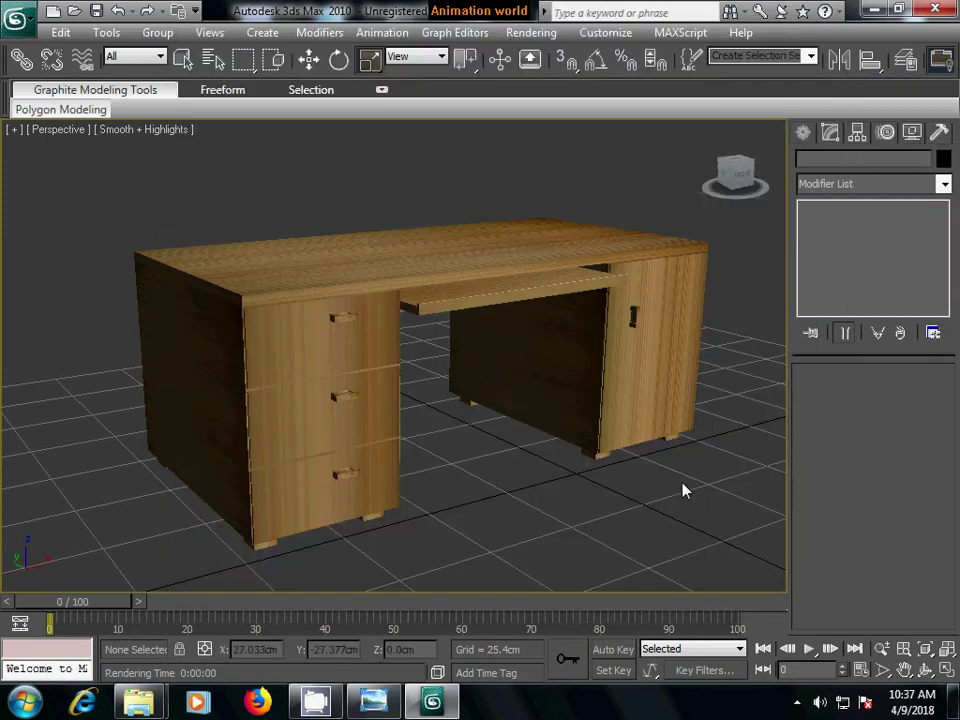
pyautogui.click(796, 704)
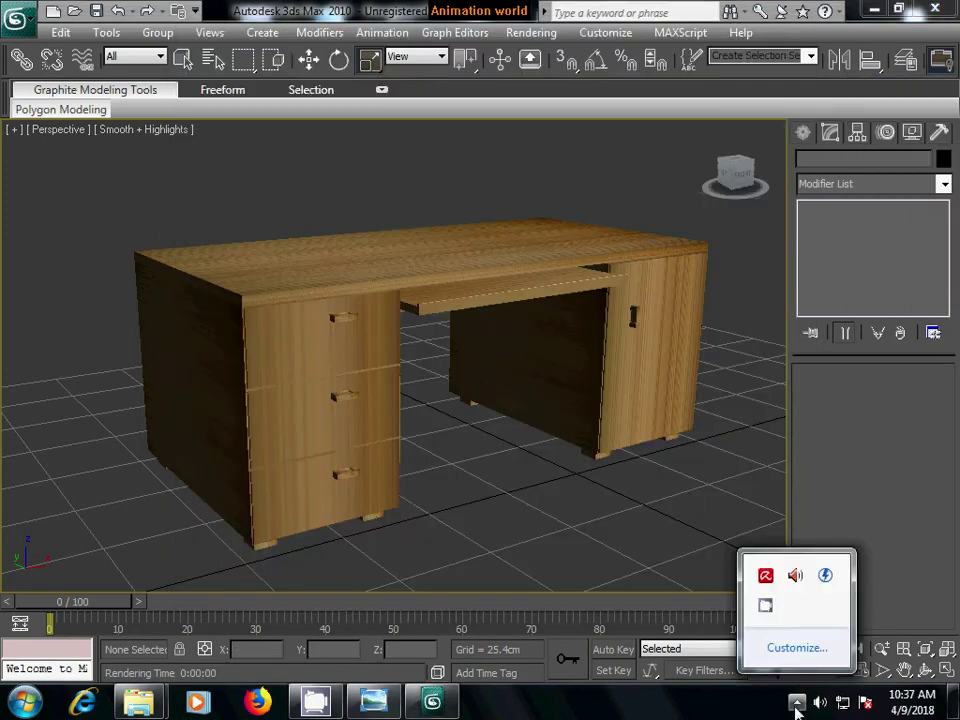
pyautogui.click(764, 606)
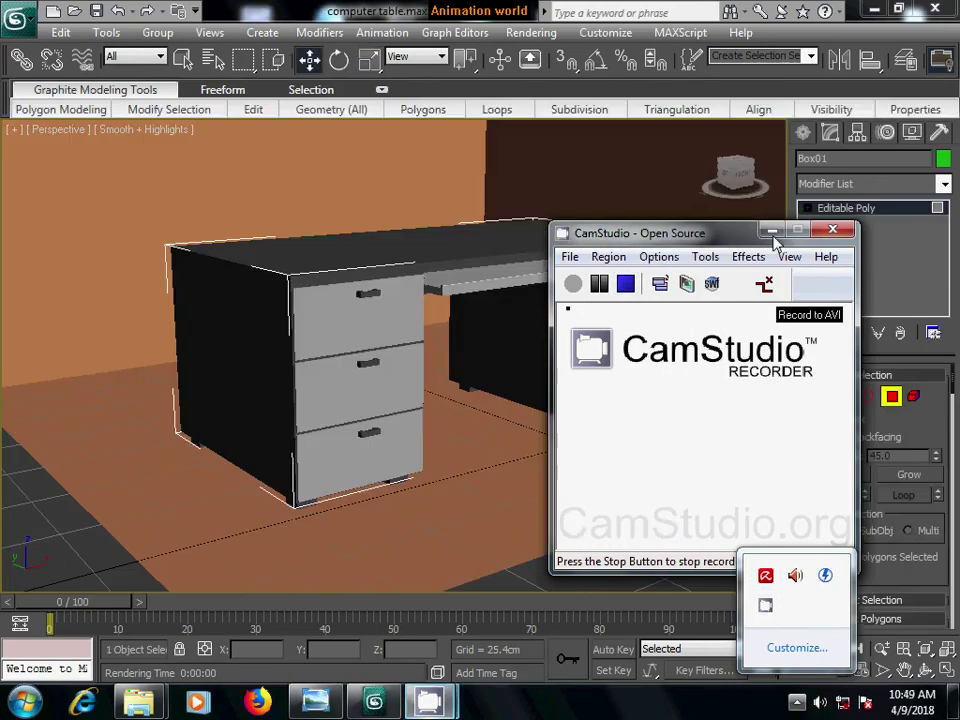
# - Select the three left-side polygons and the inner knee-hole panel of the grey desk
pyautogui.click(772, 232)
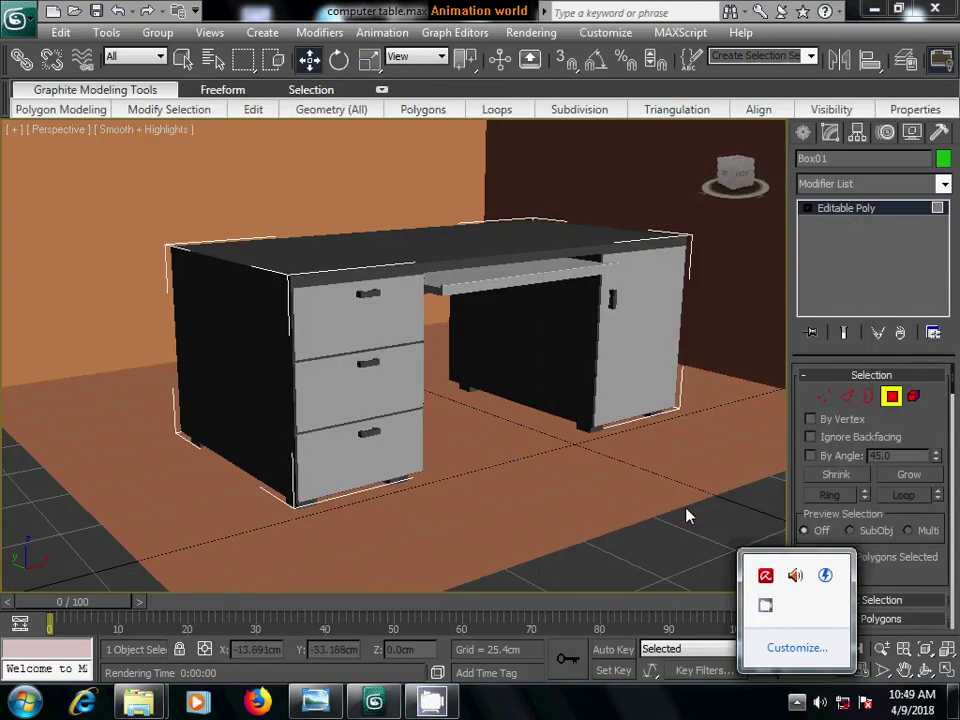
pyautogui.click(302, 368)
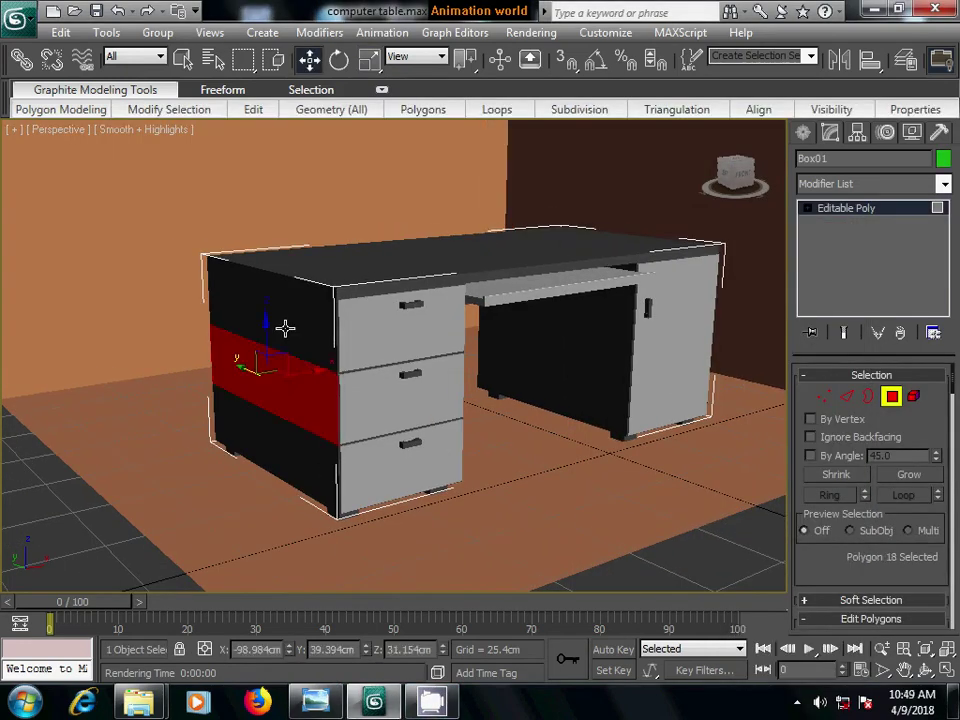
pyautogui.keyDown('ctrl'); pyautogui.click(283, 310); pyautogui.keyUp('ctrl')
pyautogui.keyDown('ctrl'); pyautogui.click(281, 432); pyautogui.keyUp('ctrl')
pyautogui.keyDown('ctrl'); pyautogui.click(541, 371); pyautogui.keyUp('ctrl')
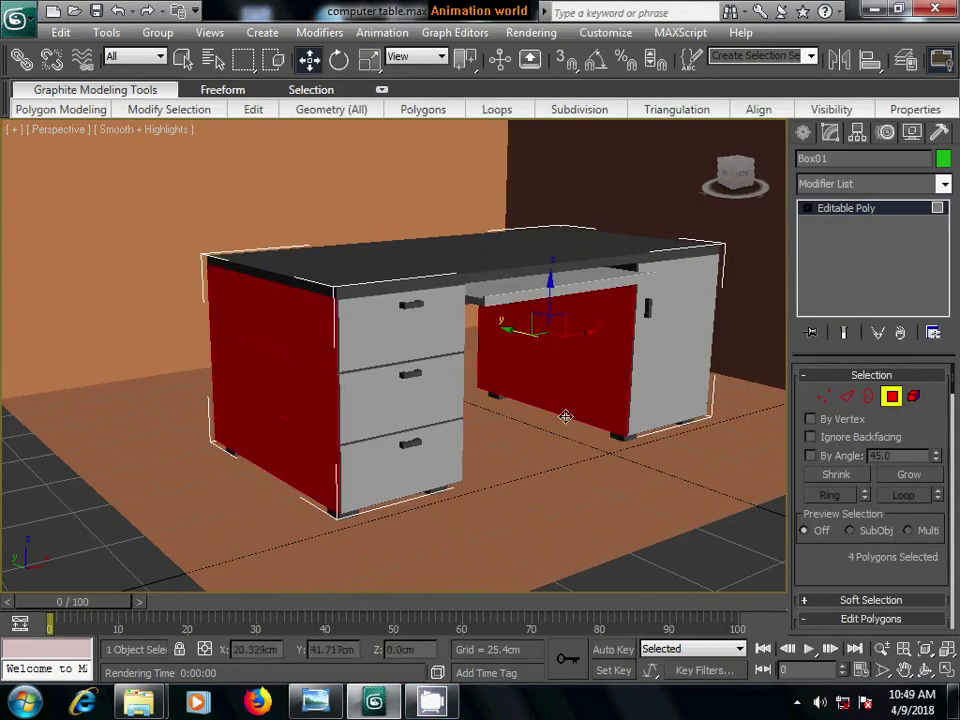
# - Add the three back panel strips and the right side panel, then toggle Auto Key on and off
pyautogui.keyDown('alt'); pyautogui.moveTo(564, 413); pyautogui.dragTo(361, 342, button='middle'); pyautogui.keyUp('alt')
pyautogui.keyDown('ctrl'); pyautogui.click(361, 342); pyautogui.keyUp('ctrl')
pyautogui.keyDown('ctrl'); pyautogui.click(362, 381); pyautogui.keyUp('ctrl')
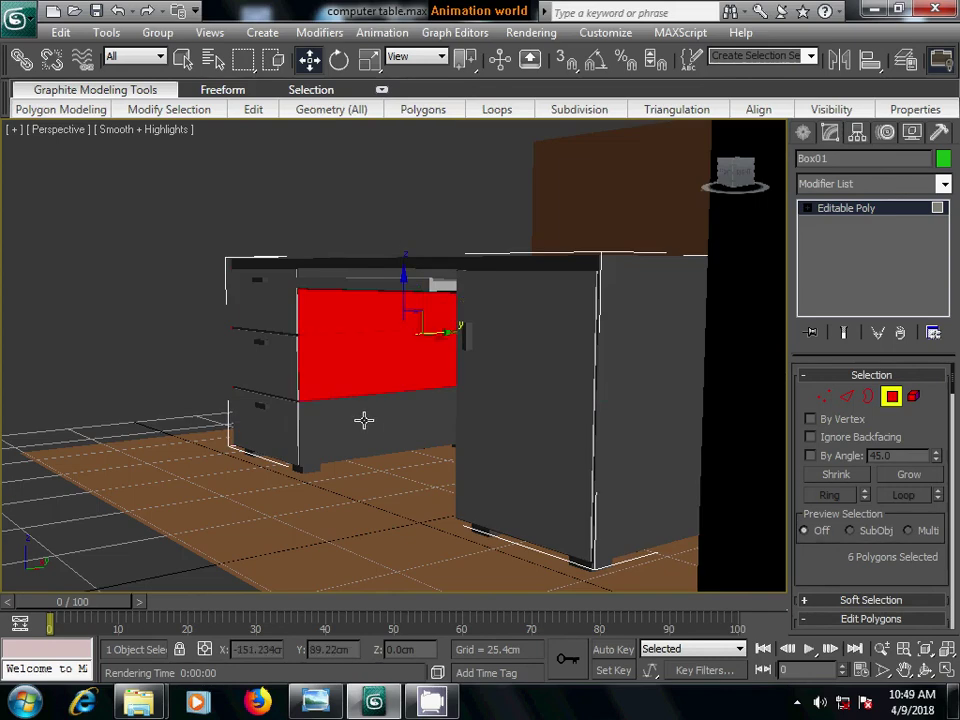
pyautogui.keyDown('ctrl'); pyautogui.click(364, 420); pyautogui.keyUp('ctrl')
pyautogui.keyDown('ctrl'); pyautogui.click(639, 437); pyautogui.keyUp('ctrl')
pyautogui.keyDown('alt'); pyautogui.moveTo(439, 476); pyautogui.dragTo(558, 485, button='middle'); pyautogui.keyUp('alt')
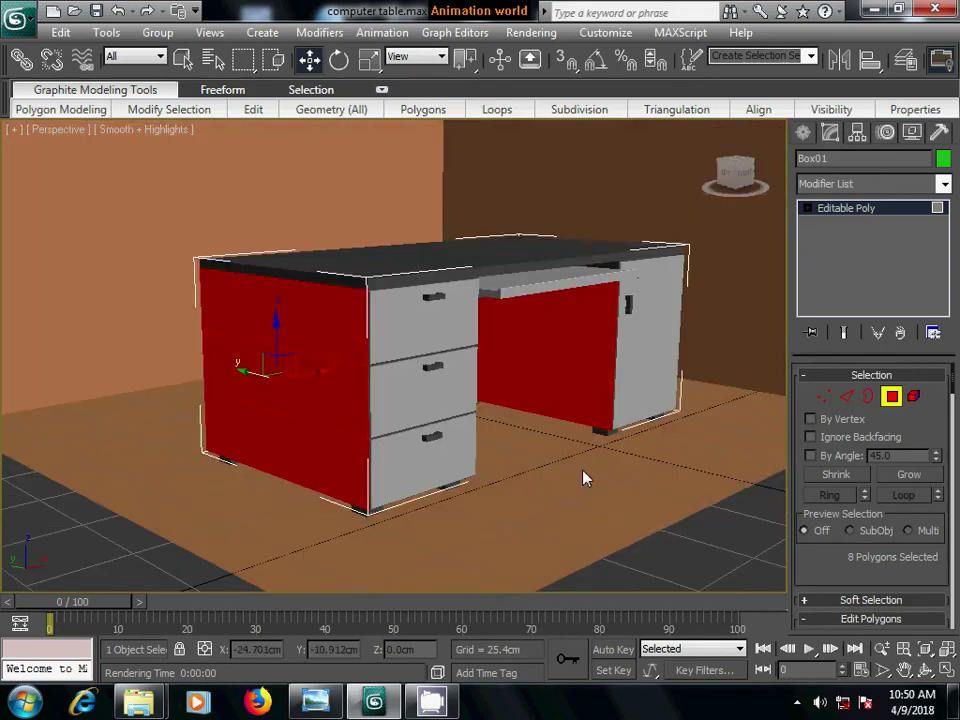
pyautogui.press('n')
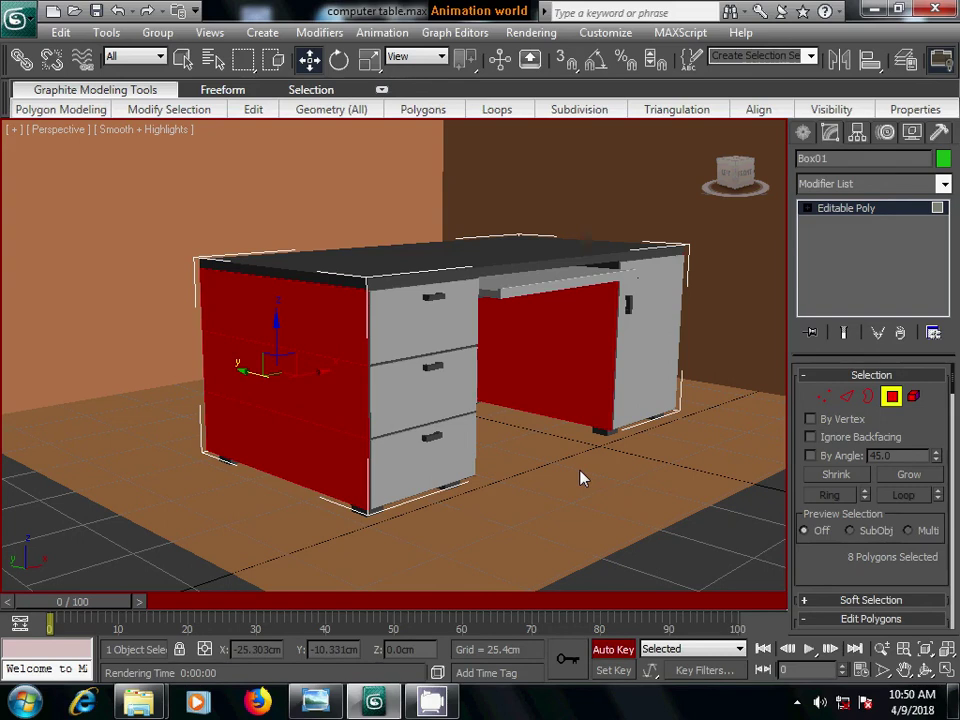
pyautogui.press('n')
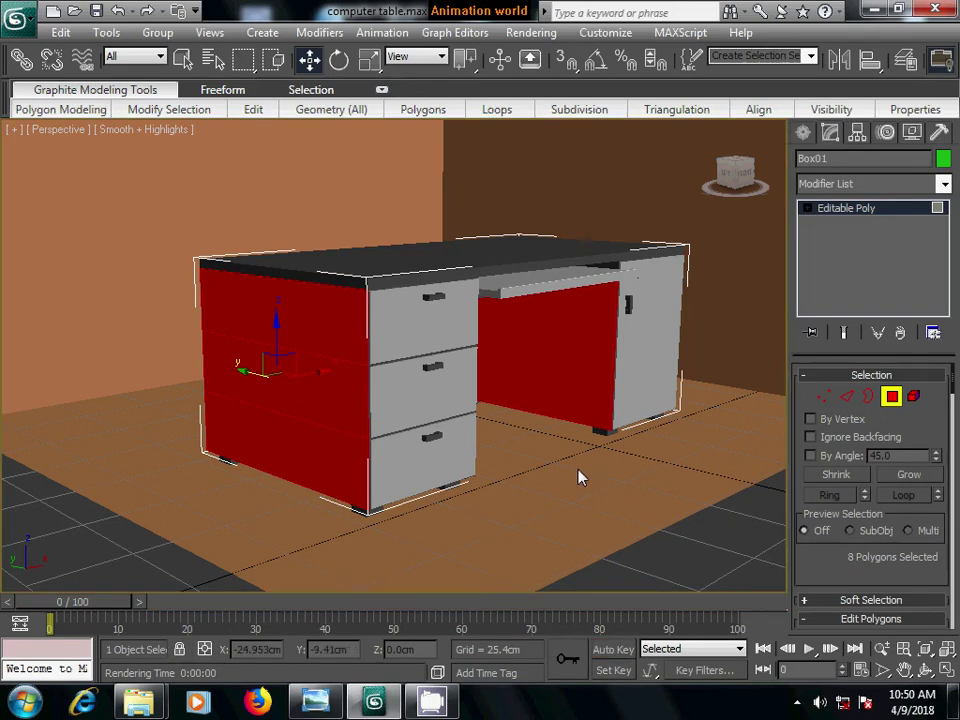
# - Move the Material Editor aside and raise the 01 - Default specular level to 41
pyautogui.press('m')
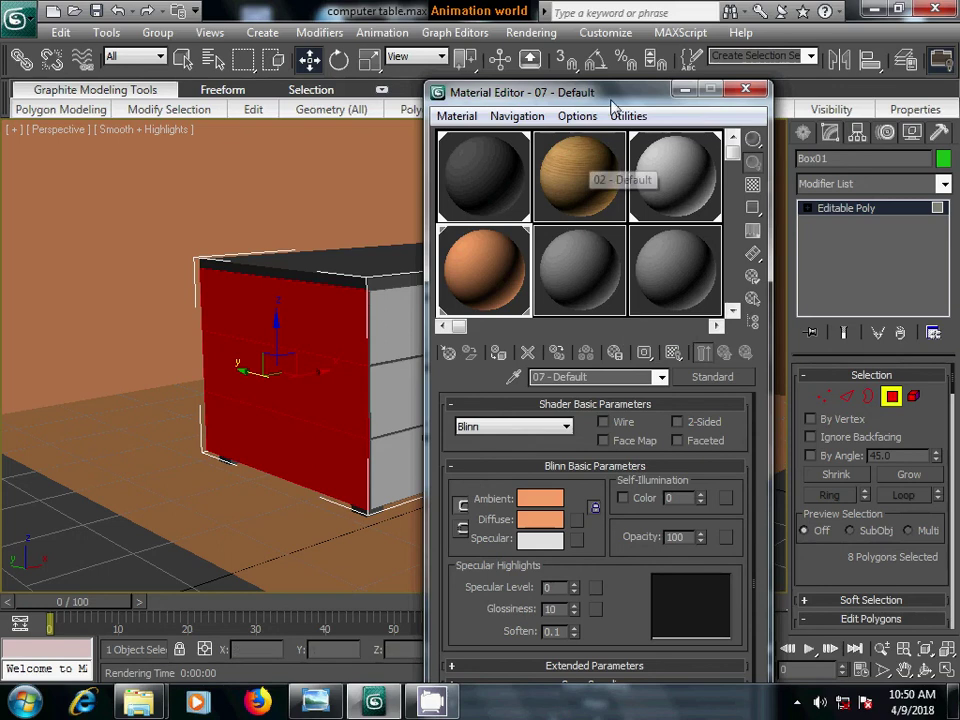
pyautogui.moveTo(613, 100); pyautogui.dragTo(776, 108)
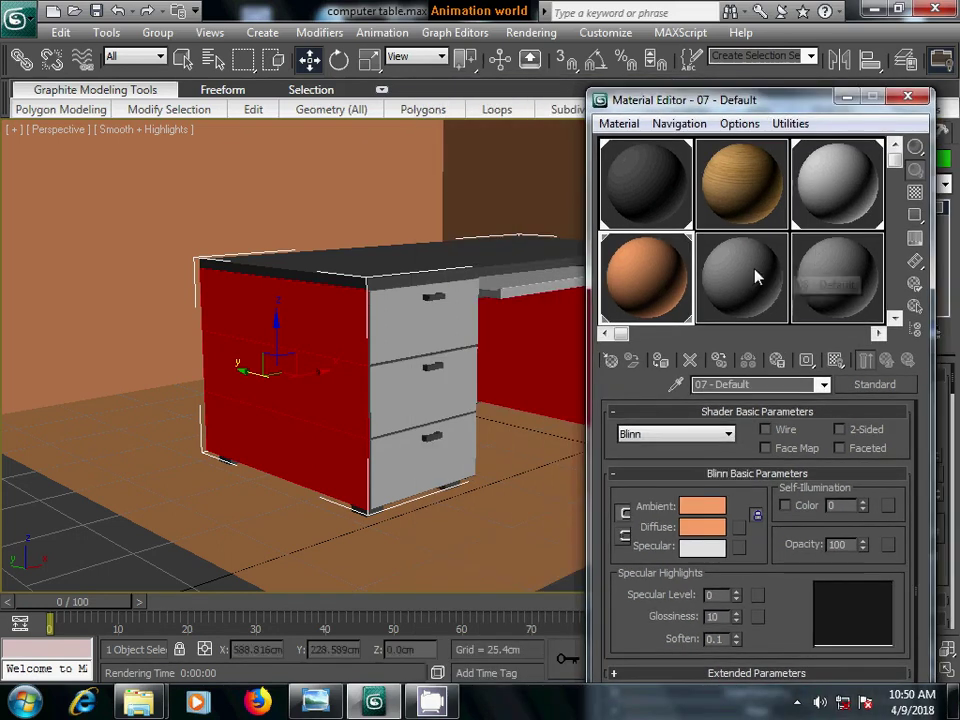
pyautogui.click(757, 278)
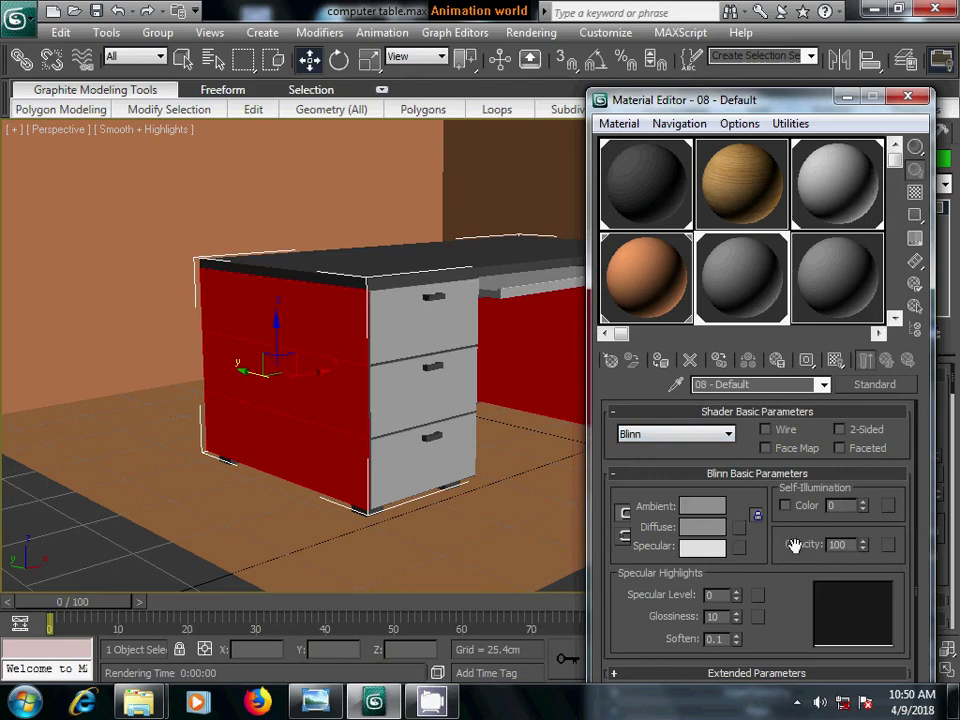
pyautogui.click(656, 195)
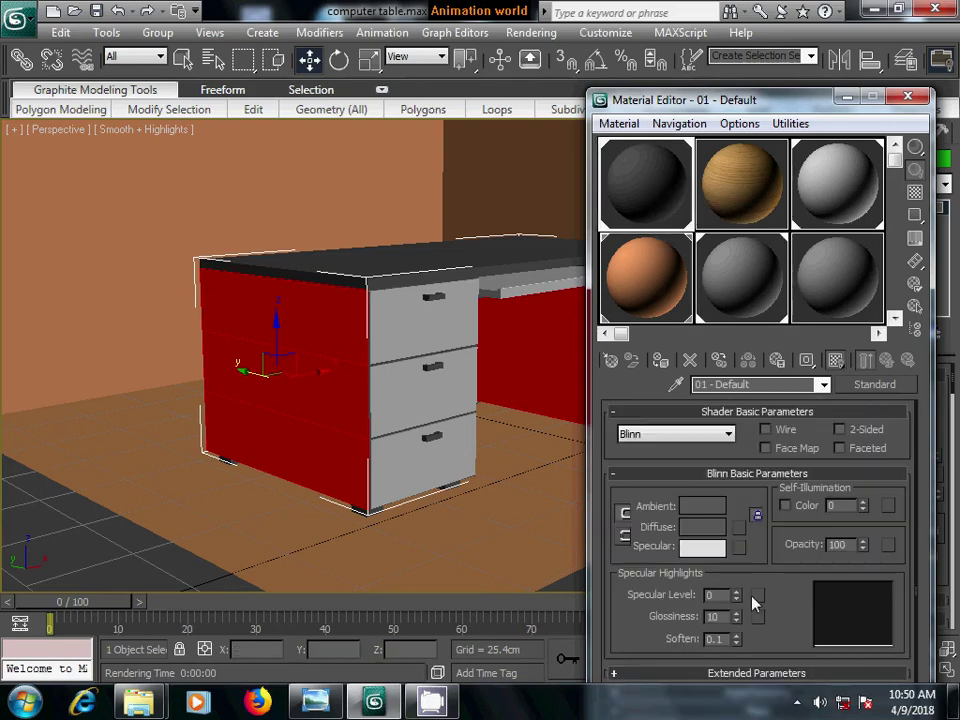
pyautogui.moveTo(738, 598); pyautogui.dragTo(738, 565)
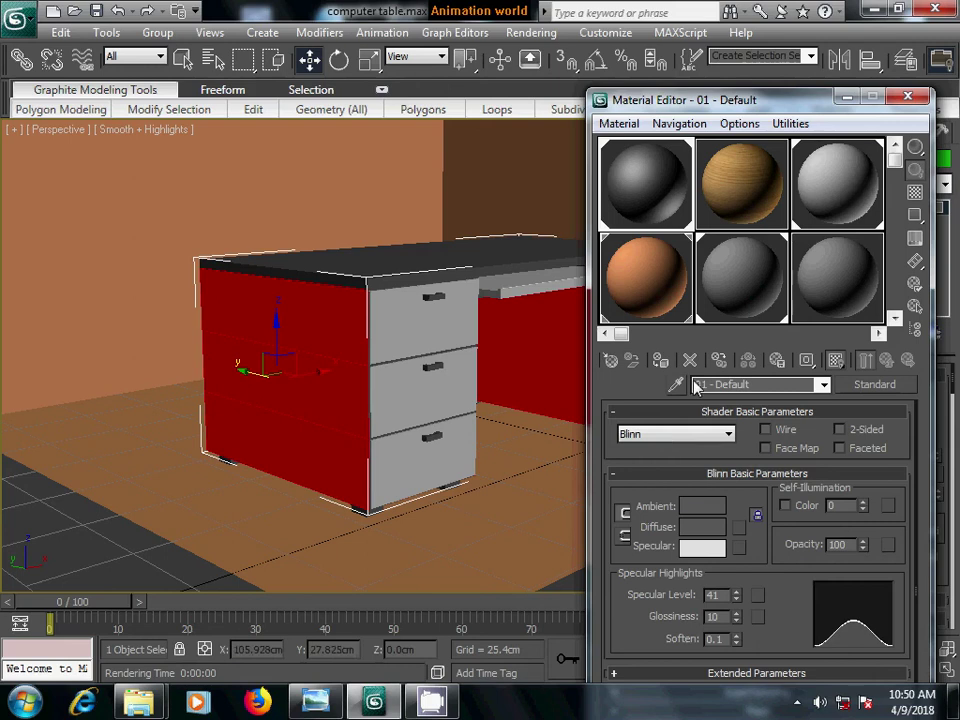
# - Set specular level 11 on 03 - Default and 20 on 08 - Default, then close the editor
pyautogui.click(825, 189)
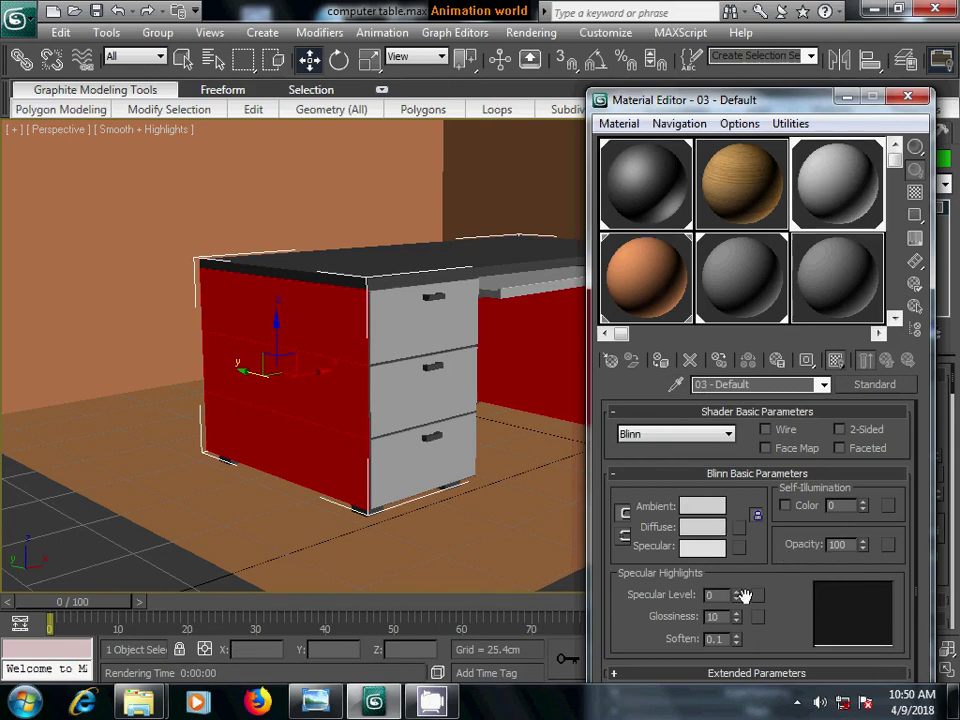
pyautogui.moveTo(738, 598); pyautogui.dragTo(737, 579)
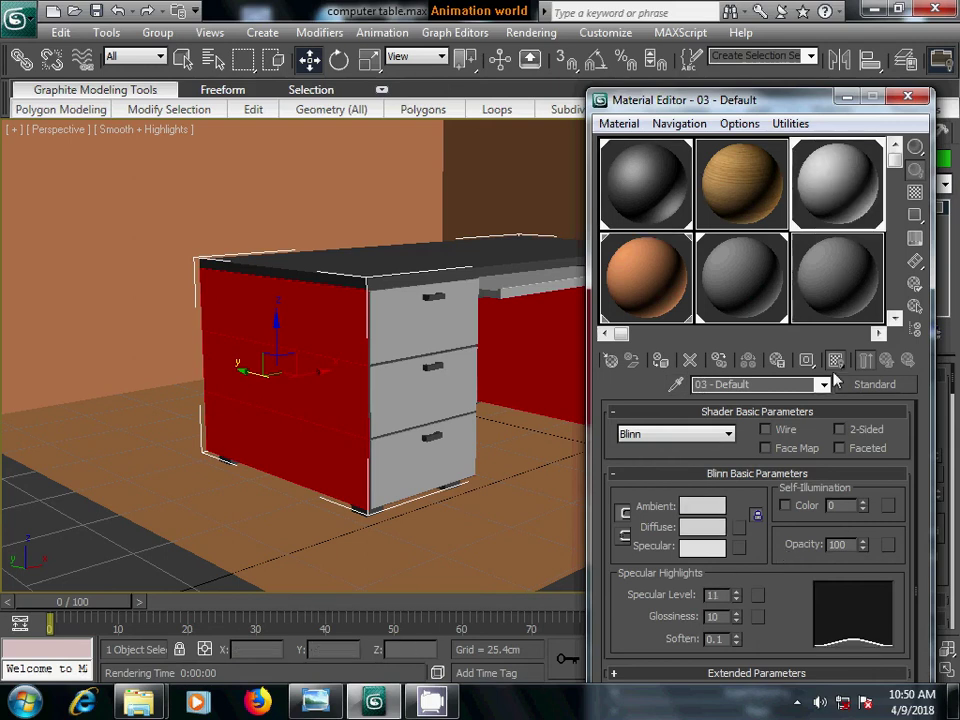
pyautogui.click(765, 261)
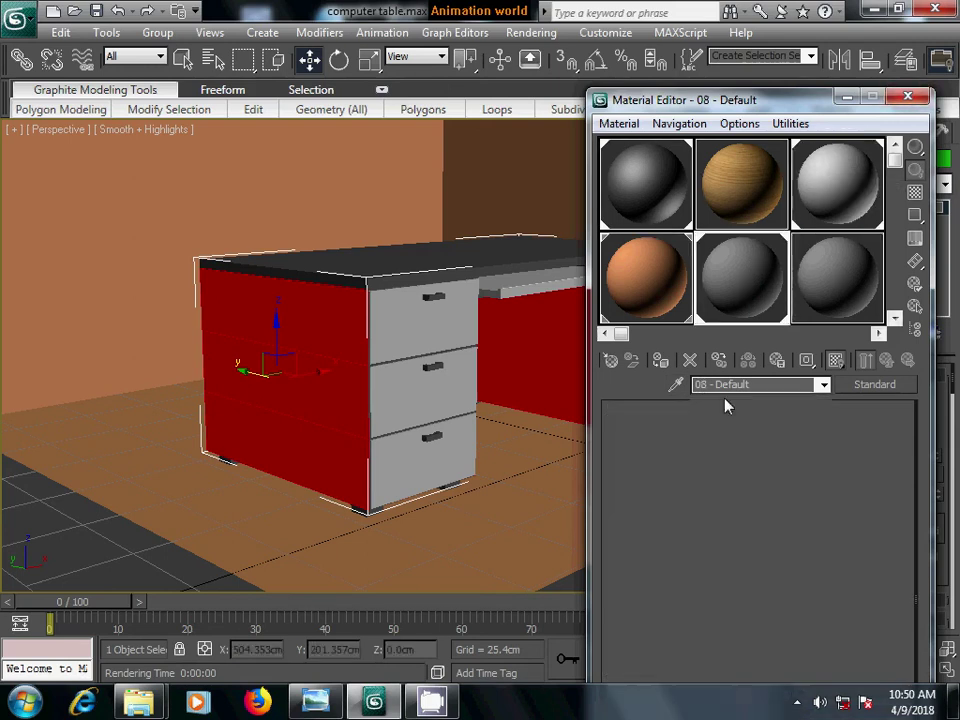
pyautogui.moveTo(737, 598); pyautogui.dragTo(737, 588)
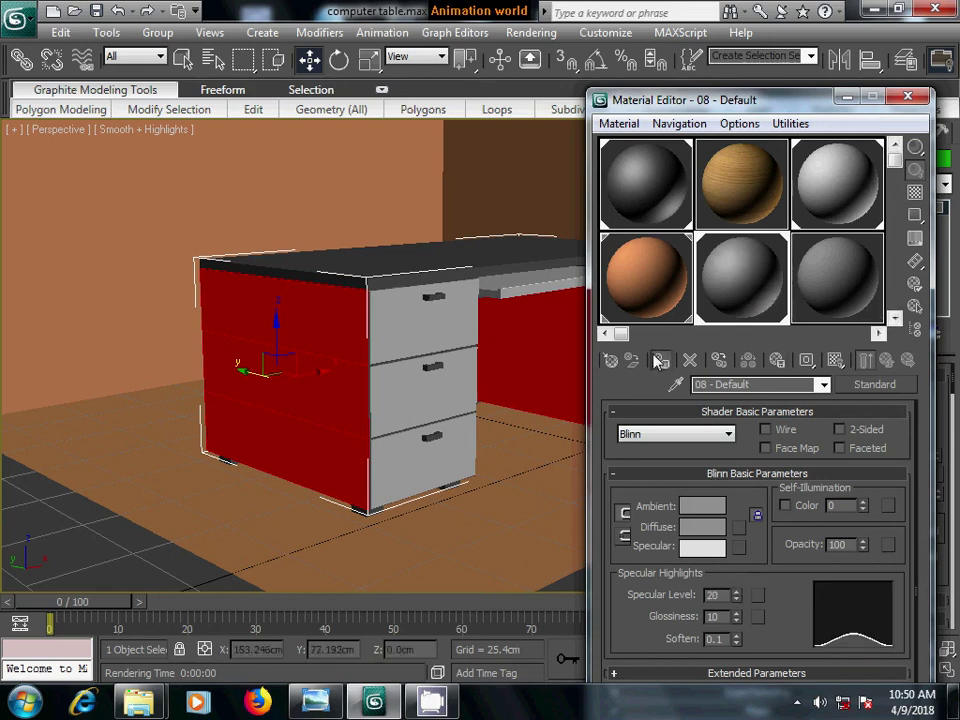
pyautogui.click(907, 96)
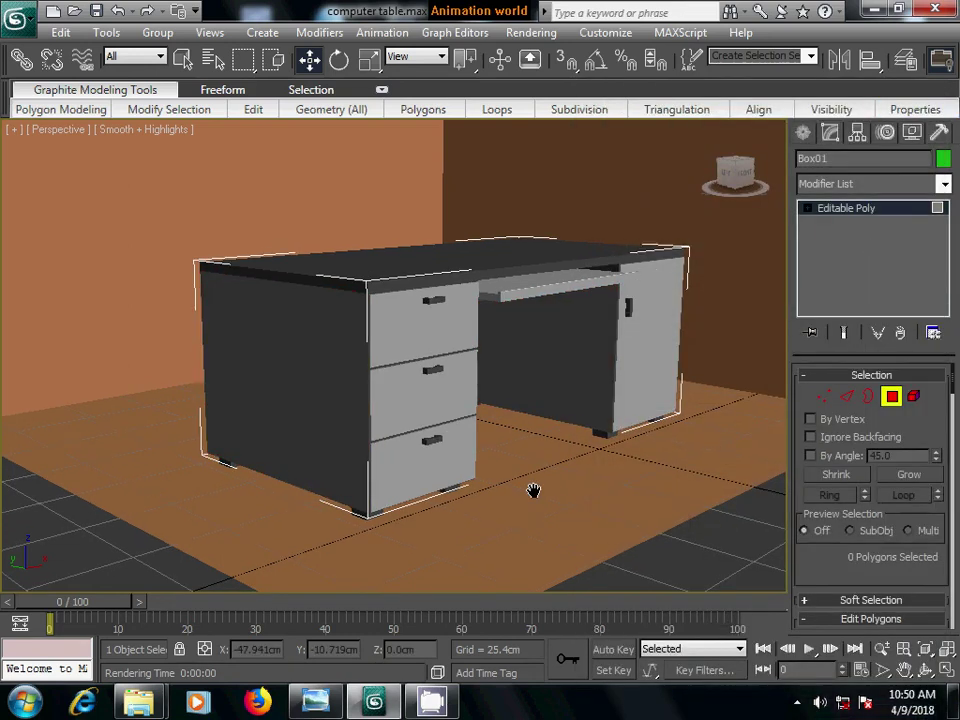
# - Frame the grey desk in the Perspective view, render it in the orange-walled room, and close the render
pyautogui.scroll(3, 535, 496)
pyautogui.moveTo(535, 497)
pyautogui.mouseDown(button='middle')
pyautogui.moveTo(480, 446)
pyautogui.moveTo(429, 422)
pyautogui.moveTo(499, 426)
pyautogui.moveTo(525, 401)
pyautogui.moveTo(452, 456)
pyautogui.moveTo(403, 422)
pyautogui.mouseUp(button='middle')
pyautogui.scroll(-3, 481, 445)
pyautogui.scroll(1, 452, 460)
pyautogui.scroll(2, 422, 452)
pyautogui.scroll(3, 425, 462)
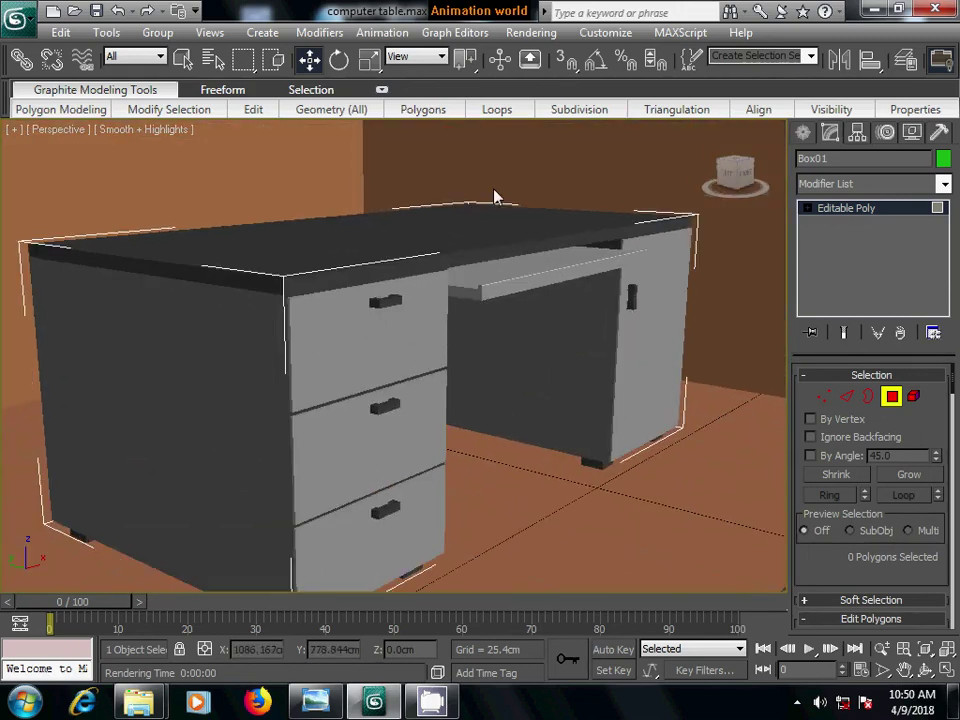
pyautogui.click(531, 32)
pyautogui.click(545, 54)
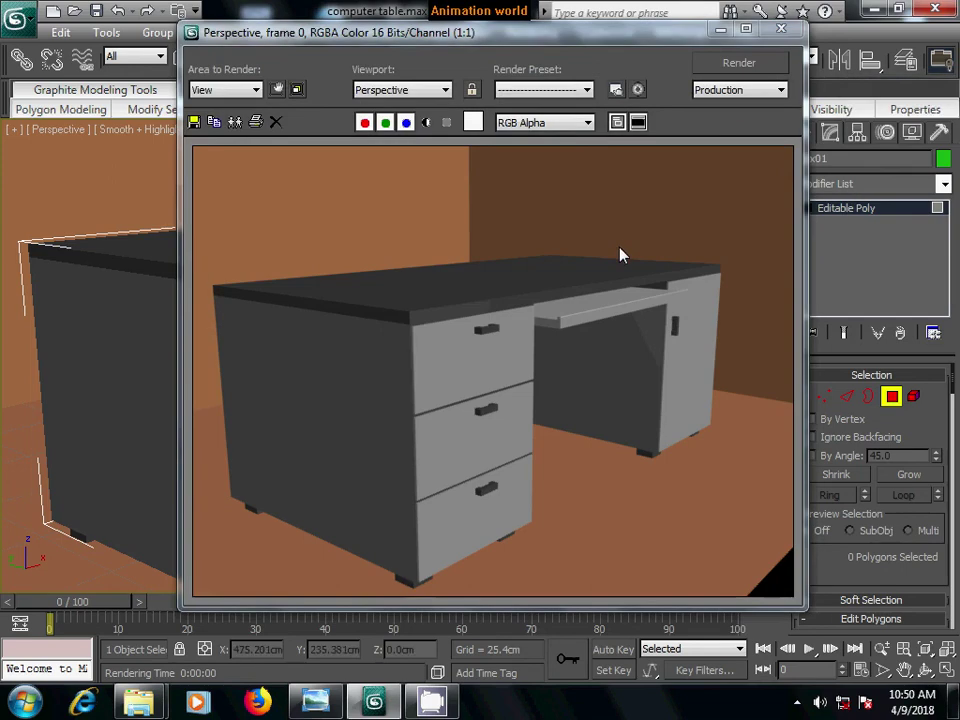
pyautogui.click(788, 29)
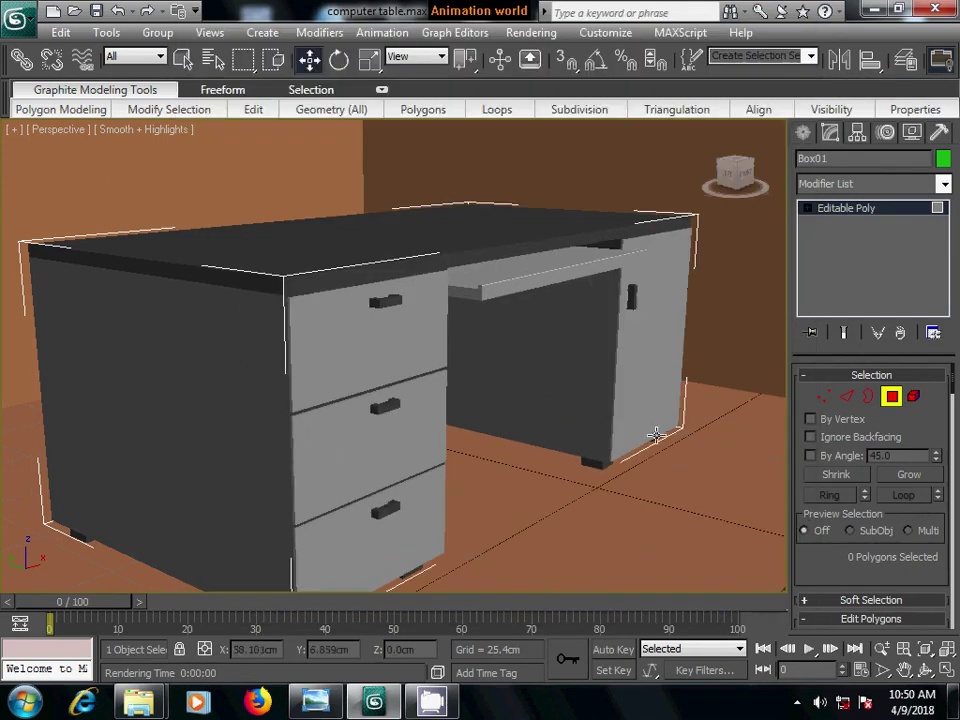
pyautogui.click(797, 703)
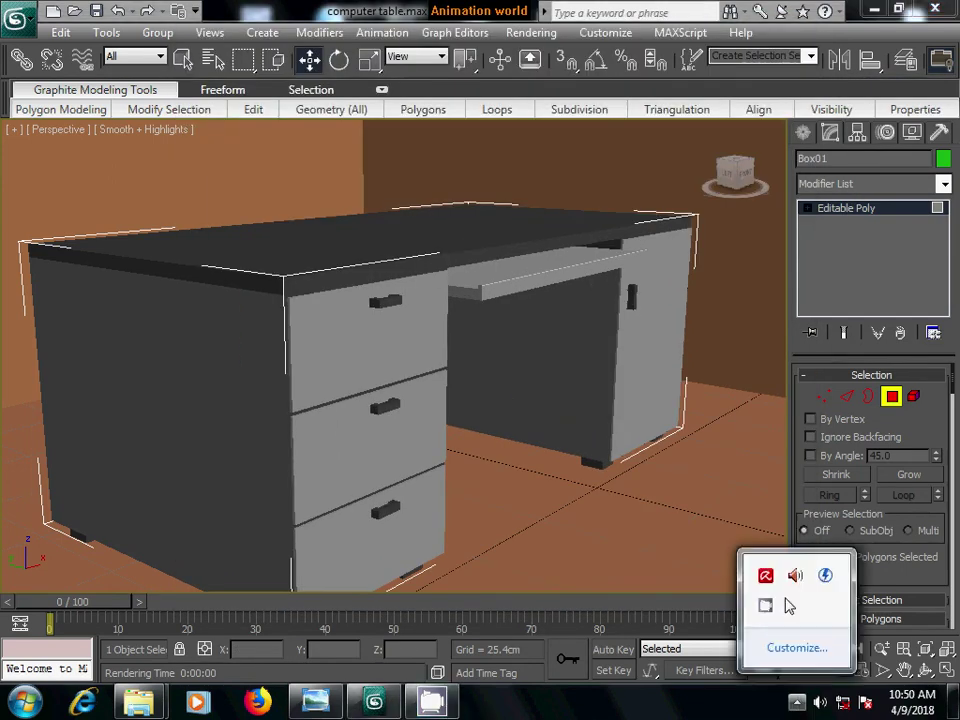
pyautogui.click(762, 606)
pyautogui.click(622, 283)
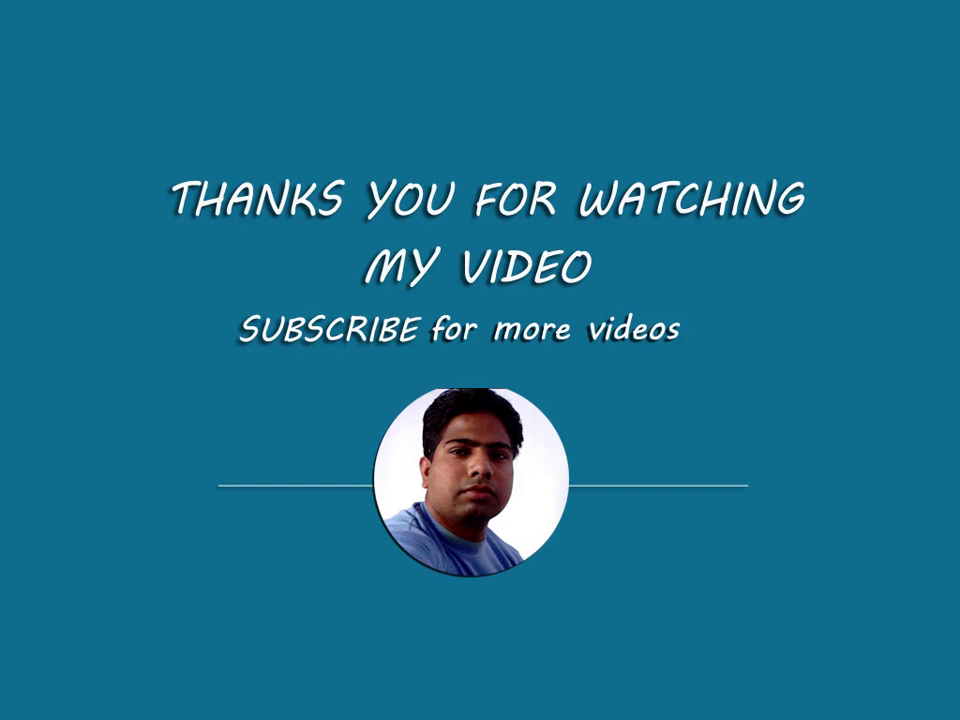